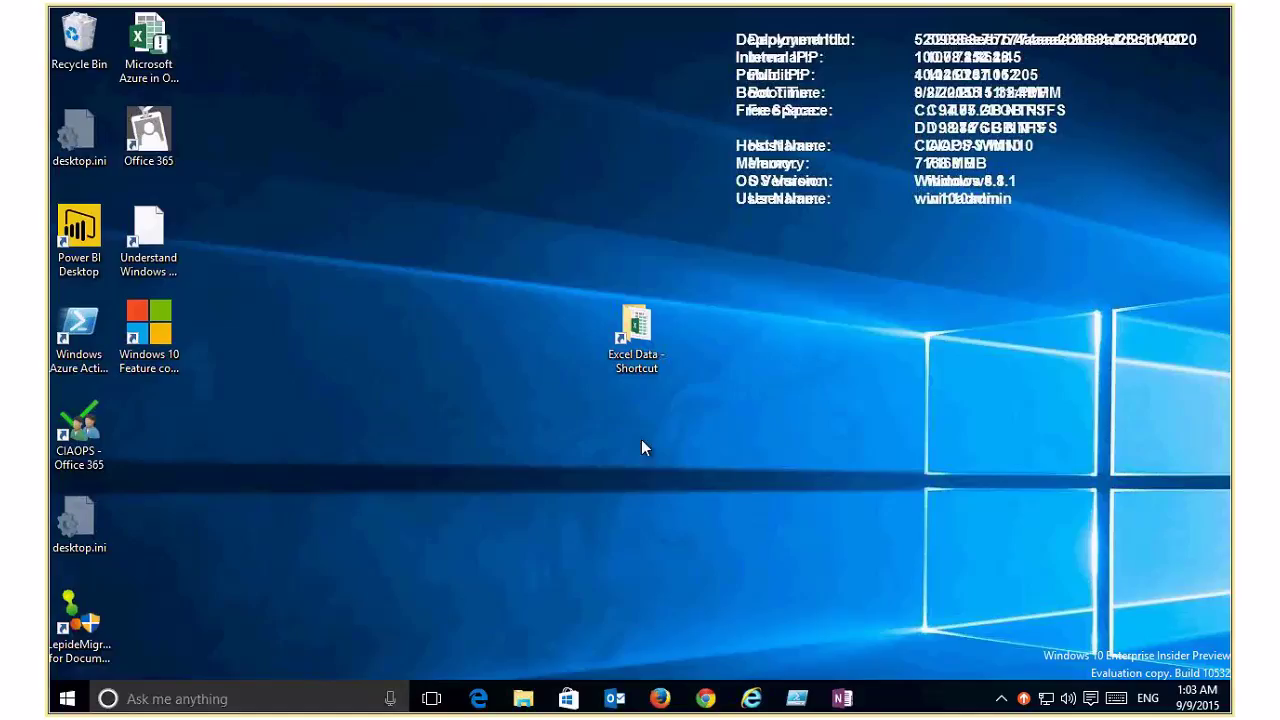
Step: Open chicago_narcotics.xlsx from the Excel Data folder in File Explorer
double_click(642, 346)
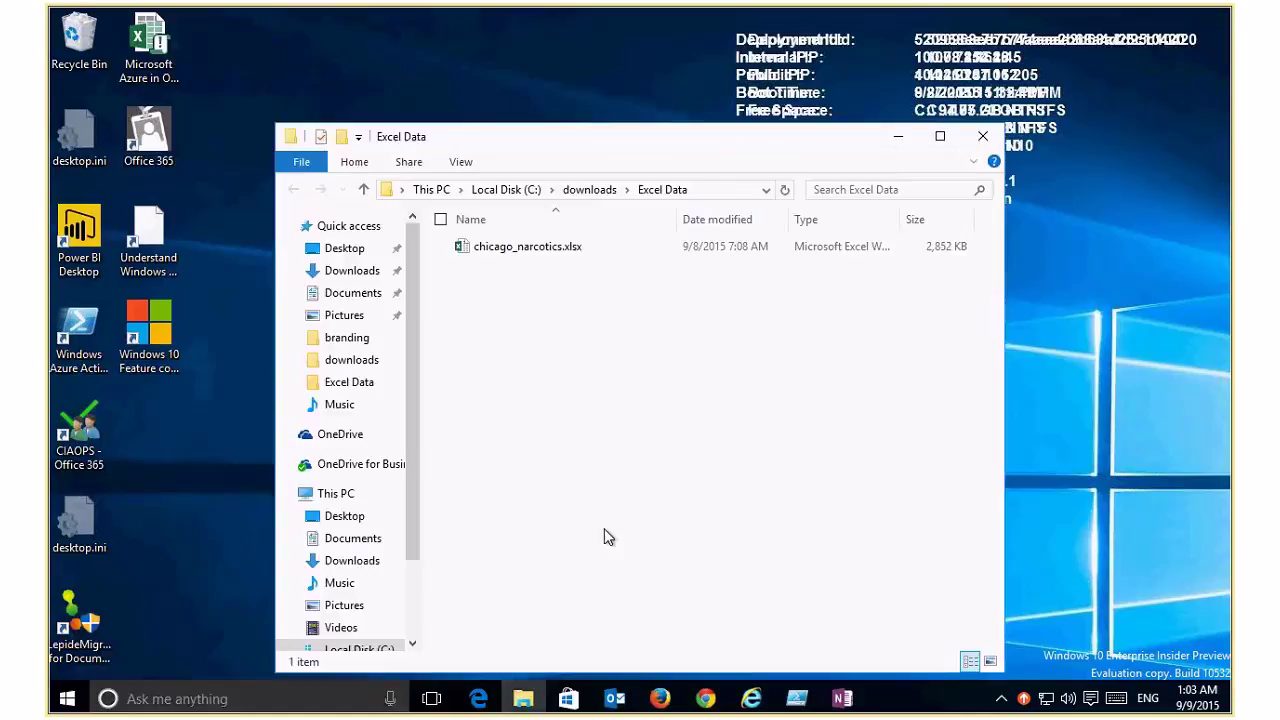
double_click(517, 256)
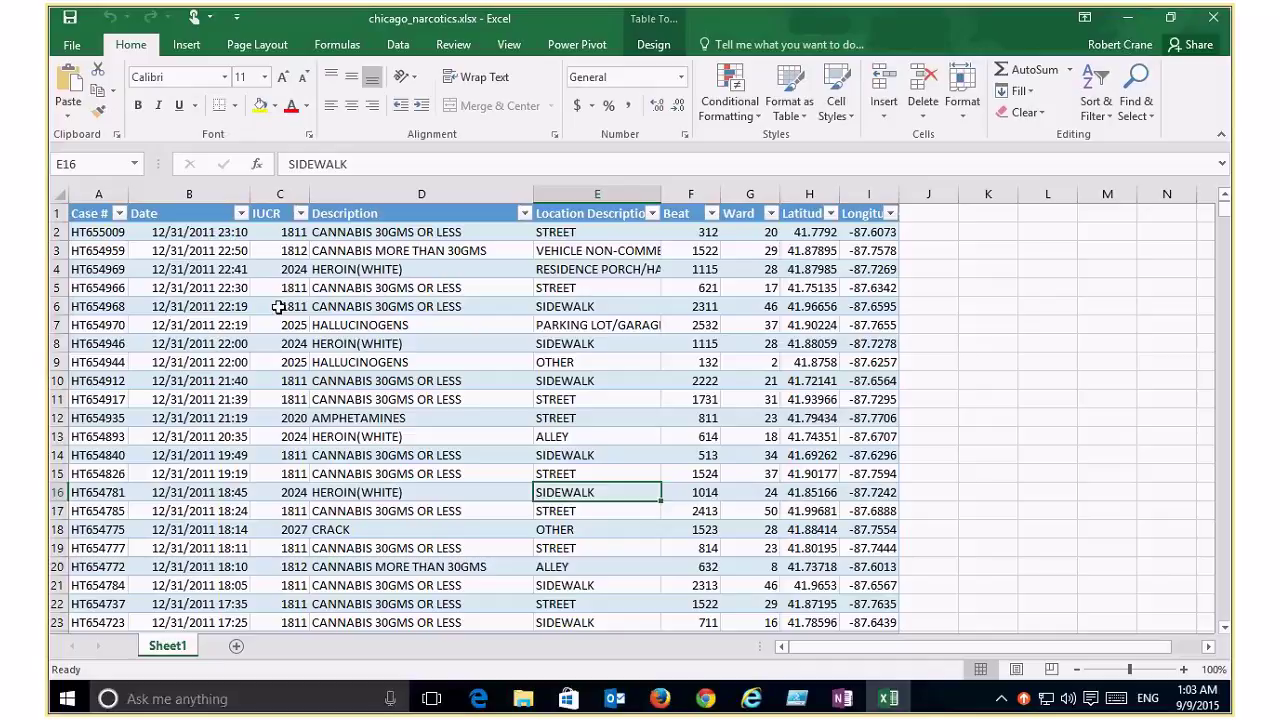
key(ctrl+Down)
key(Down)
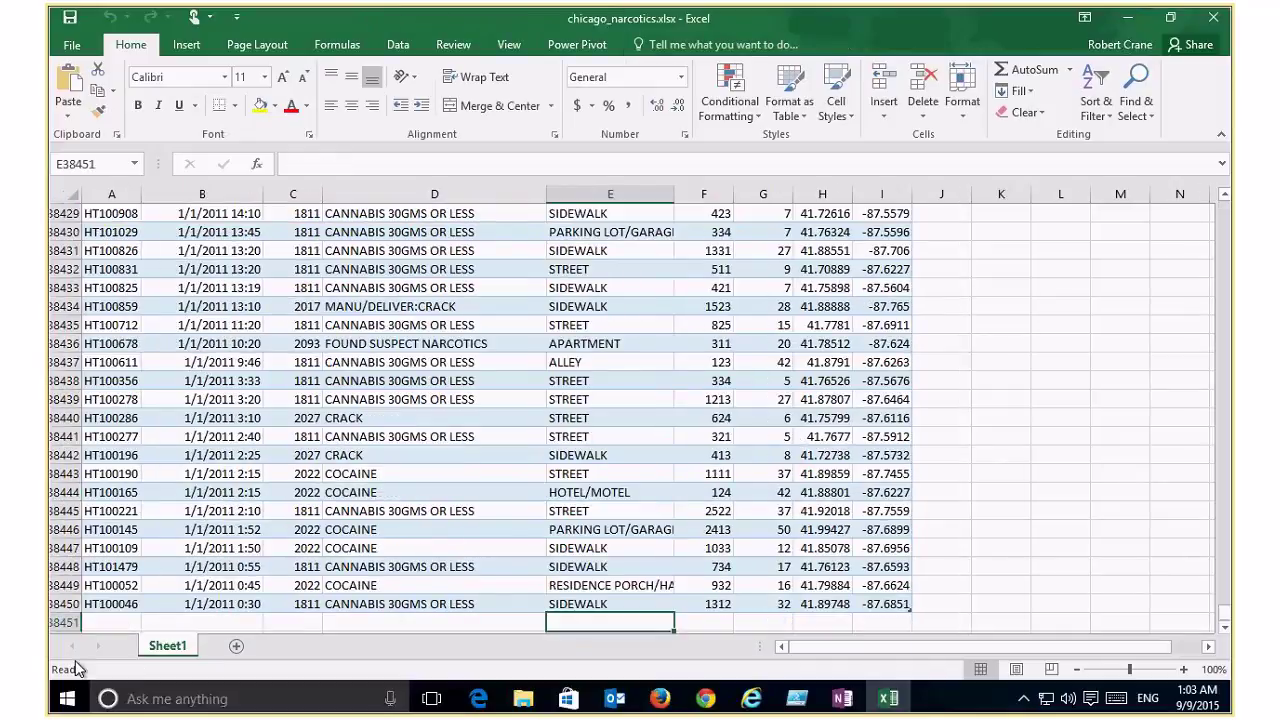
key(Left)
key(Left)
key(Left)
key(Left)
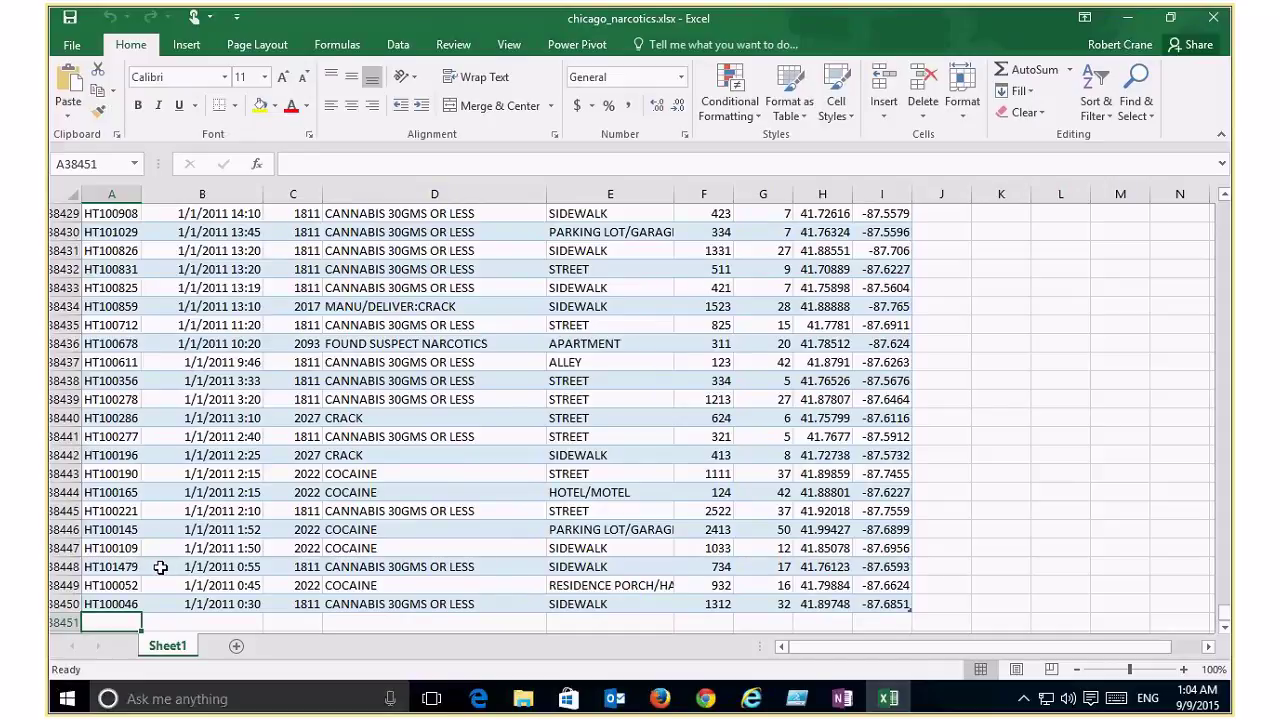
key(ctrl+Home)
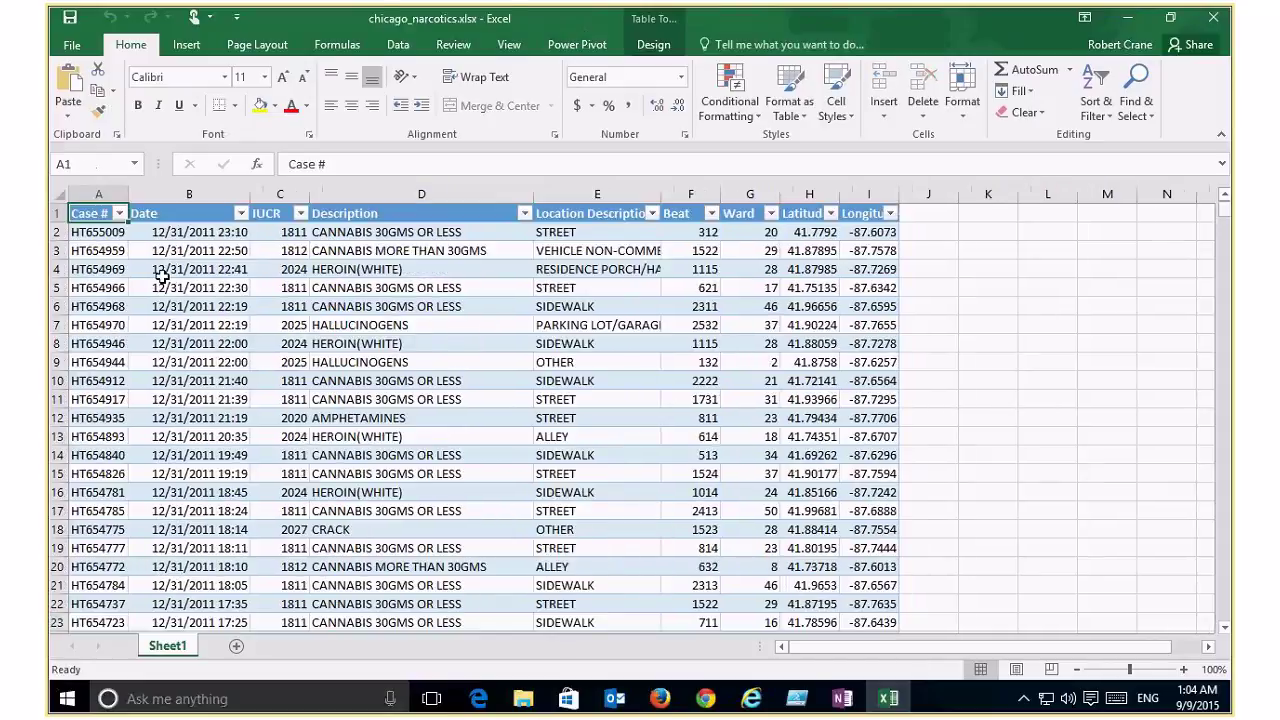
key(Right)
key(Right)
key(Right)
key(Down)
key(Down)
key(Down)
key(Down)
key(Down)
key(Down)
key(Down)
key(Down)
key(Down)
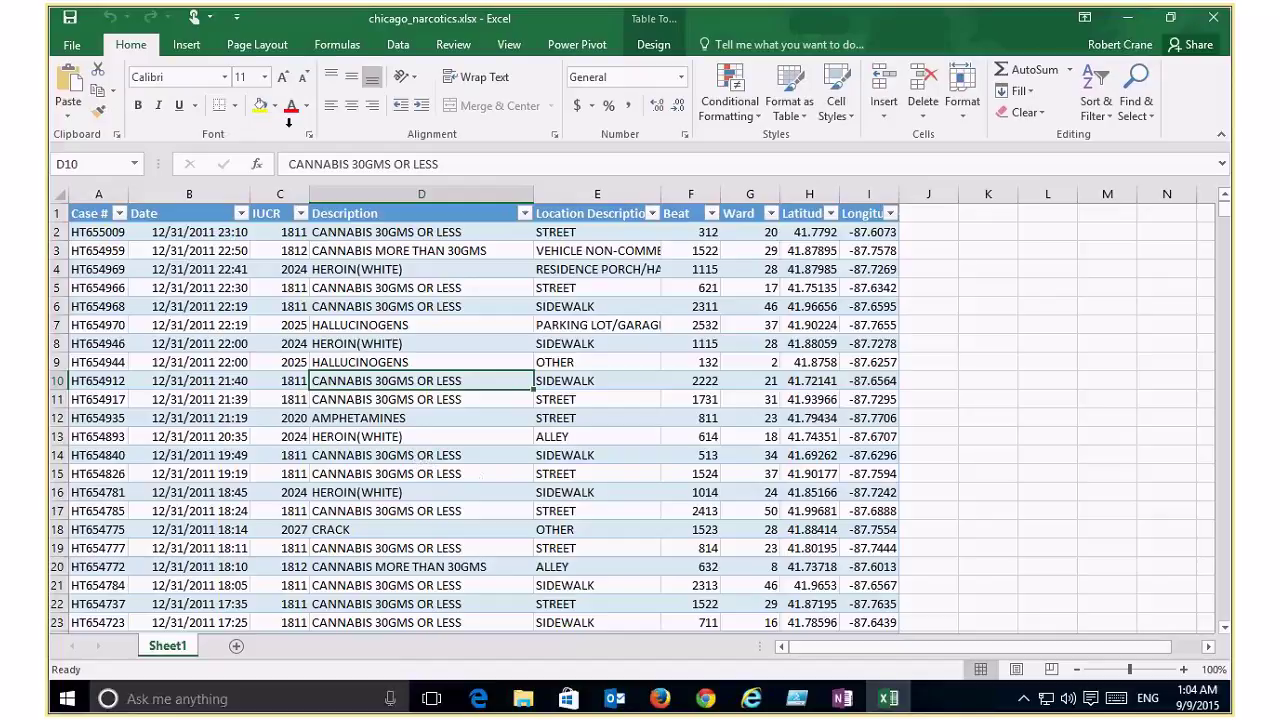
Step: Insert a PivotTable on a new sheet with Description as rows and IUCR as values
click(188, 45)
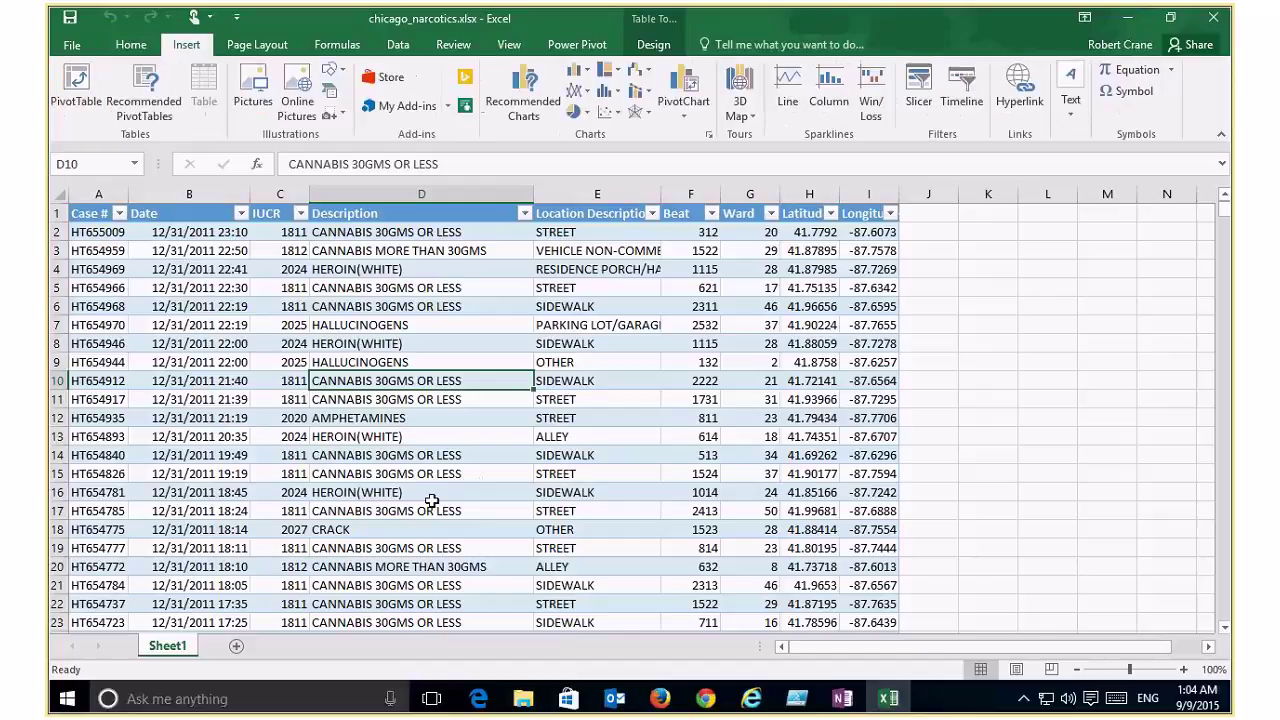
click(74, 95)
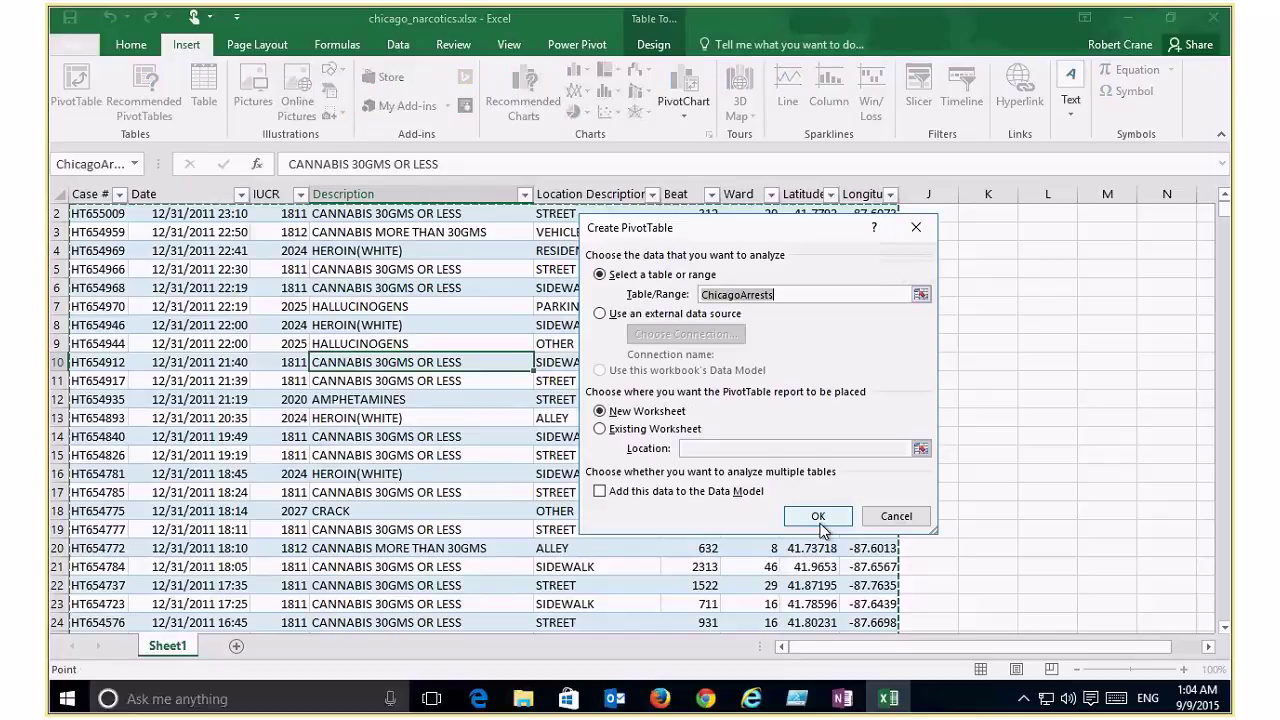
click(818, 516)
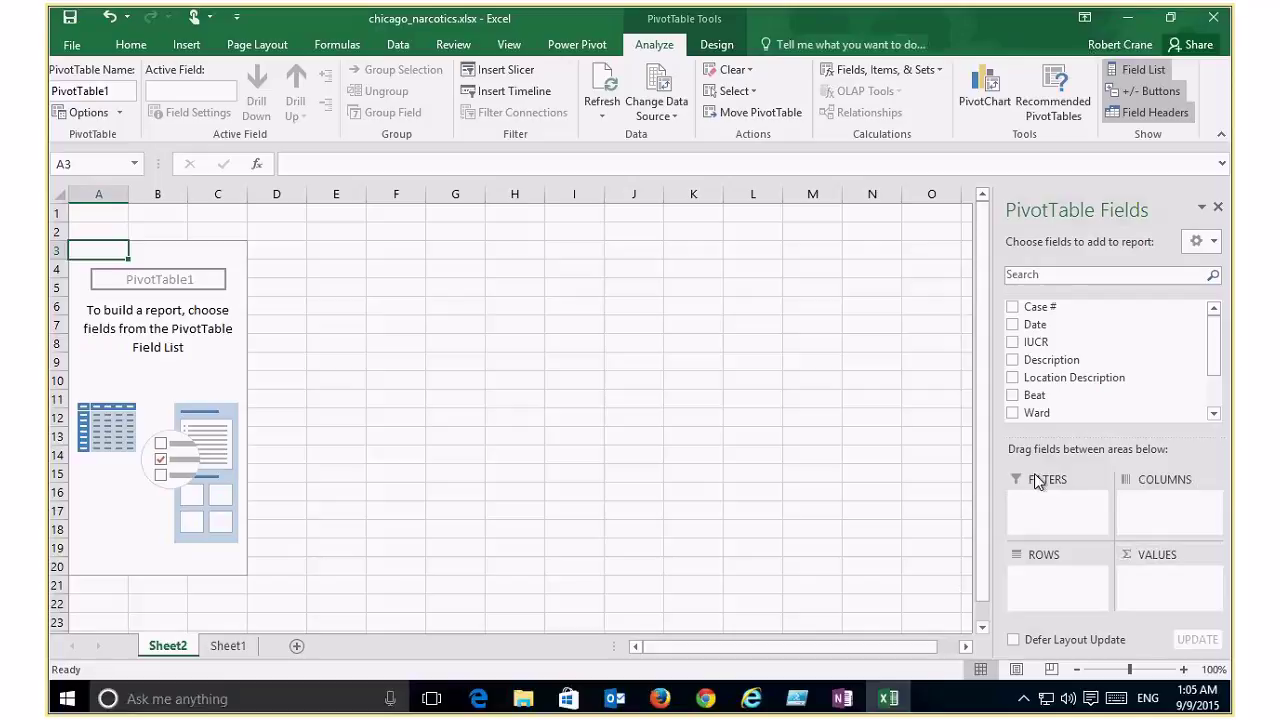
drag(1037, 367, 1058, 582)
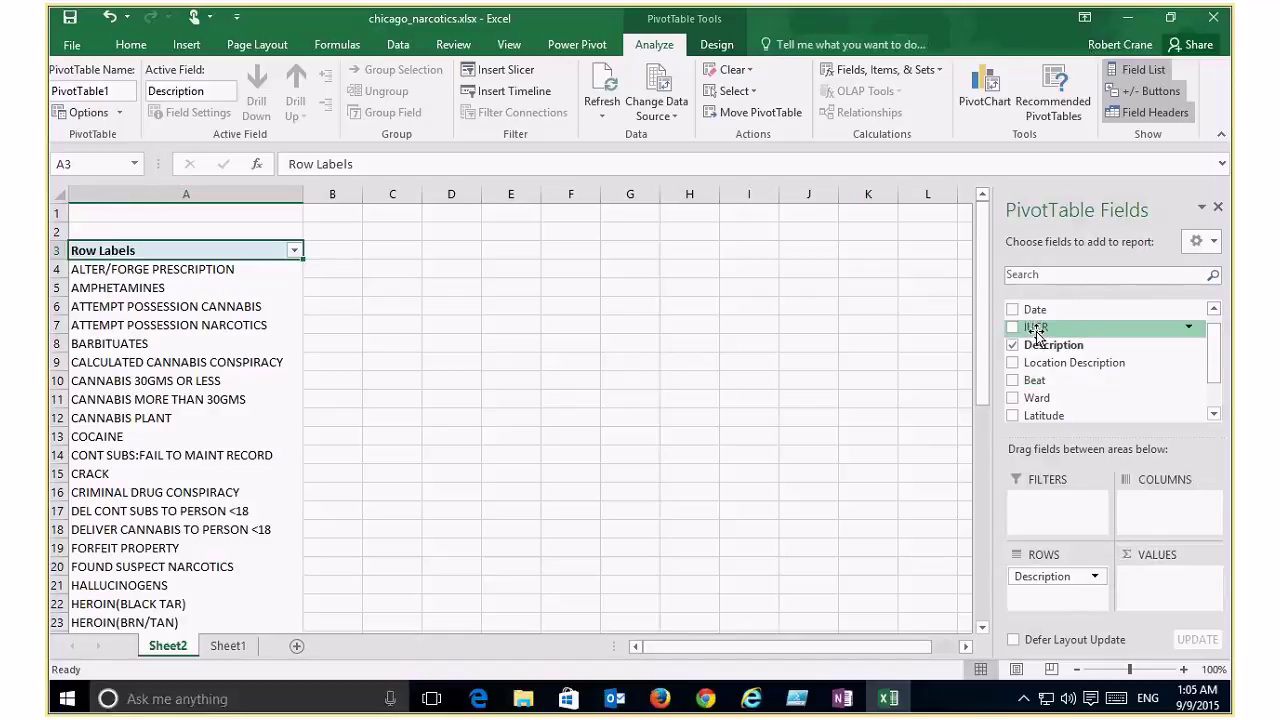
drag(1037, 330, 1168, 580)
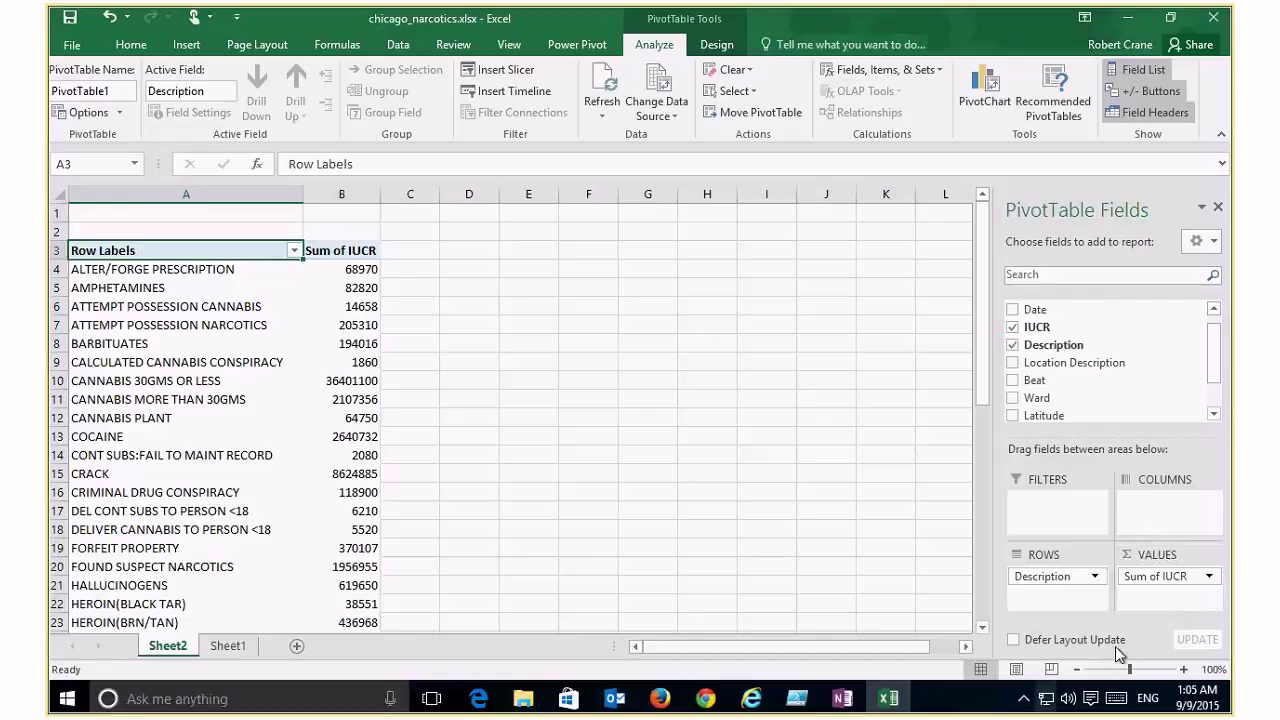
Step: Change the IUCR value field summary from Sum to Count
click(1211, 575)
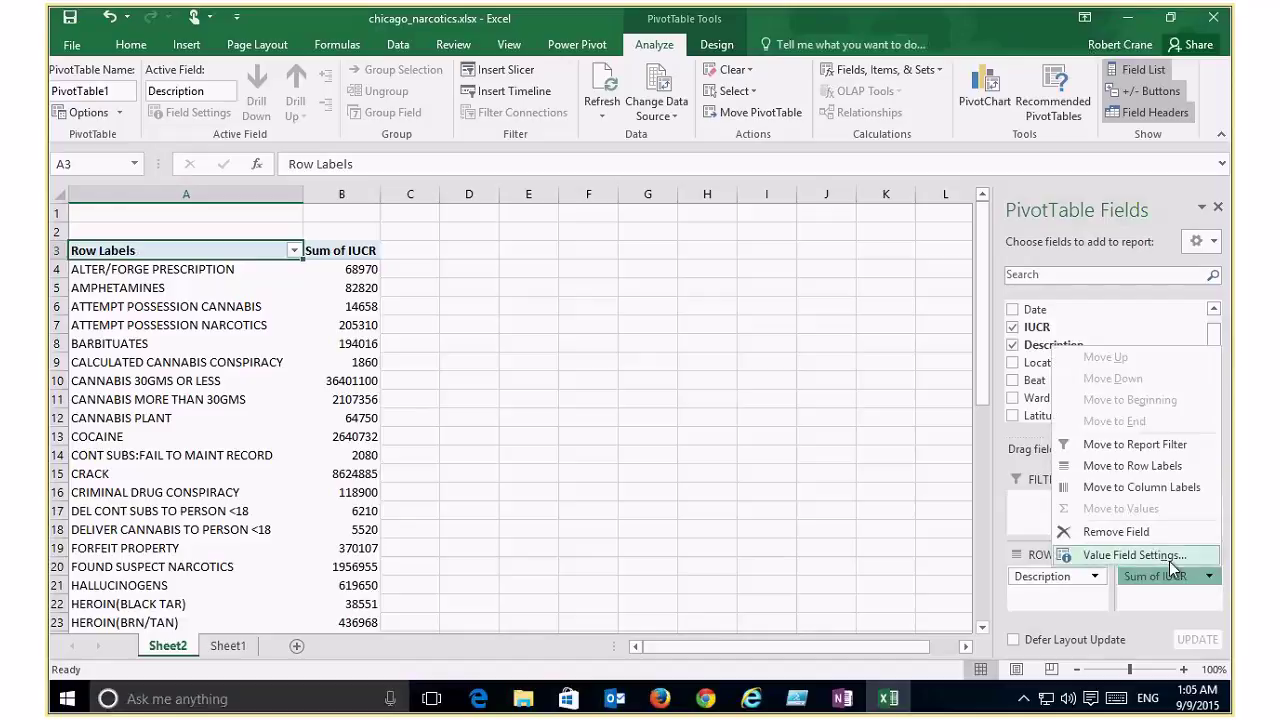
click(1169, 556)
click(617, 405)
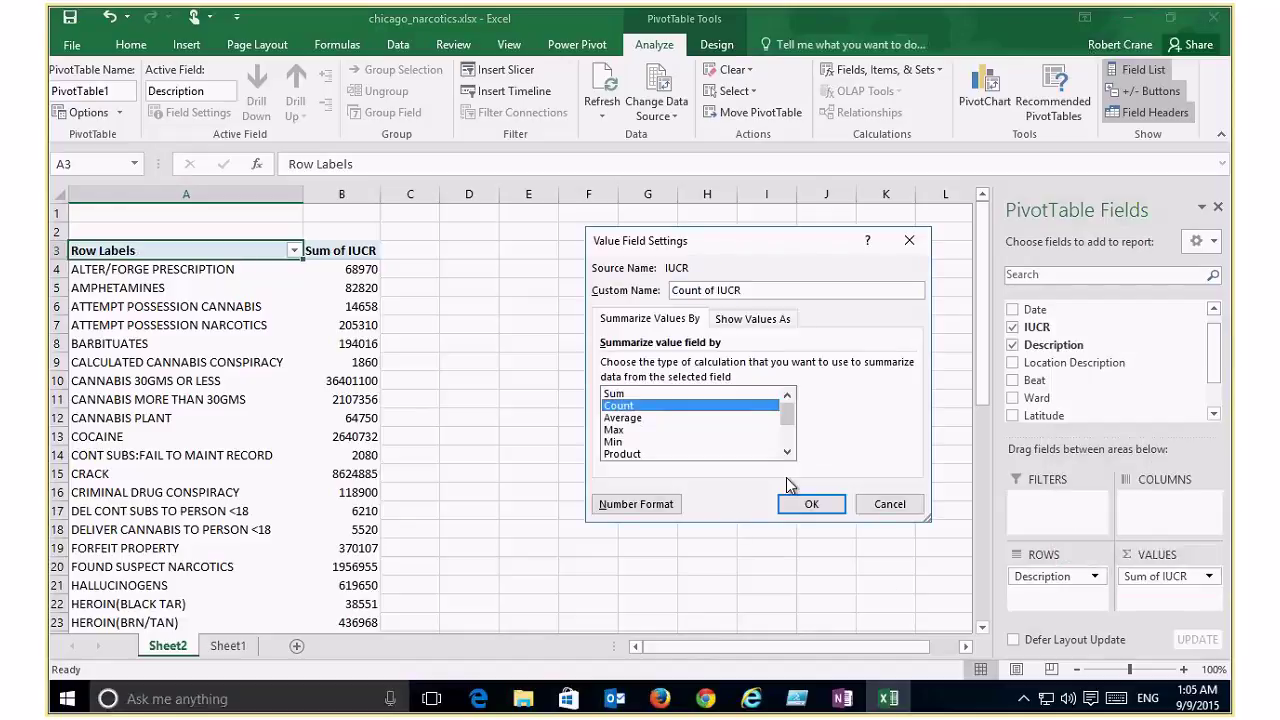
click(808, 503)
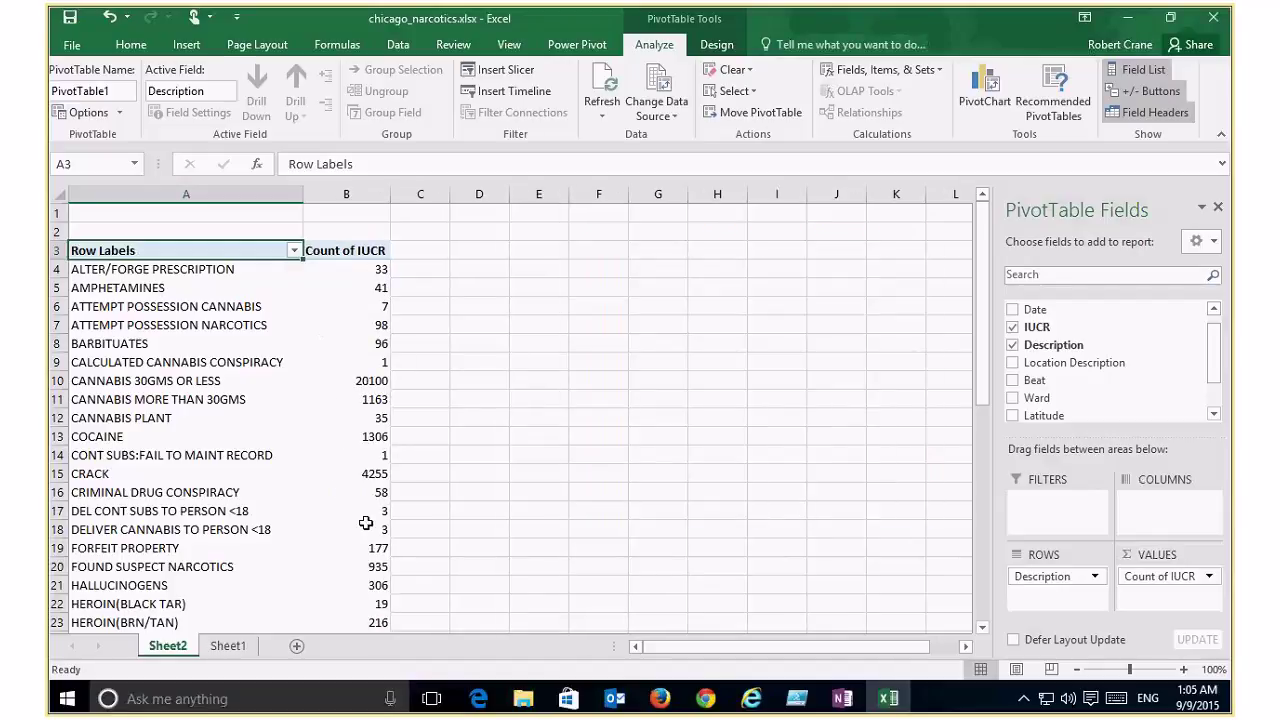
mouse_move(367, 527)
mouse_move(350, 270)
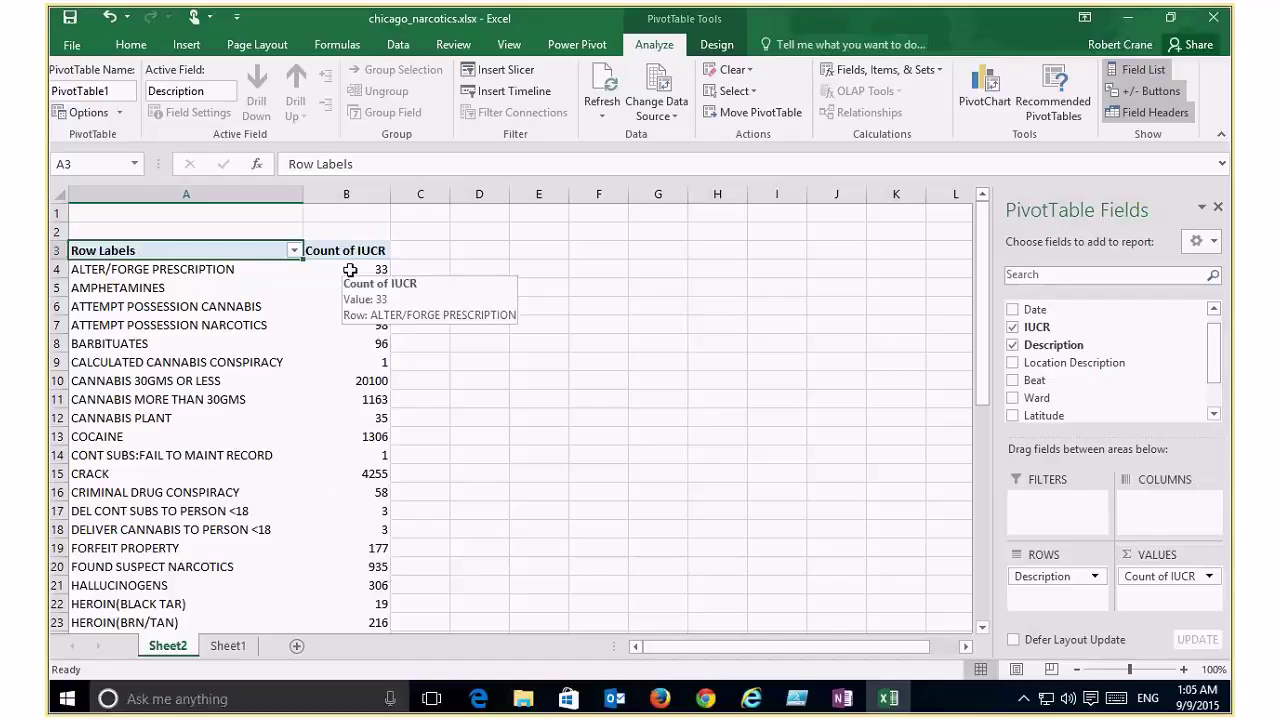
click(350, 324)
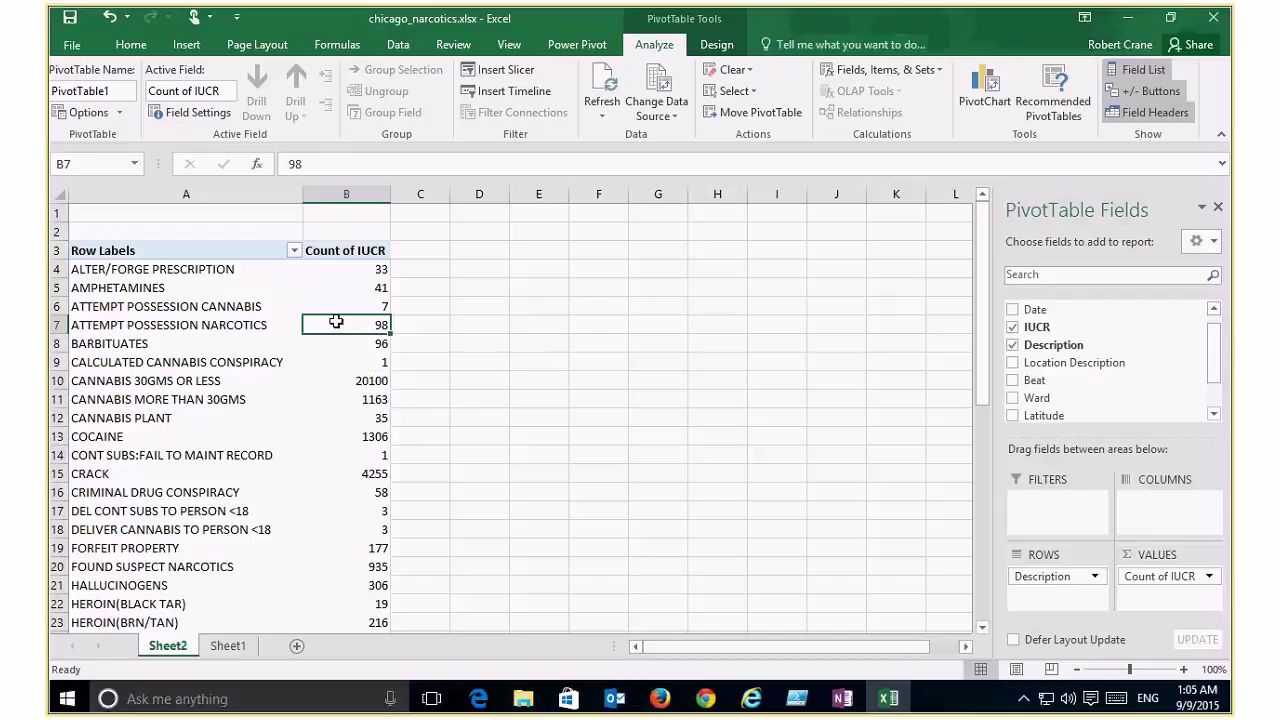
Step: Sort the pivot descriptions by Count of IUCR, largest to smallest
right_click(336, 321)
mouse_move(398, 428)
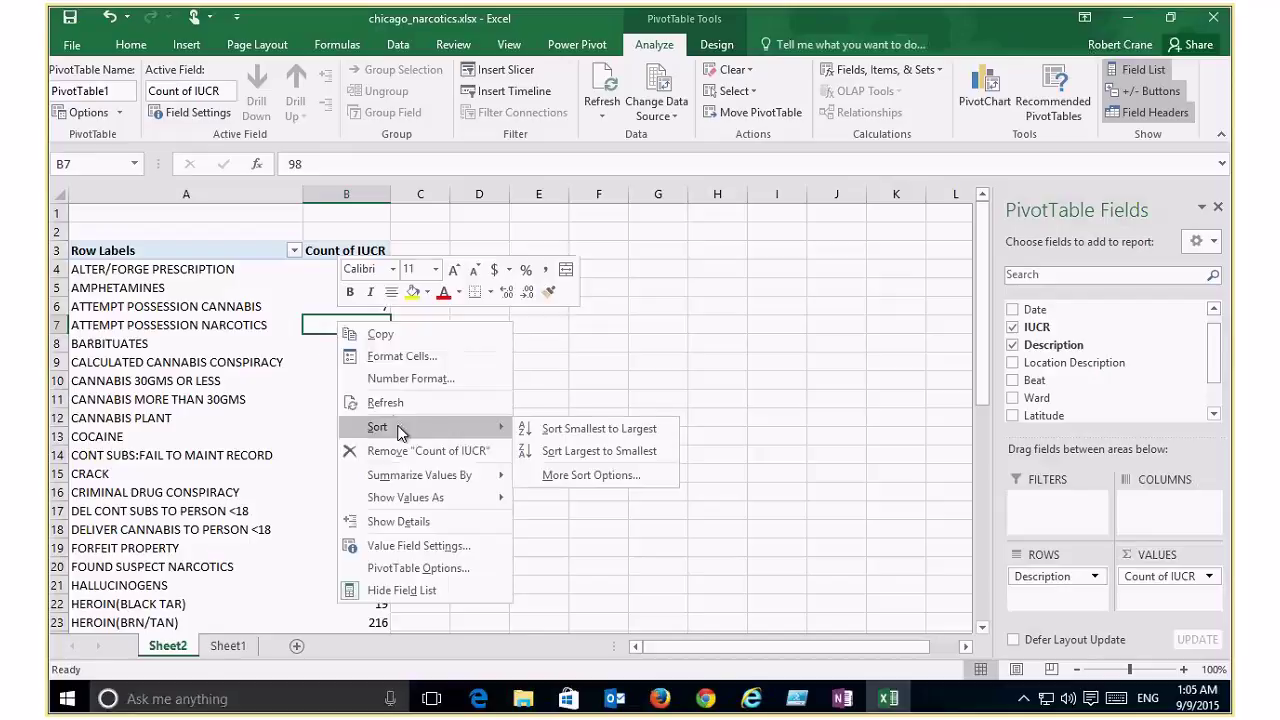
click(585, 451)
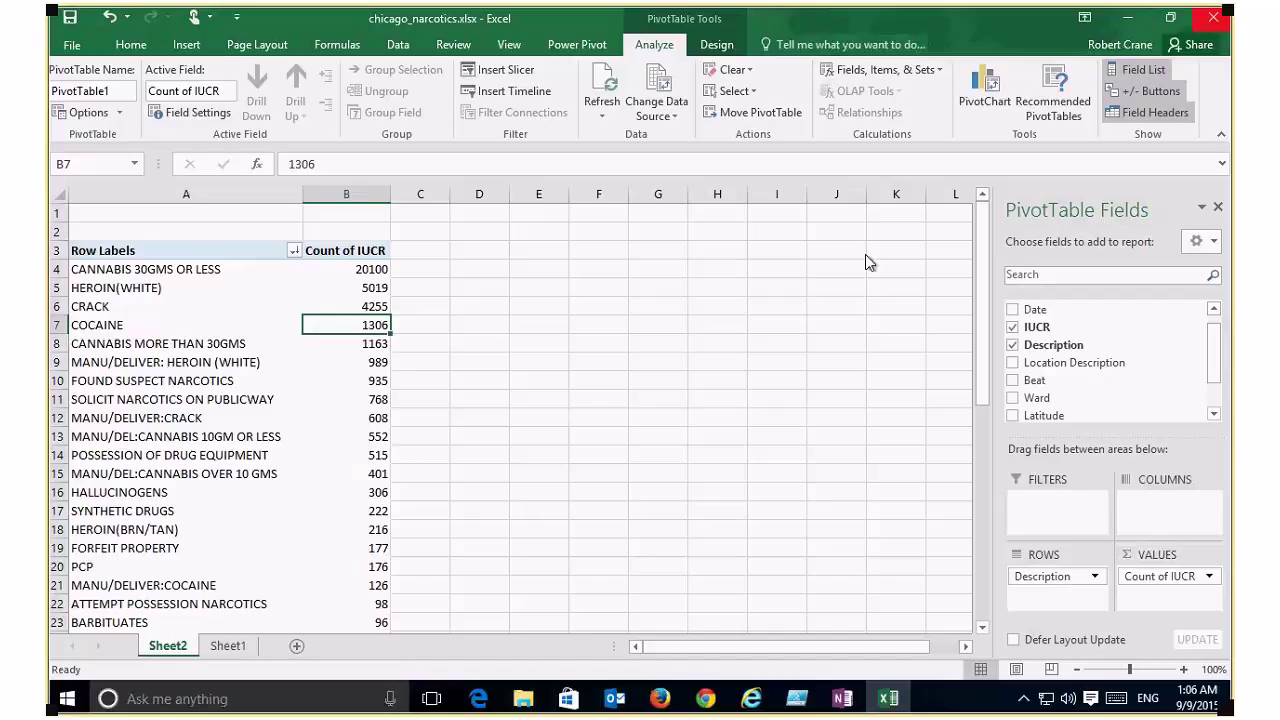
click(231, 401)
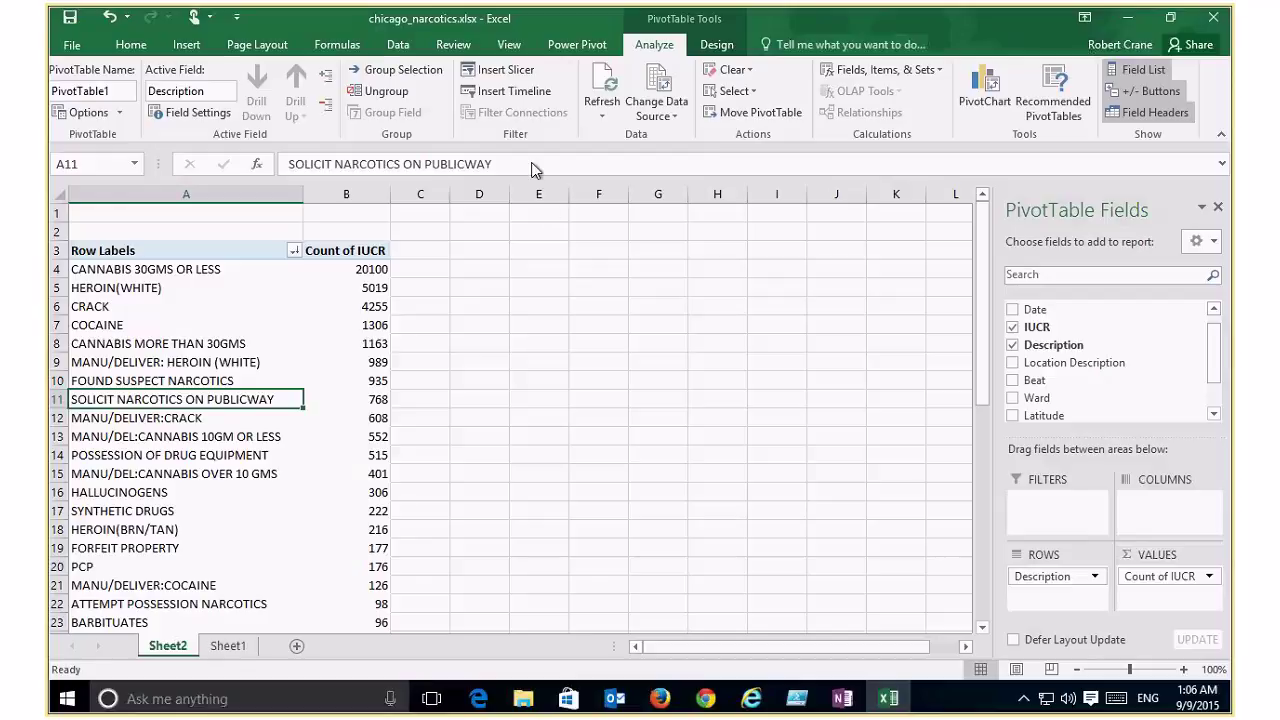
click(182, 40)
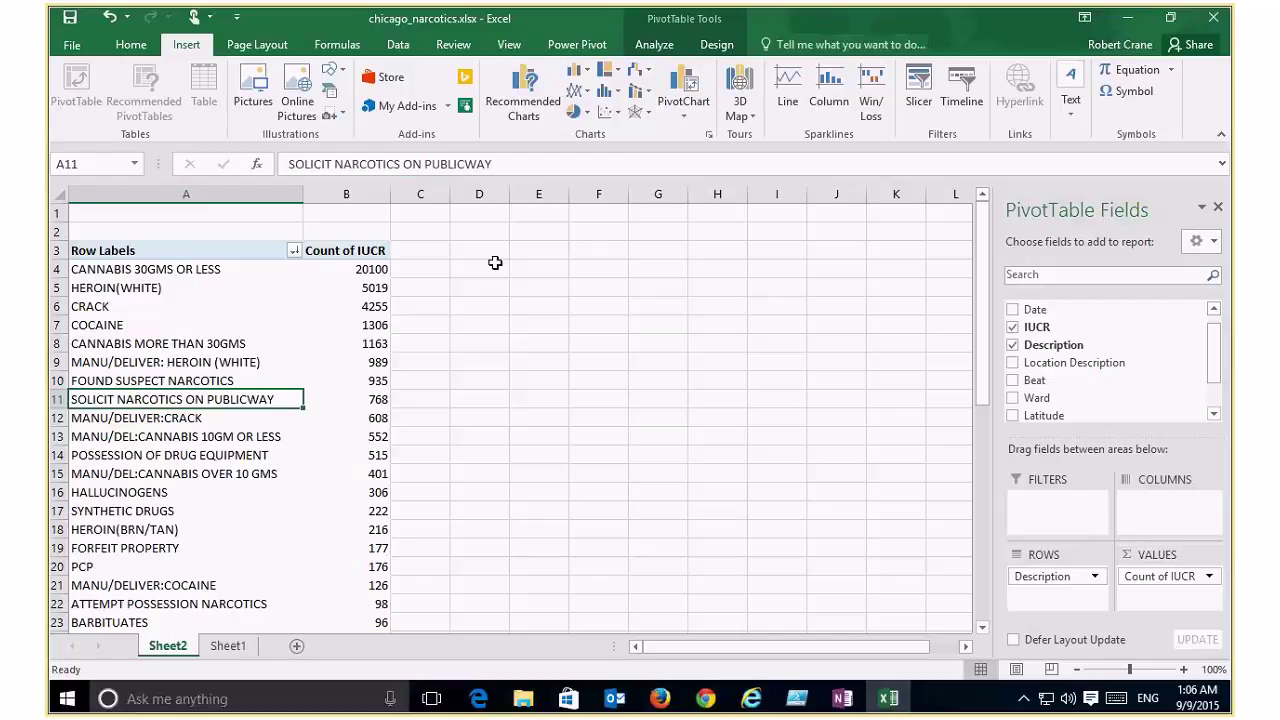
Step: Insert a clustered column pivot chart of the IUCR counts and cut it from Sheet2
click(684, 90)
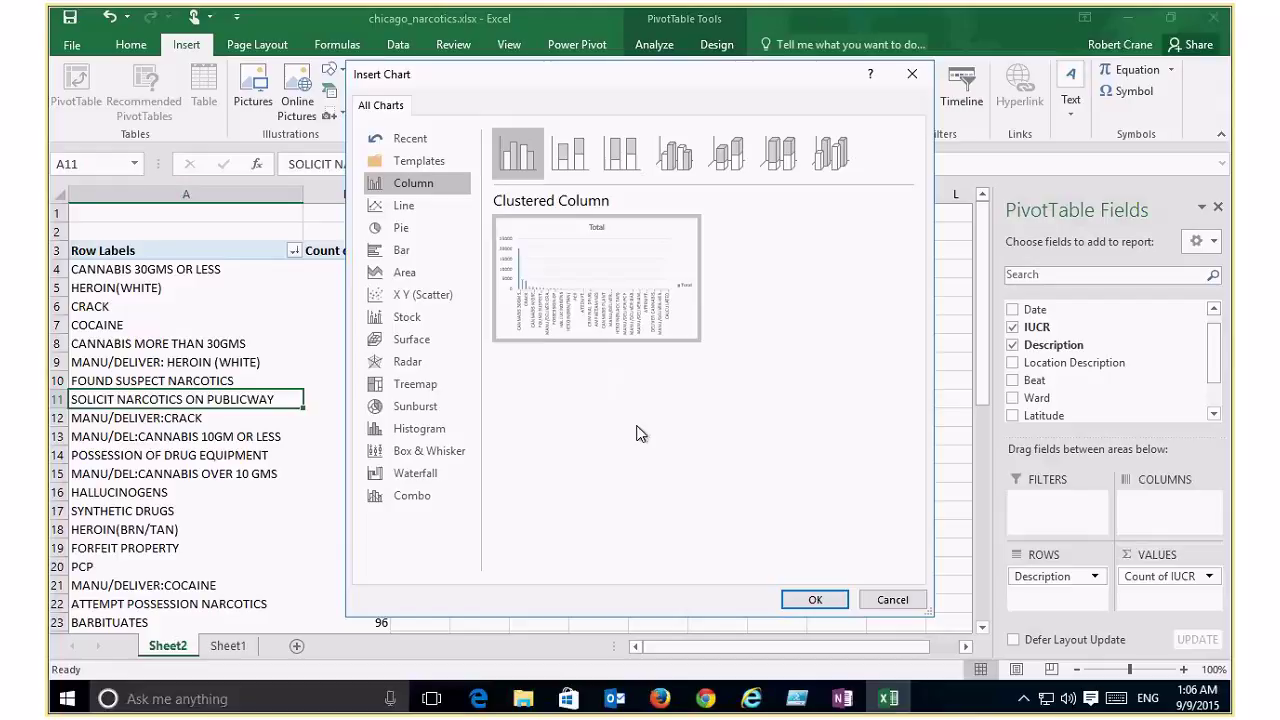
click(816, 600)
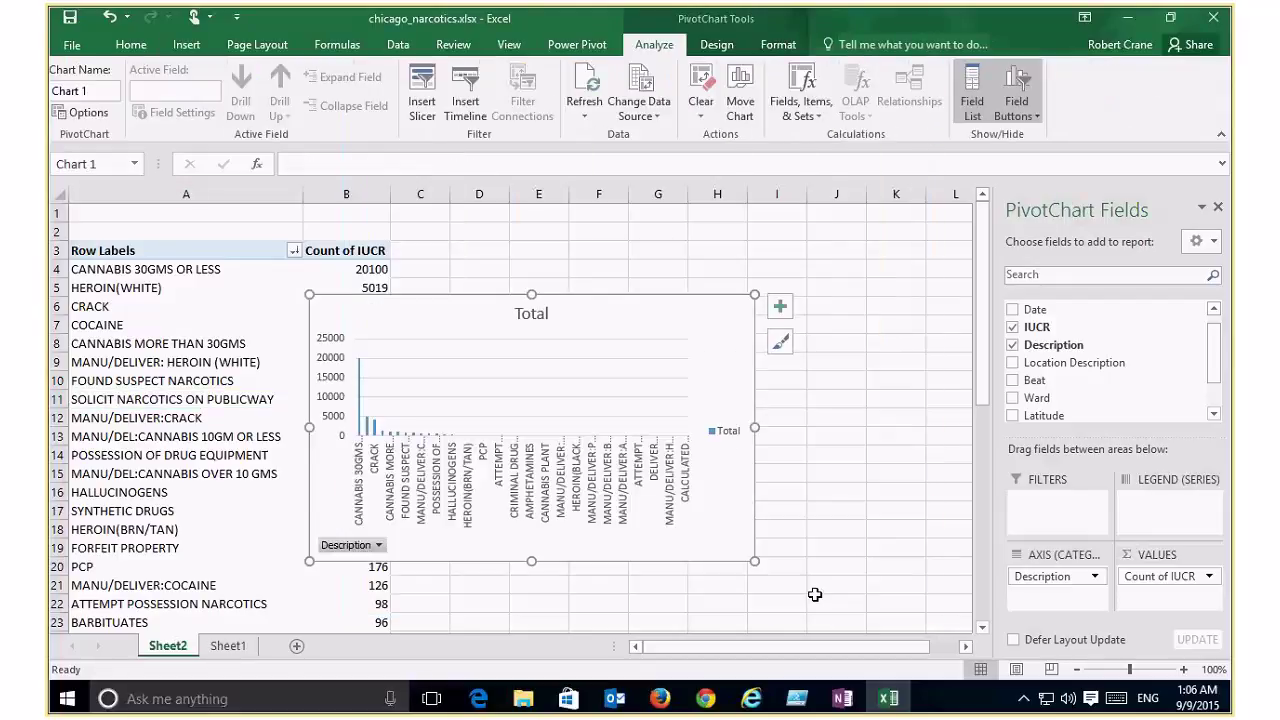
key(Delete)
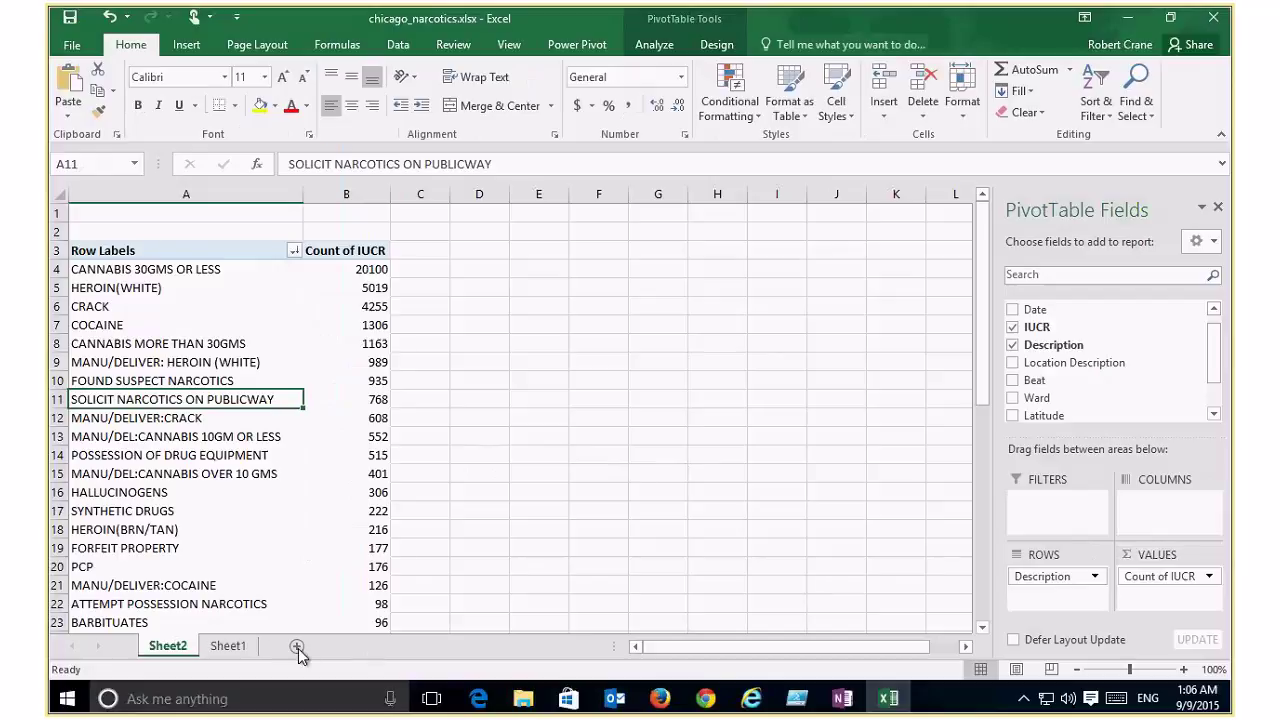
Step: Paste the pivot chart onto a new Sheet3 and enlarge it across most of the sheet
click(297, 646)
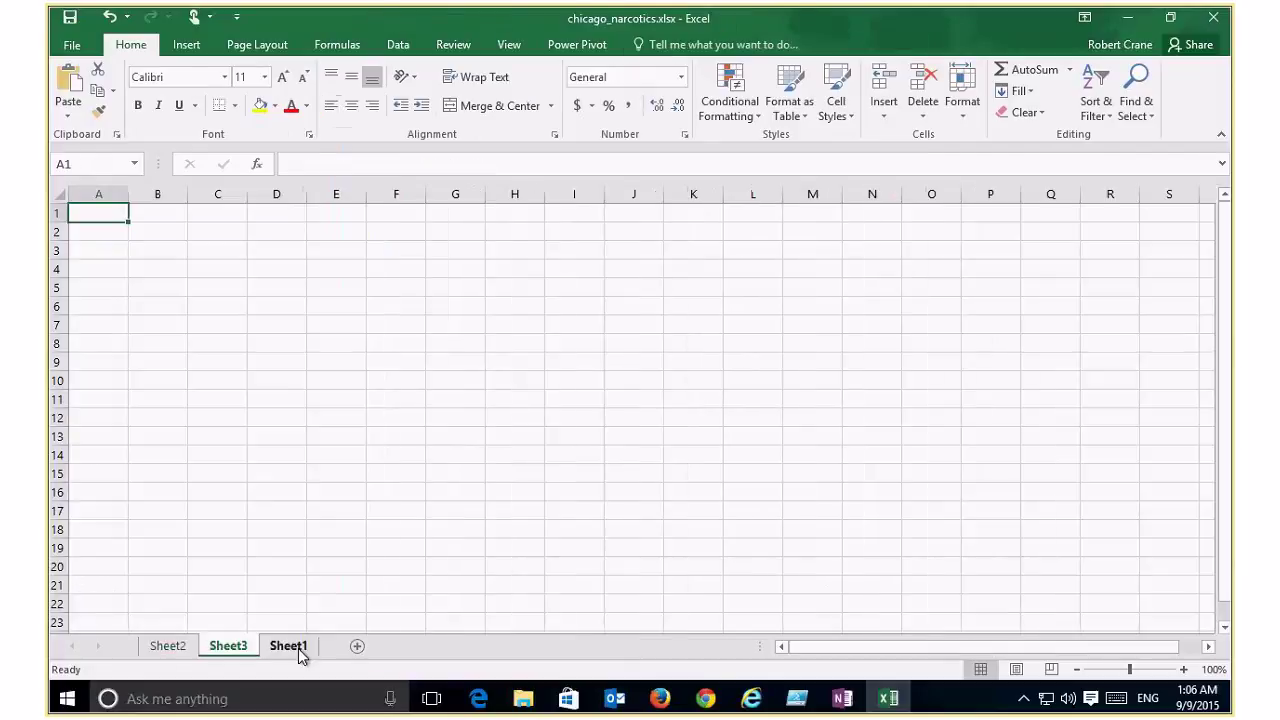
key(ctrl+v)
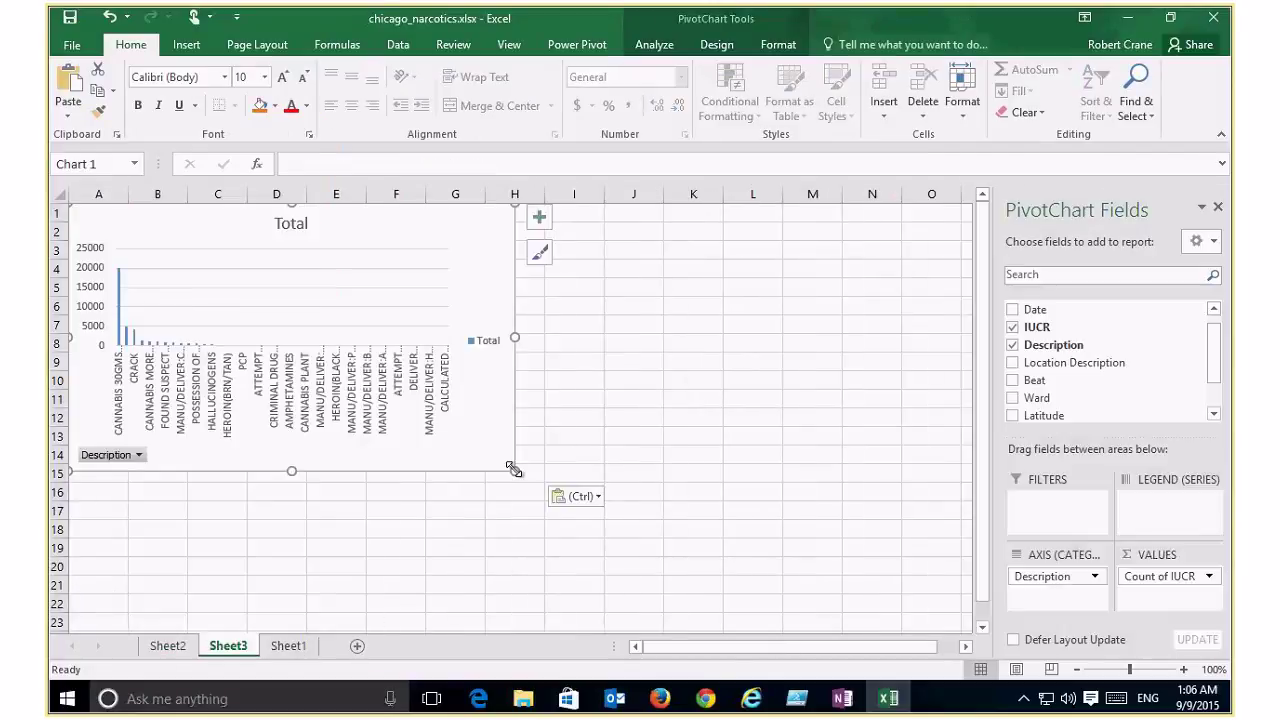
drag(521, 471, 943, 618)
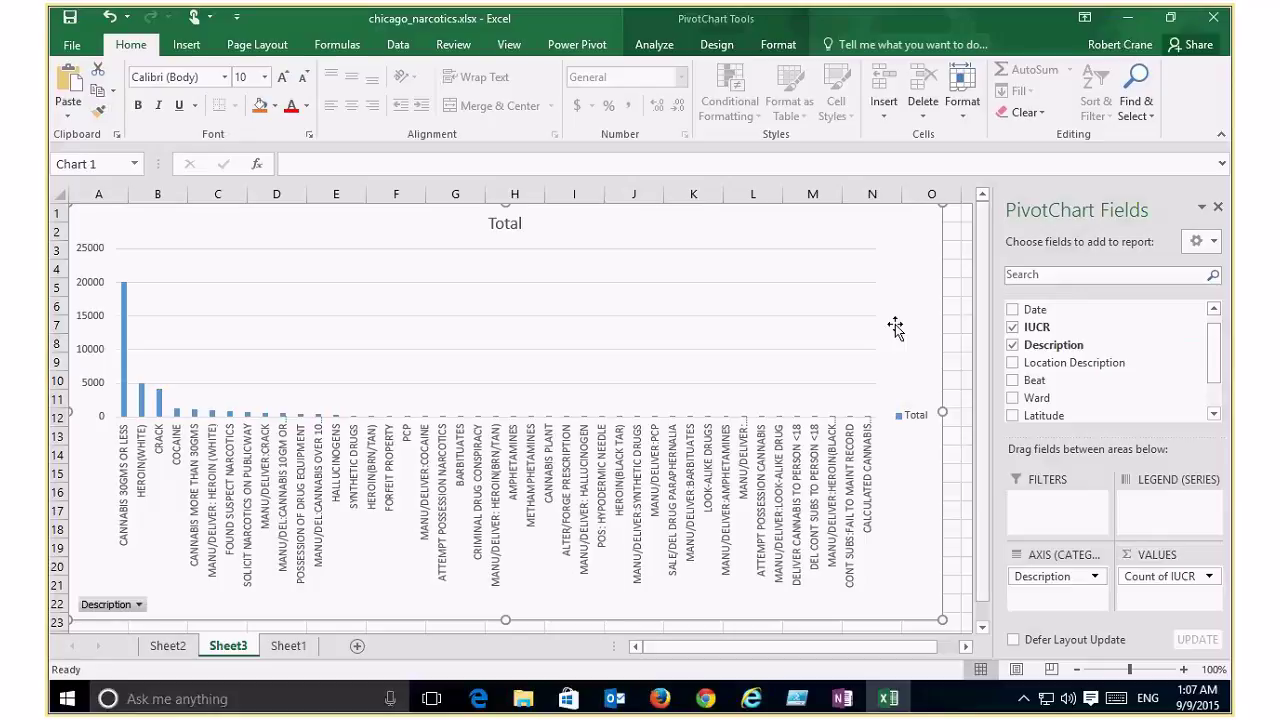
Step: Change the Sheet3 IUCR-by-Description pivot chart to a pie chart
right_click(480, 346)
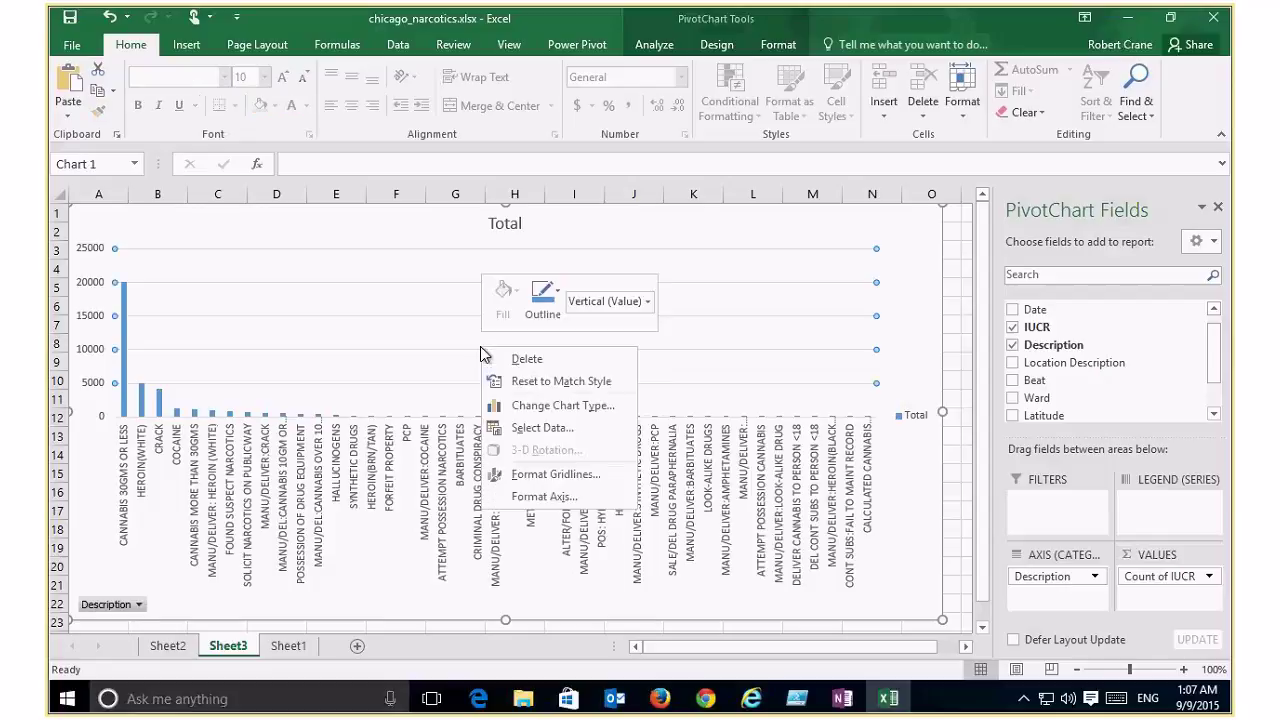
click(570, 407)
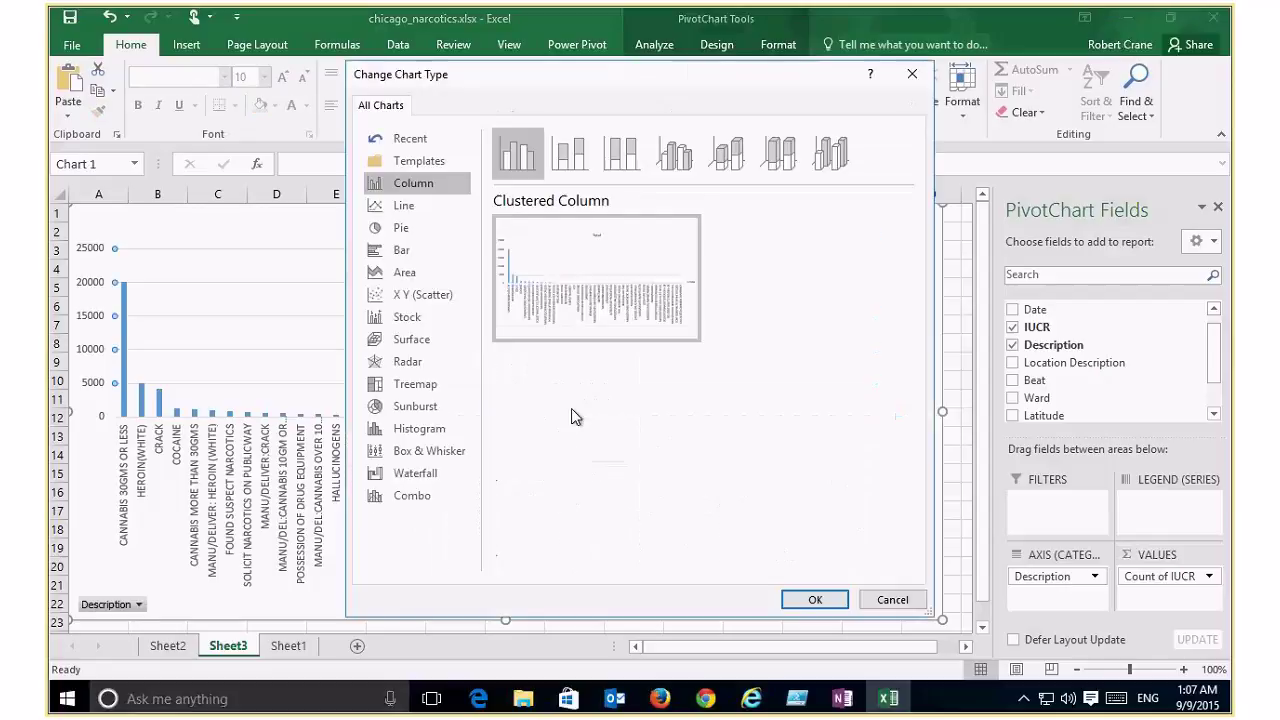
click(405, 236)
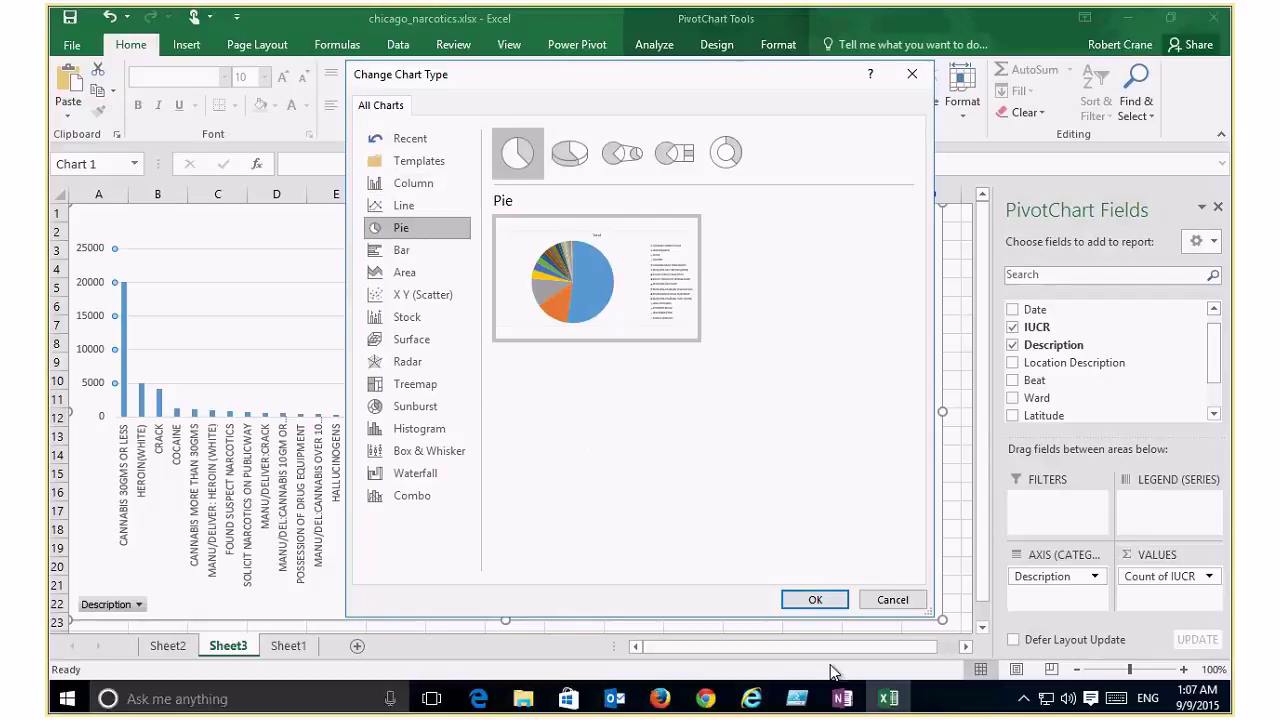
key(Return)
mouse_move(888, 698)
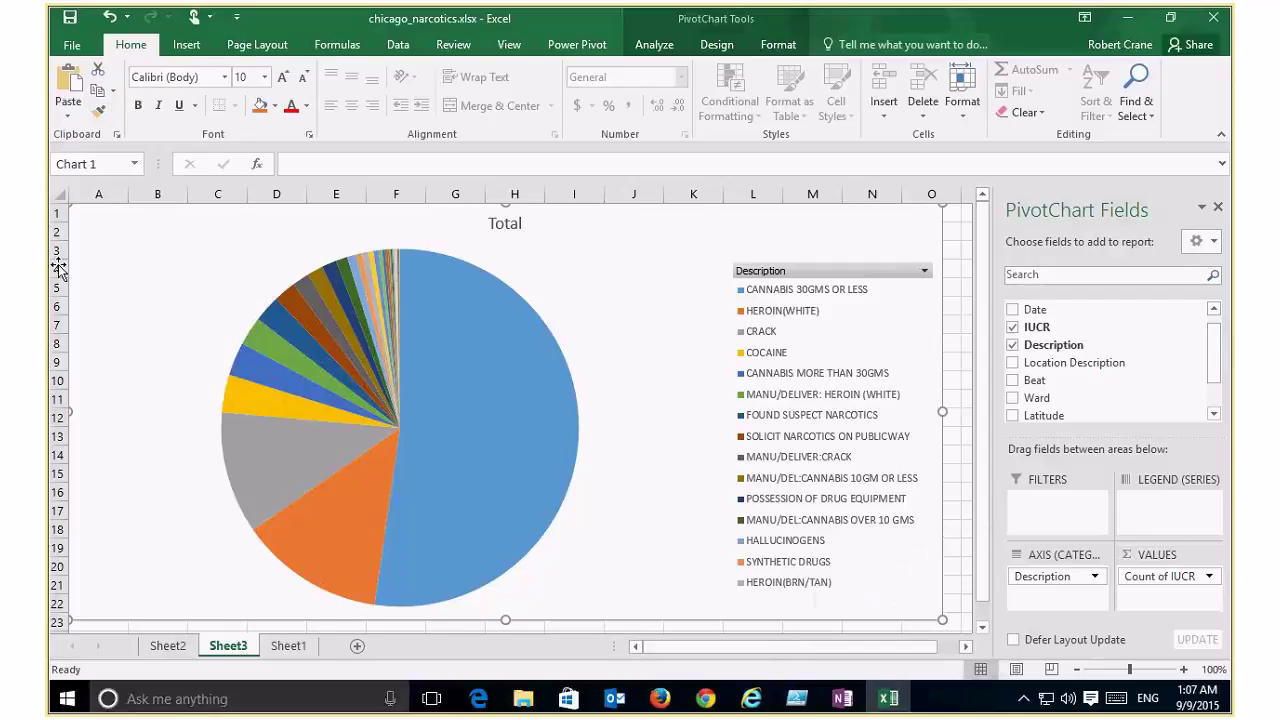
mouse_move(511, 468)
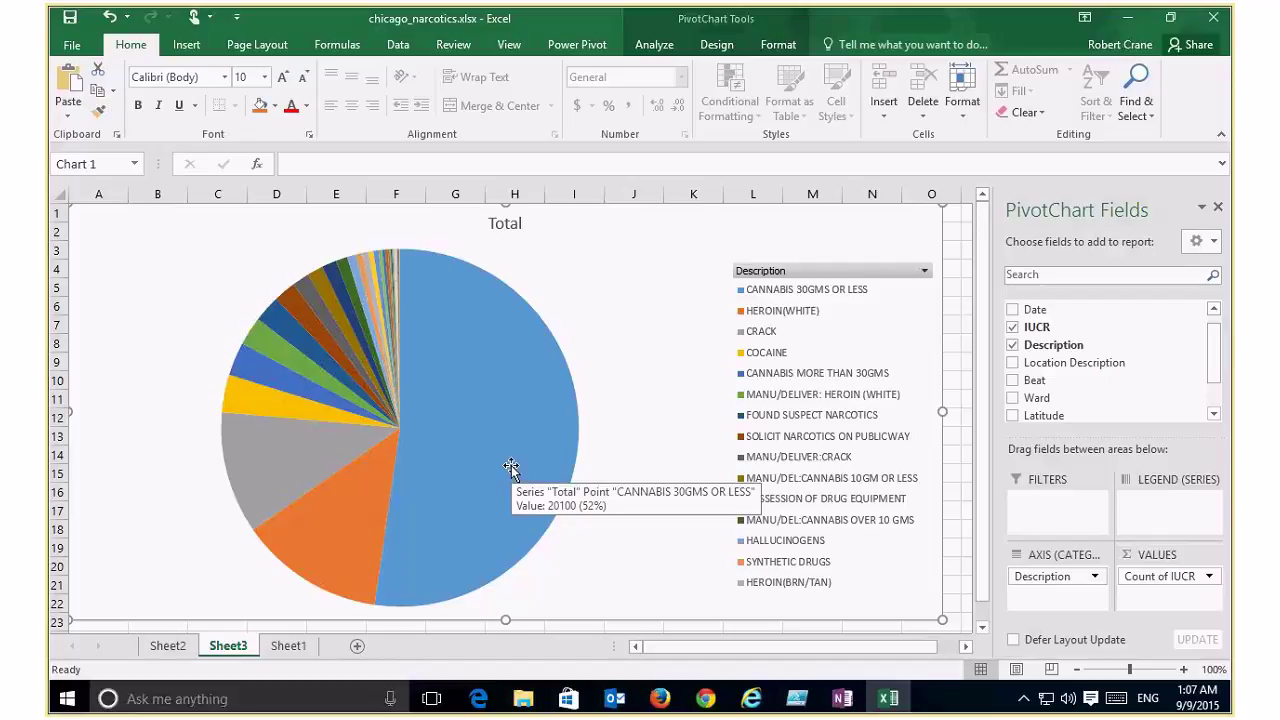
mouse_move(318, 466)
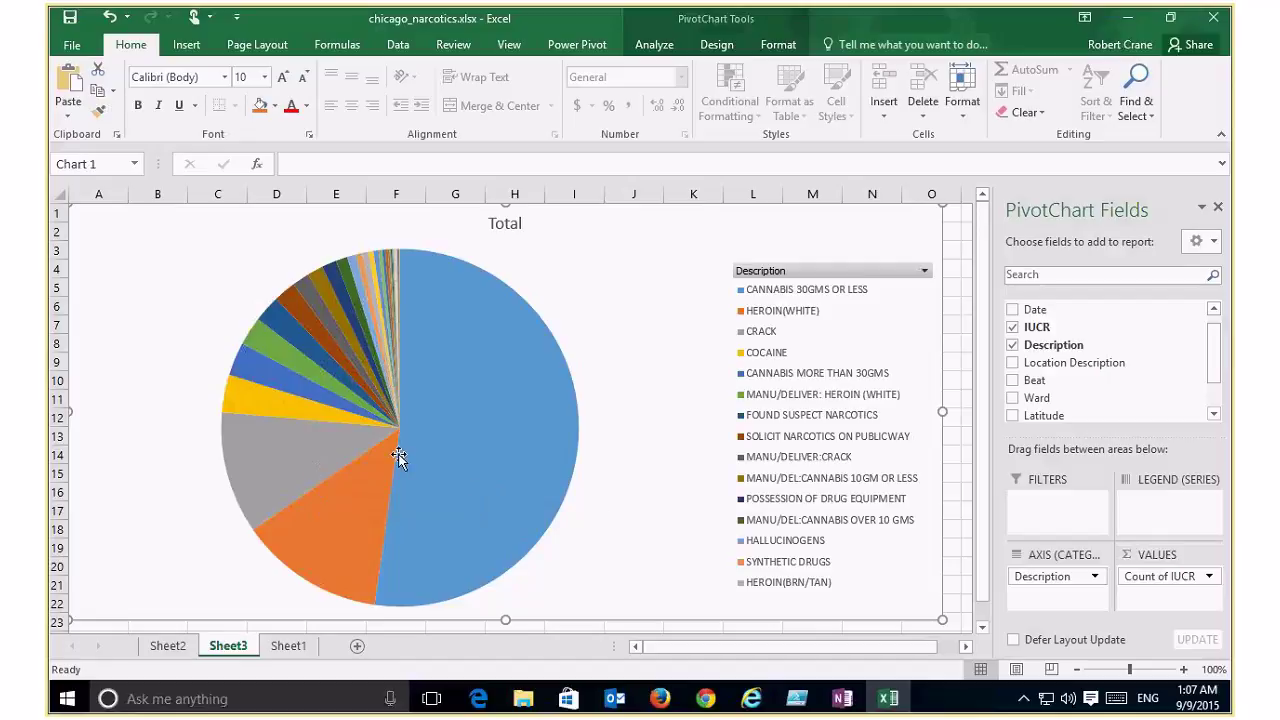
mouse_move(398, 456)
Step: Launch 3D Map from the Sheet1 arrest records
click(186, 45)
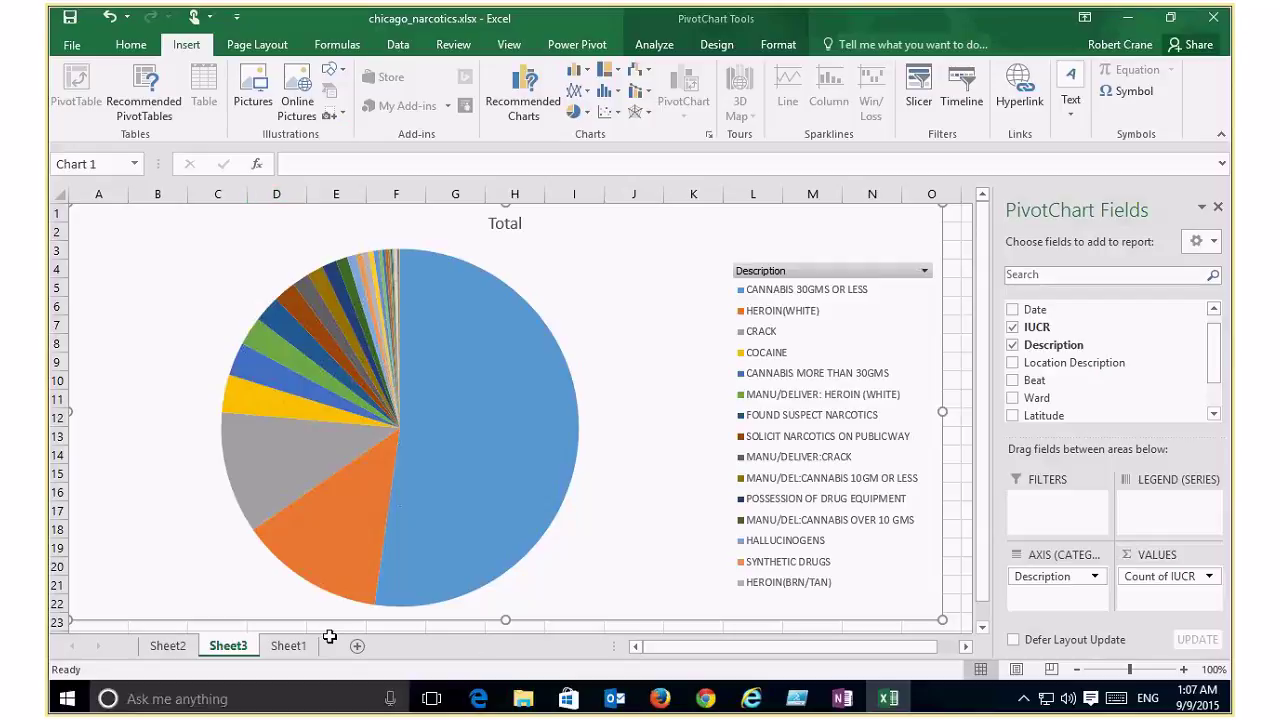
click(268, 654)
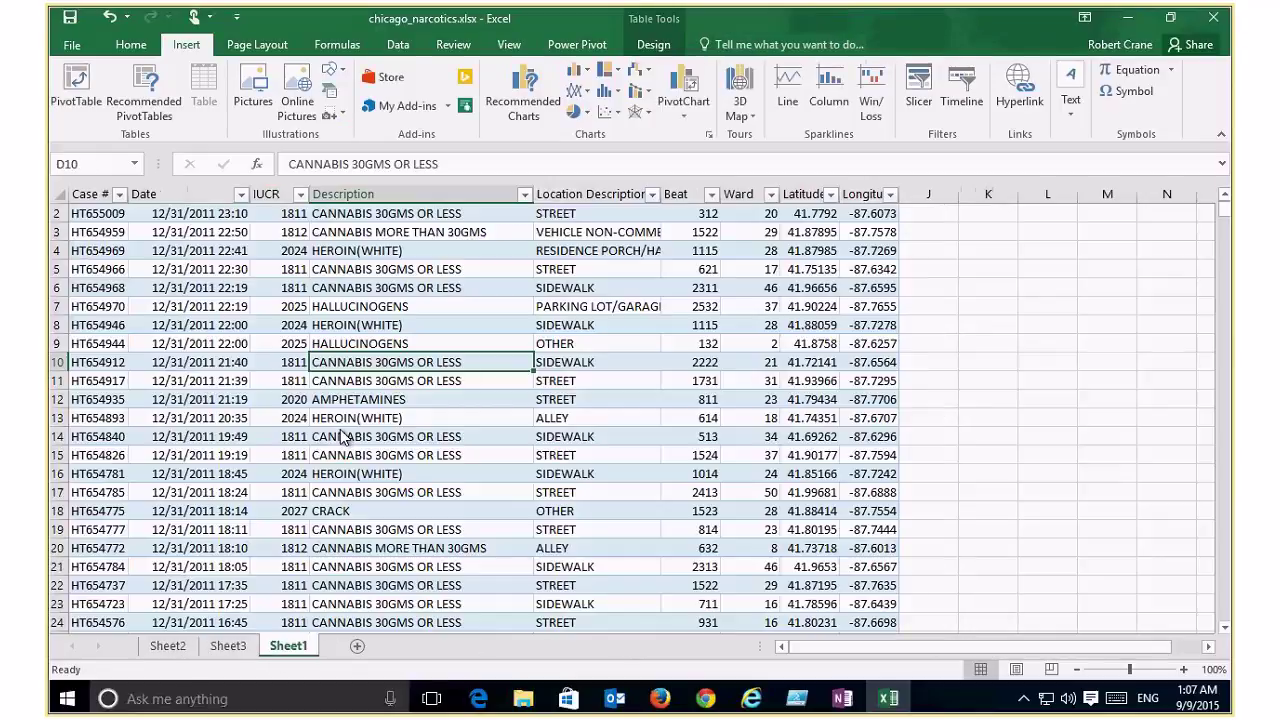
click(745, 96)
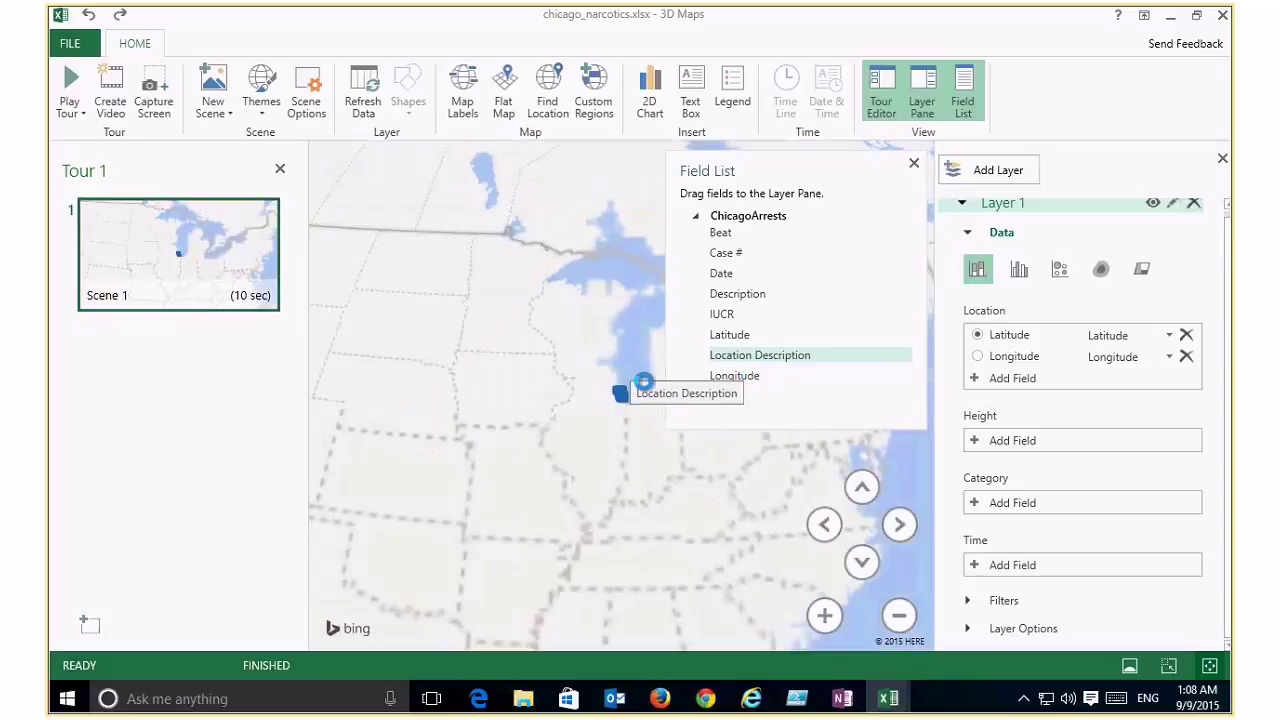
Step: Set Layer 1 height to IUCR (Sum) and category to Description, closing Field List and Tour panes
click(914, 163)
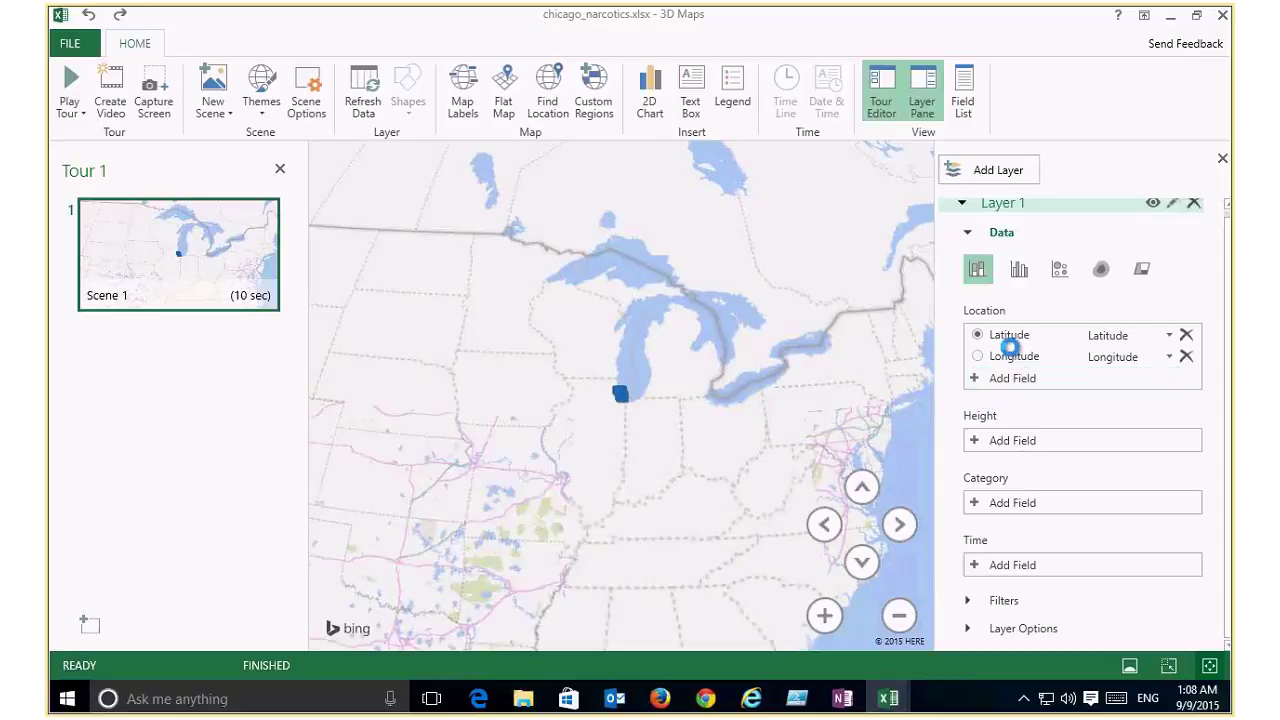
click(1026, 455)
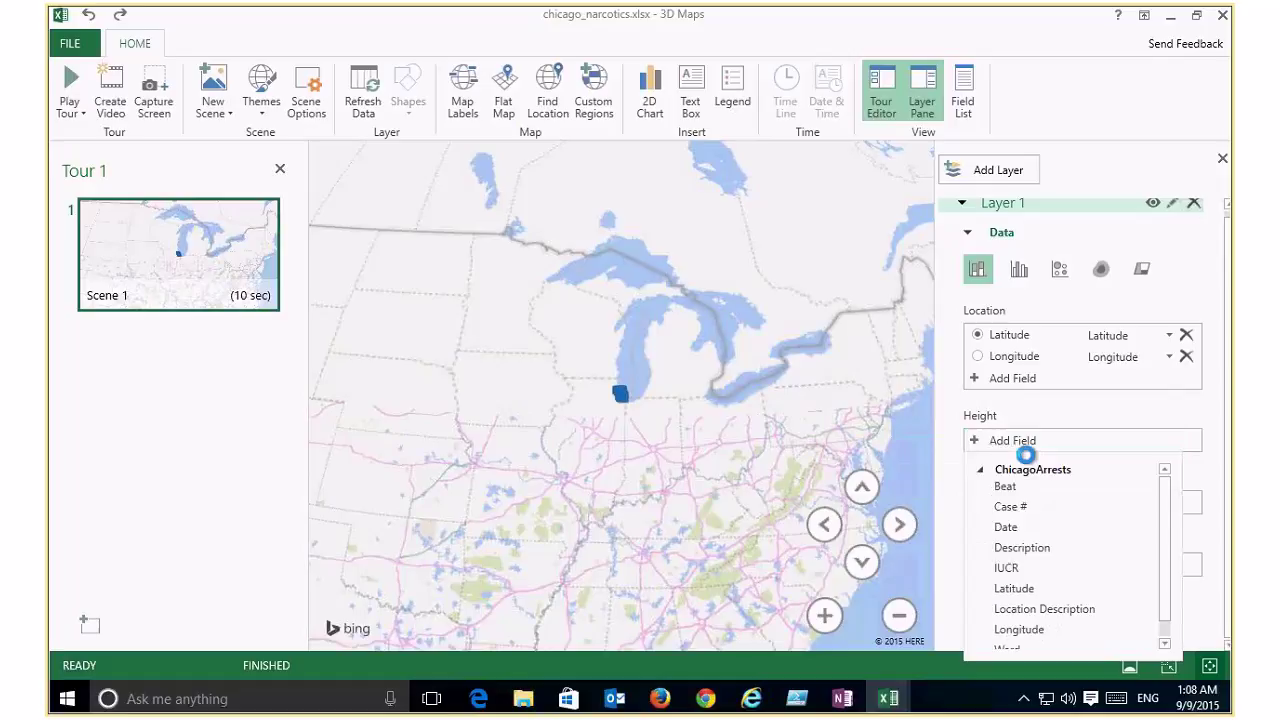
click(1041, 576)
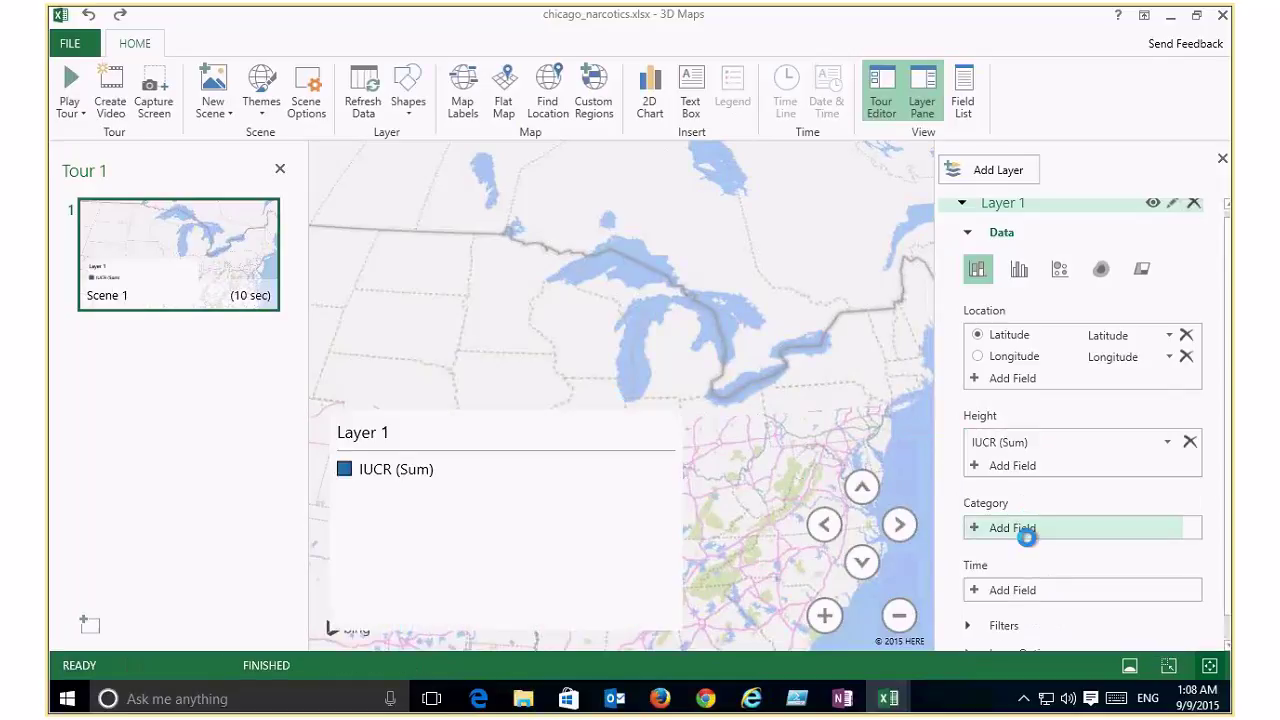
click(1027, 537)
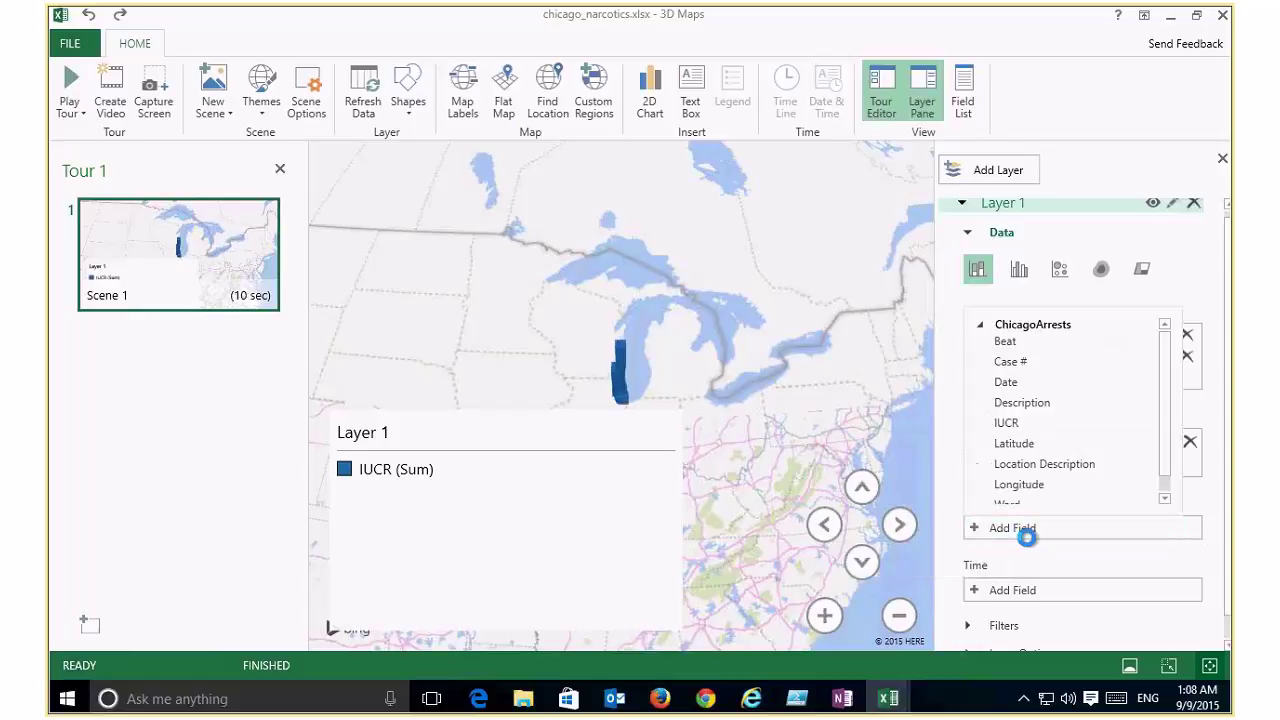
click(1025, 421)
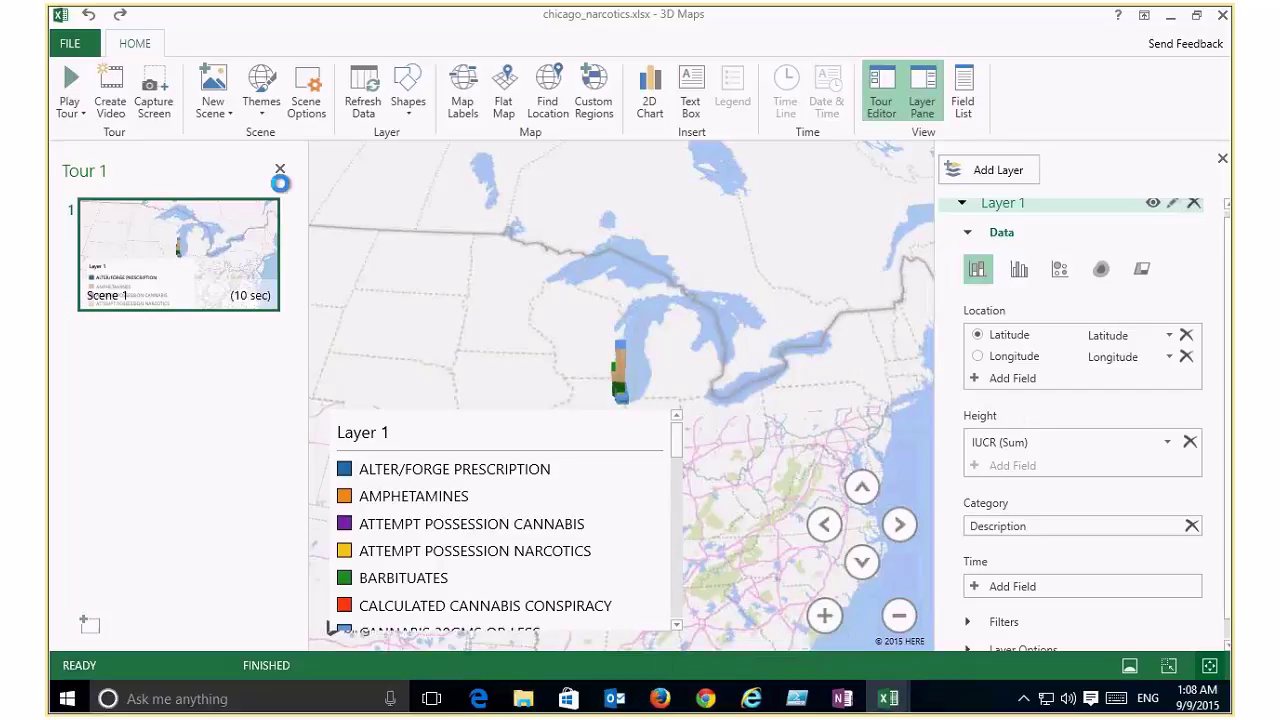
click(280, 169)
Step: Shrink the Layer 1 legend down to just its title
click(370, 495)
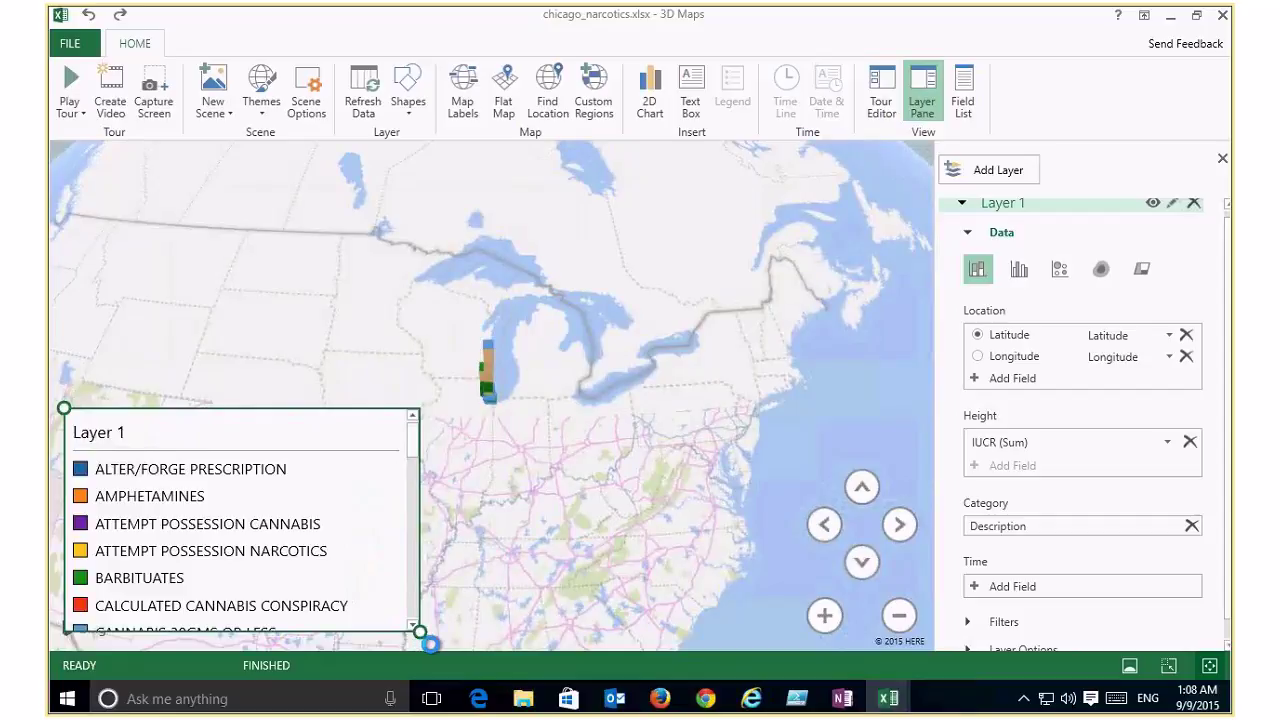
drag(430, 643, 211, 470)
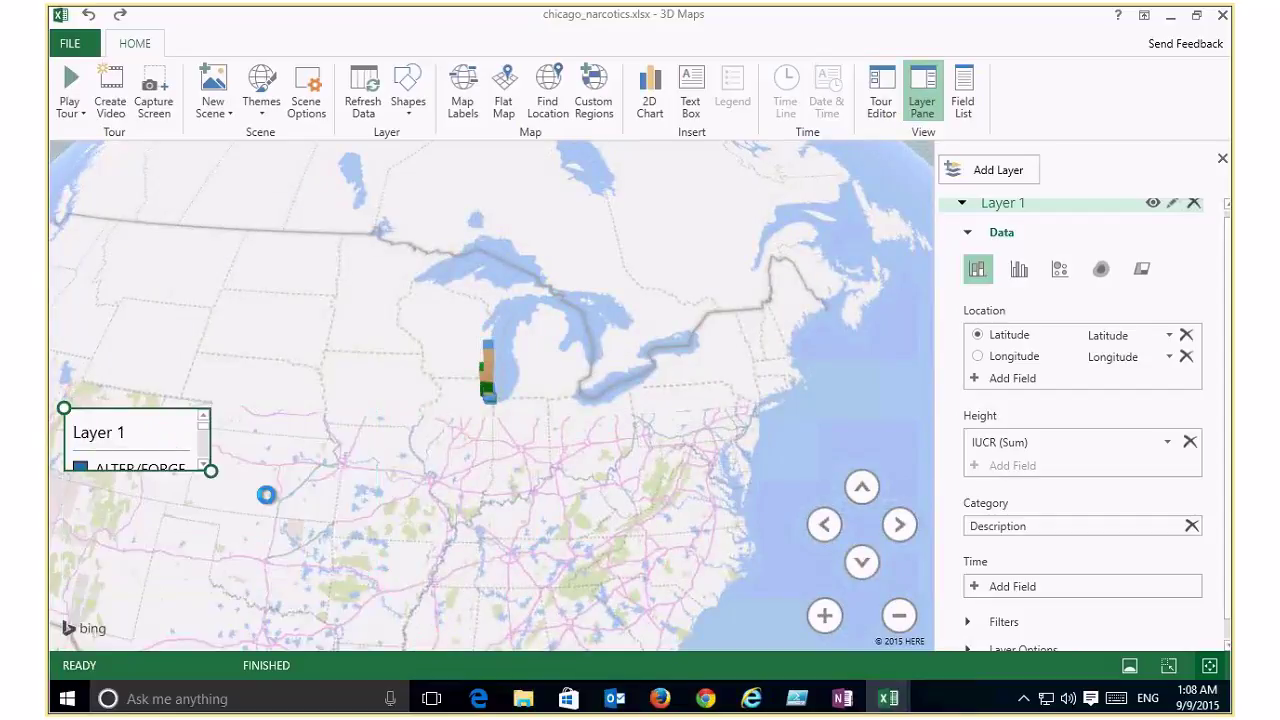
click(266, 494)
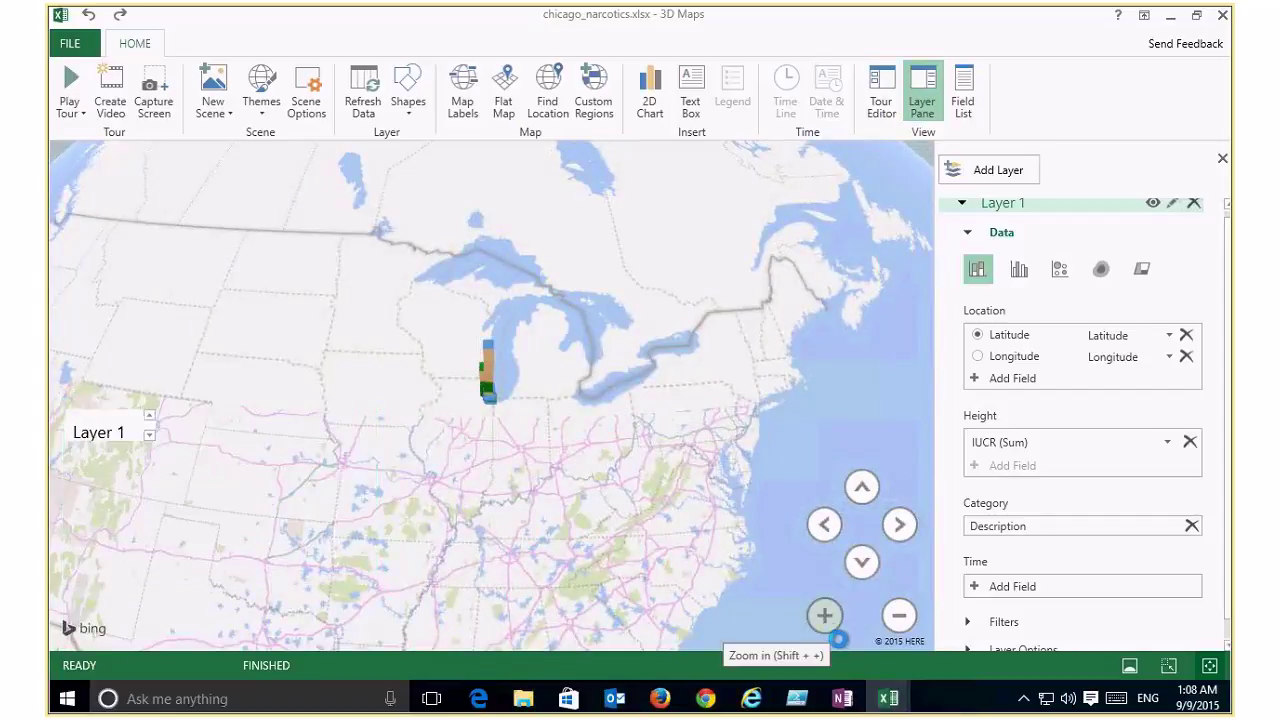
Step: Zoom the map in from the Great Lakes to Chicago's arrest columns
click(828, 628)
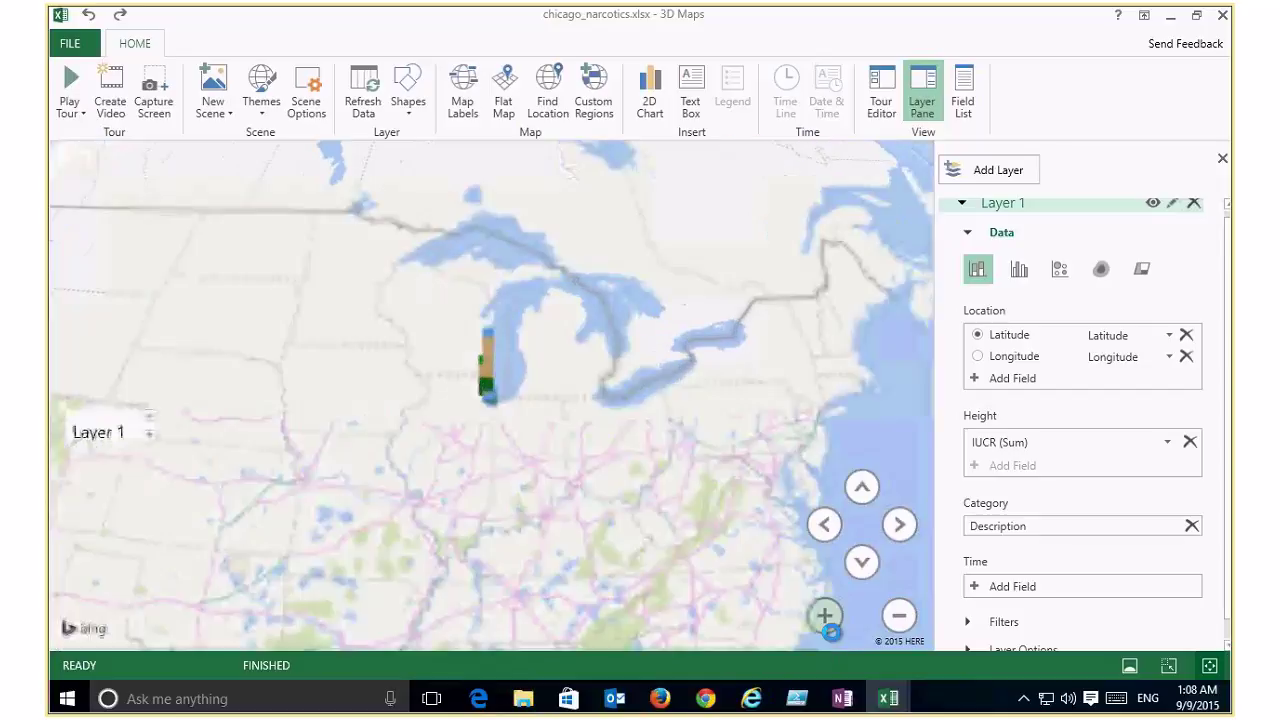
click(828, 628)
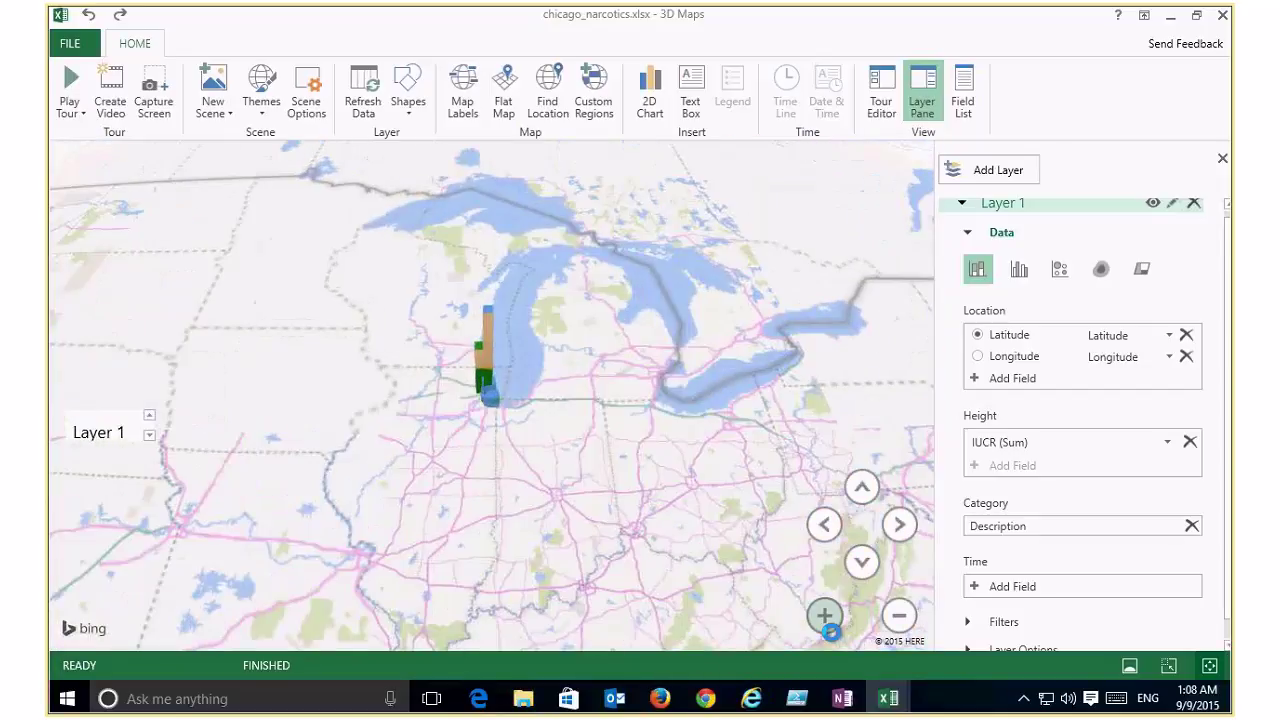
click(828, 628)
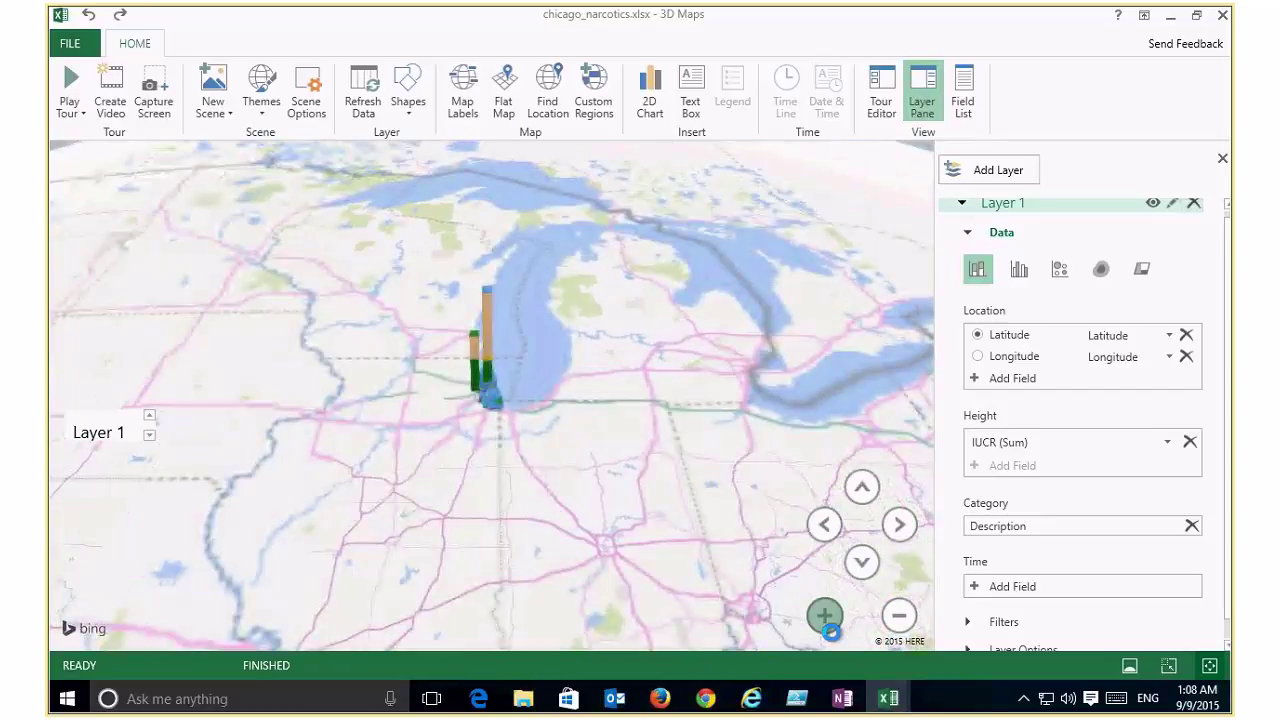
click(828, 626)
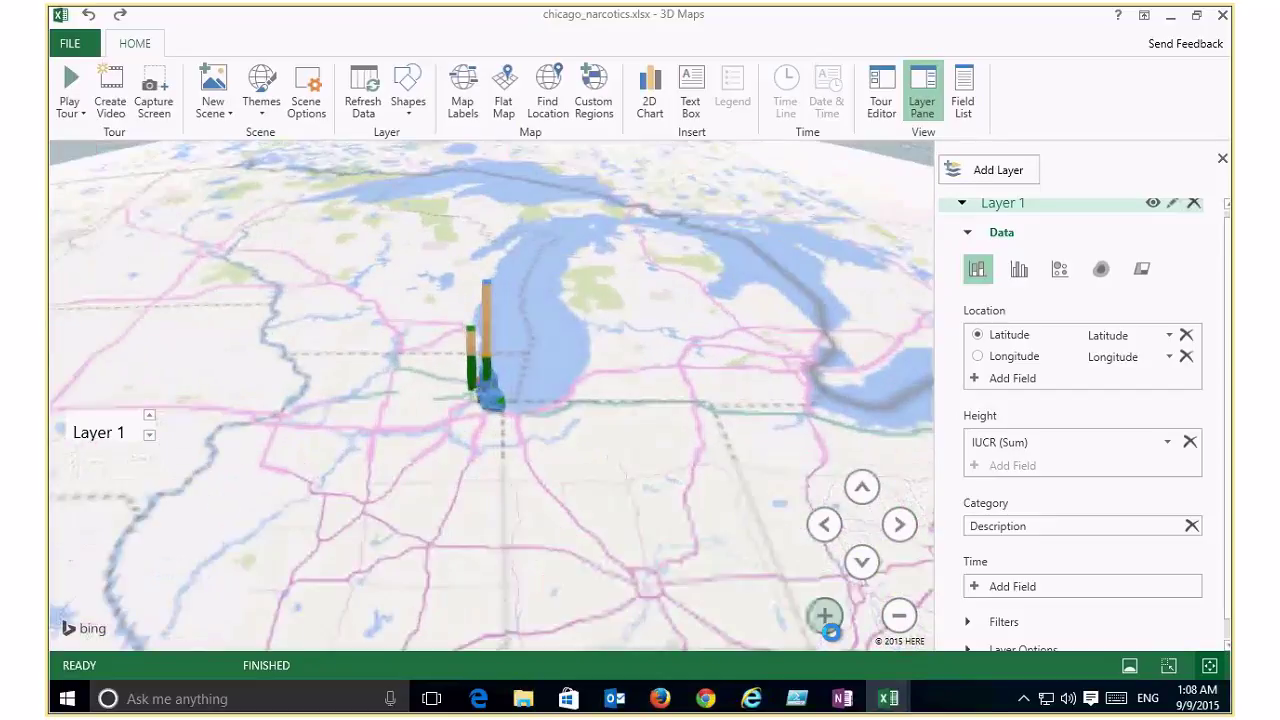
click(828, 626)
click(828, 626)
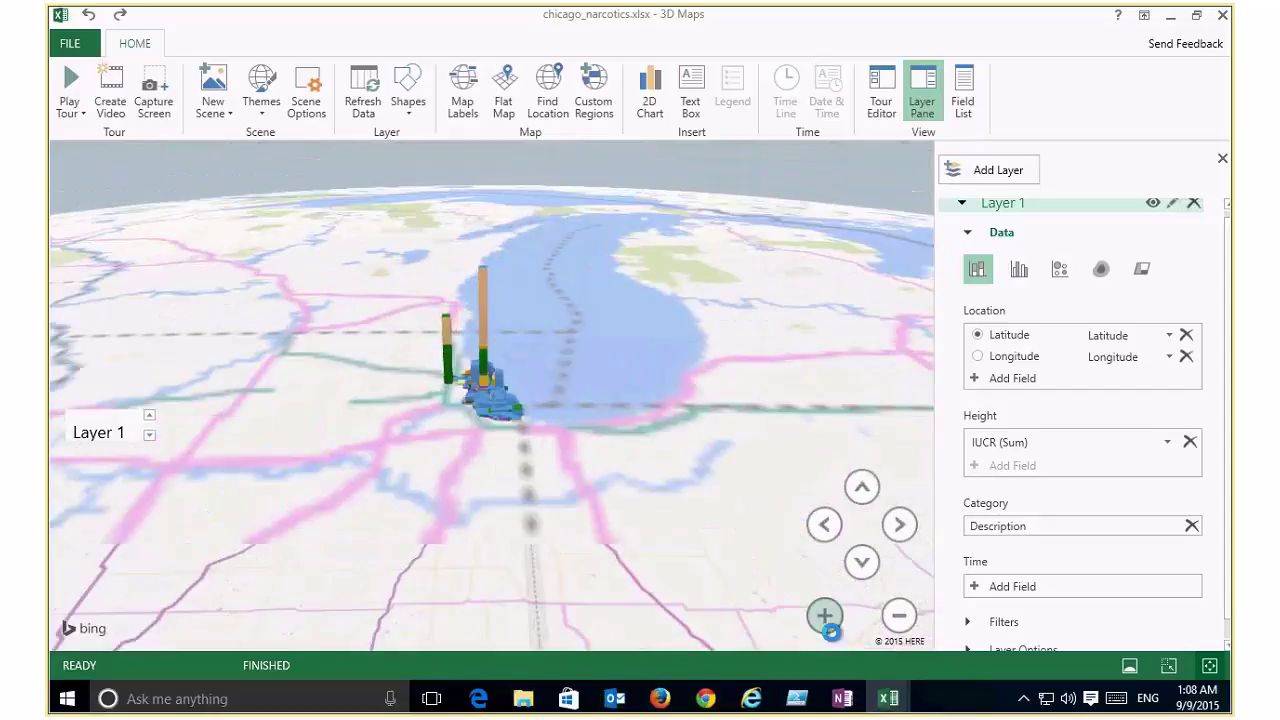
click(828, 626)
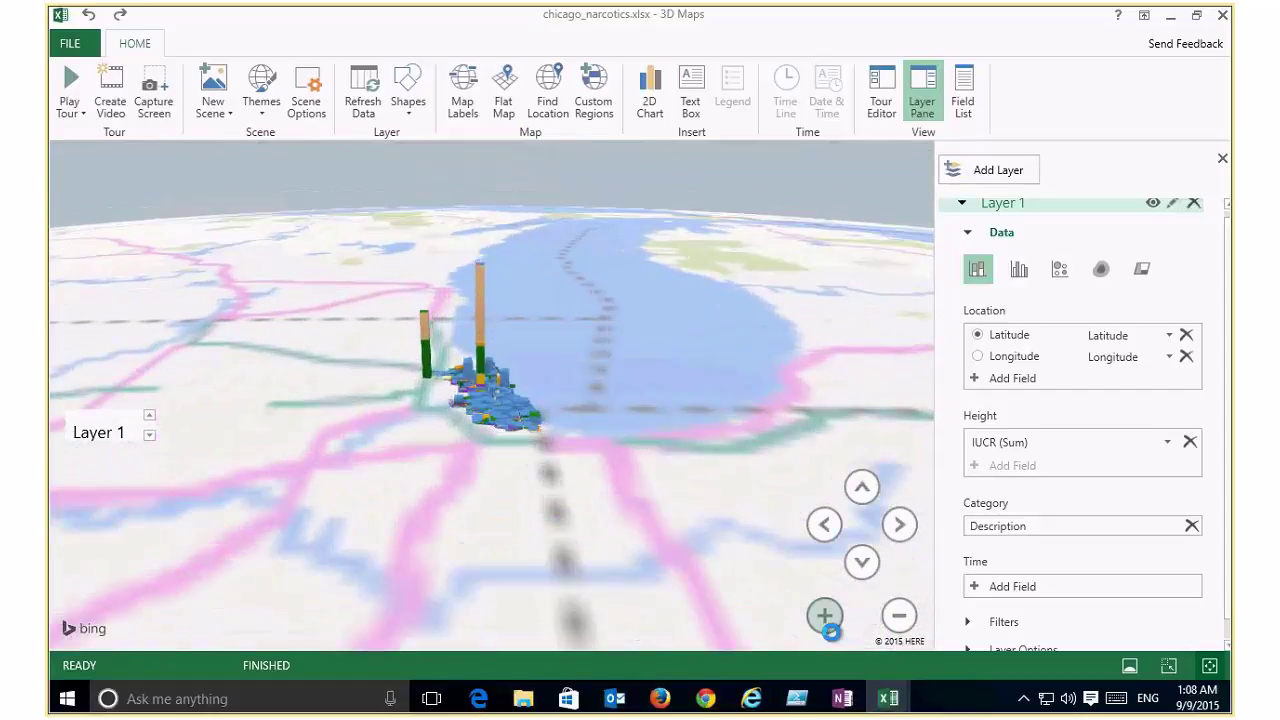
click(828, 626)
click(828, 626)
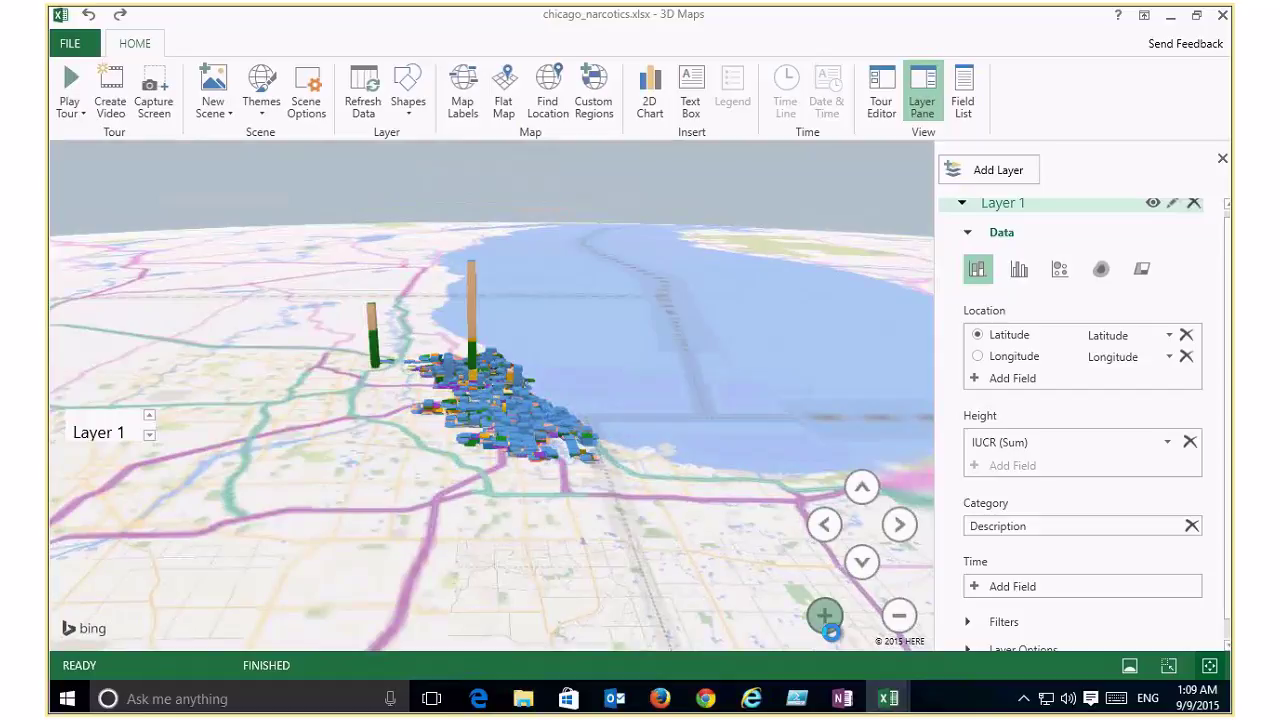
click(828, 626)
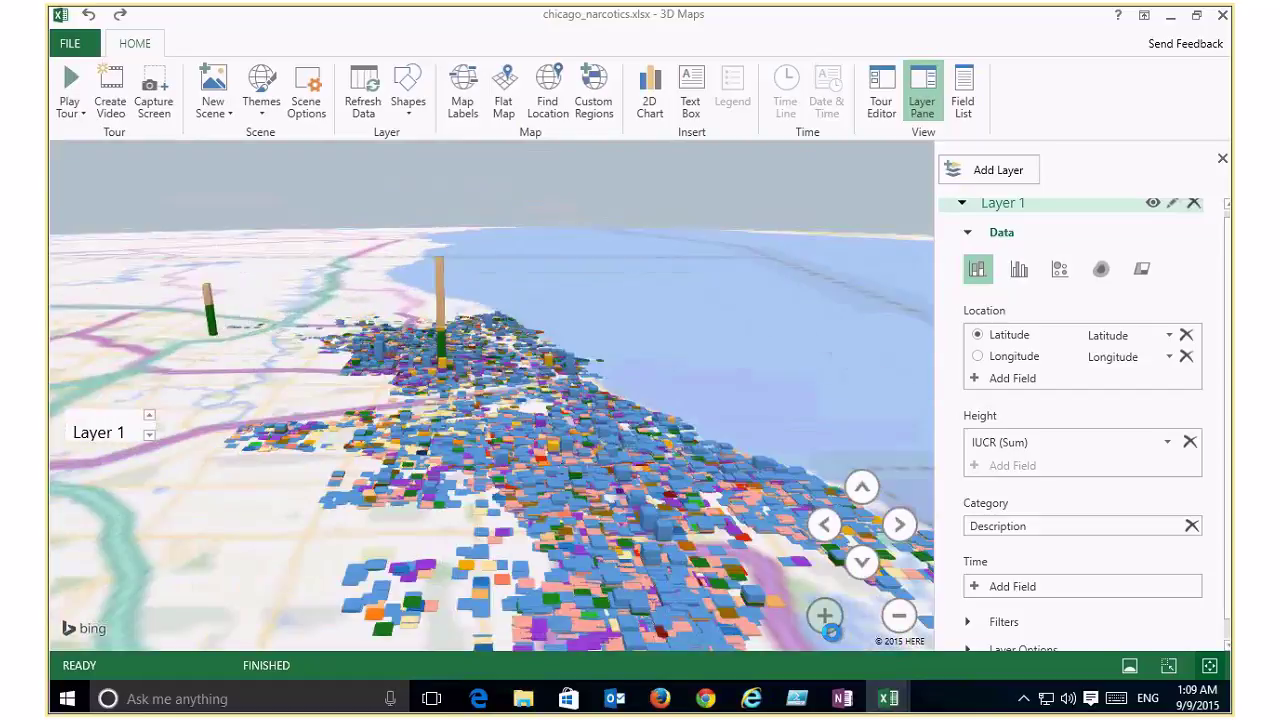
click(828, 626)
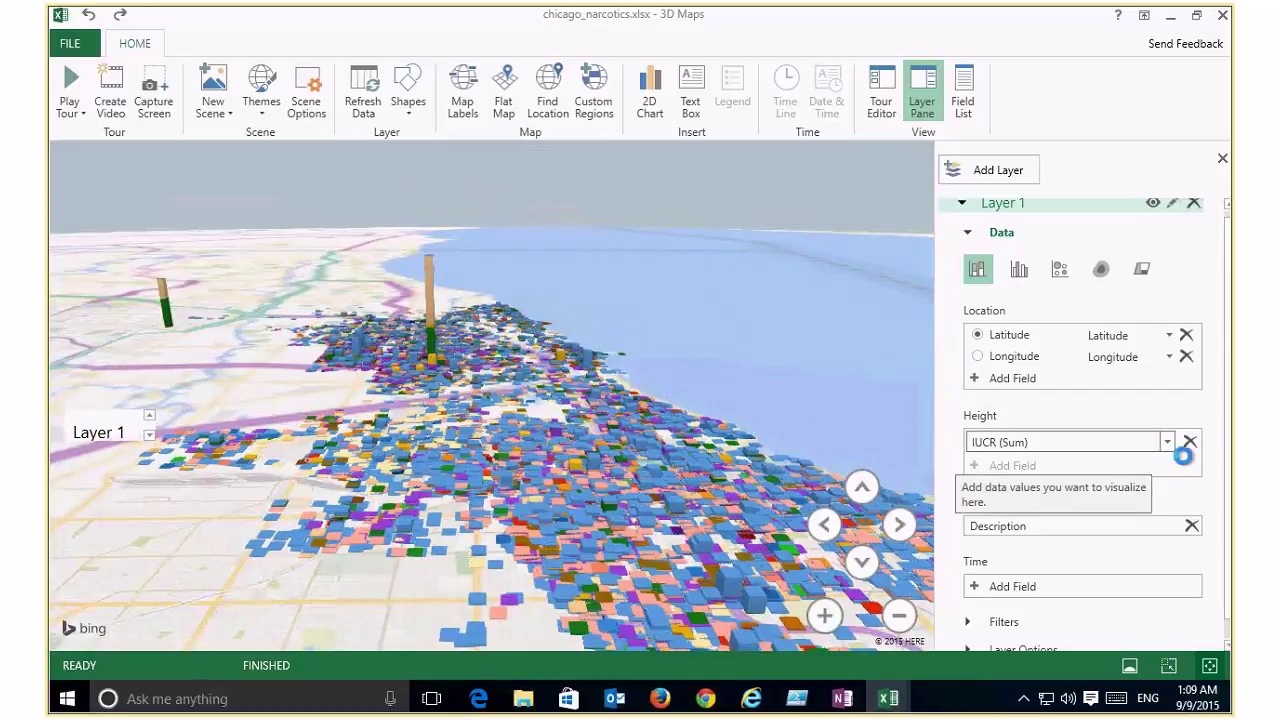
Step: Set the height aggregation to IUCR Count (Not Blank) and zoom closer on Chicago
click(1168, 443)
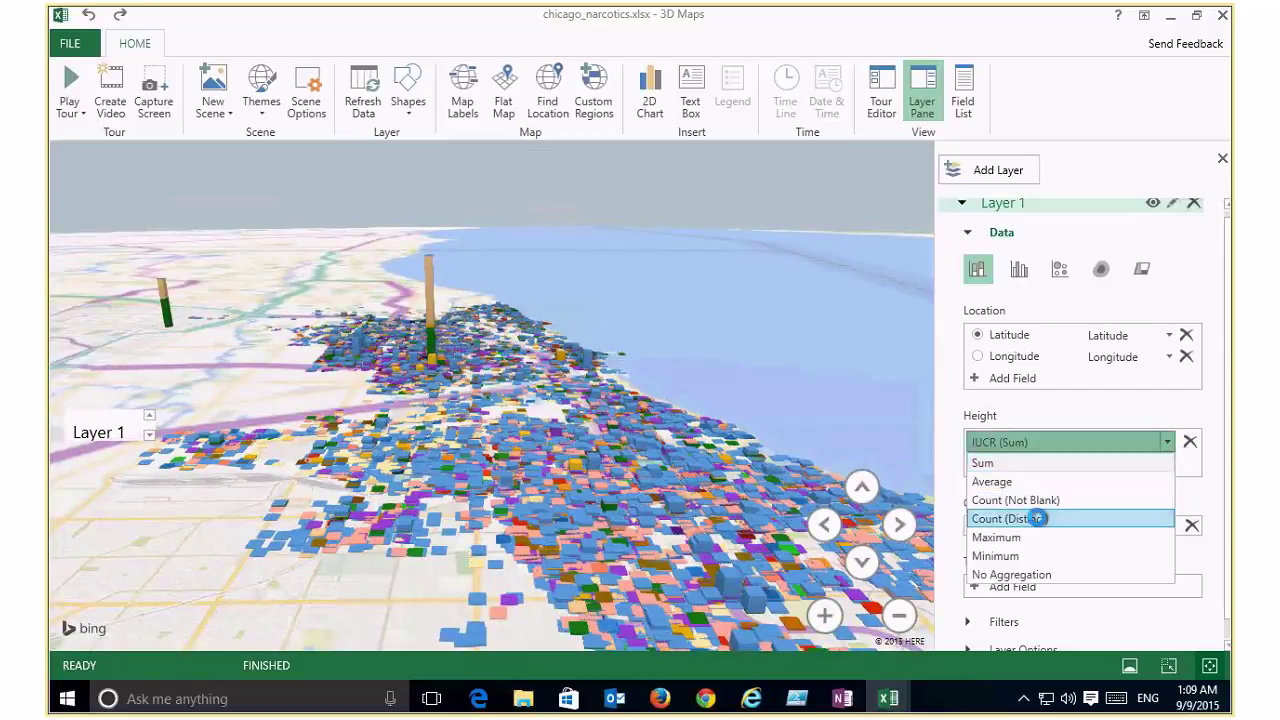
click(1036, 510)
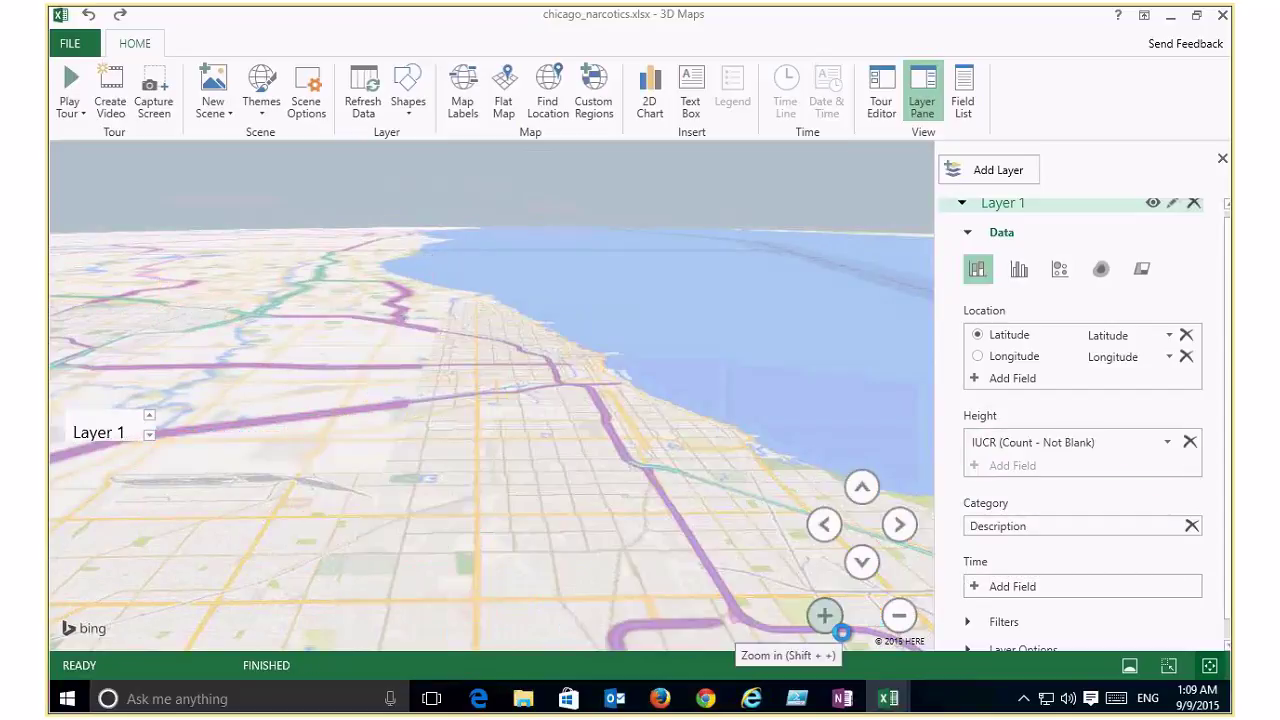
click(842, 632)
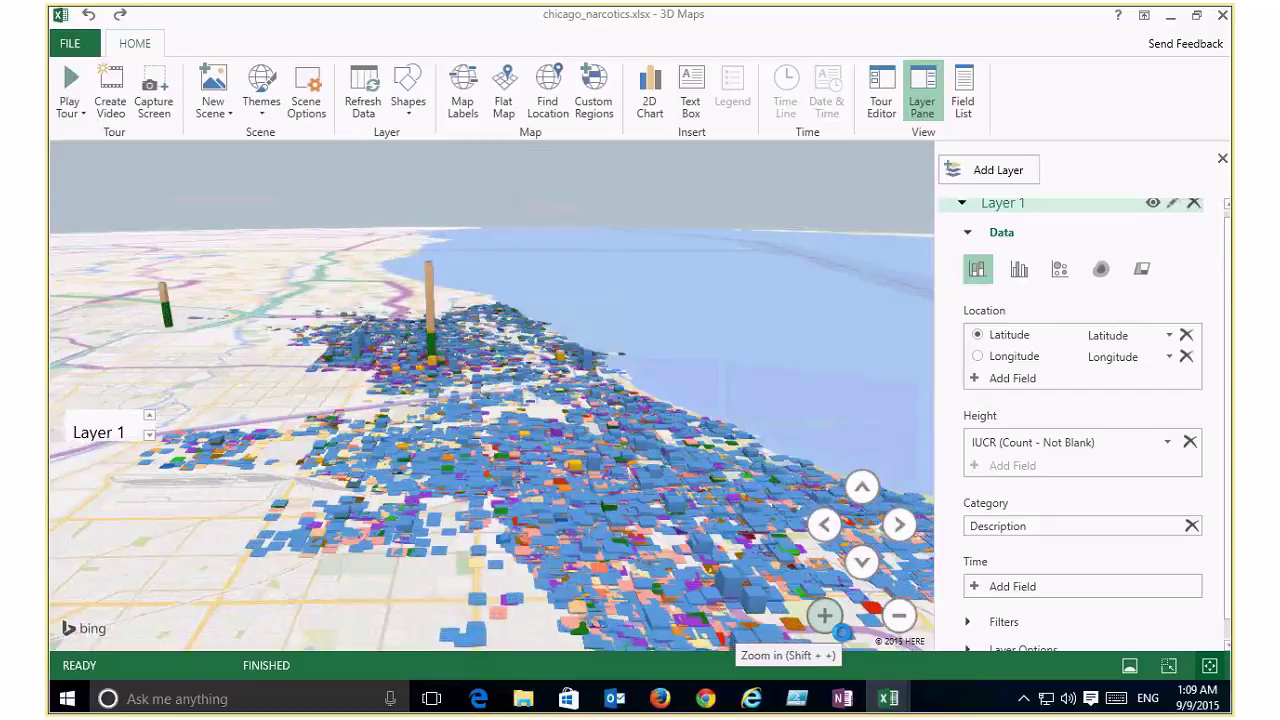
click(842, 632)
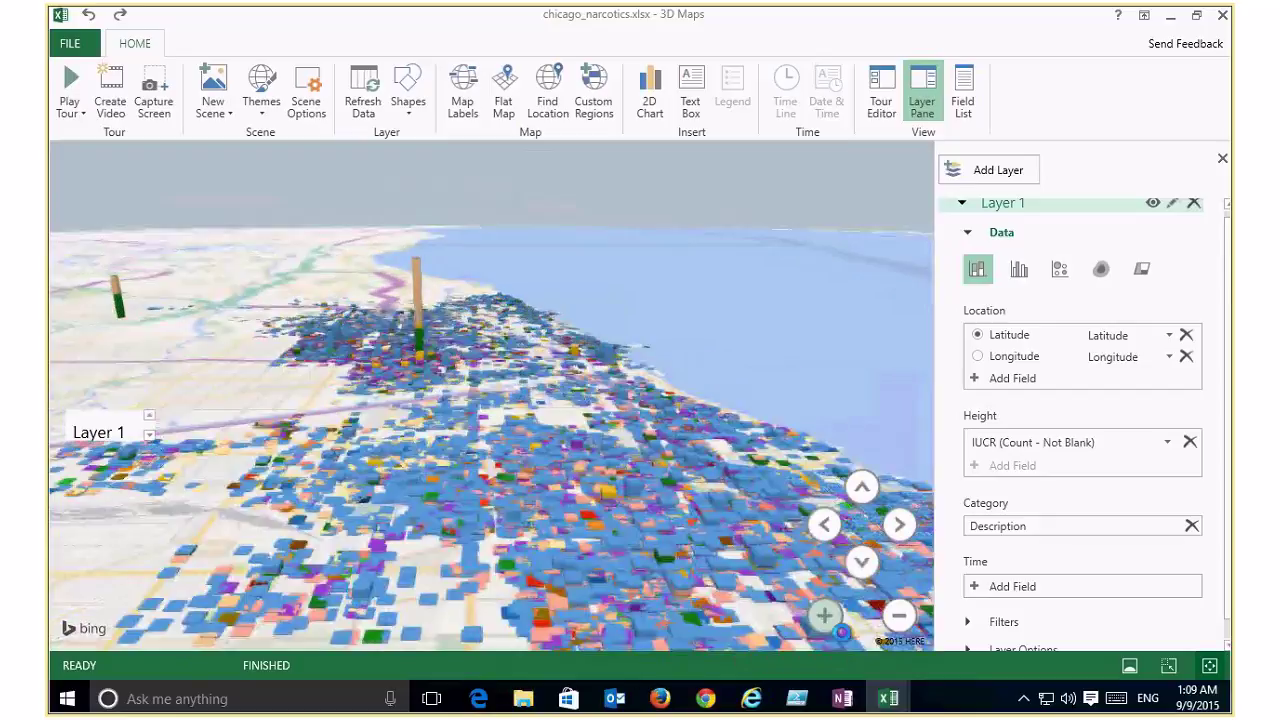
click(842, 632)
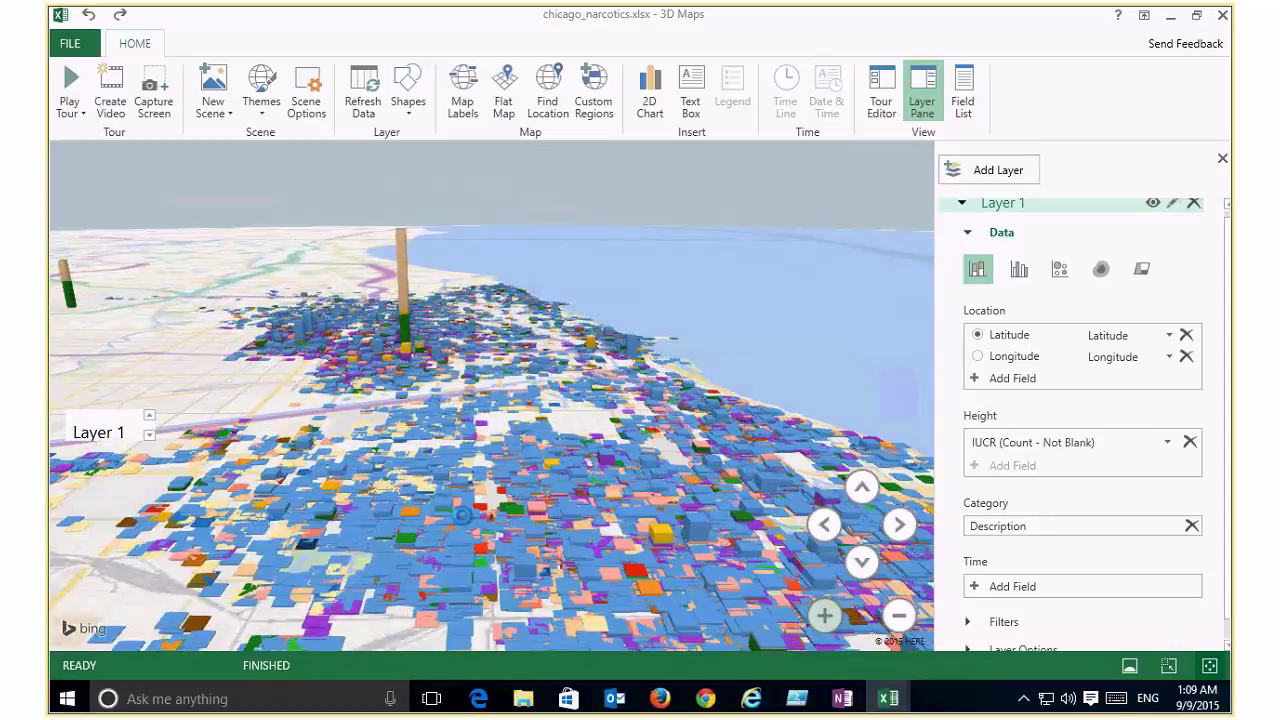
scroll(395, 302, up, 2)
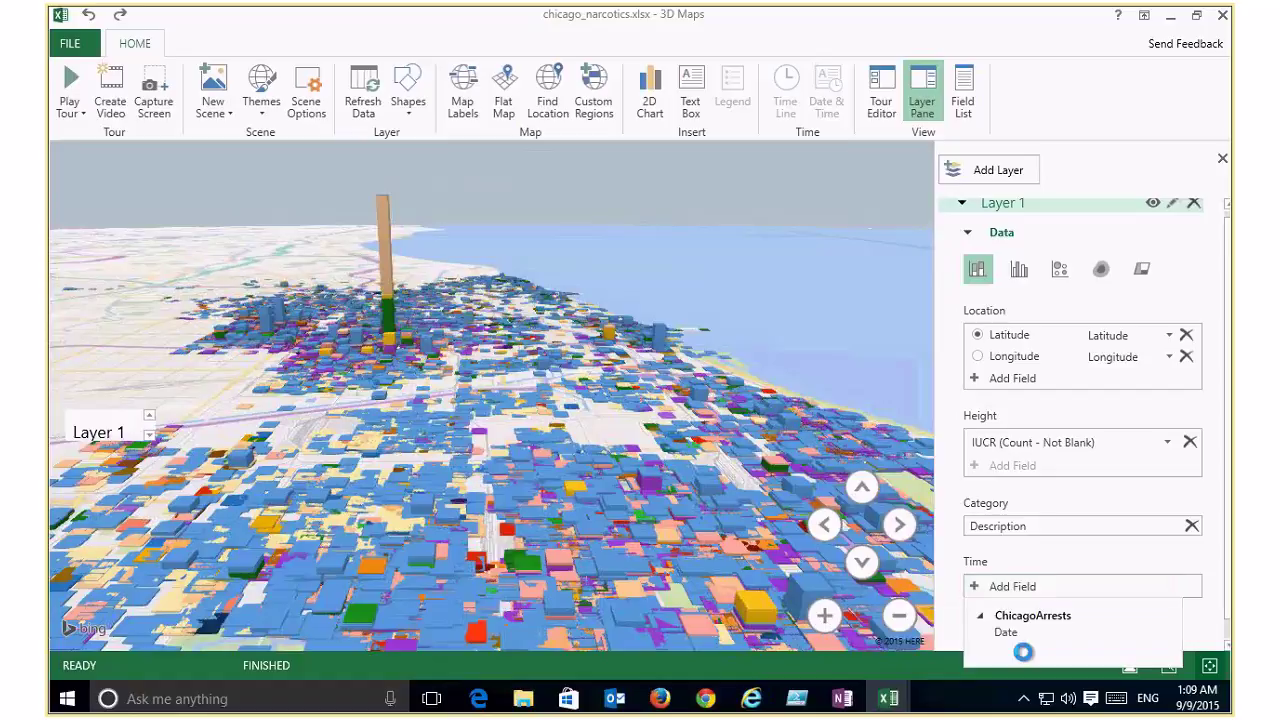
Step: Animate the arrests by Date on the 3D Maps timeline, play it, then close 3D Maps
click(1008, 634)
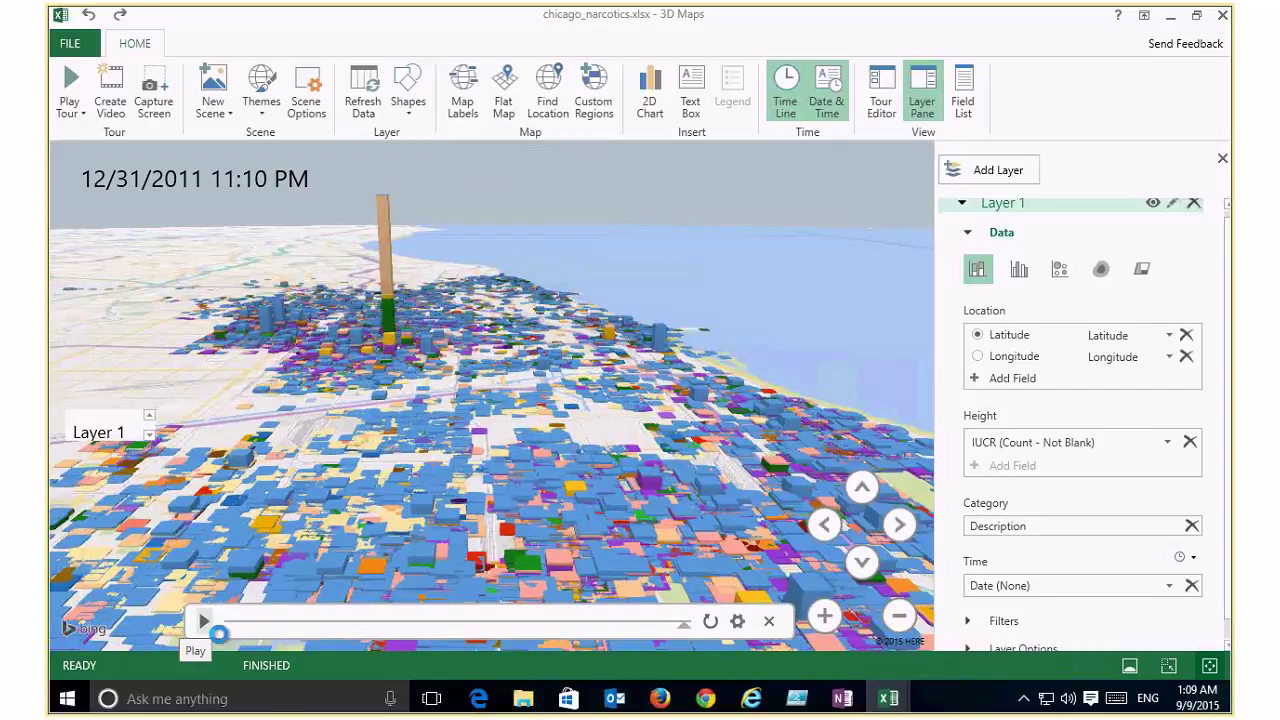
click(204, 621)
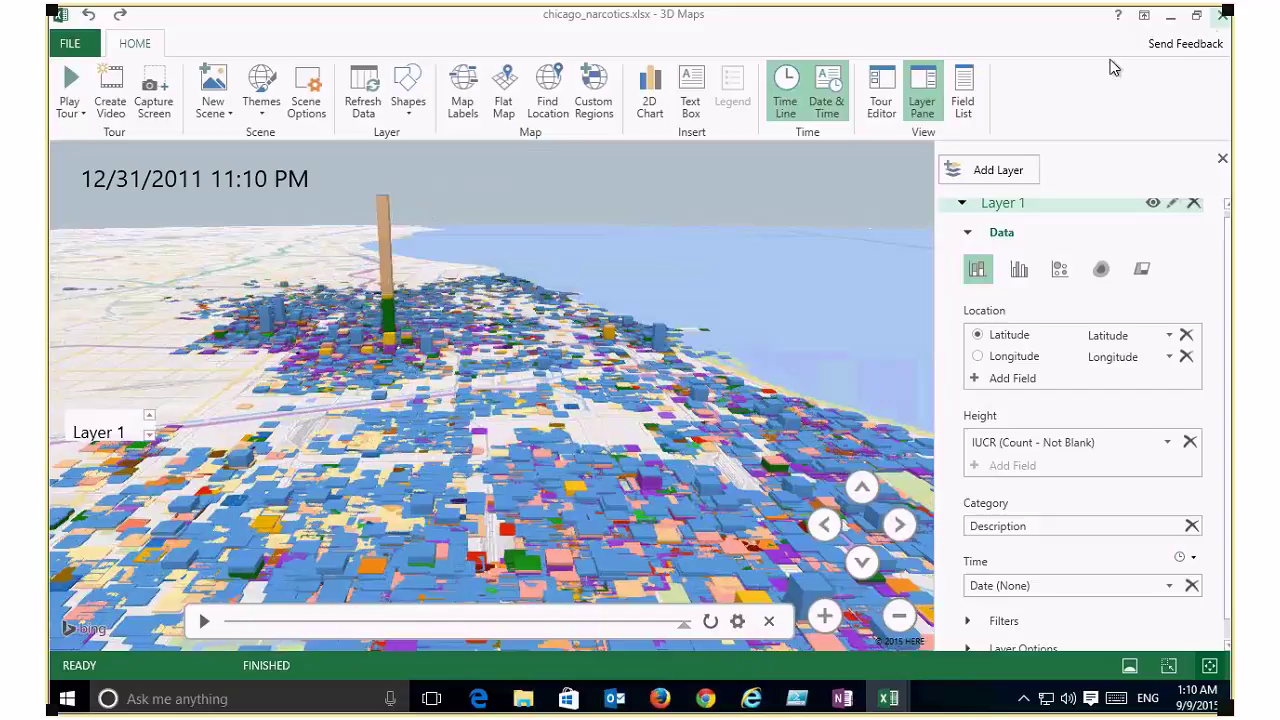
click(1222, 15)
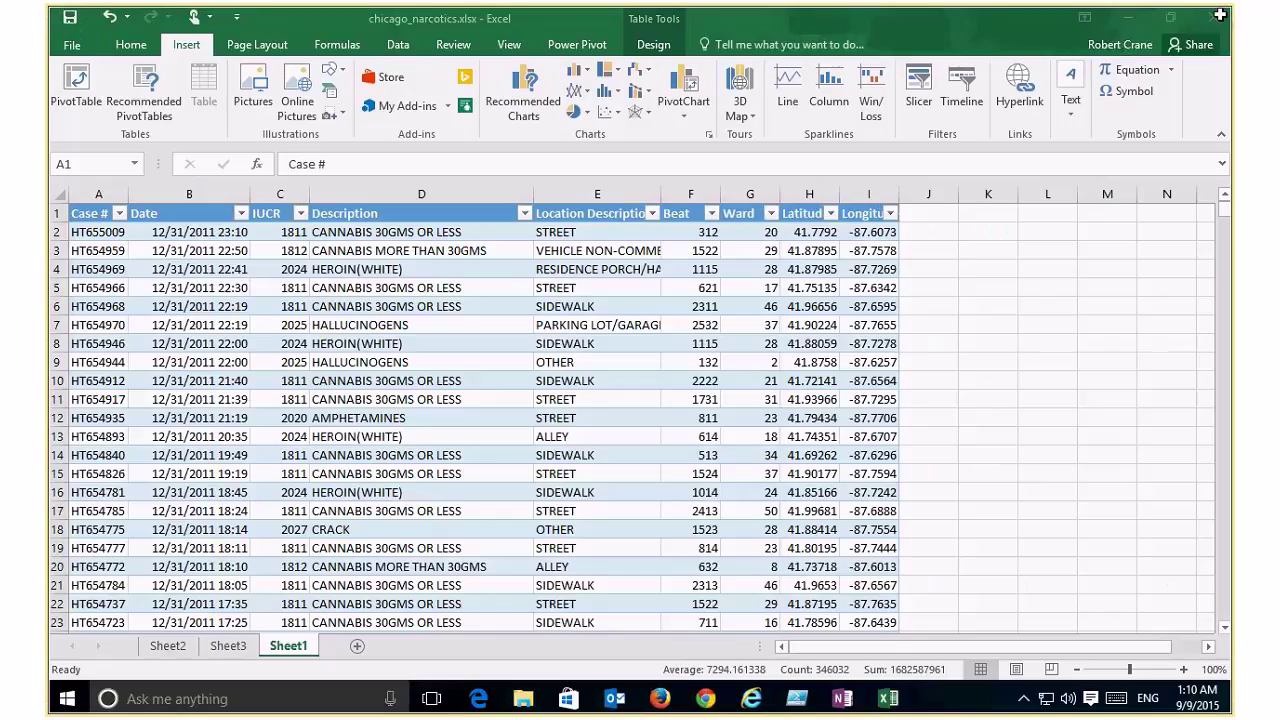
Step: Add a new Sheet4 and start a new query From Web
click(357, 646)
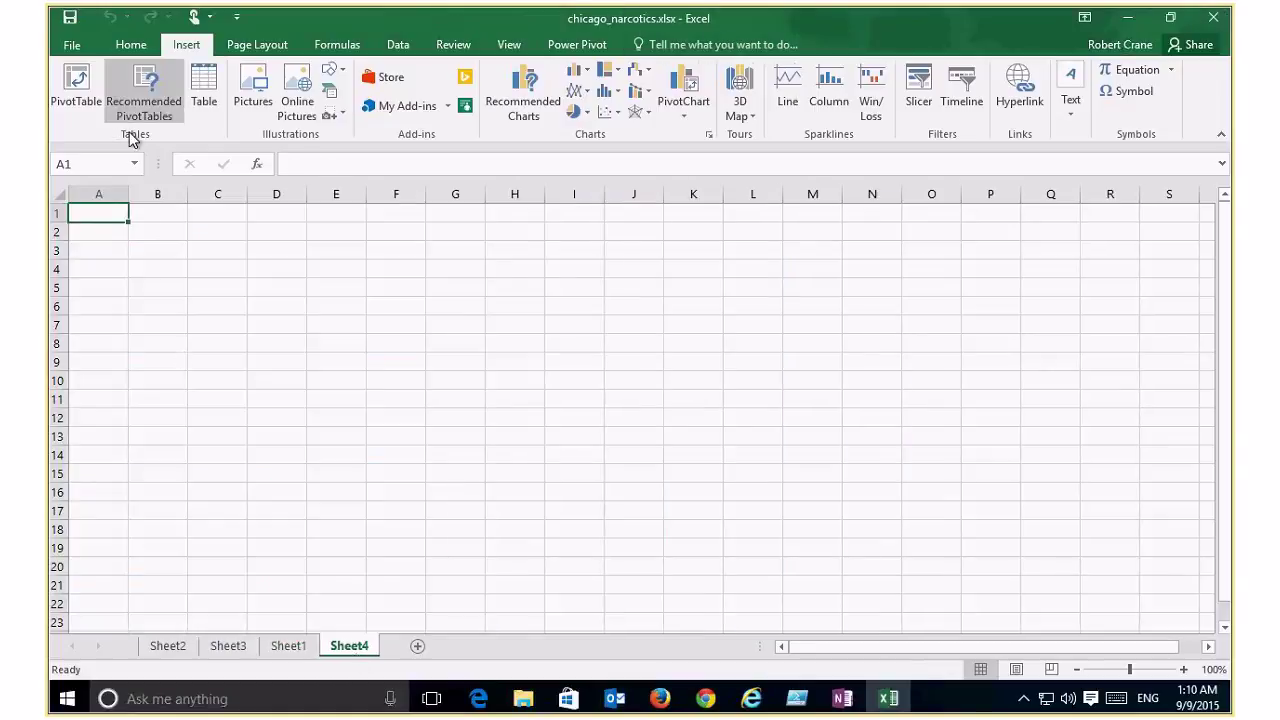
click(390, 48)
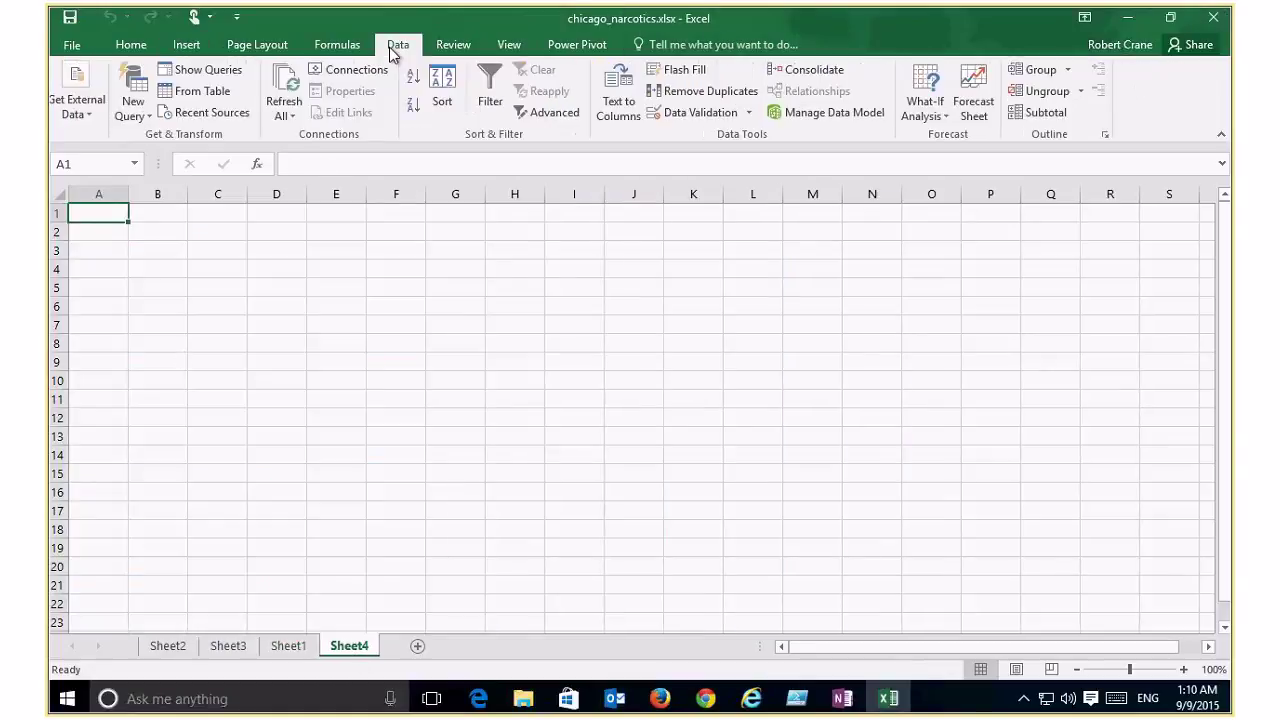
click(84, 116)
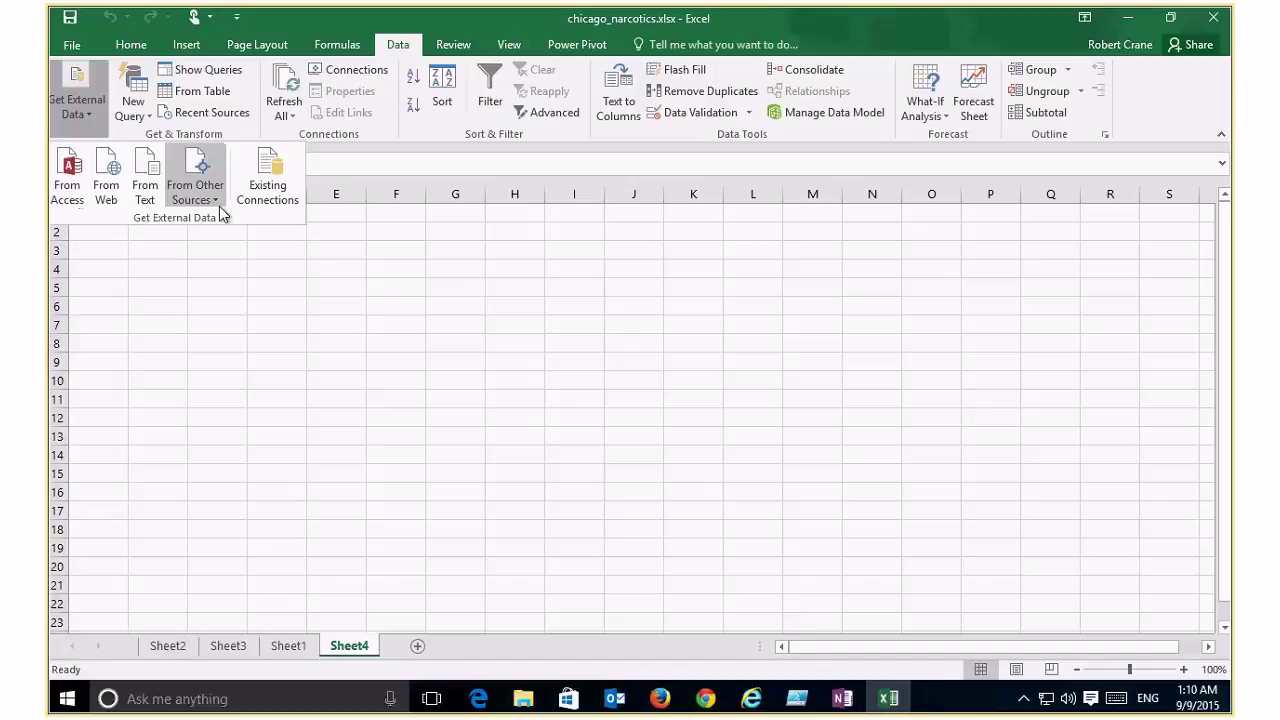
click(105, 190)
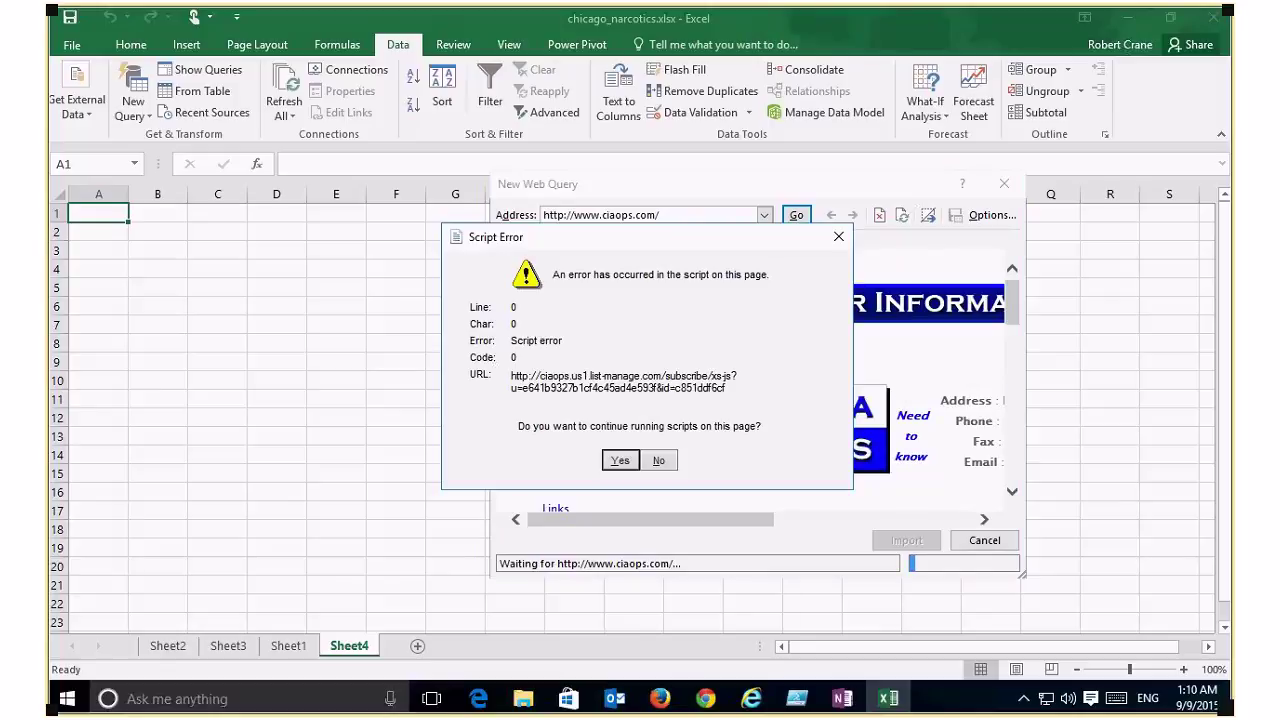
Step: Dismiss the script errors and load the pasted shark-attack page address
click(671, 463)
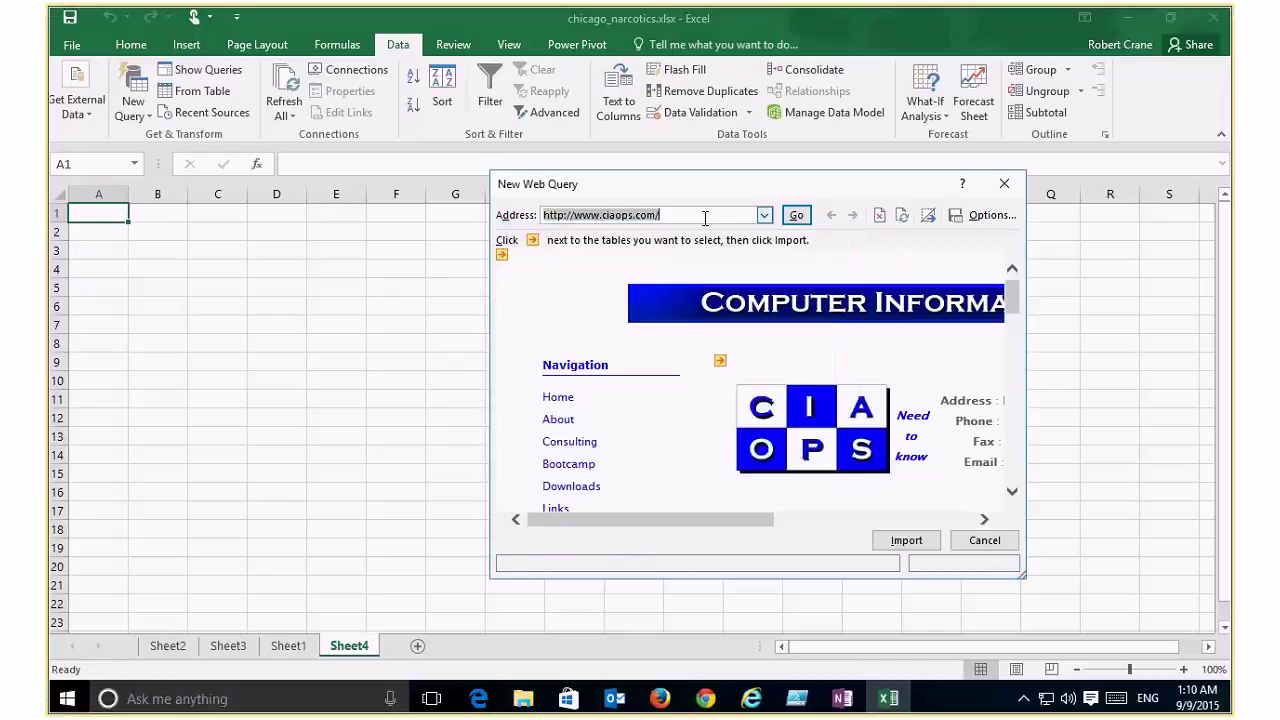
click(561, 213)
key(BackSpace)
key(ctrl+v)
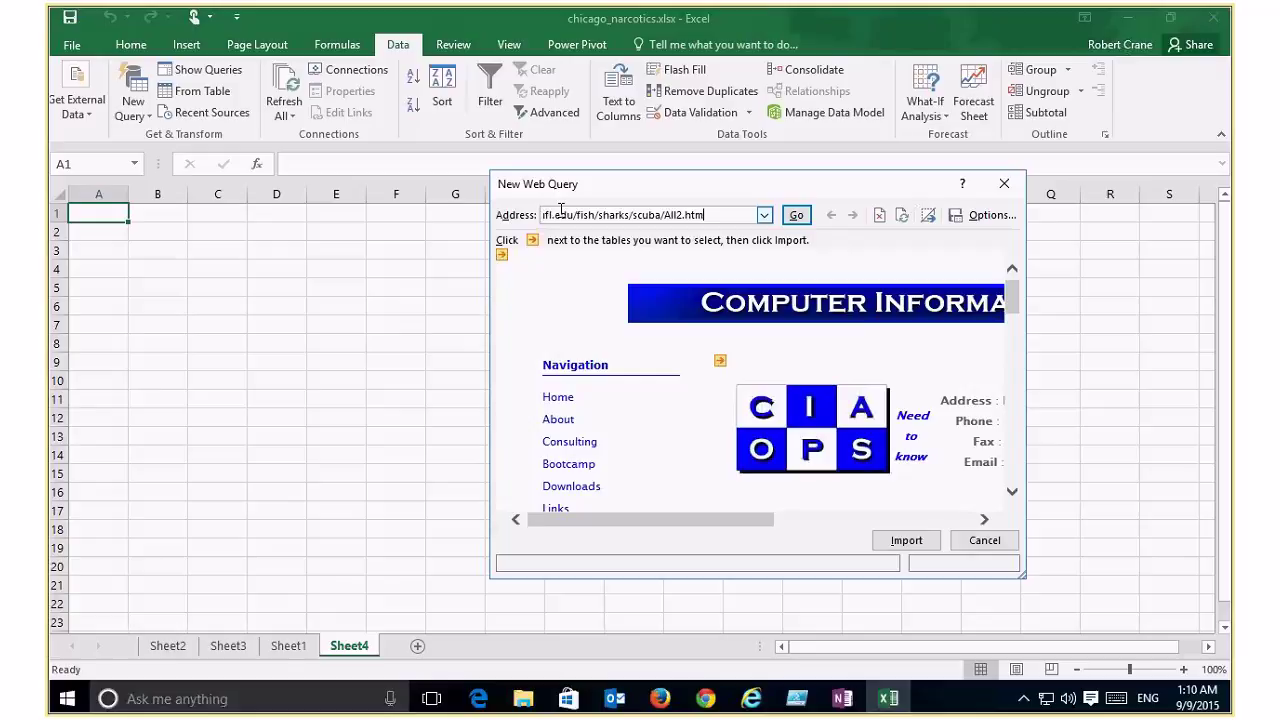
click(796, 215)
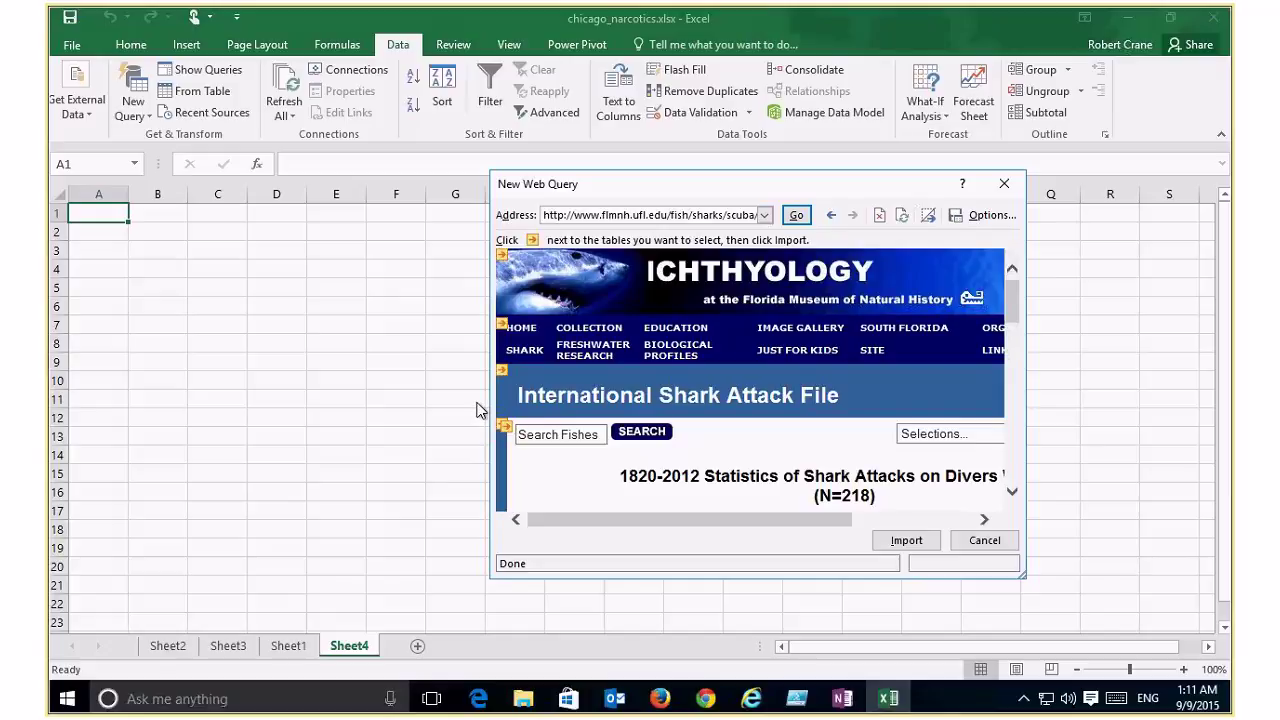
Step: Select the North America and Central America and Caribbean tables and import them
drag(478, 410, 228, 410)
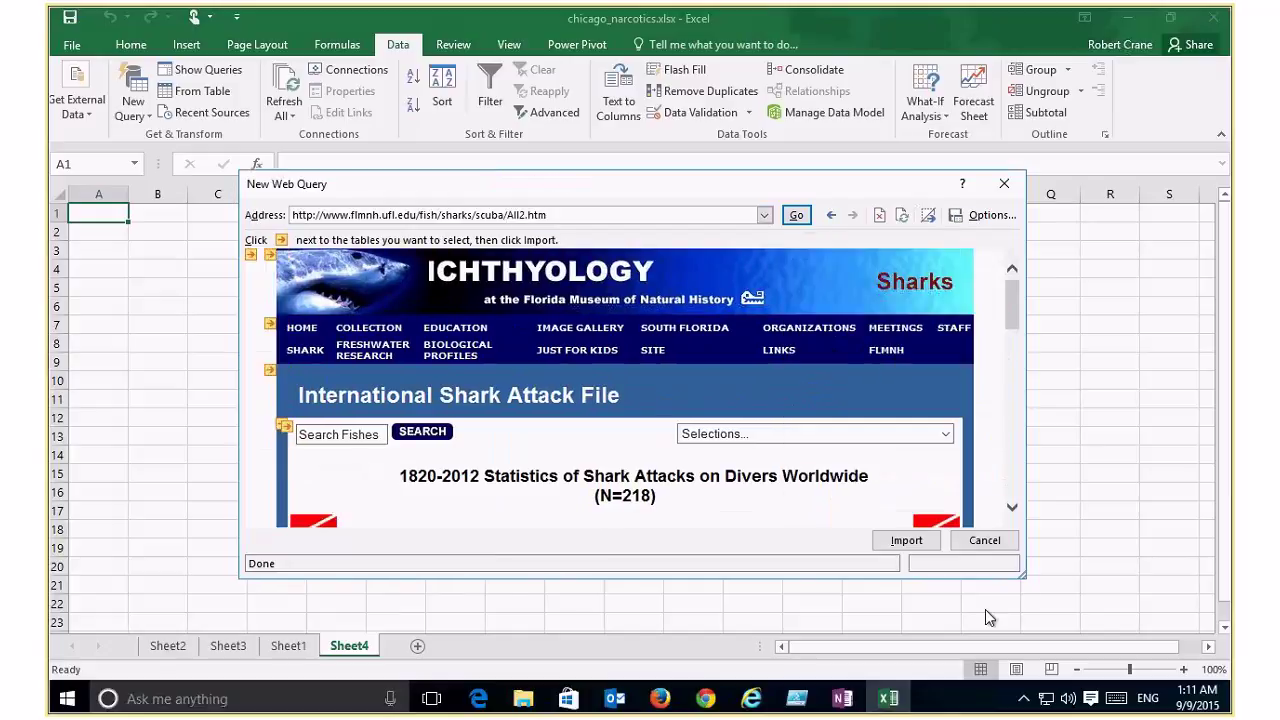
click(1012, 510)
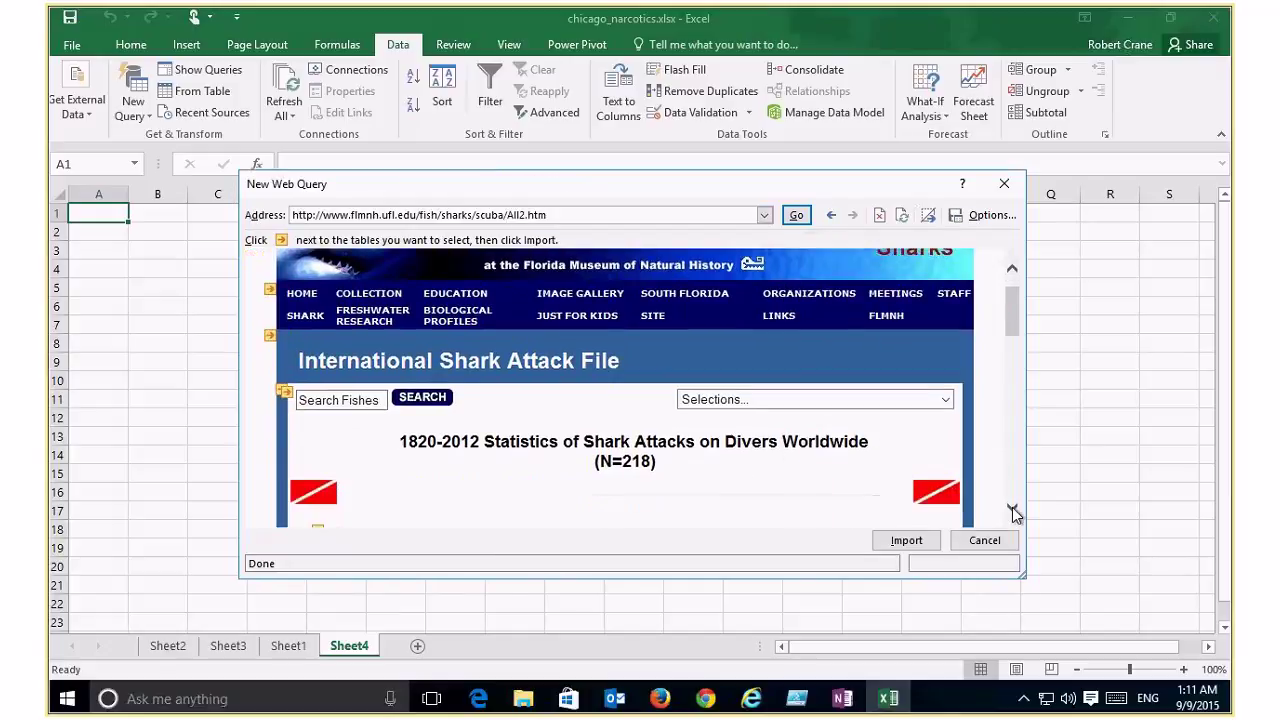
click(1012, 510)
click(1012, 510)
click(1012, 510)
click(1012, 510)
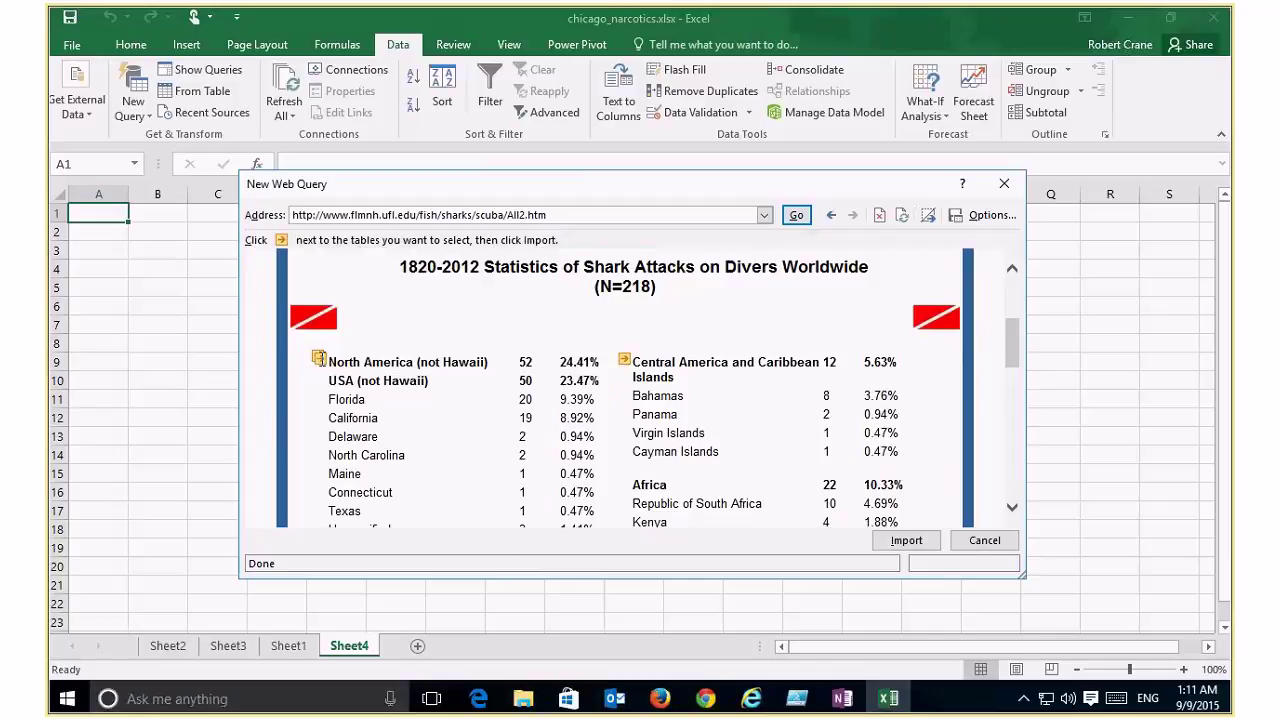
click(318, 358)
click(625, 361)
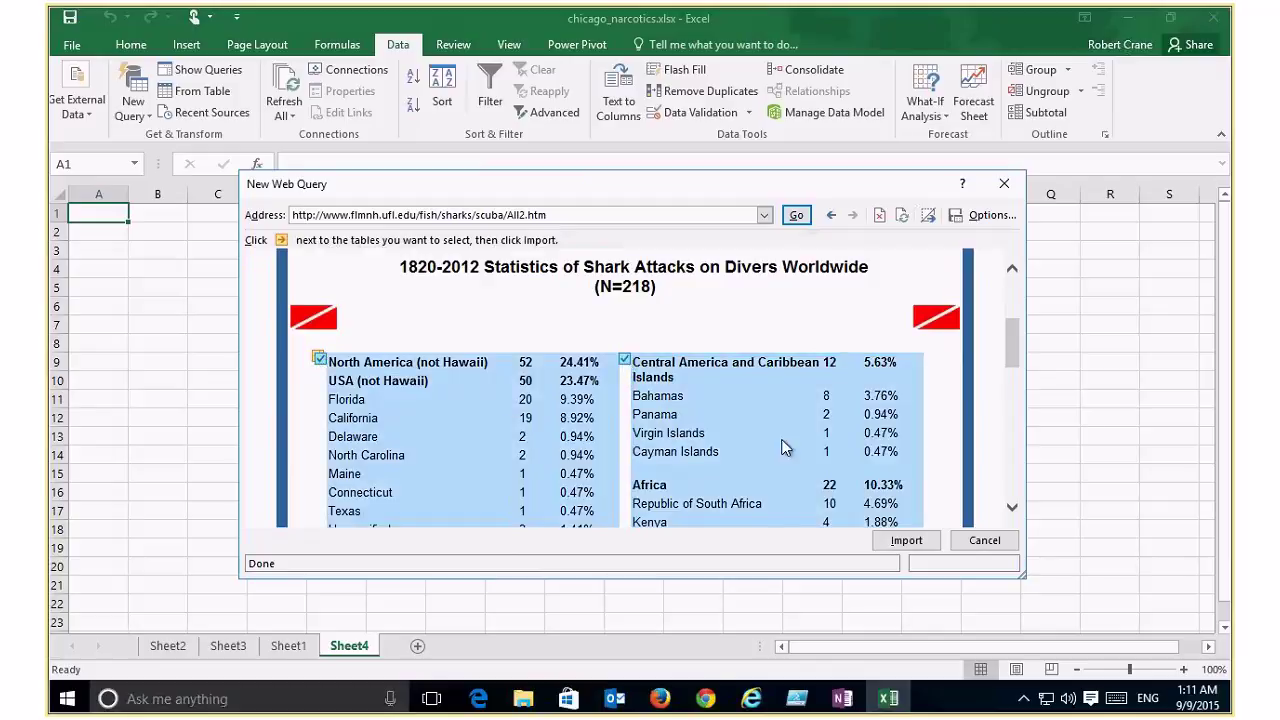
click(905, 541)
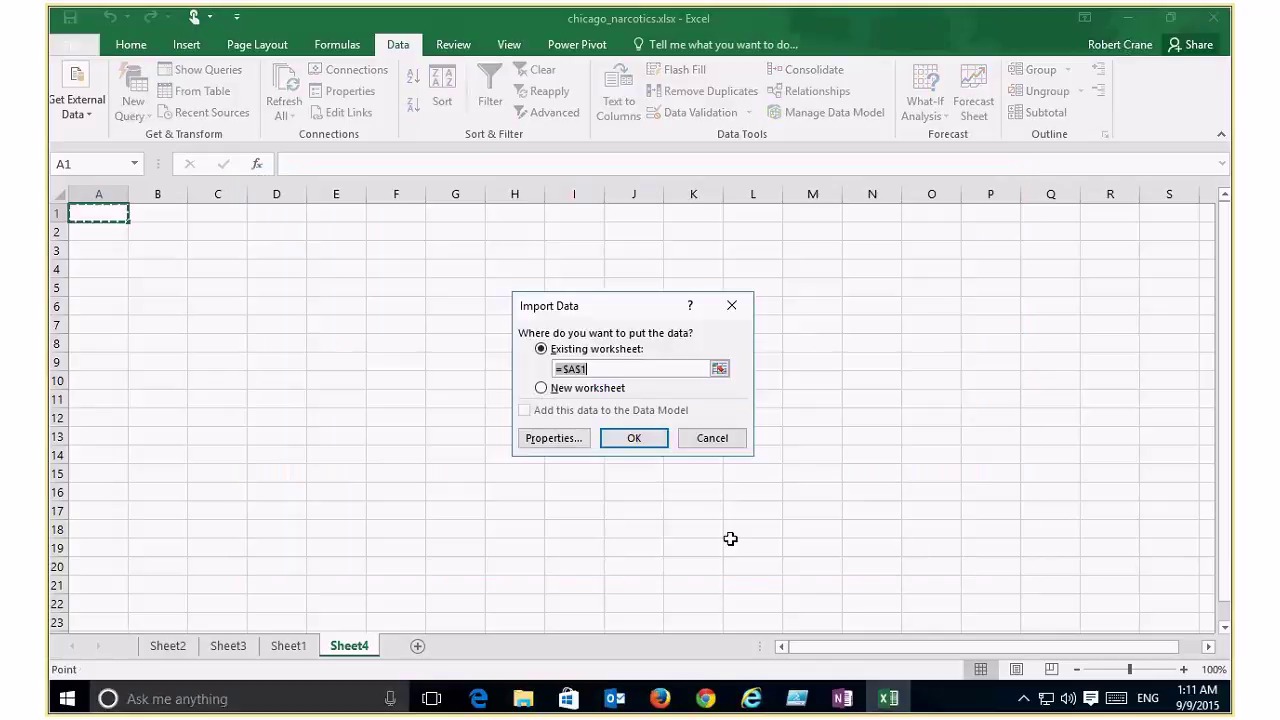
Step: Place the tables at Sheet4 cell A1, then move down to the Florida, Maine and Queensland rows
click(633, 437)
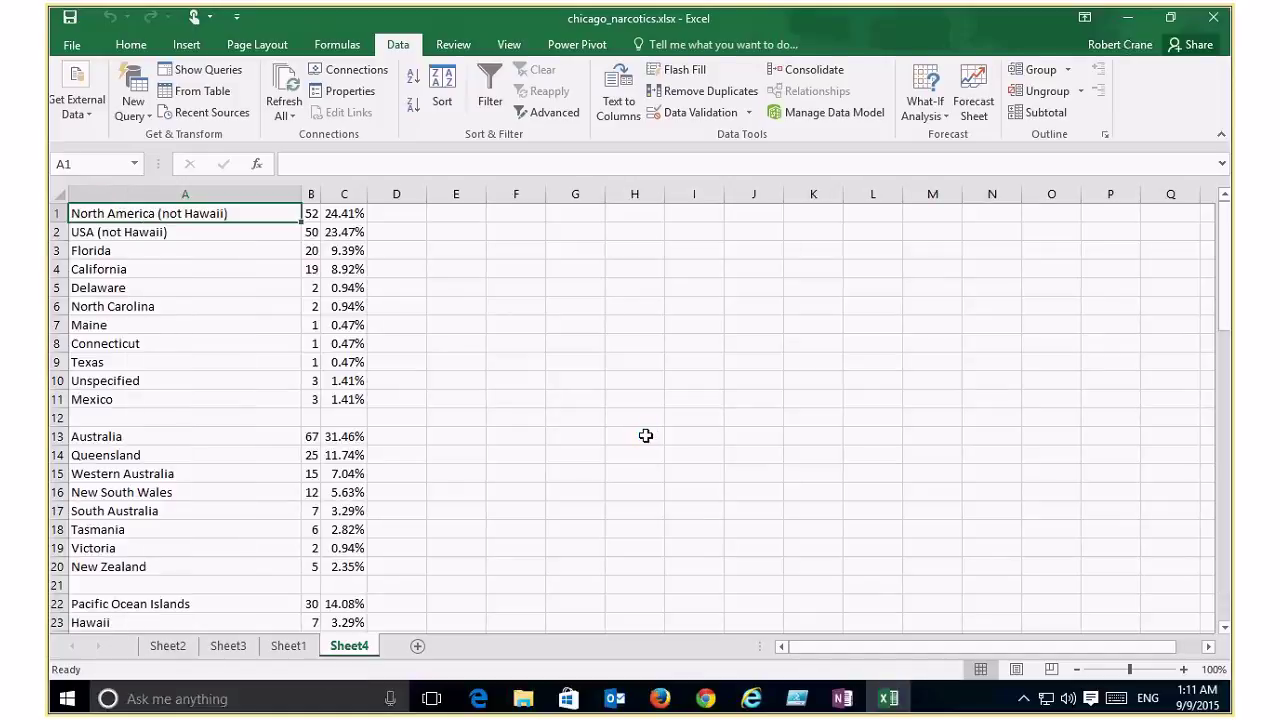
key(Down)
key(Down)
key(Down)
key(Down)
key(Down)
key(Down)
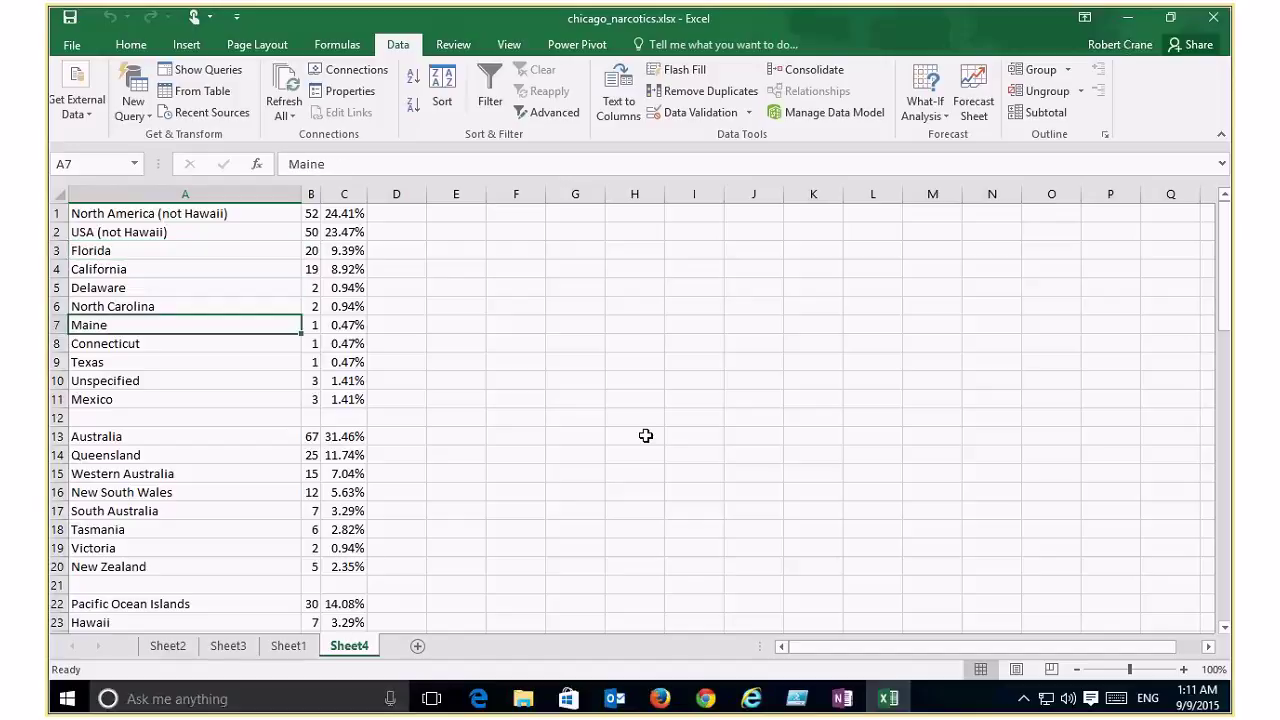
key(Down)
key(Down)
key(Down)
key(Down)
key(Down)
key(Down)
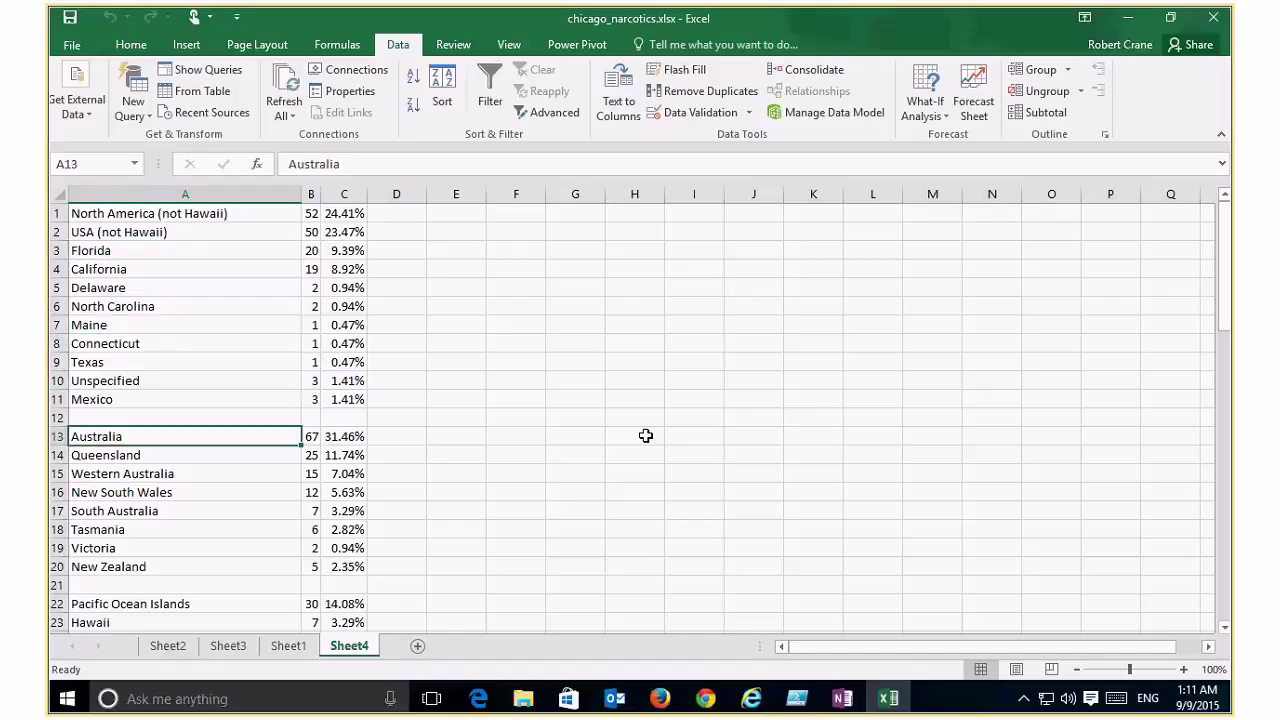
key(Down)
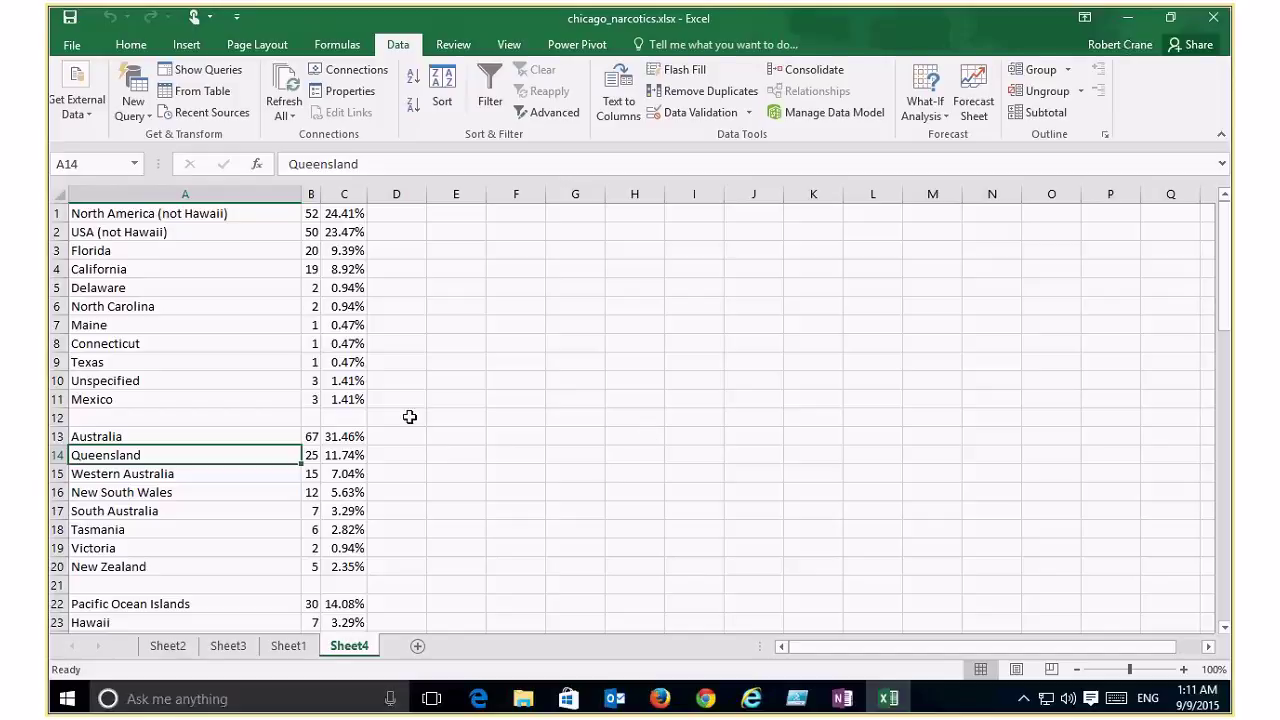
Step: Check the Get External Data options, then close Excel choosing Don't Save for chicago_narcotics
click(103, 113)
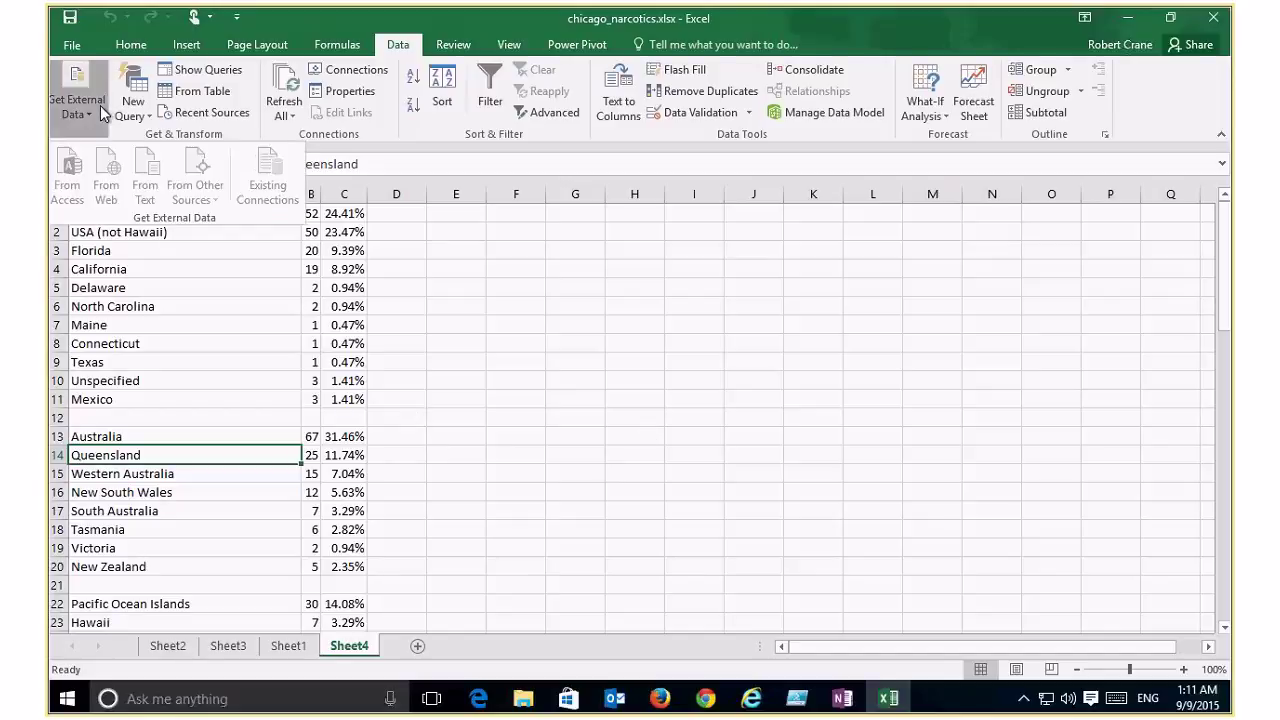
click(340, 252)
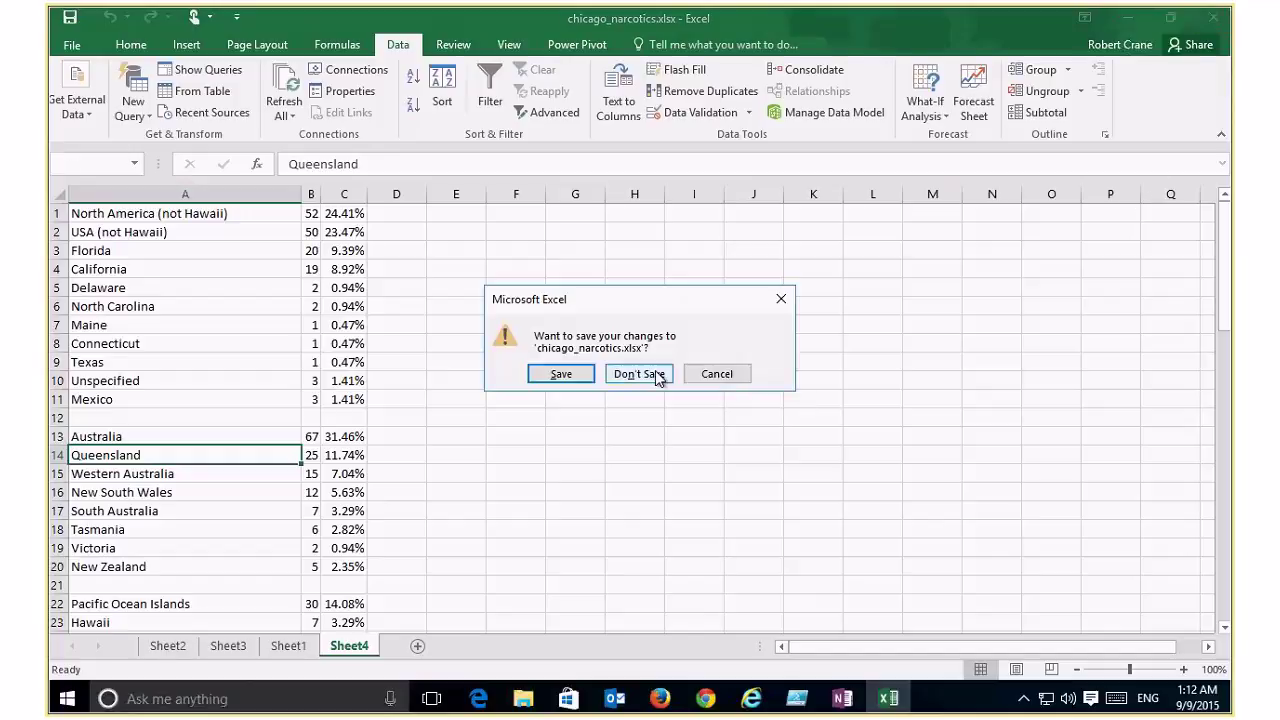
click(640, 374)
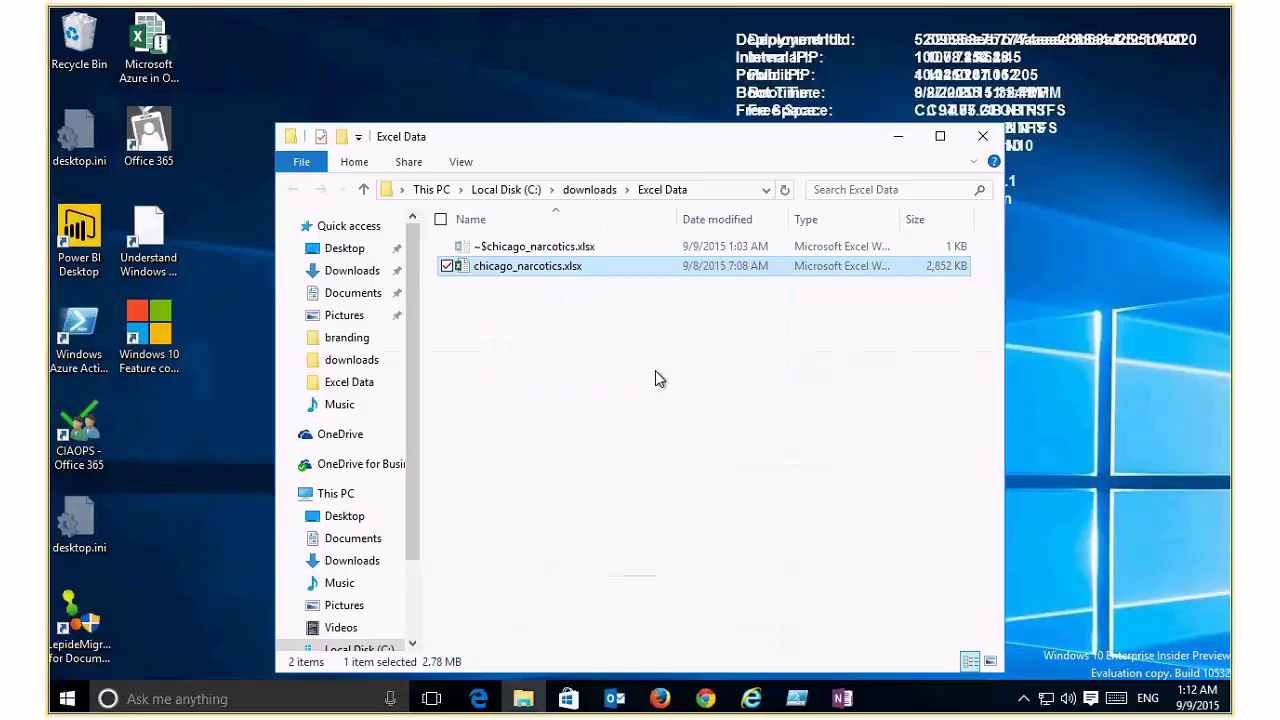
Step: Close the Excel Data folder and open powerbi.microsoft.com in Edge
key(alt+F4)
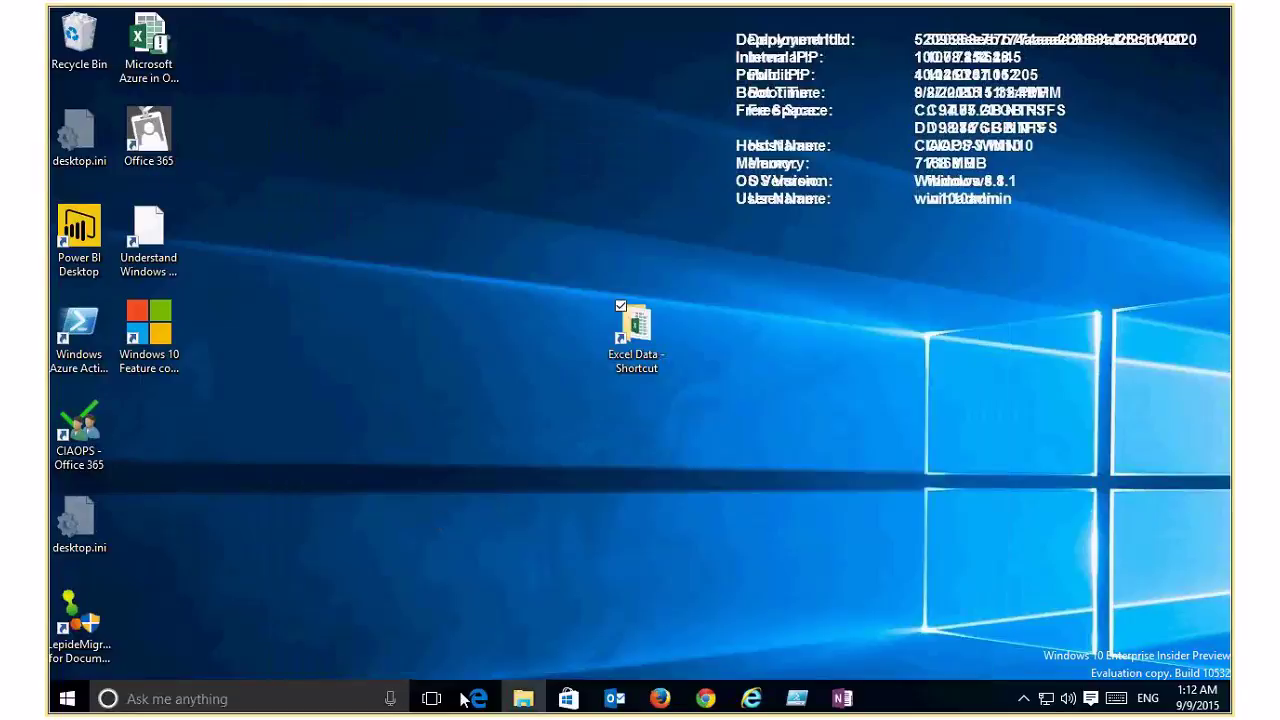
click(476, 698)
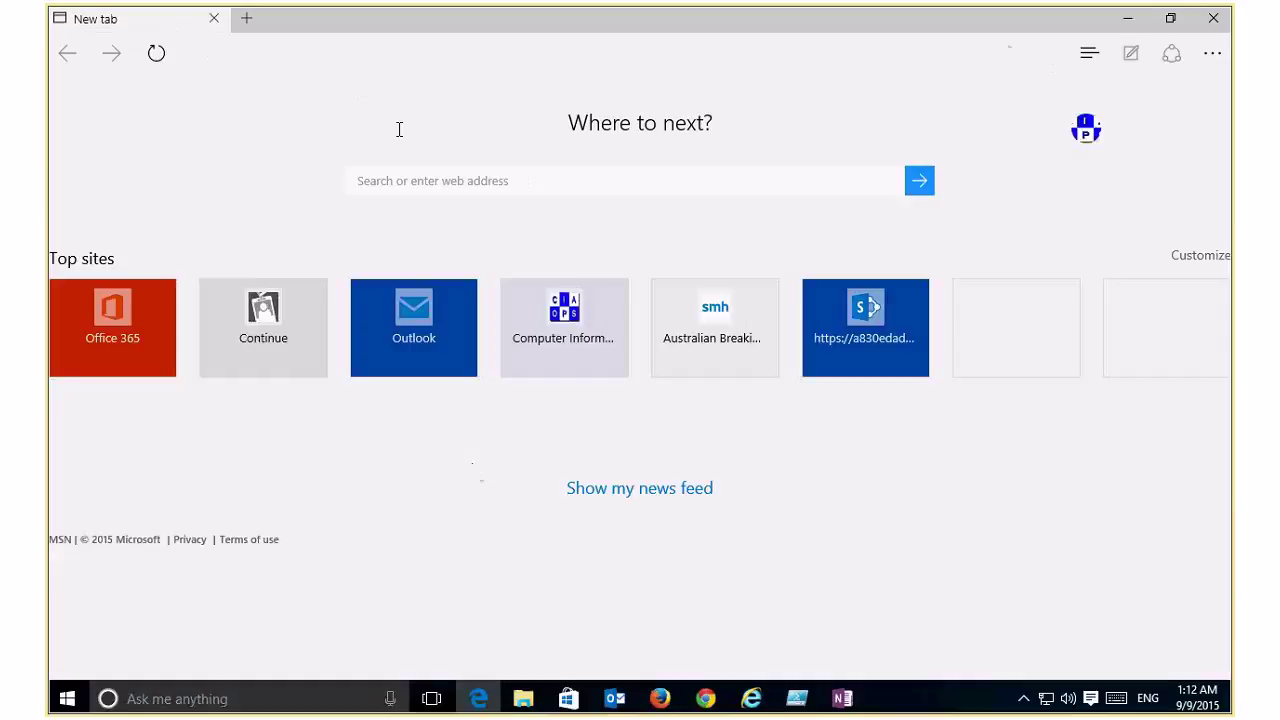
click(308, 55)
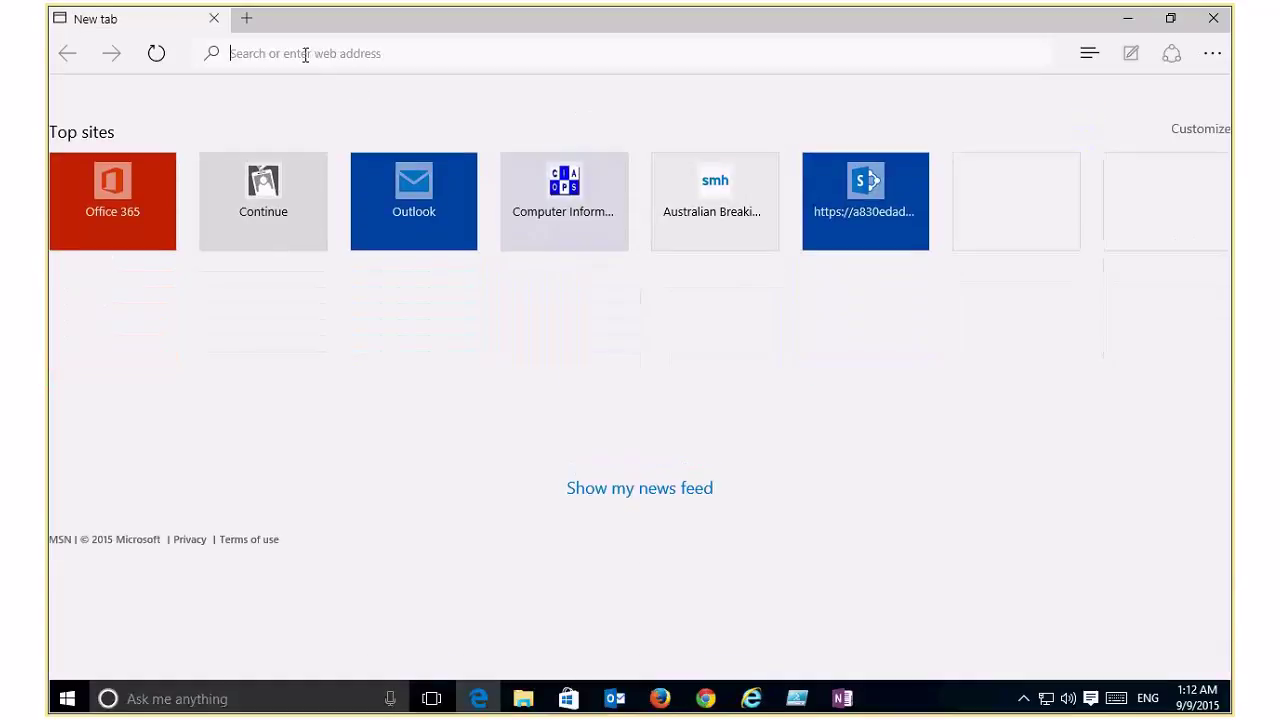
text(powerbi.com/)
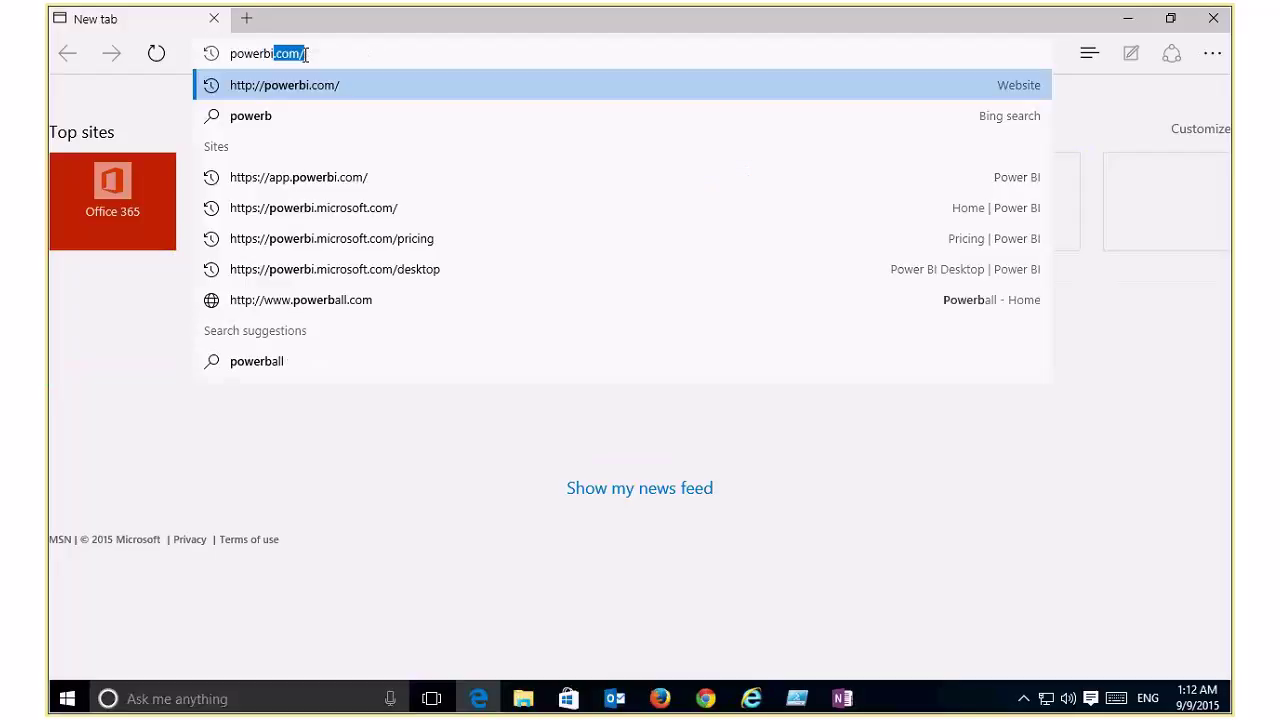
key(Return)
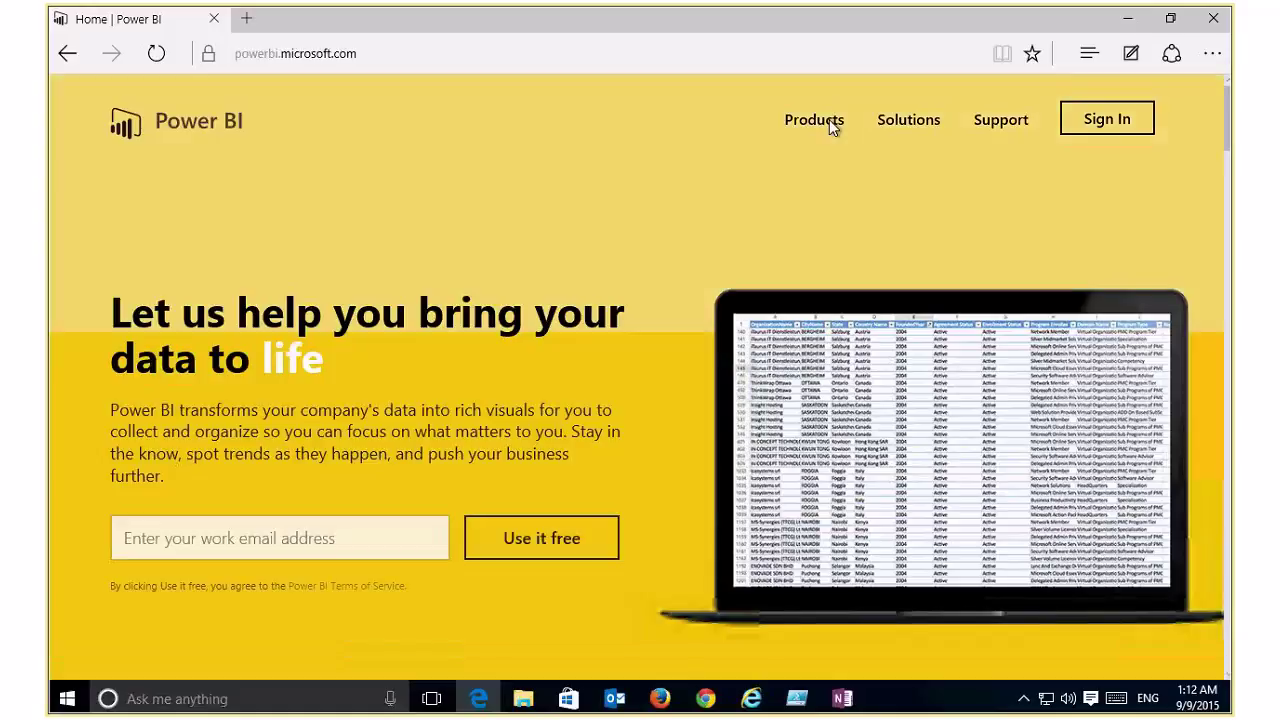
Step: Go to Products > Pricing and review the Free vs Pro ($9.99/user/month) comparison table
click(829, 119)
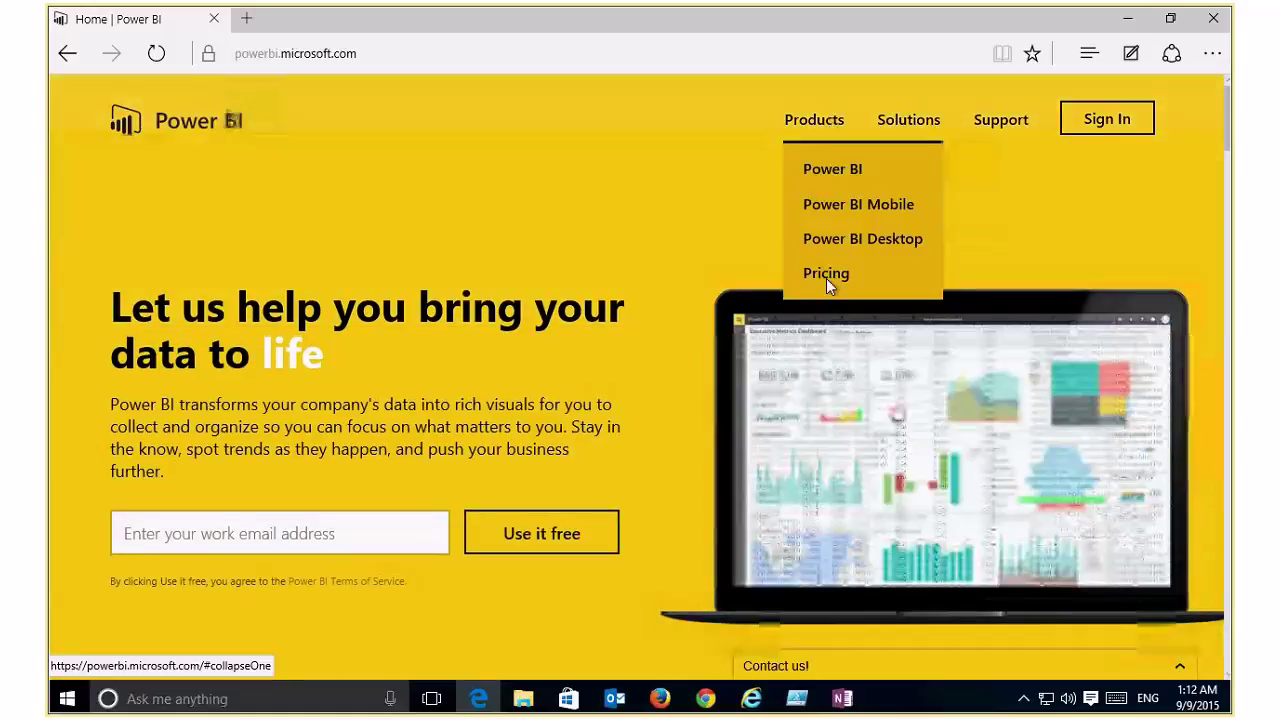
click(826, 278)
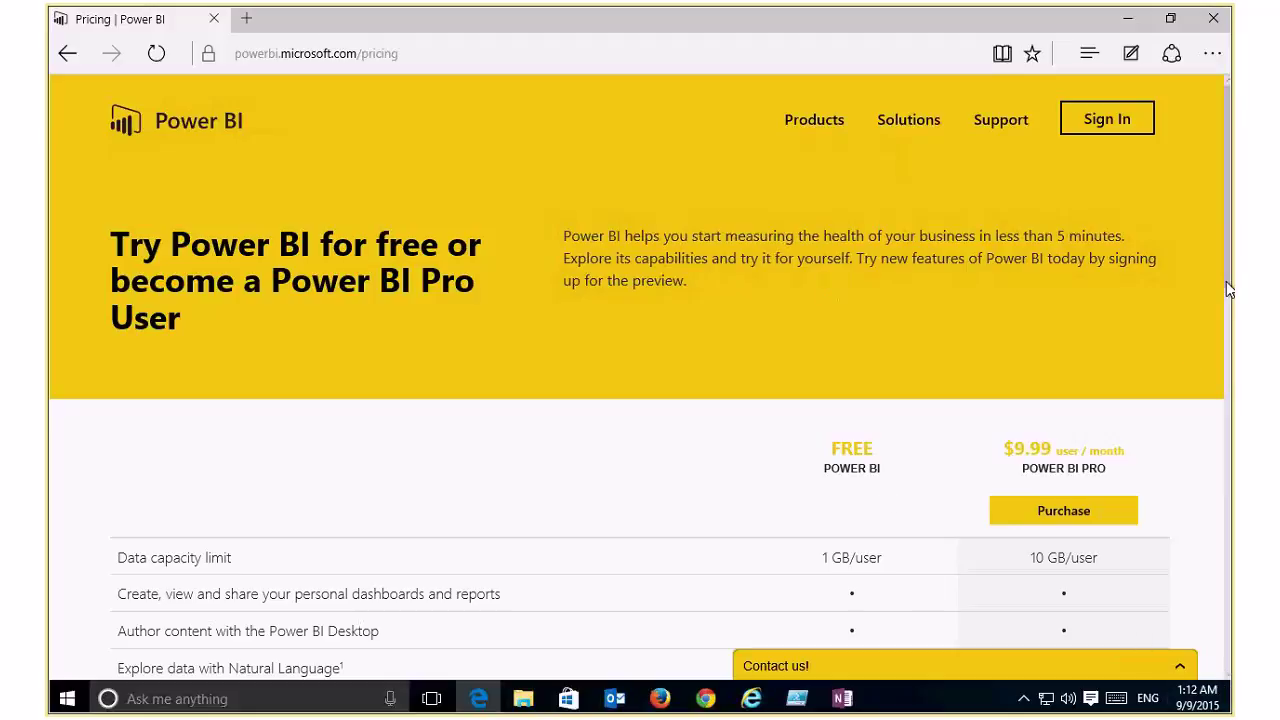
scroll(1226, 291, down, 1)
scroll(1226, 300, down, 1)
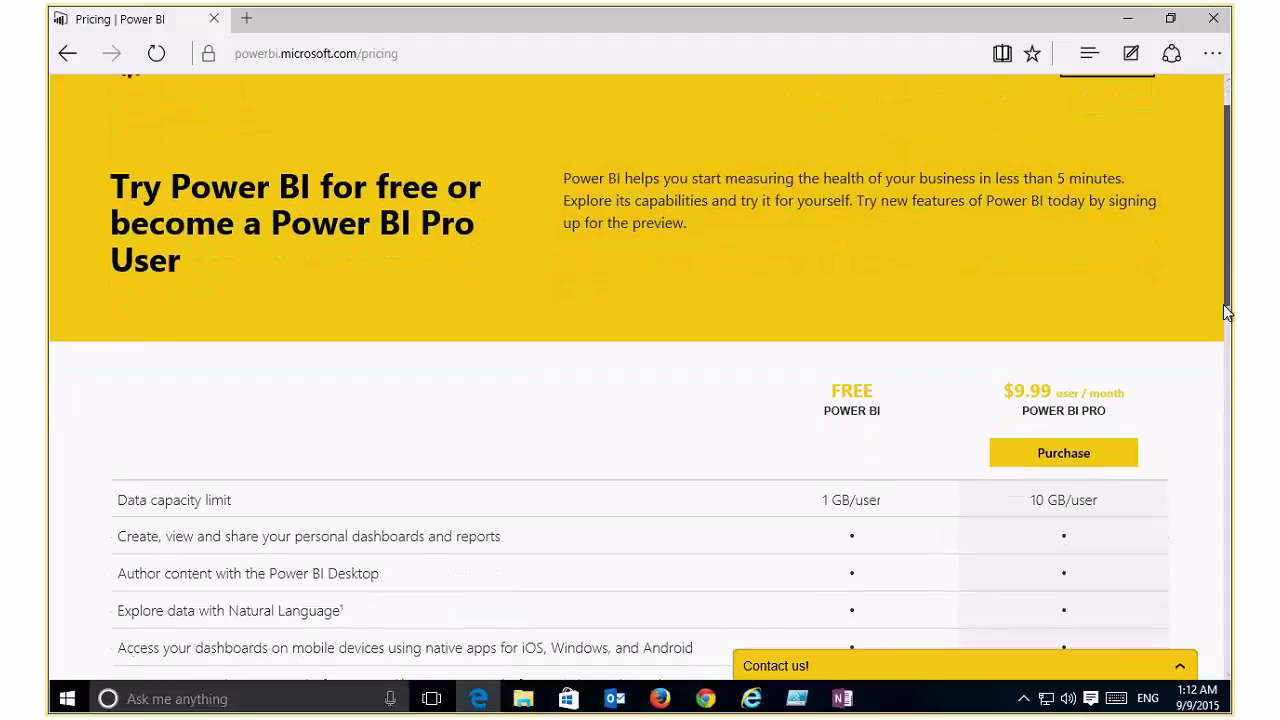
drag(1226, 312, 1211, 398)
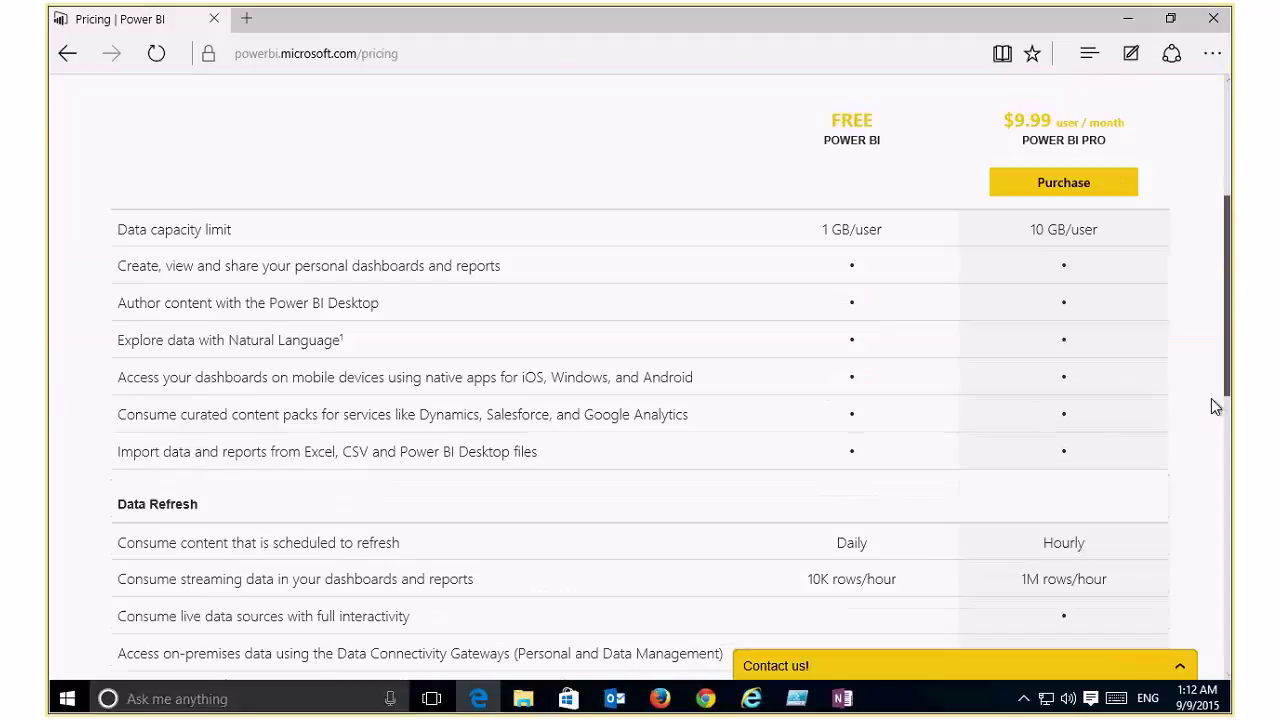
scroll(1211, 398, down, 1)
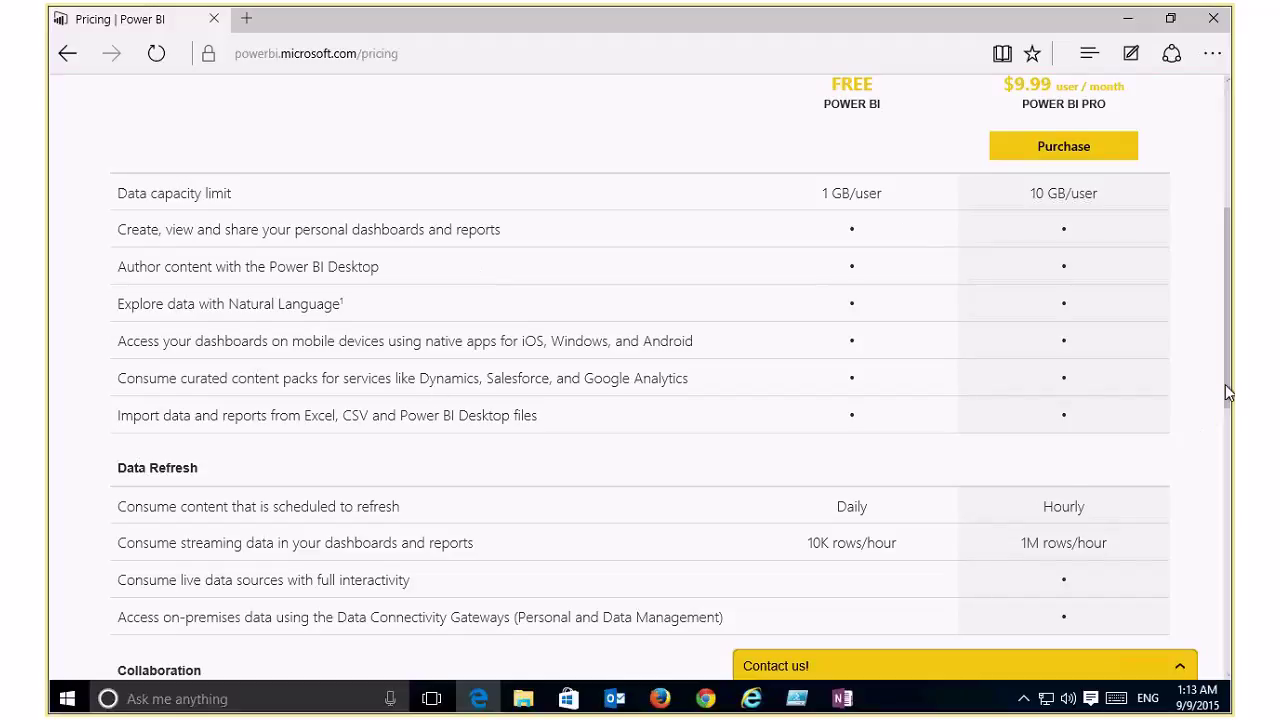
drag(1225, 391, 1222, 512)
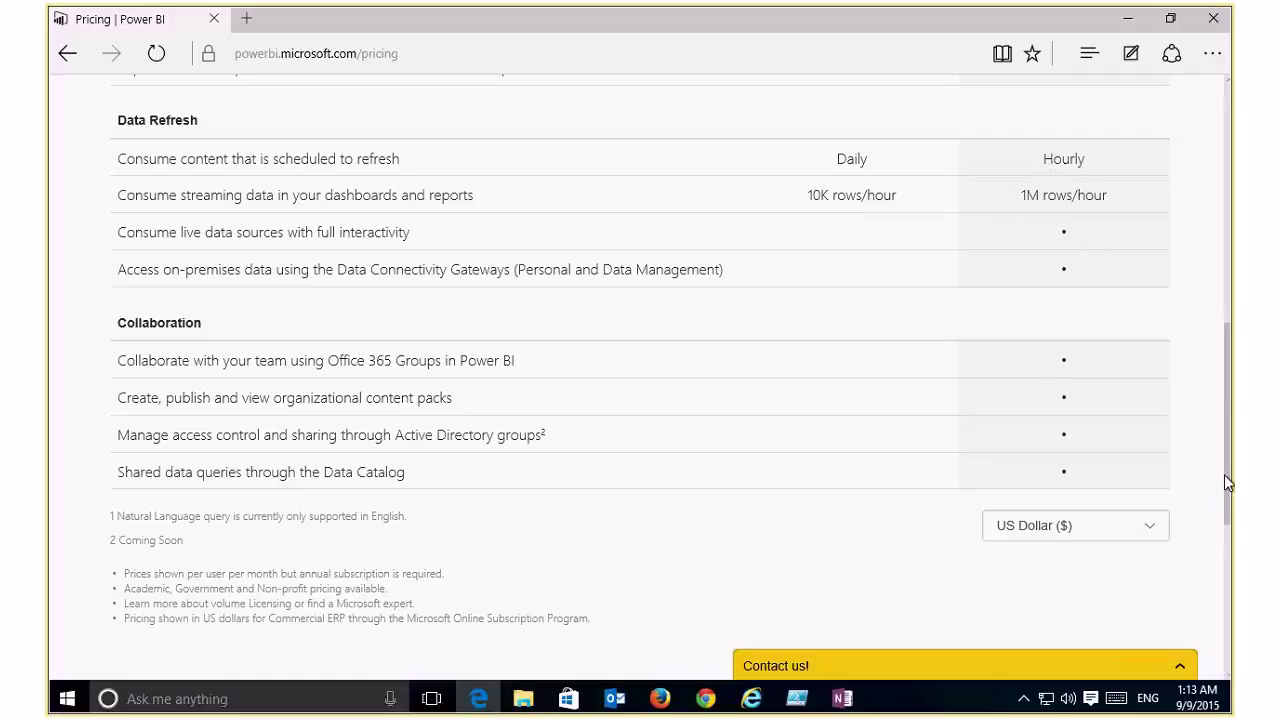
drag(1224, 474, 1232, 229)
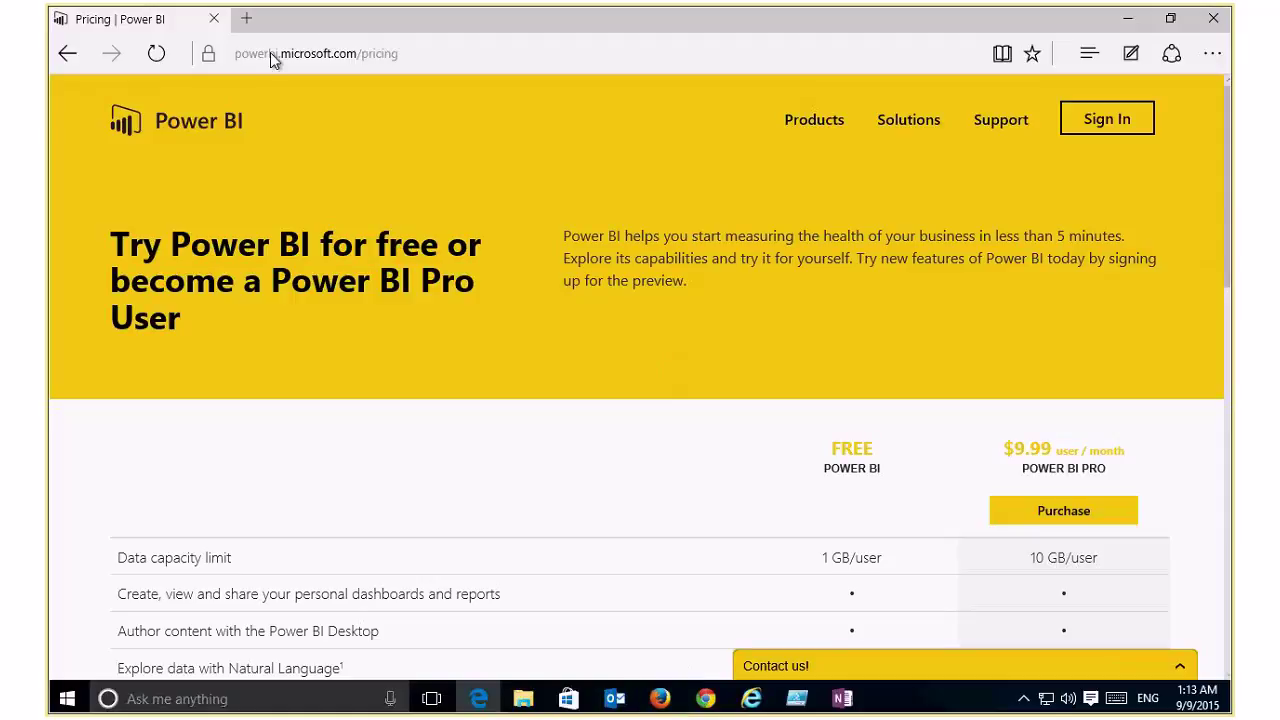
key(ctrl+t)
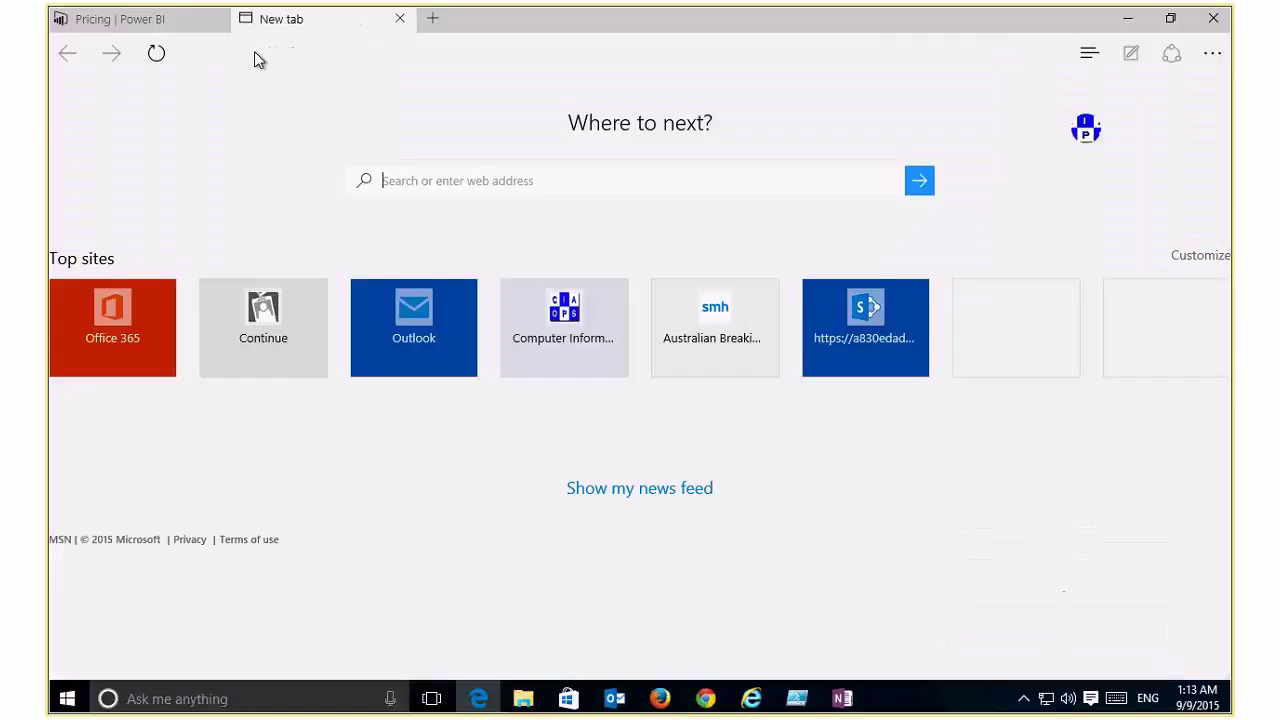
Step: Go to login.microsoftonline.com and launch Power BI from the Office 365 app list
click(254, 51)
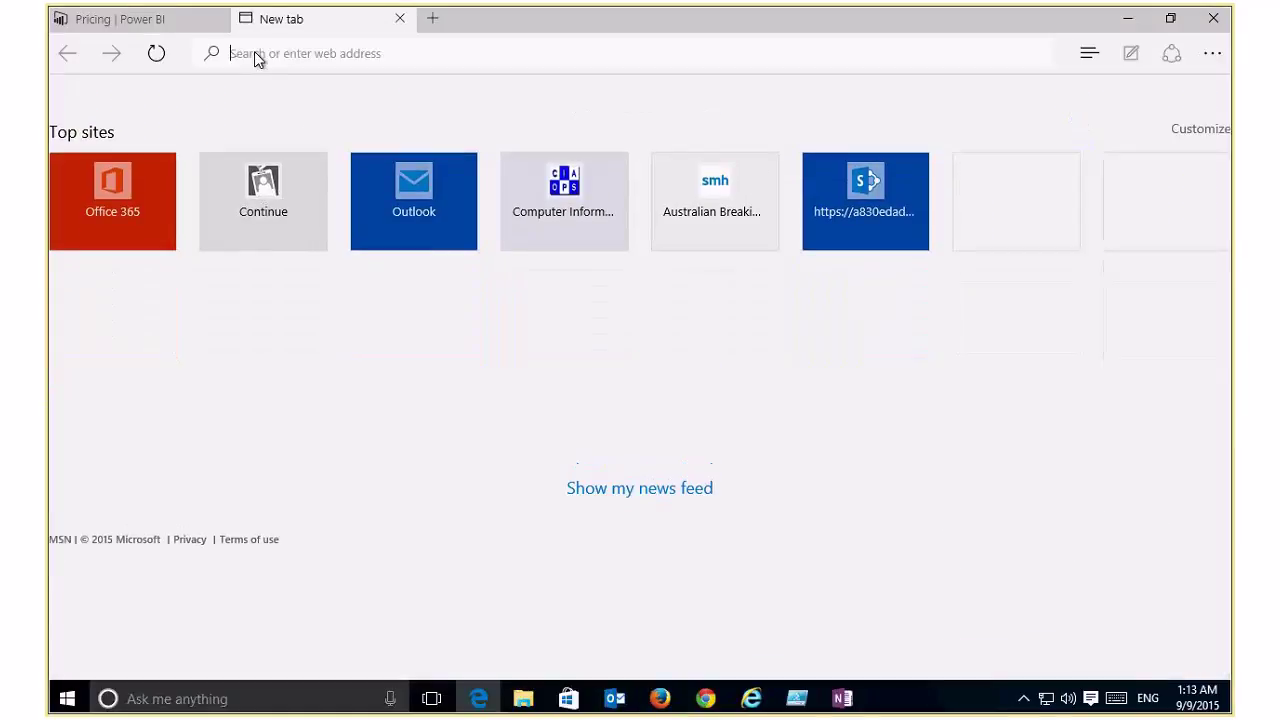
text(login.microsoftonline.com/)
key(Return)
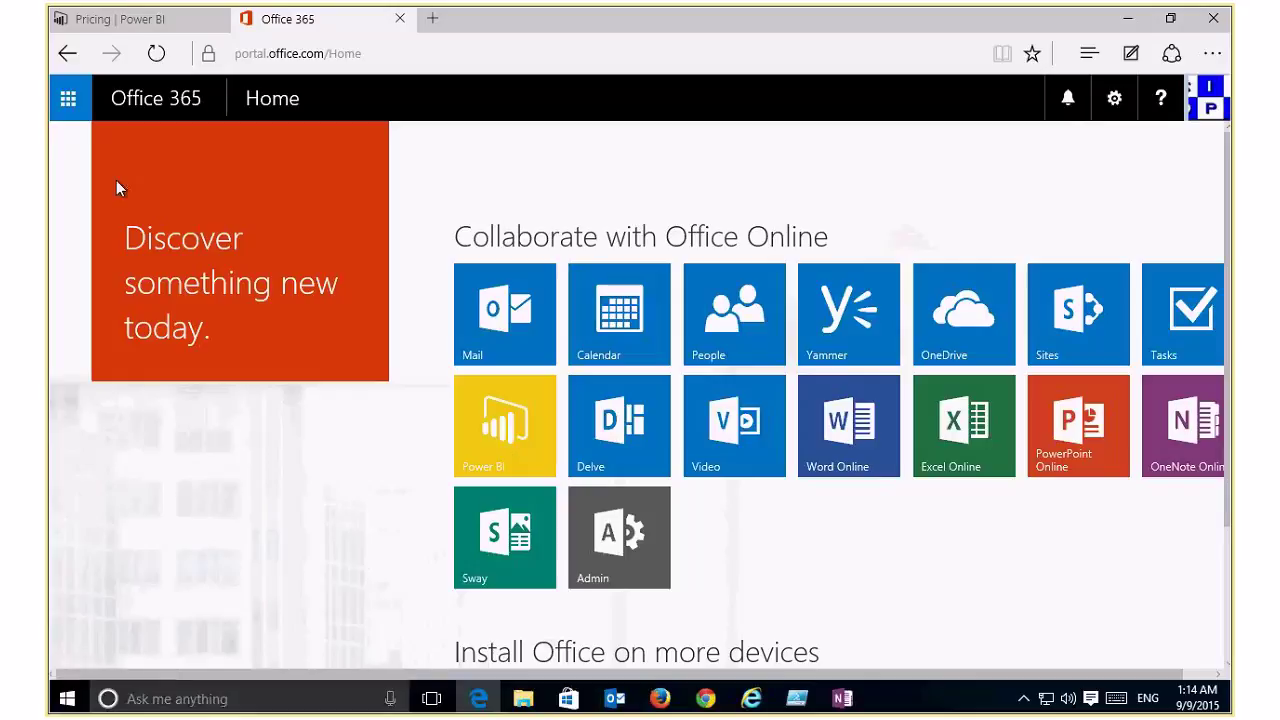
click(53, 98)
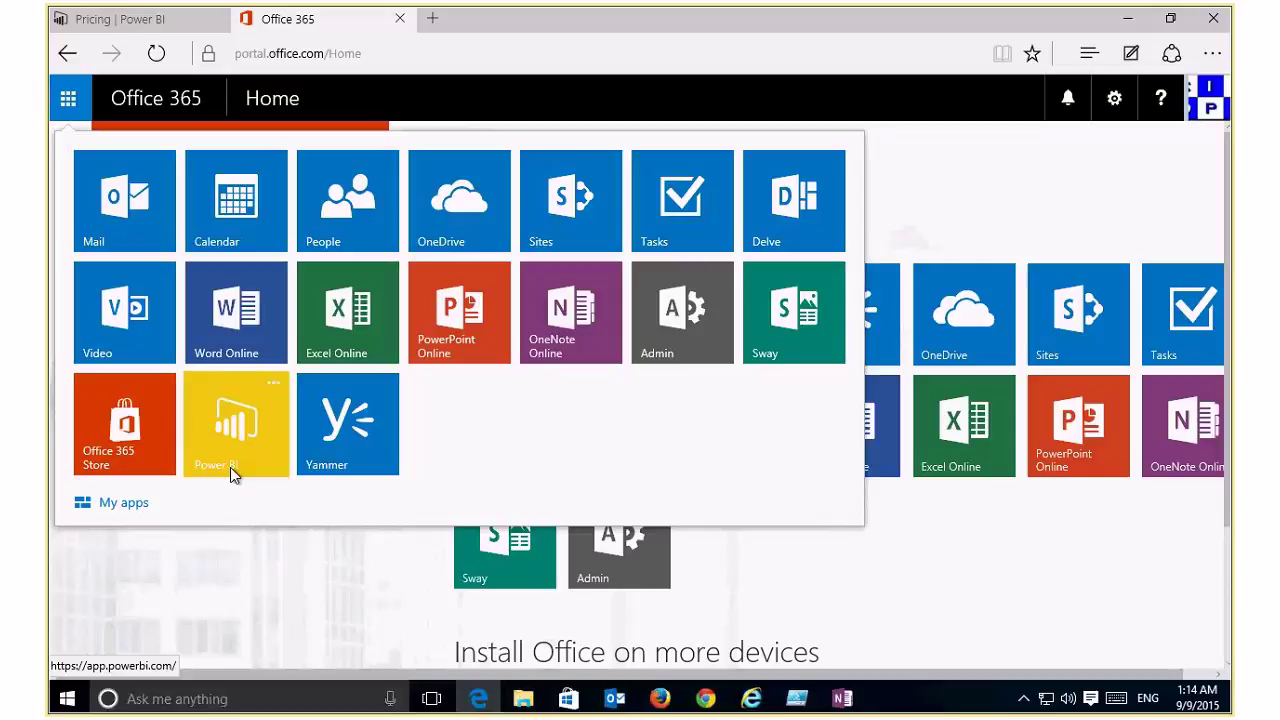
click(230, 467)
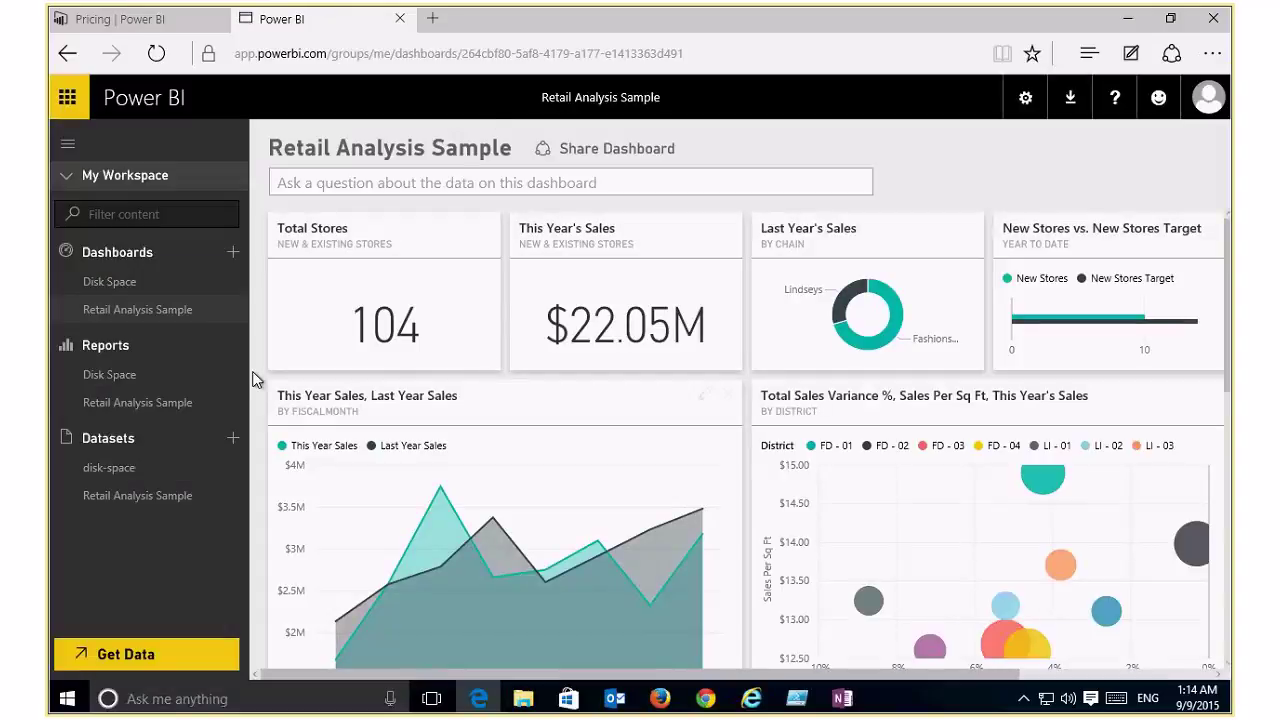
Step: In Get Data, try My Organization, then browse Services content packs like Acumatica and GitHub
click(131, 652)
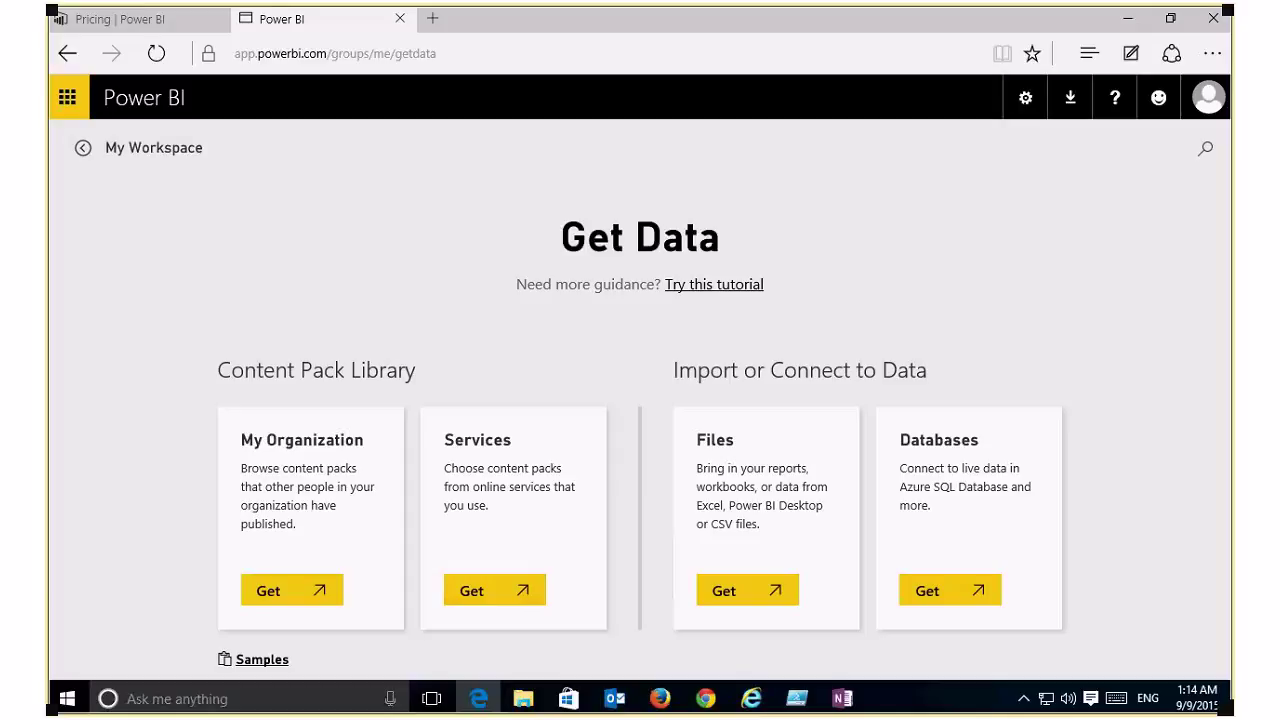
click(286, 591)
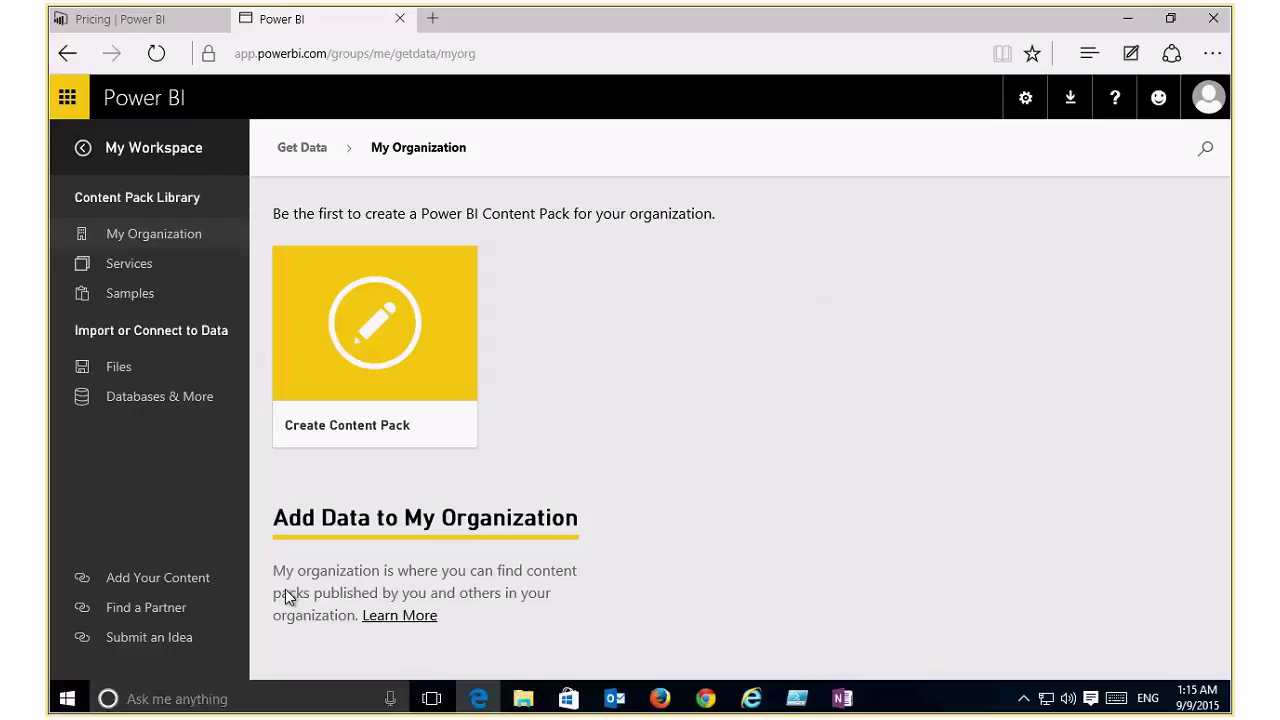
click(299, 150)
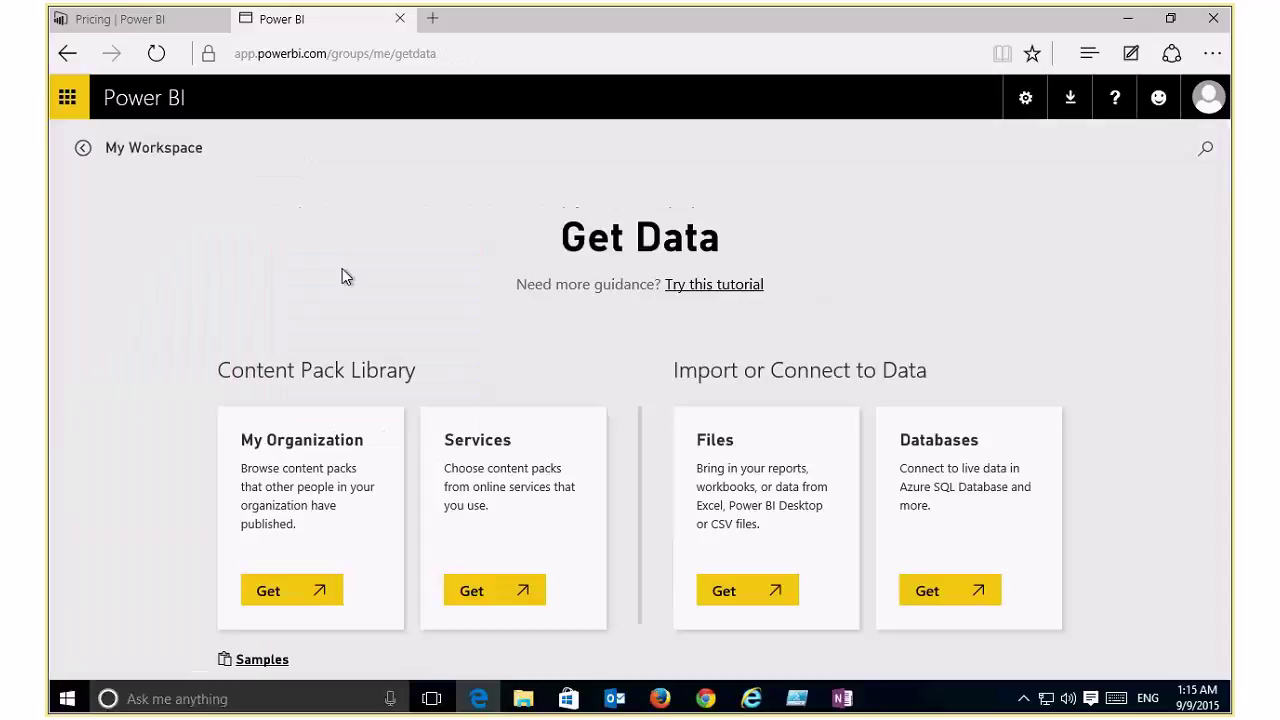
click(478, 591)
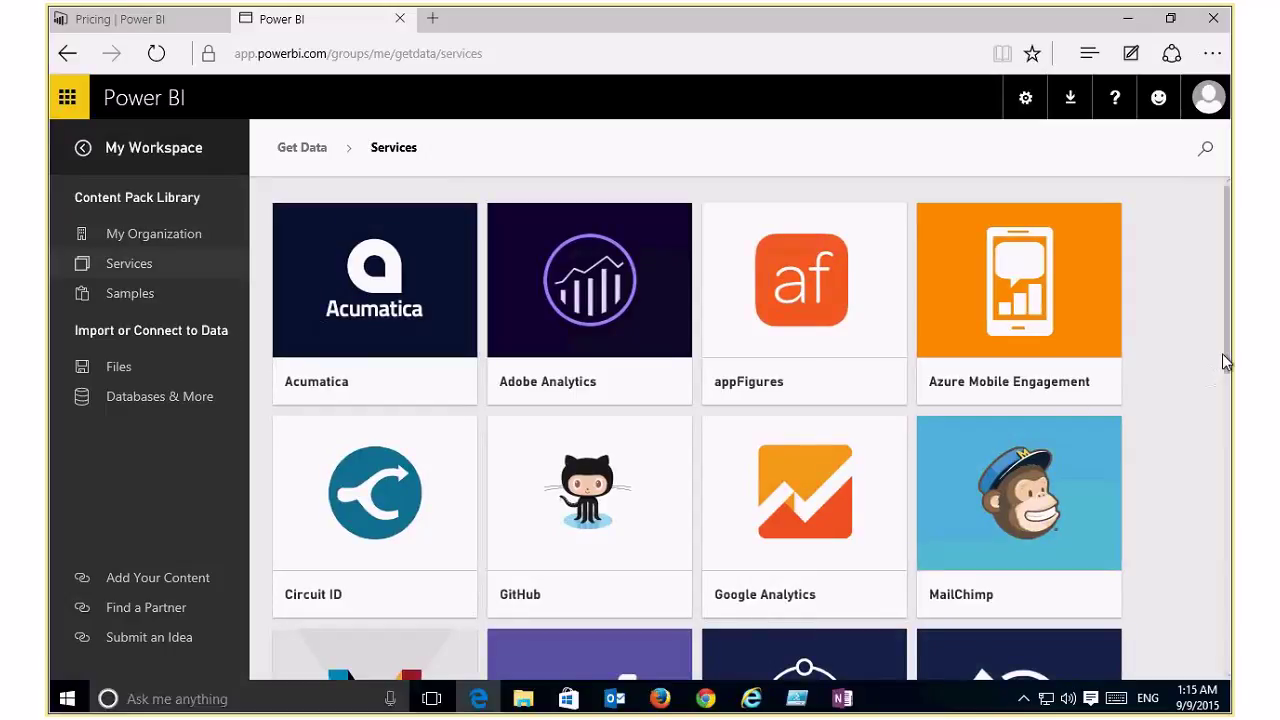
drag(1222, 353, 1199, 428)
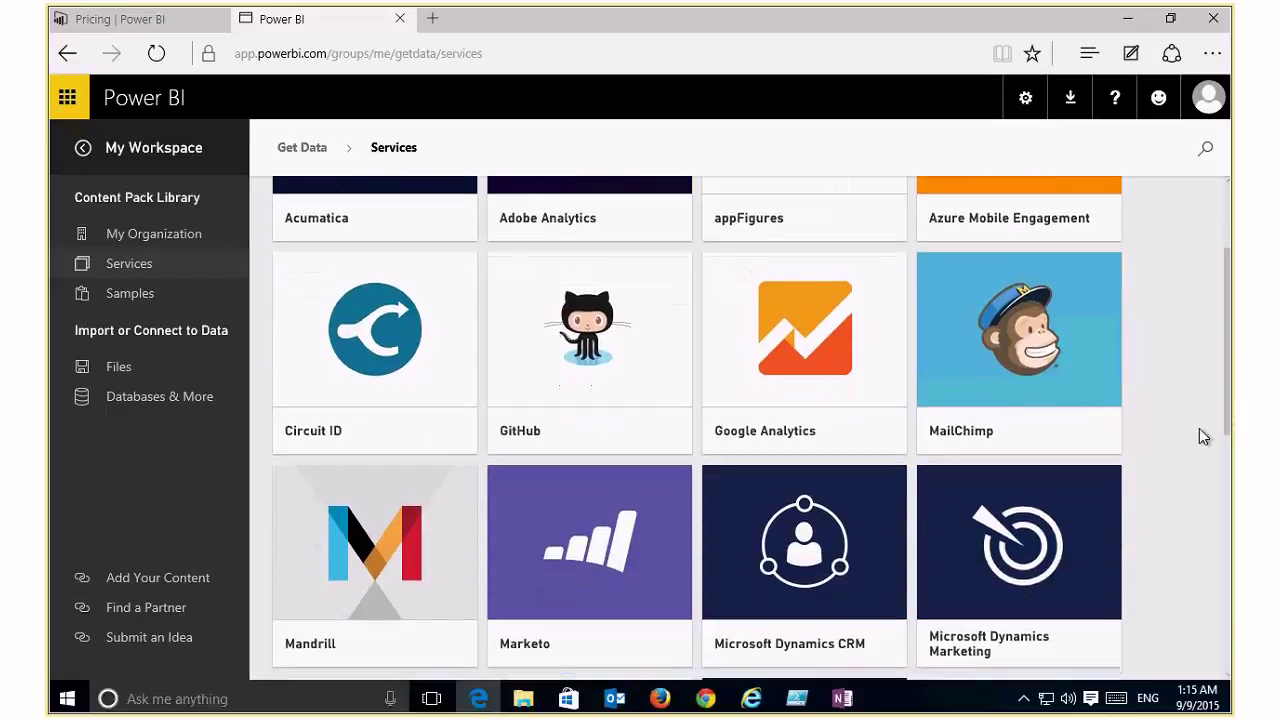
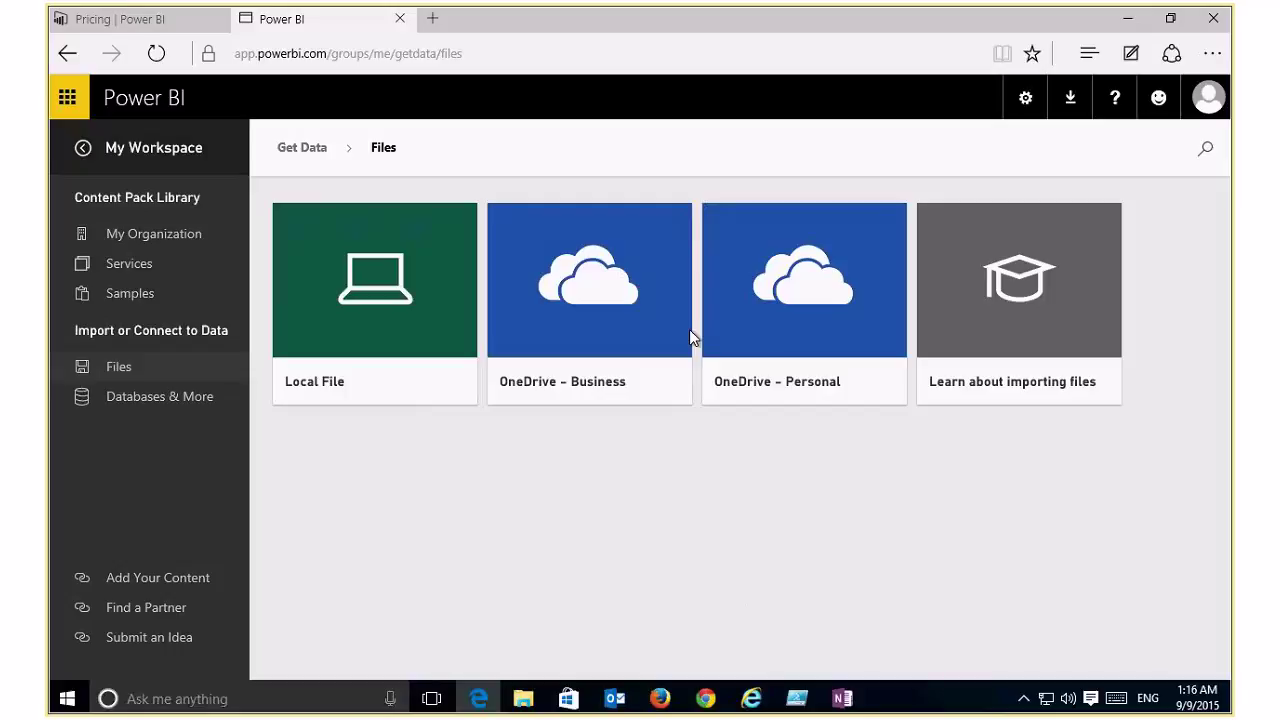
Step: Return to Get Data and list the database sources, such as Azure SQL Database and Spark on Azure HDInsight
click(305, 152)
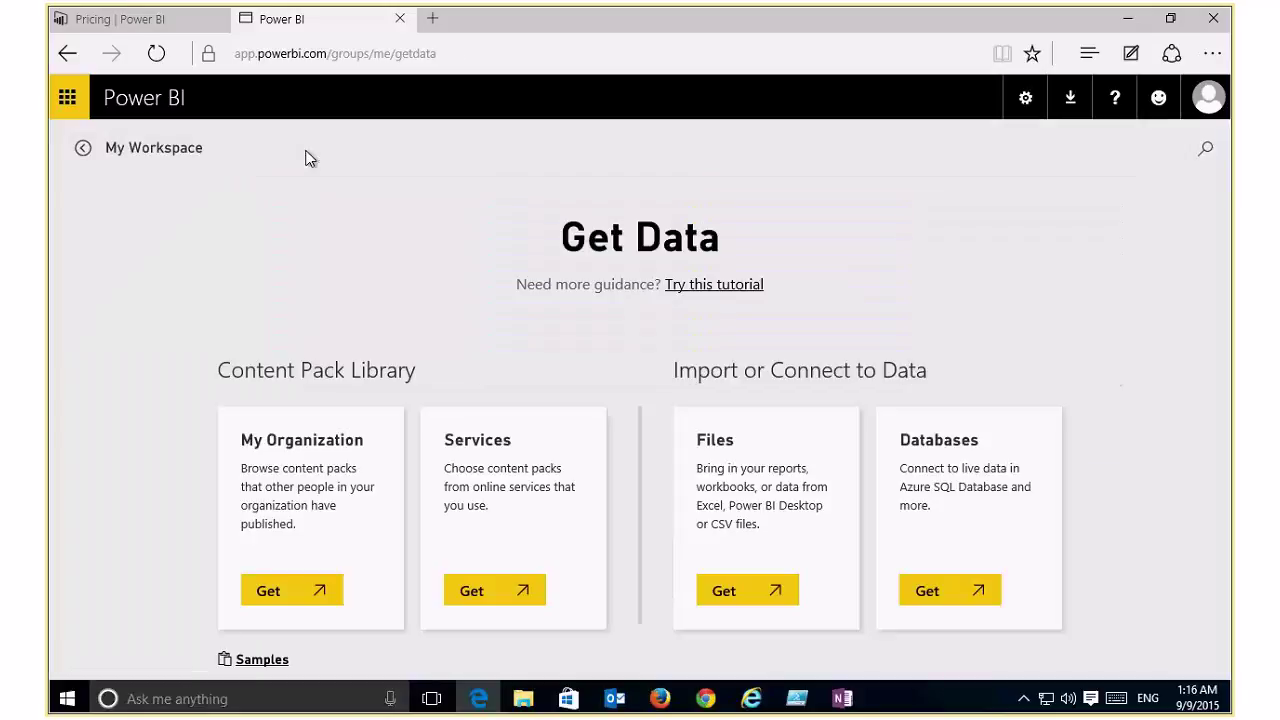
click(985, 590)
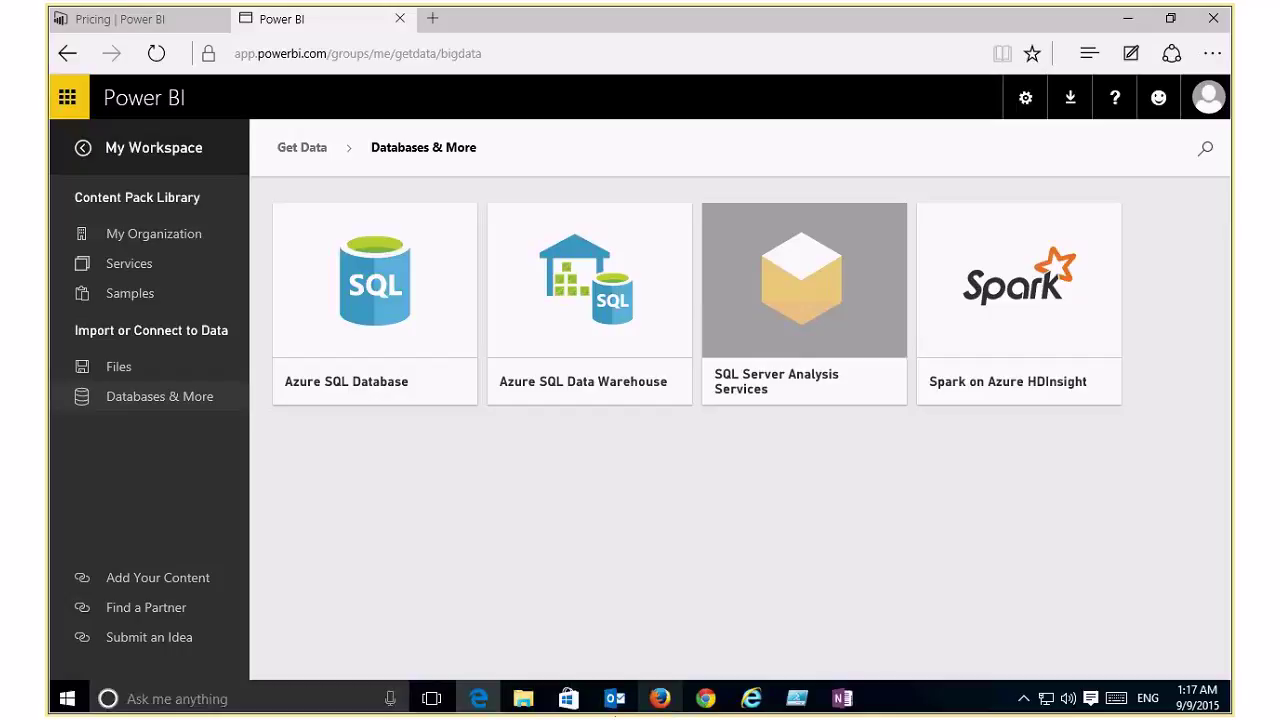
right_click(664, 705)
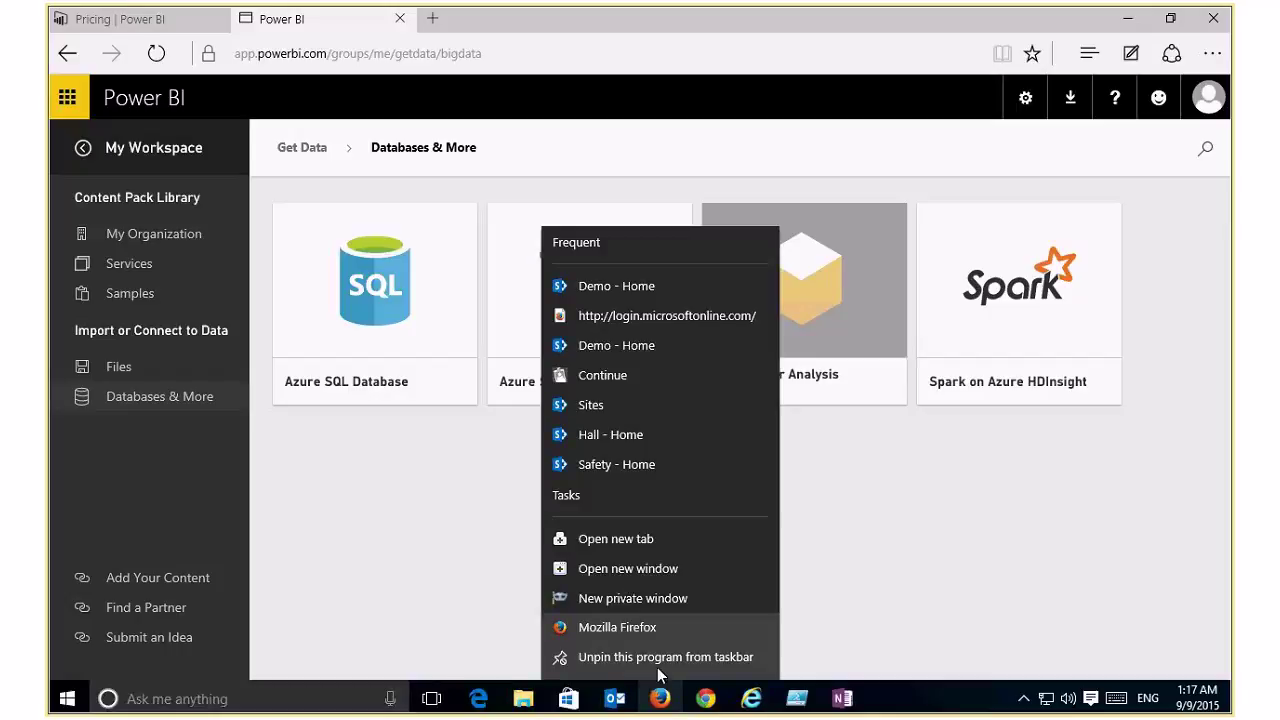
click(624, 598)
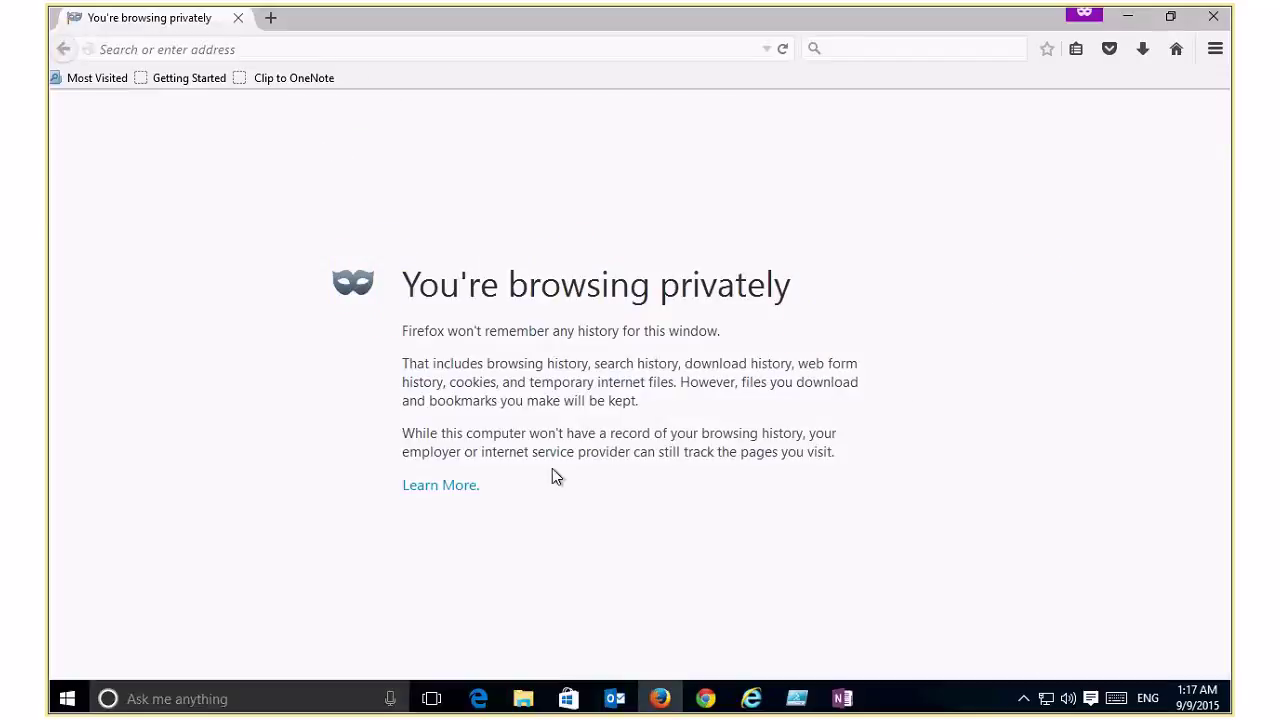
click(362, 45)
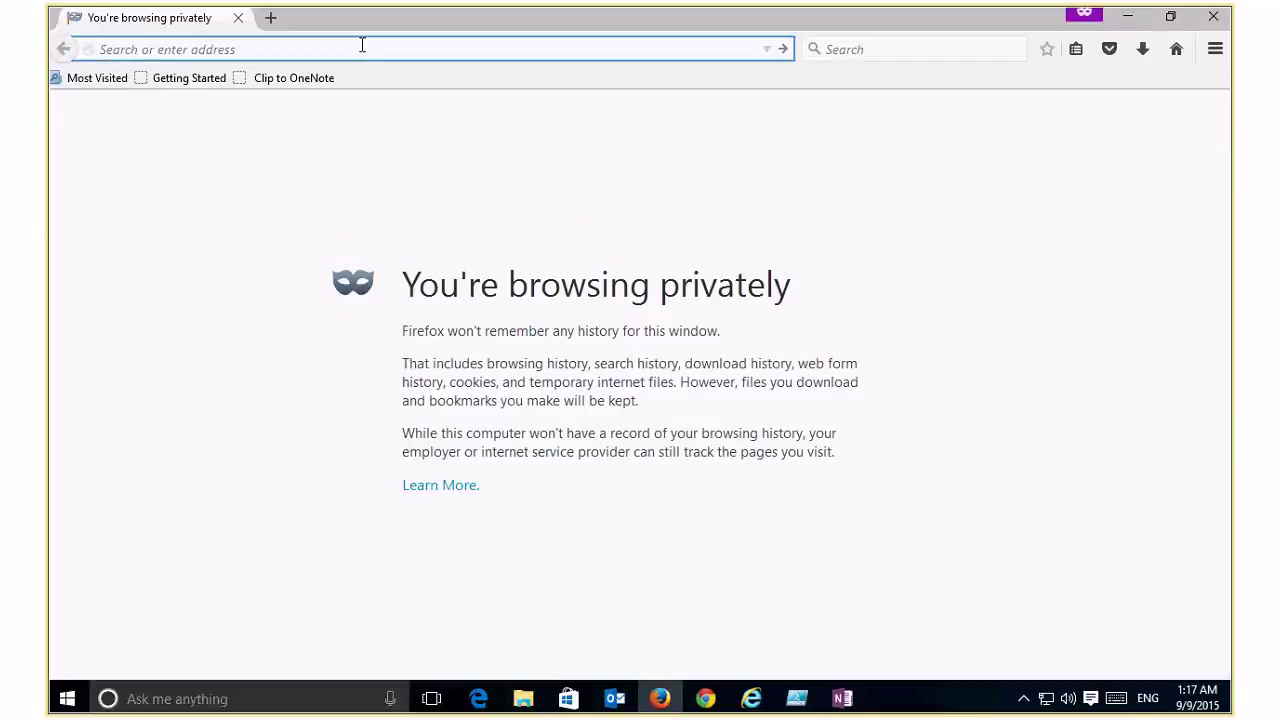
text(login.microsoftonline.com/)
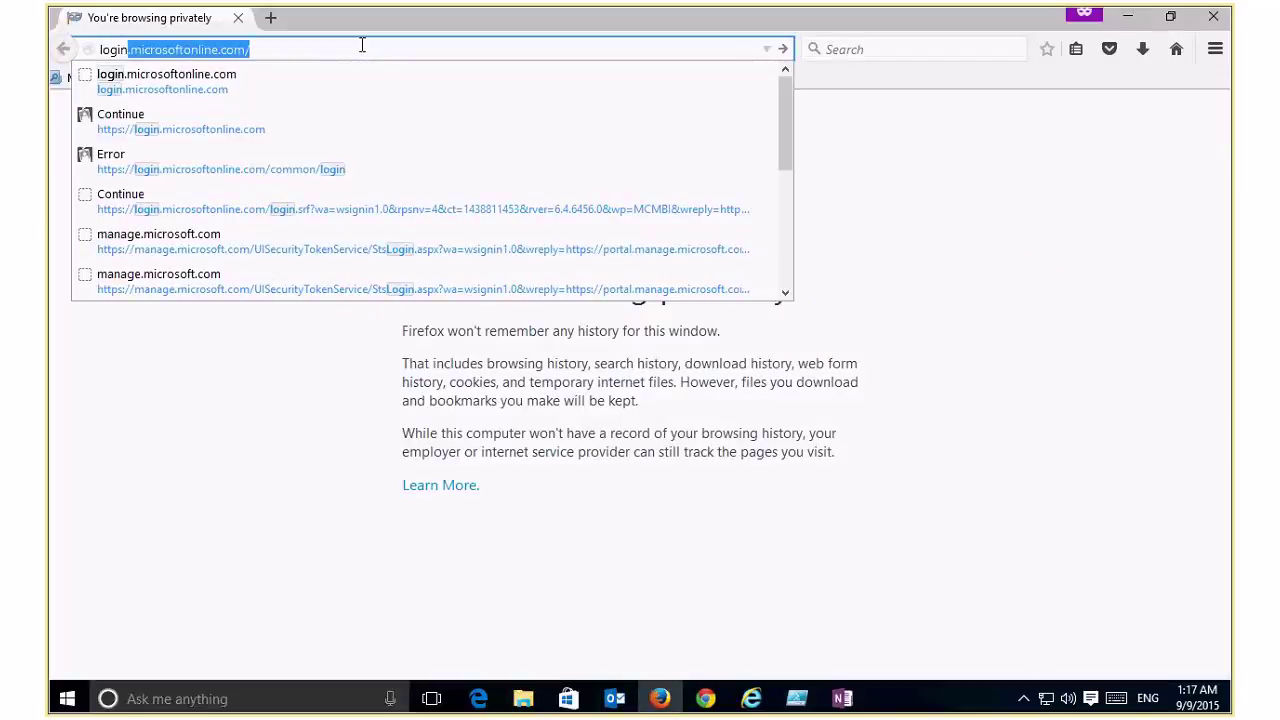
key(Return)
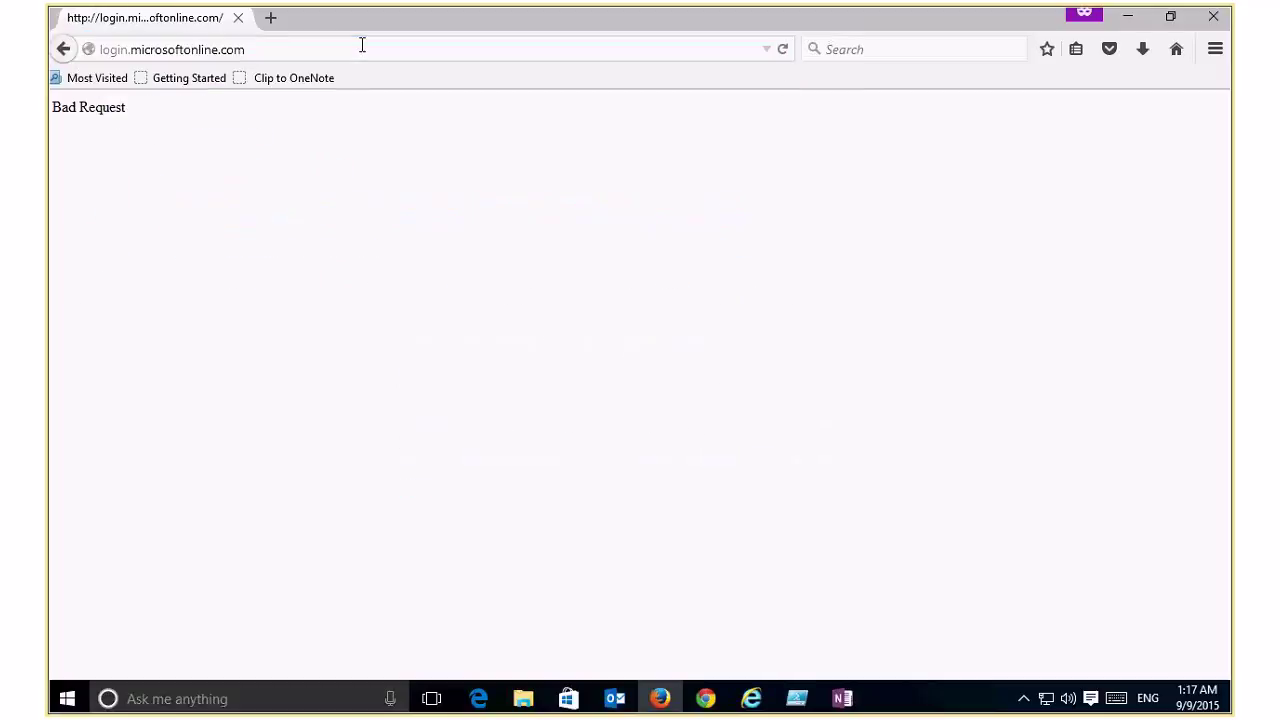
click(362, 45)
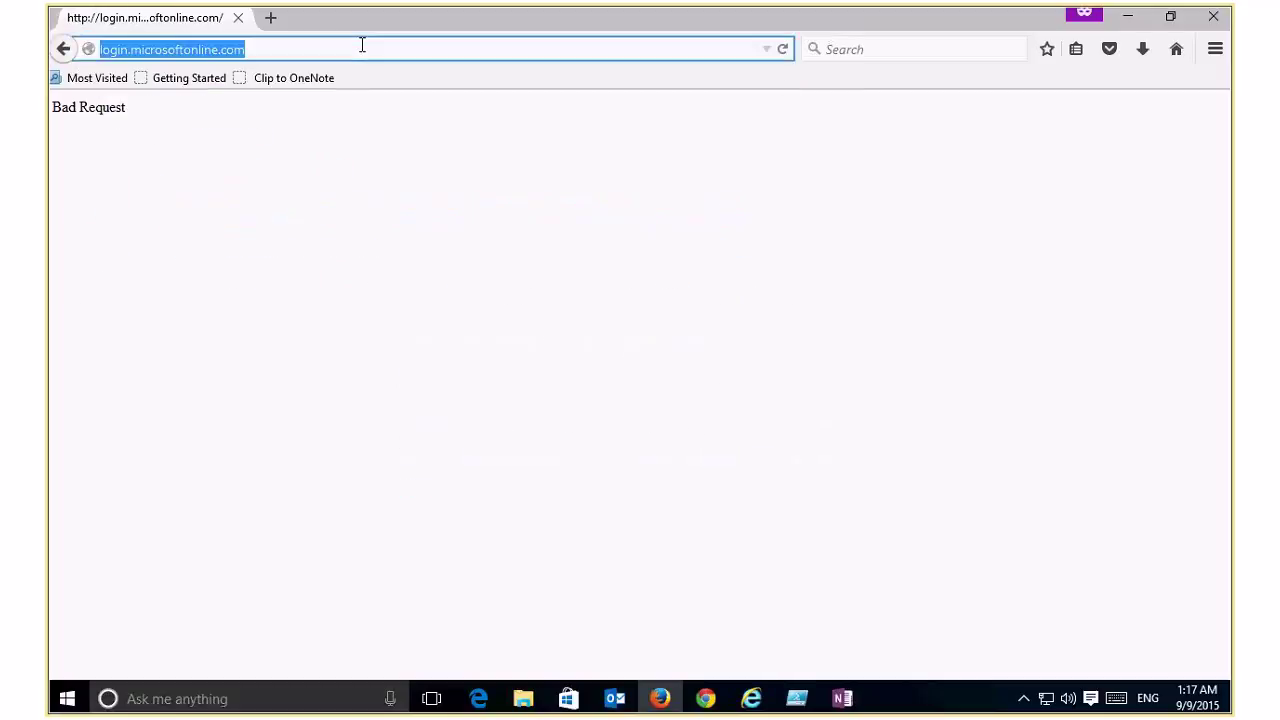
key(Home)
text(https)
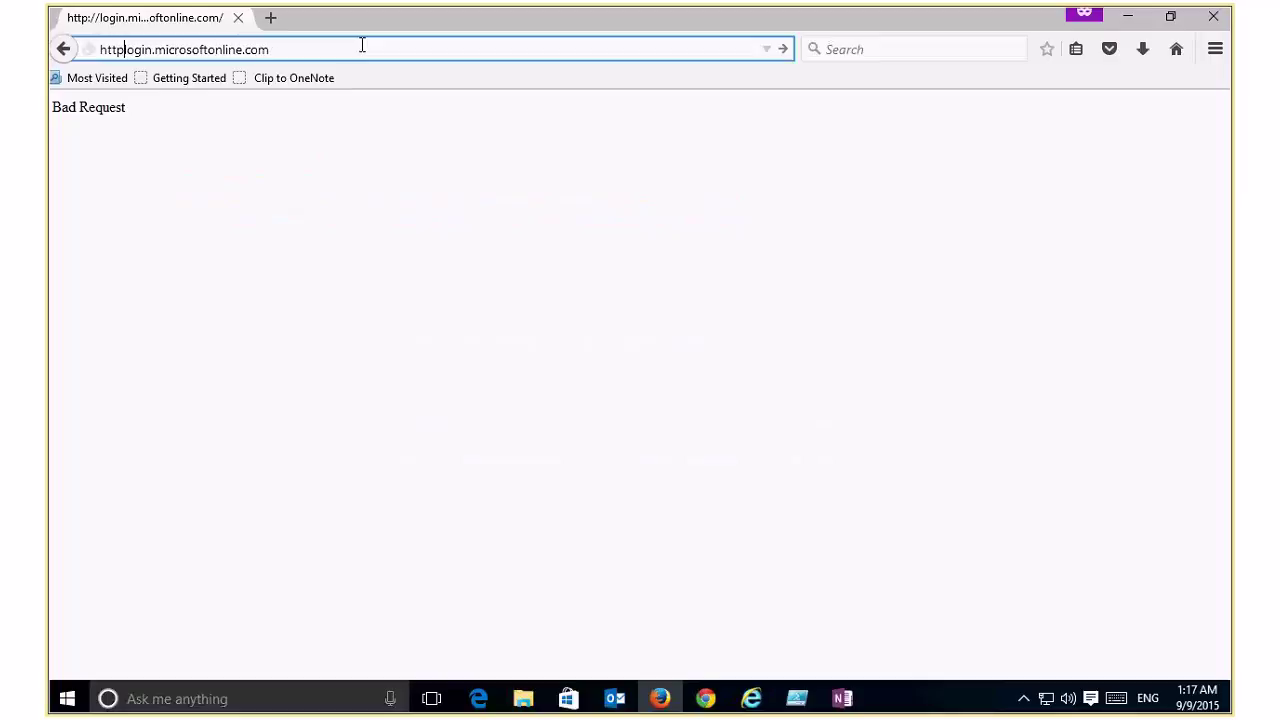
text(://)
key(Return)
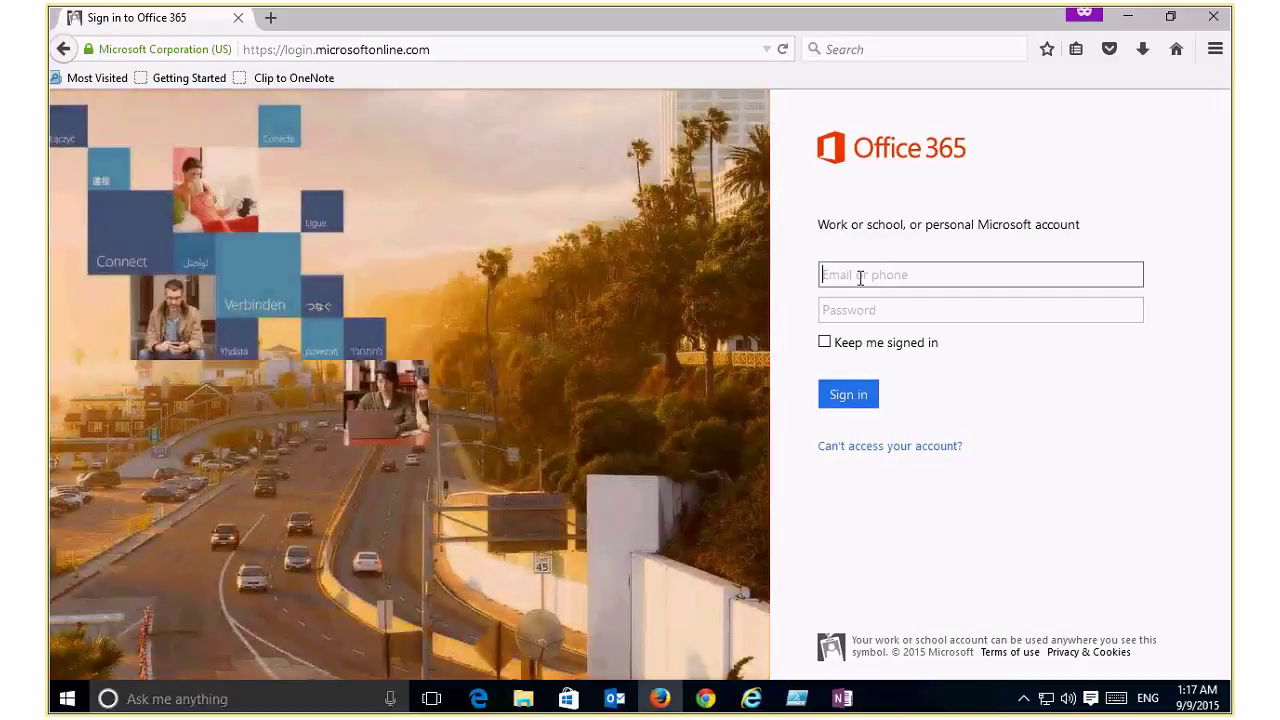
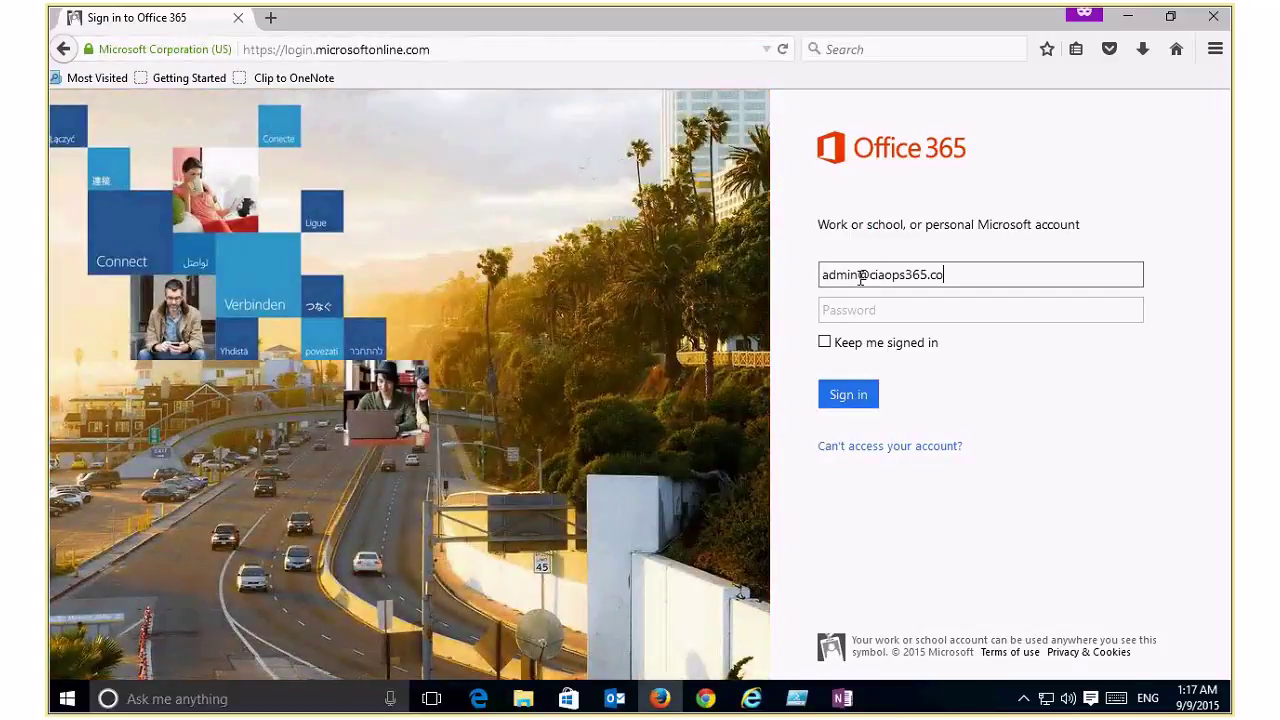
Step: Sign in to Office 365 with the admin e-mail and password, then launch Power BI from the app launcher
key(Tab)
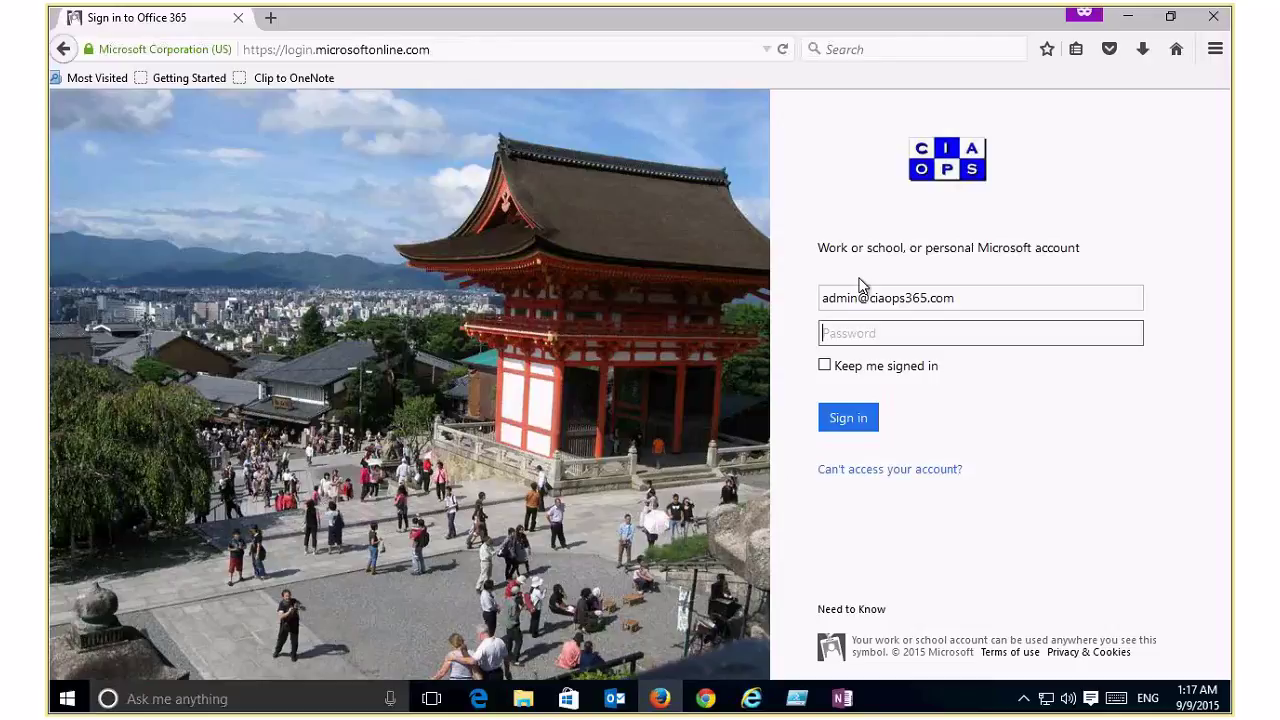
text(p)
key(BackSpace)
text(*********)
key(Return)
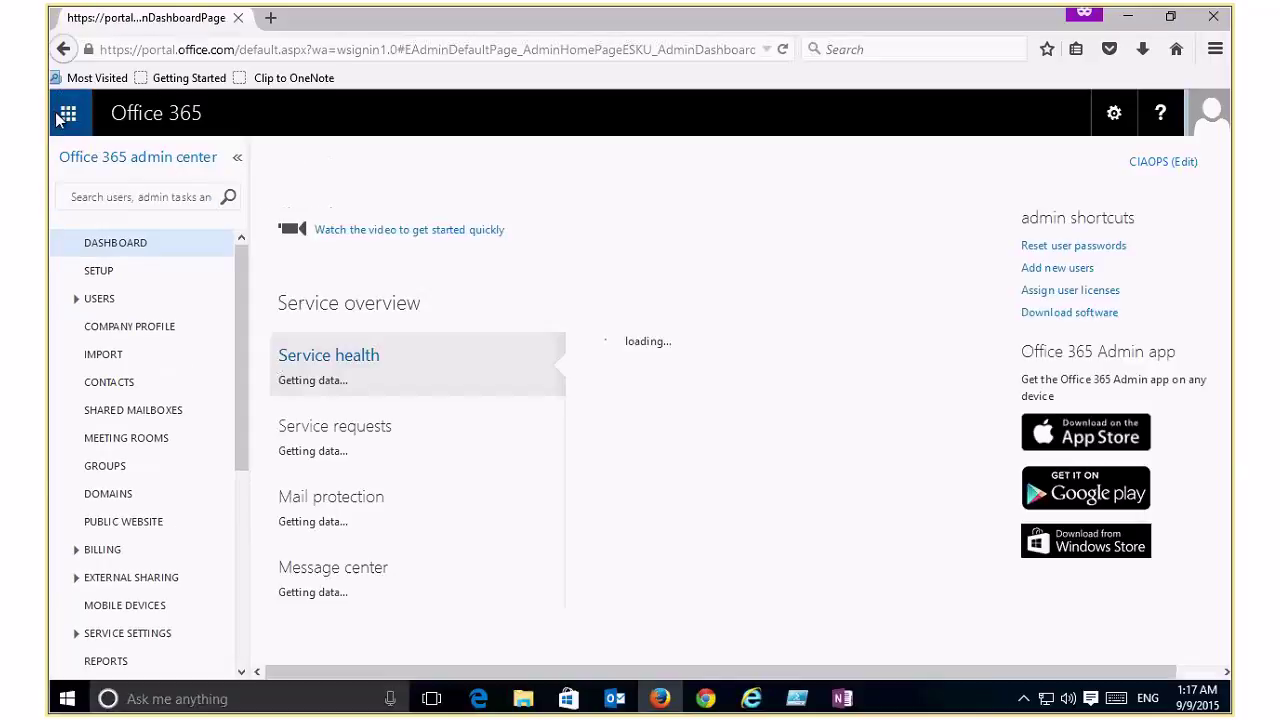
click(60, 117)
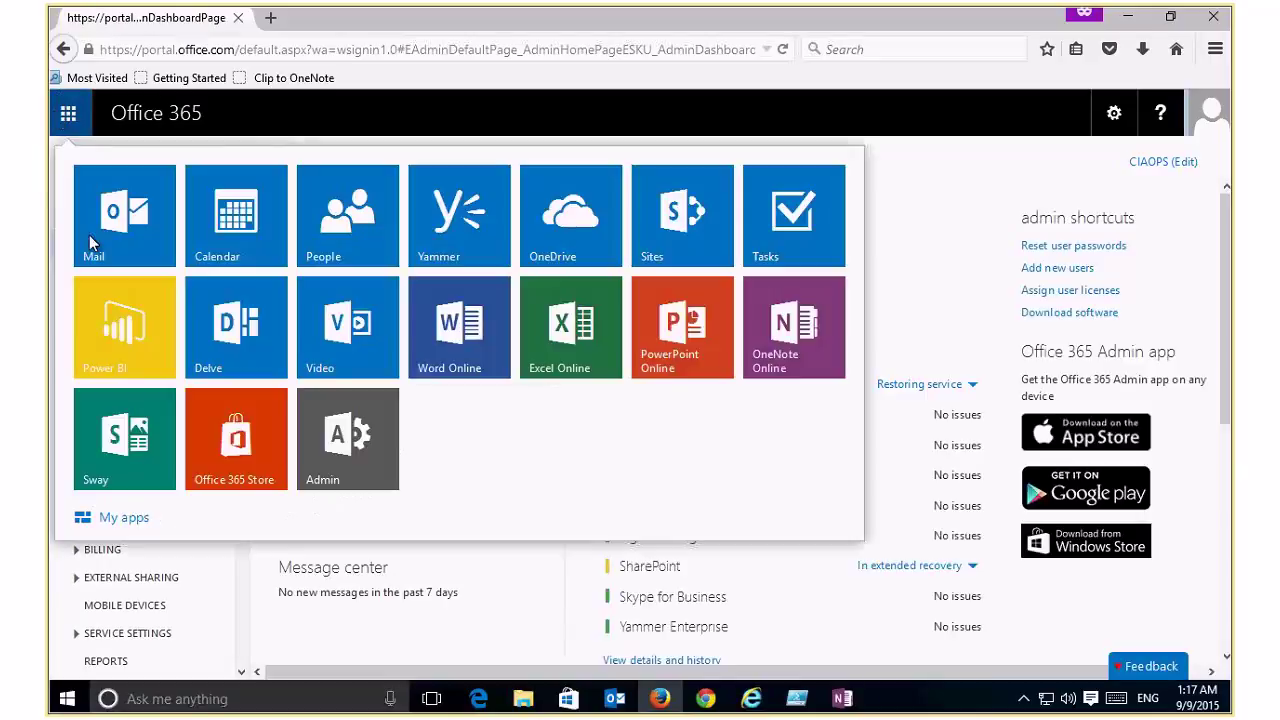
click(108, 347)
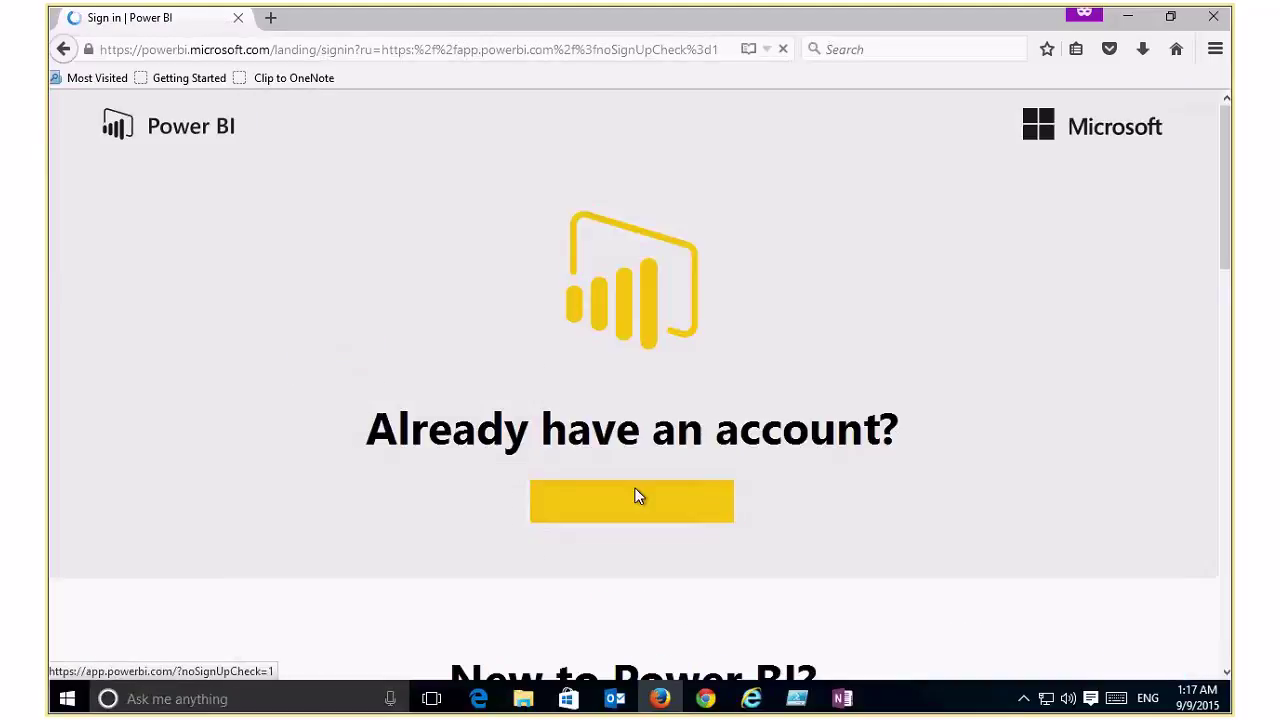
Step: Sign in to Power BI, open the Retail Analysis Sample dashboard and scroll down through its tiles
click(642, 507)
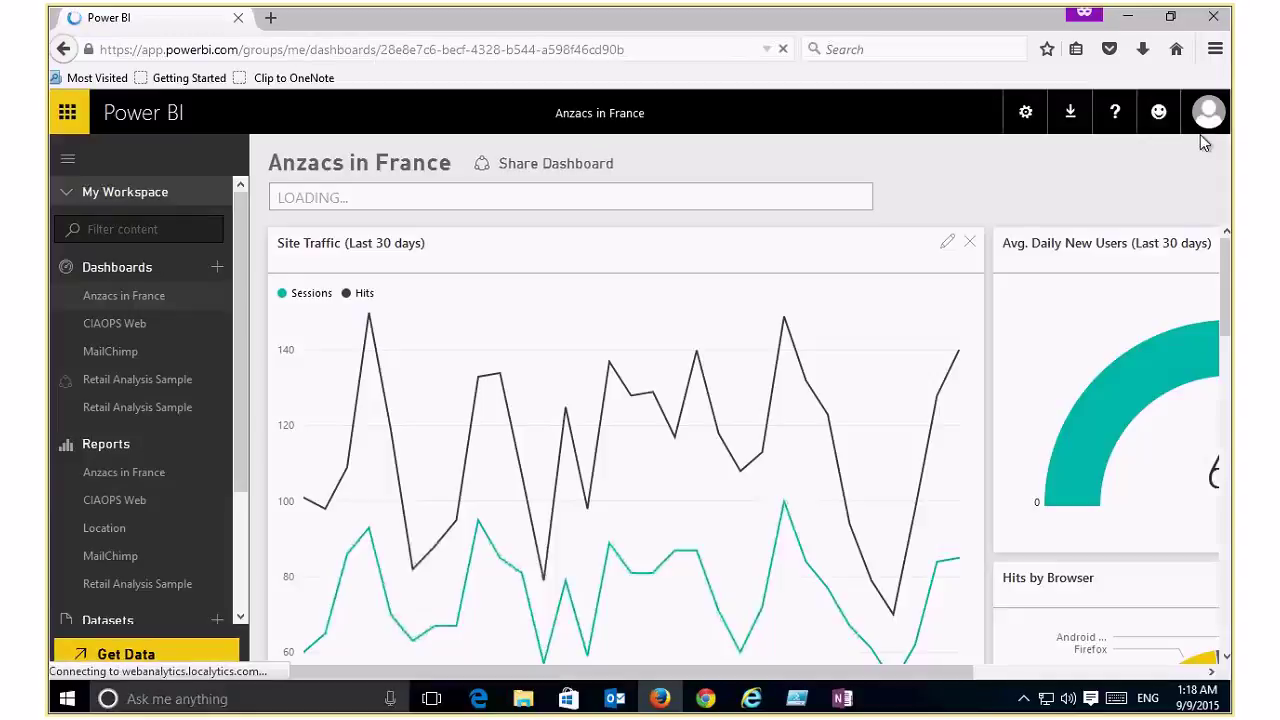
click(143, 403)
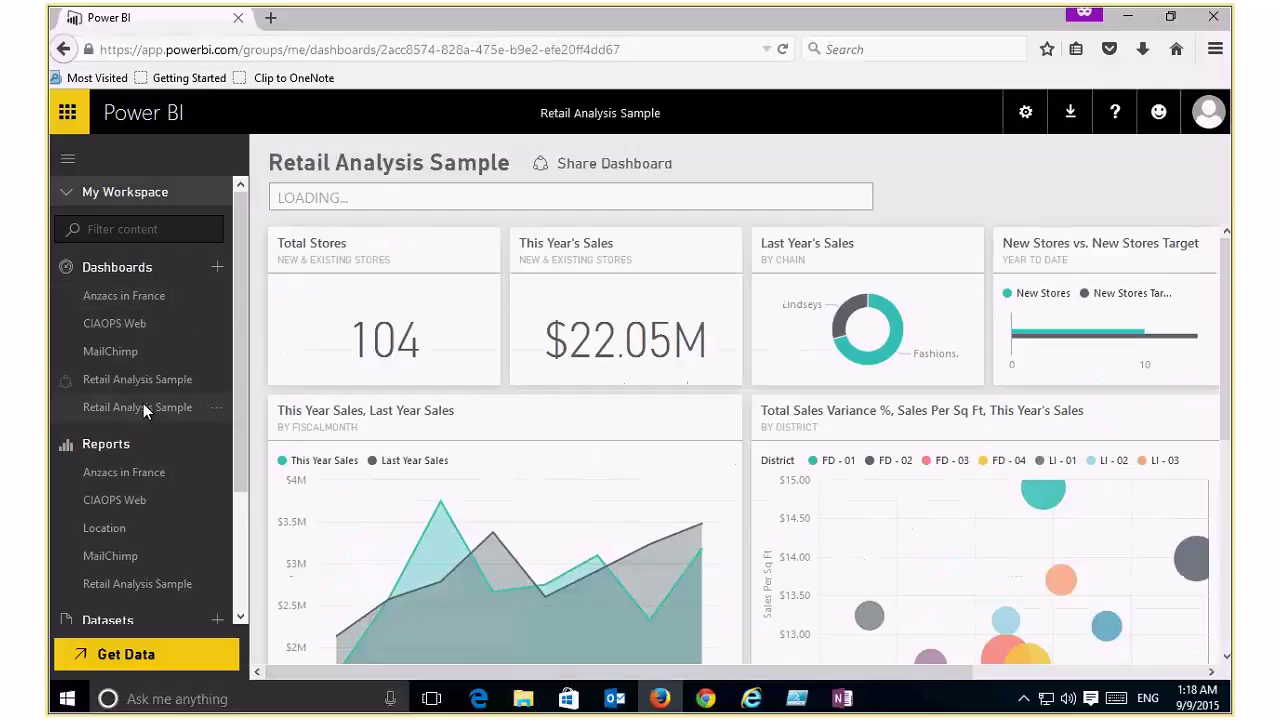
click(1227, 658)
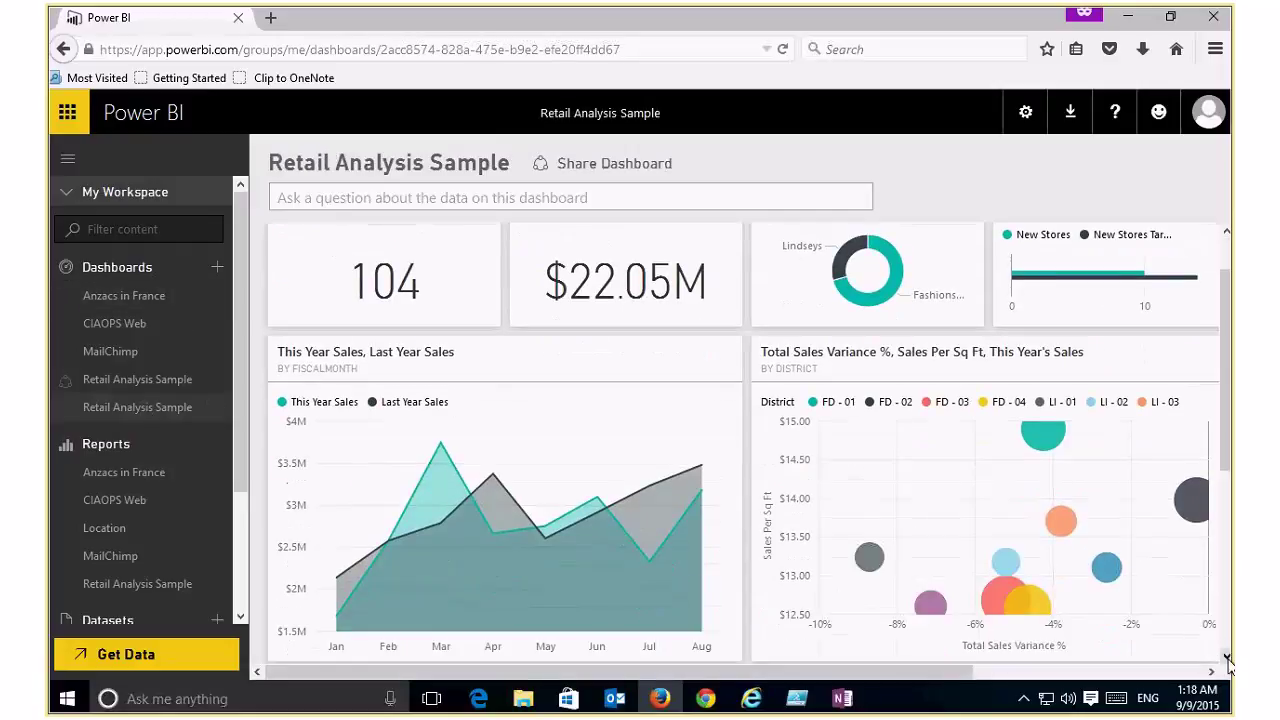
click(1227, 658)
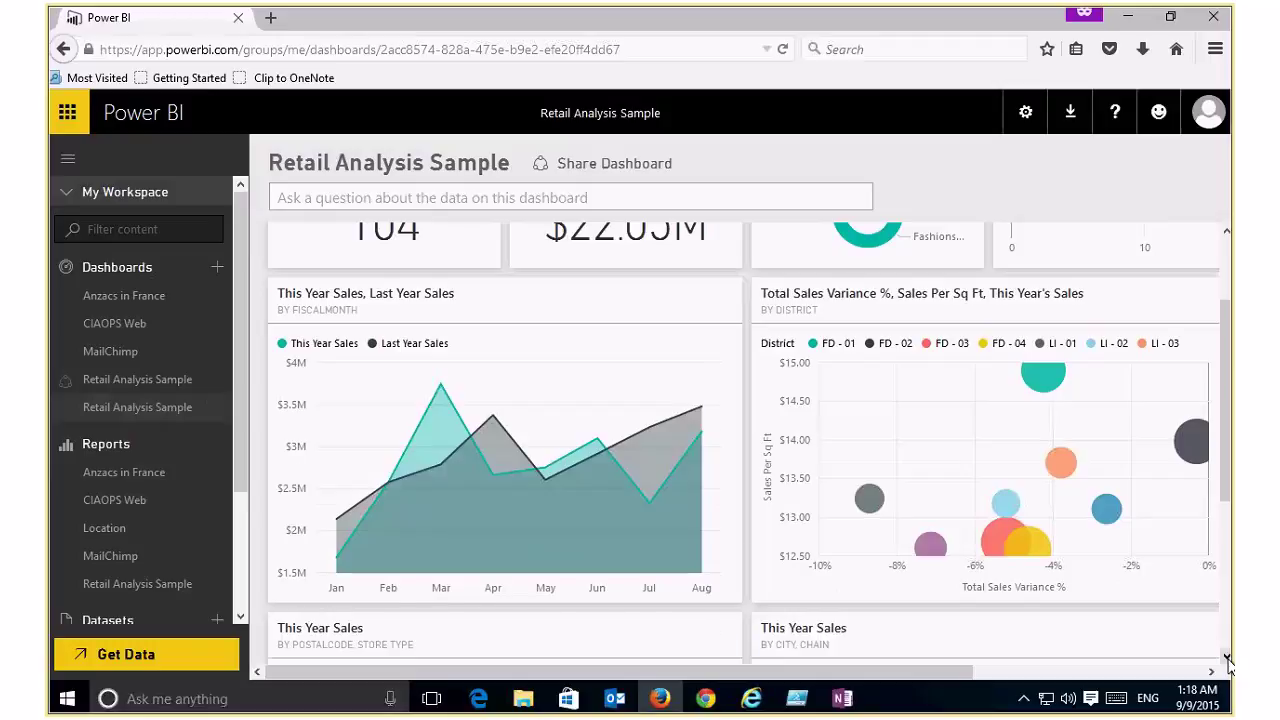
click(1227, 658)
click(1227, 658)
click(1227, 658)
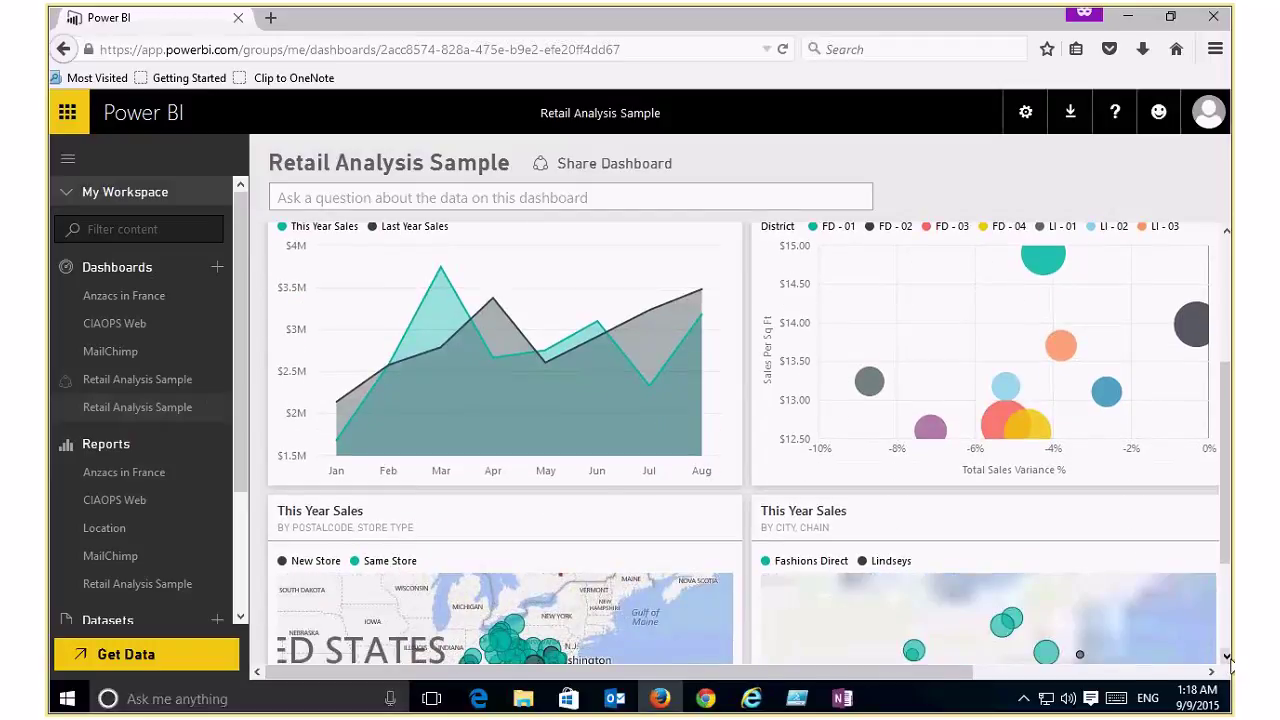
Step: Scroll back to the top and open the report behind the Last Year's Sales tile
scroll(1228, 645, down, 3)
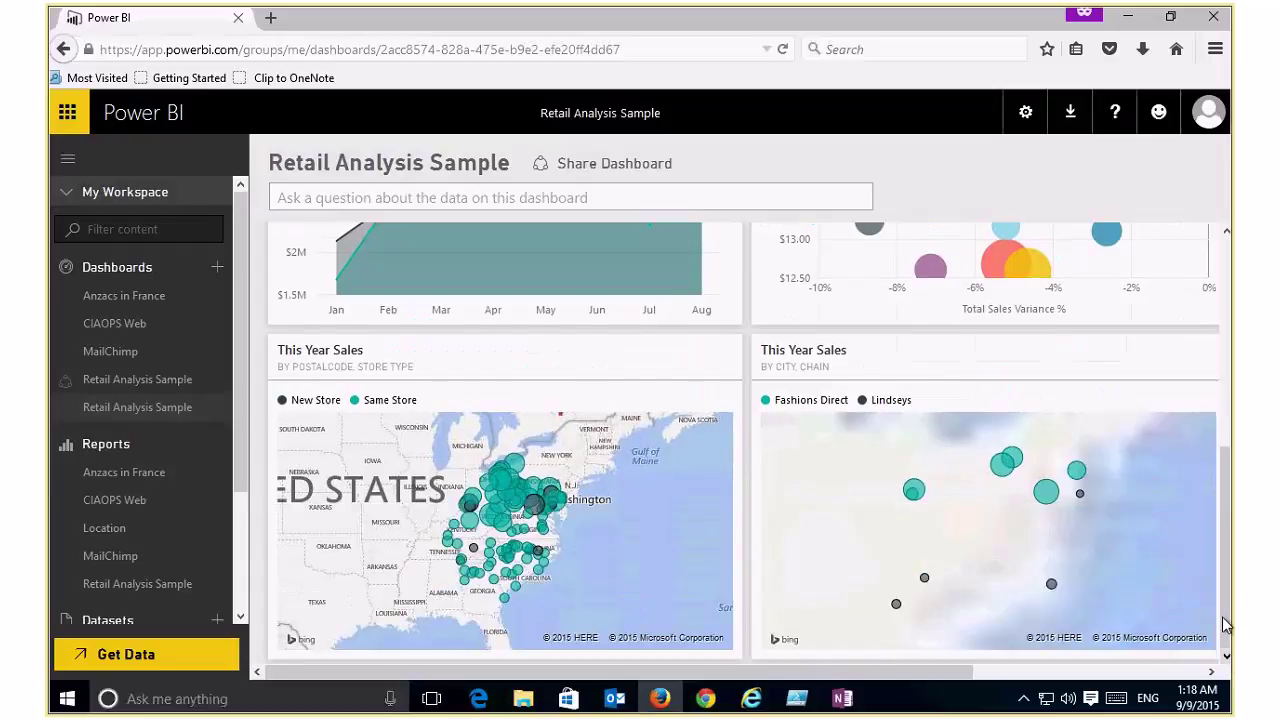
drag(1222, 594, 1233, 403)
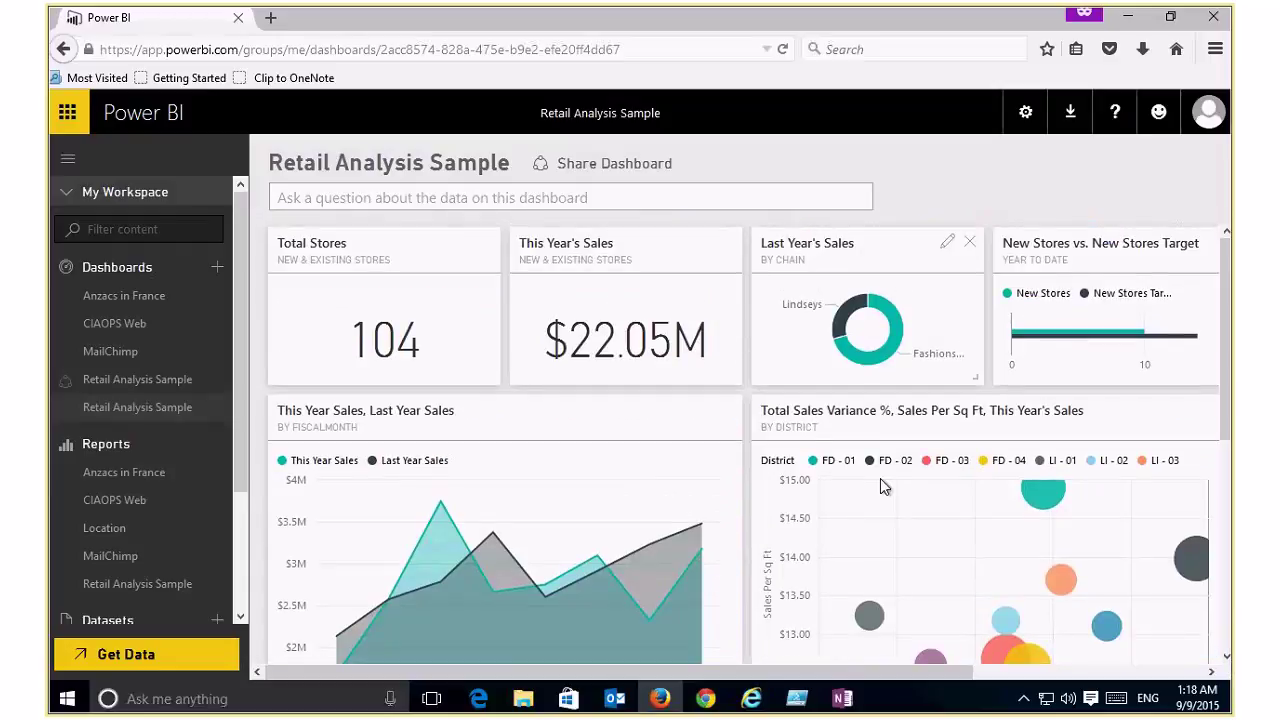
click(897, 341)
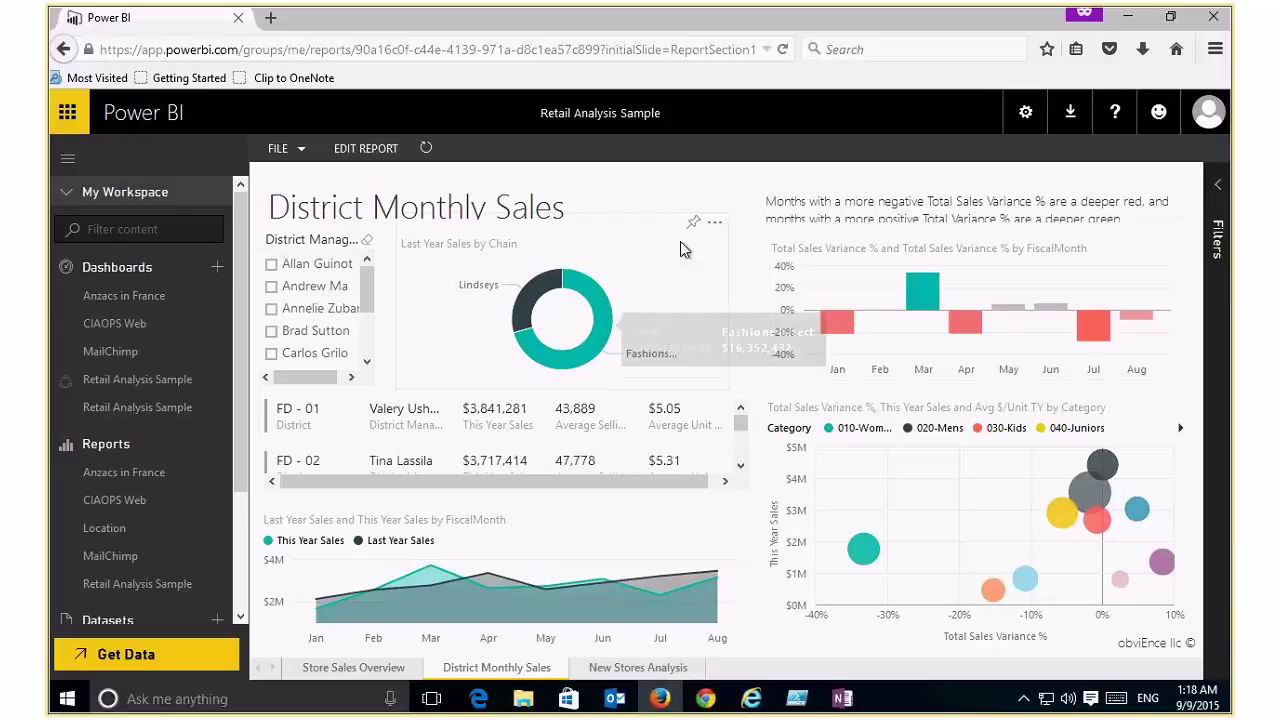
Step: Filter the Retail Analysis Sample report to July using the donut chart
click(714, 224)
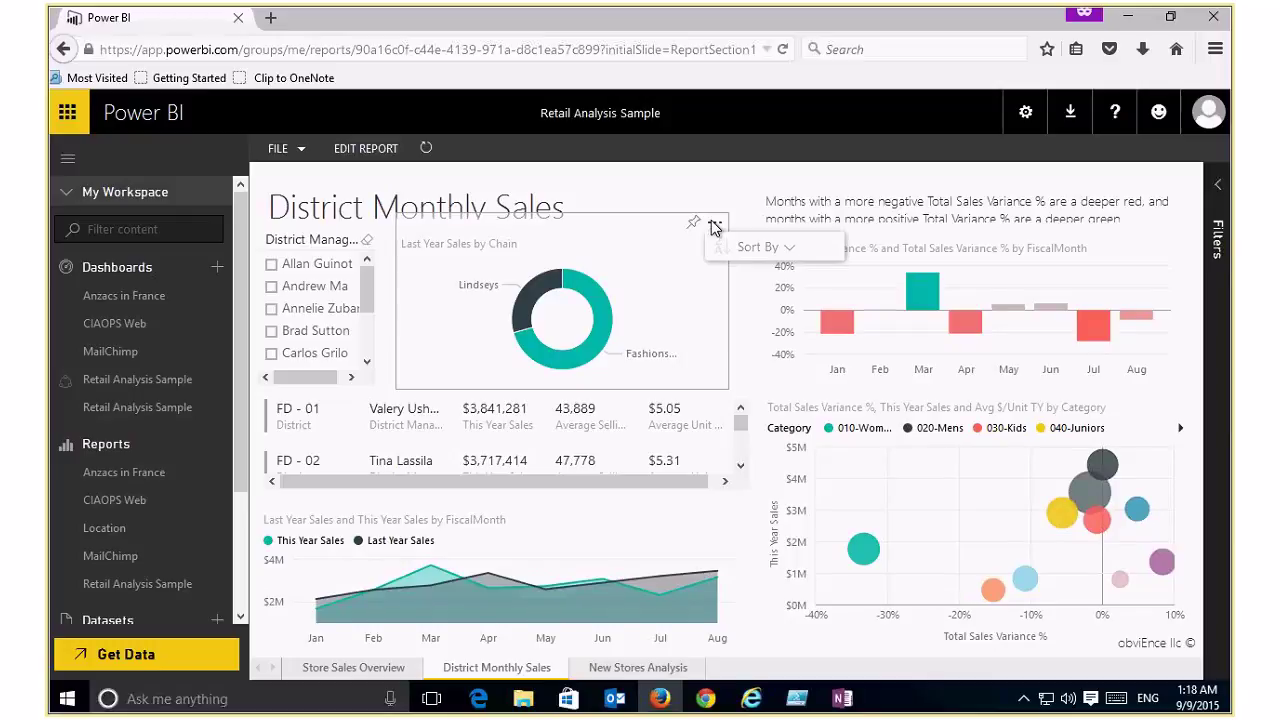
click(1098, 334)
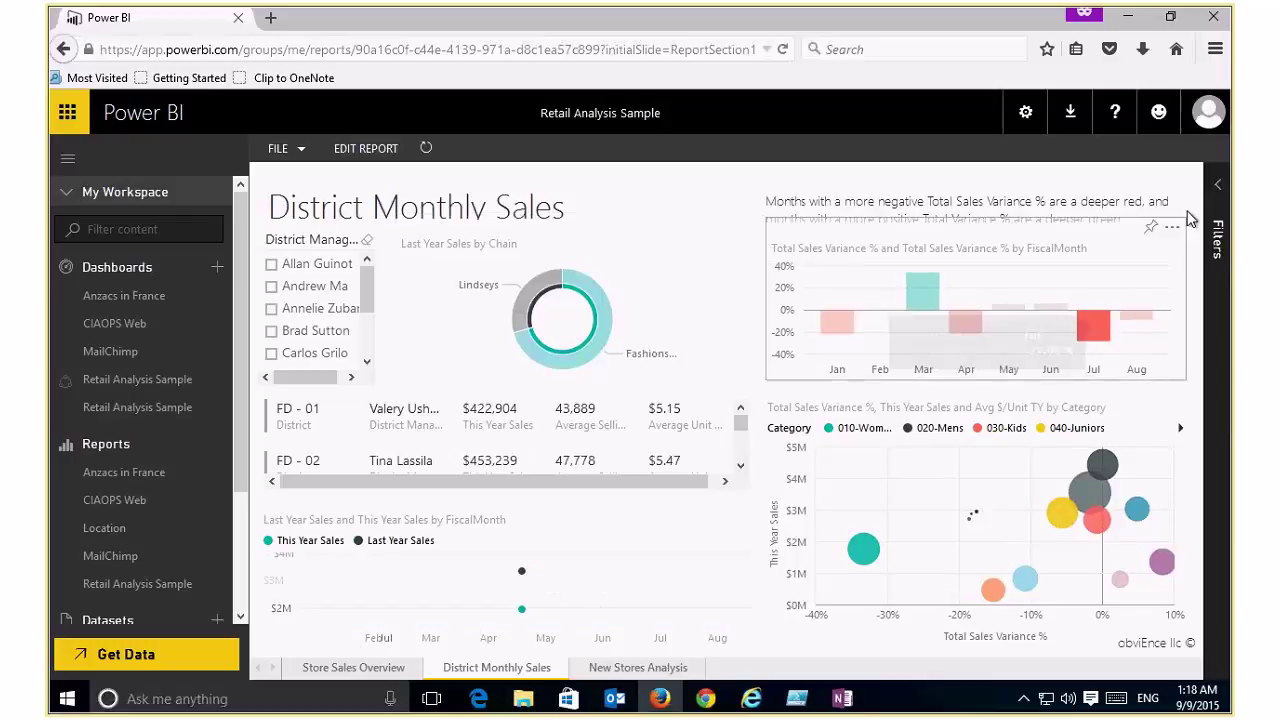
mouse_move(1092, 335)
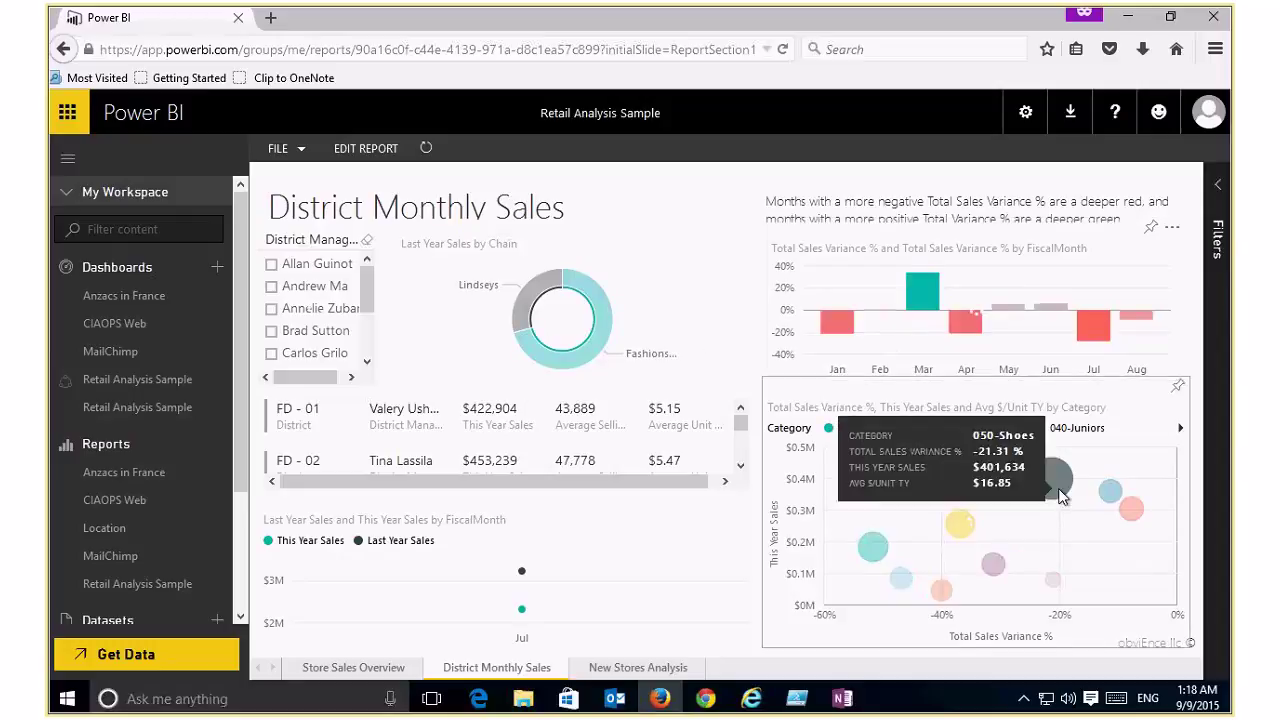
Step: Cross-highlight by the 030-Kids category, expand the filters, then reload the report on Store Sales Overview
click(1125, 510)
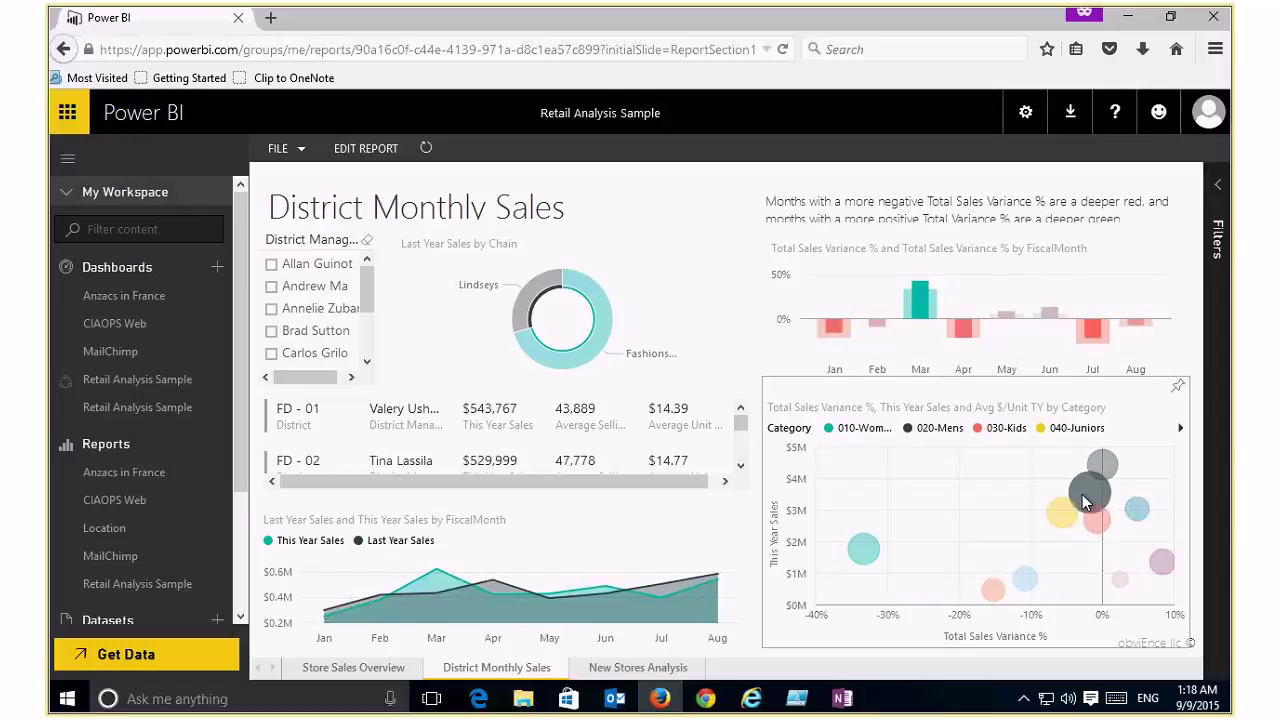
mouse_move(1092, 507)
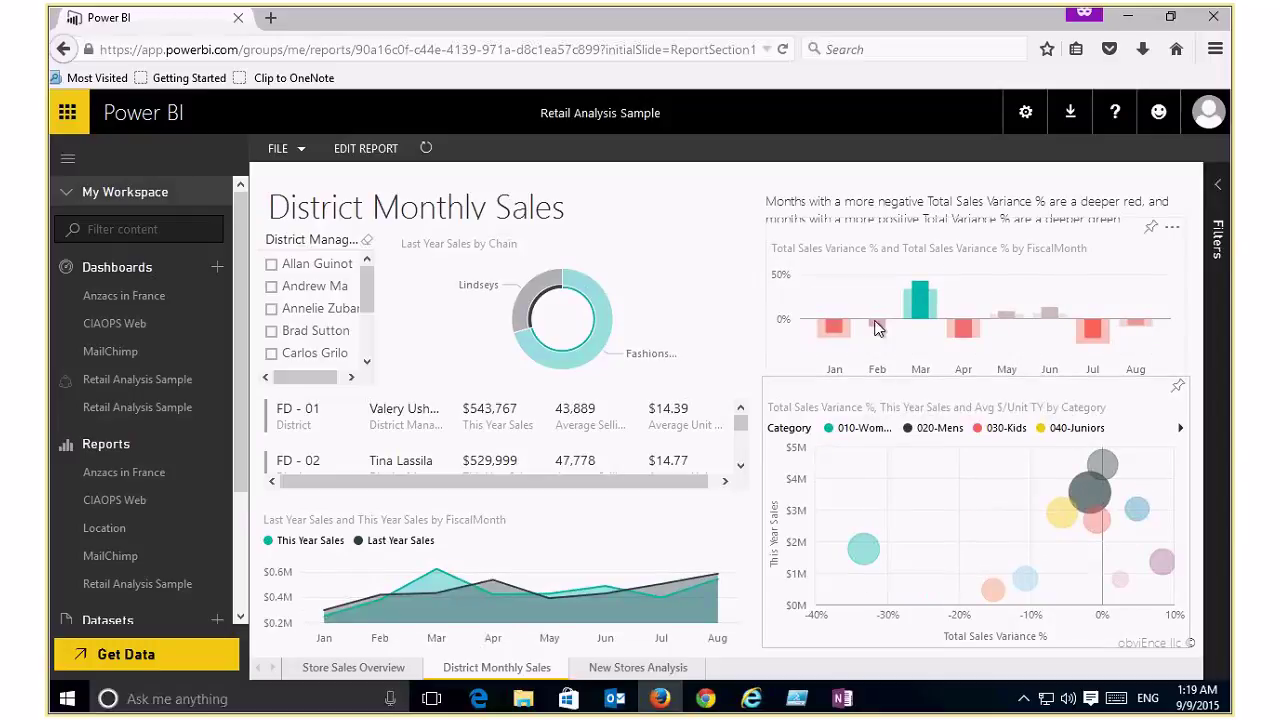
click(1210, 191)
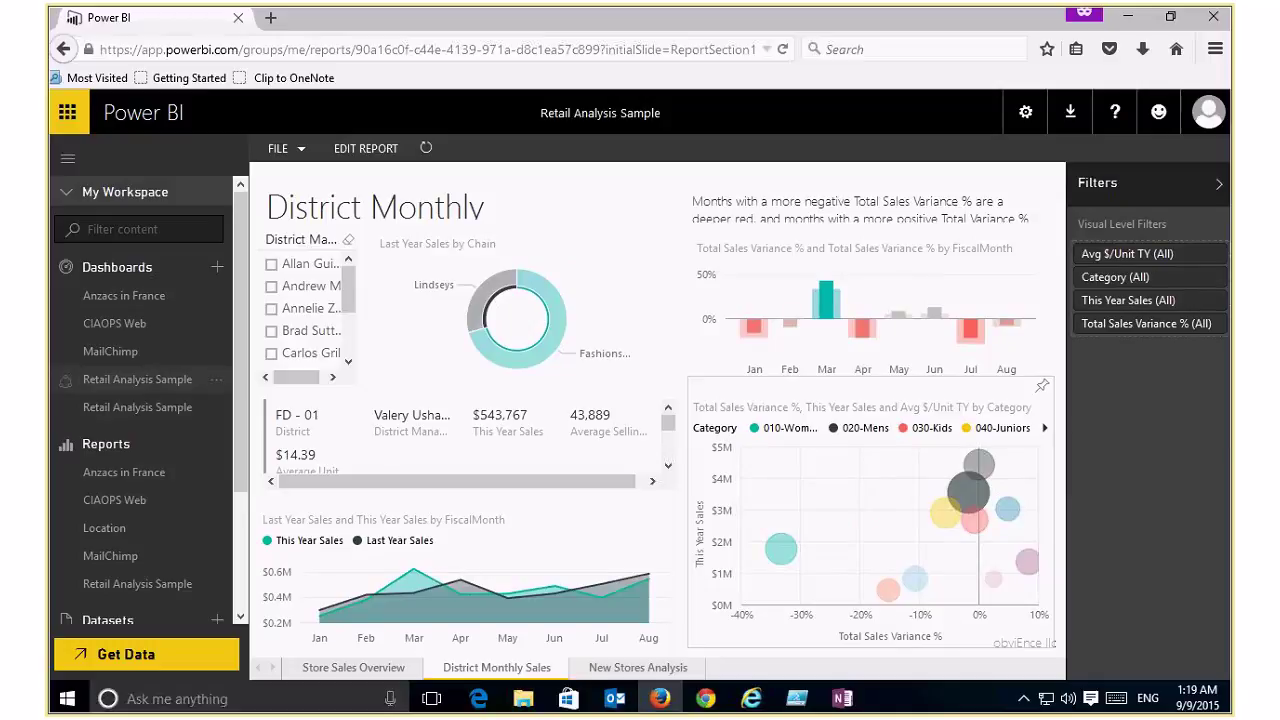
click(139, 584)
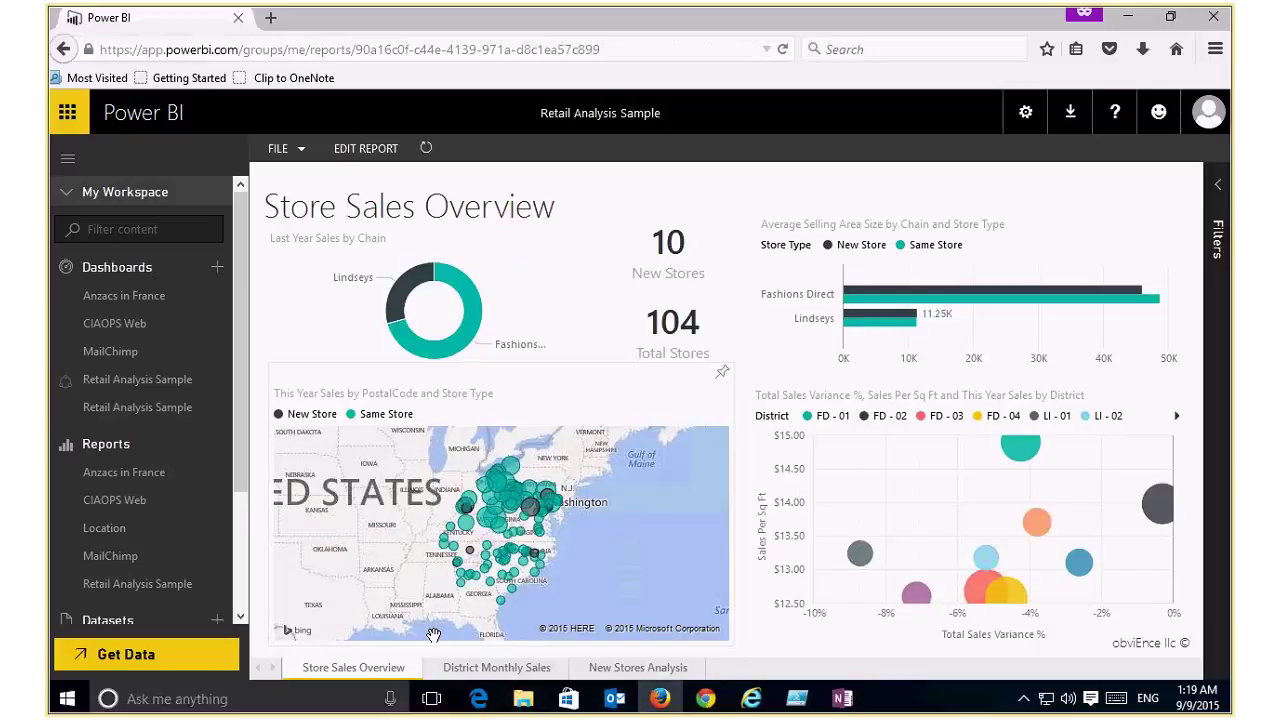
Step: View the District Monthly Sales and New Stores Analysis pages, then open the Anzacs in France dashboard
click(470, 668)
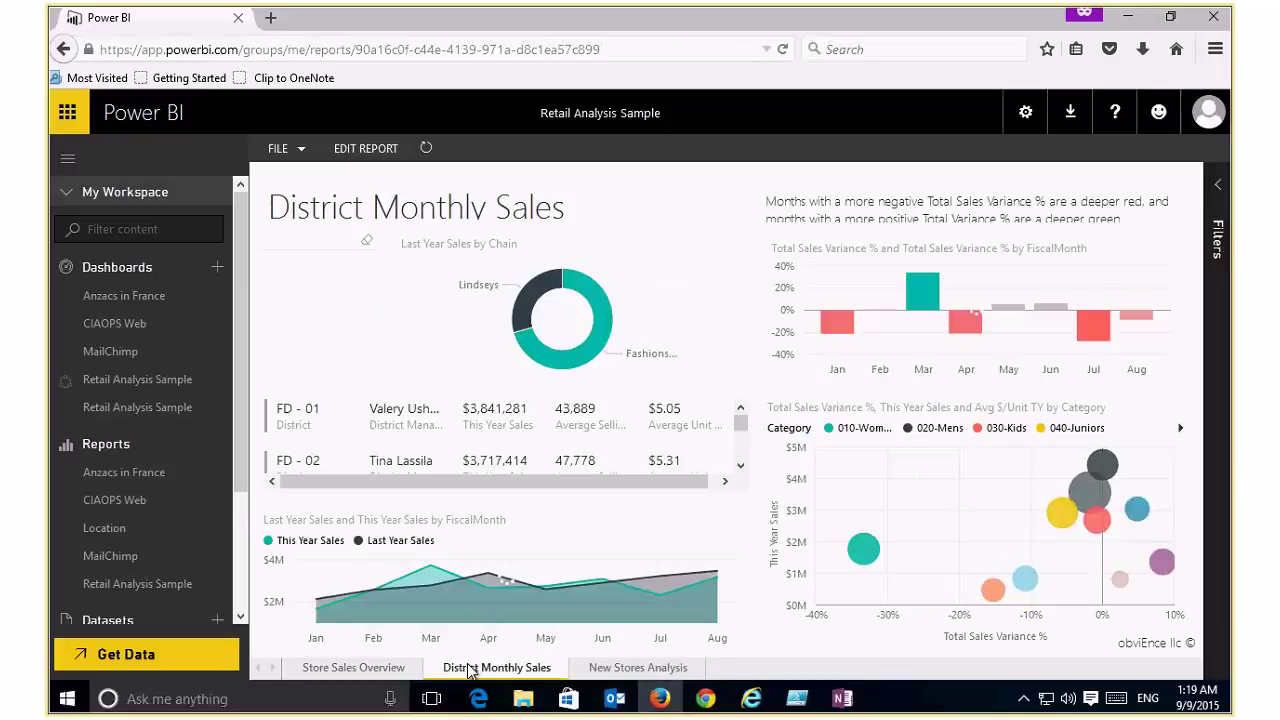
click(615, 670)
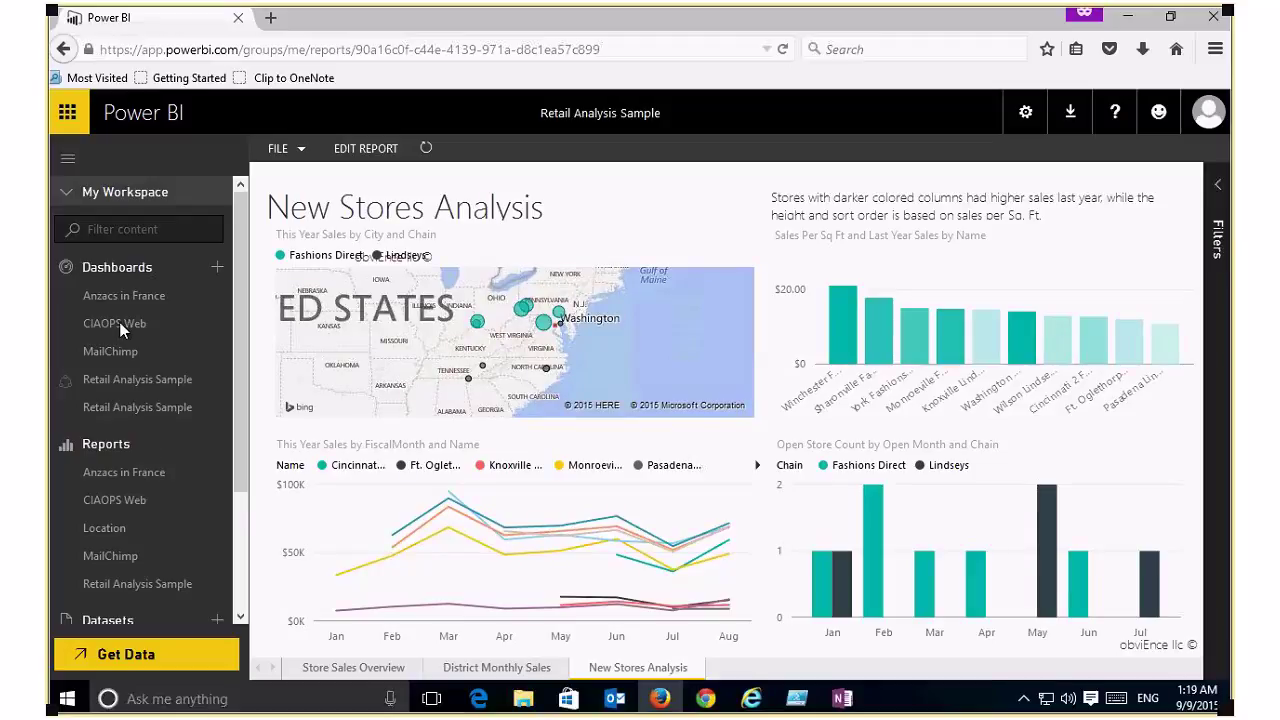
click(106, 295)
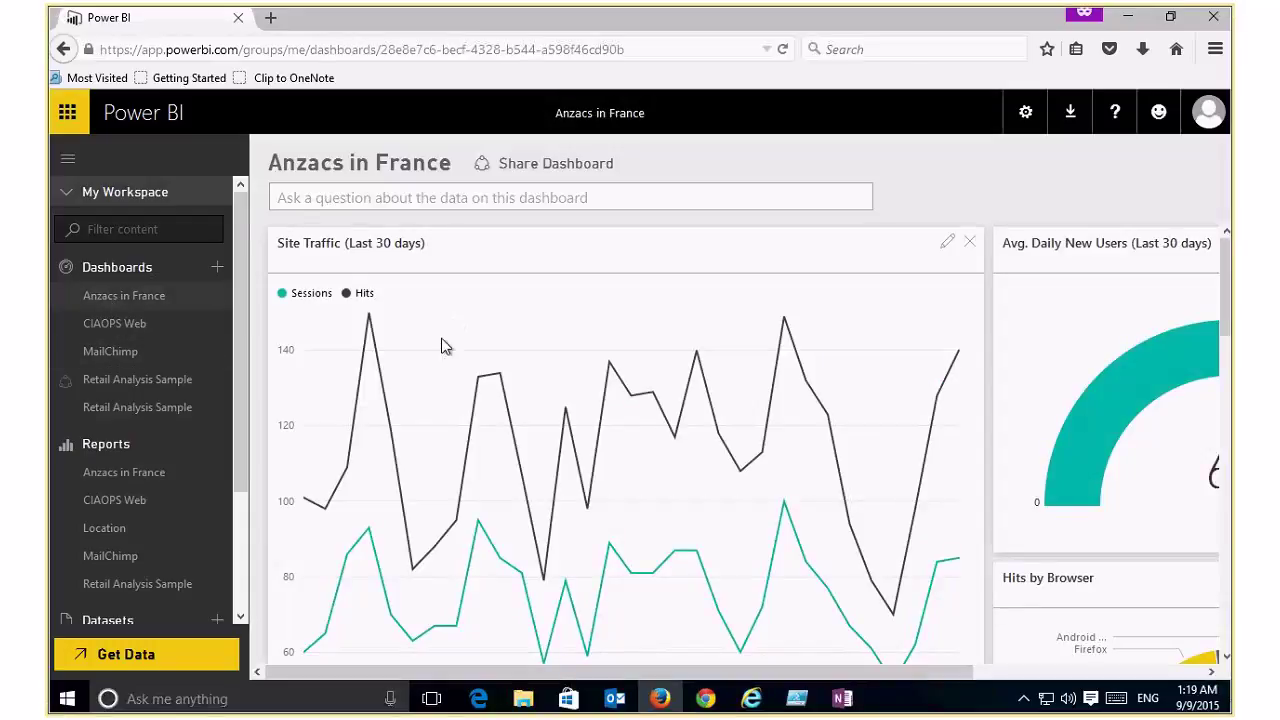
drag(848, 680, 870, 680)
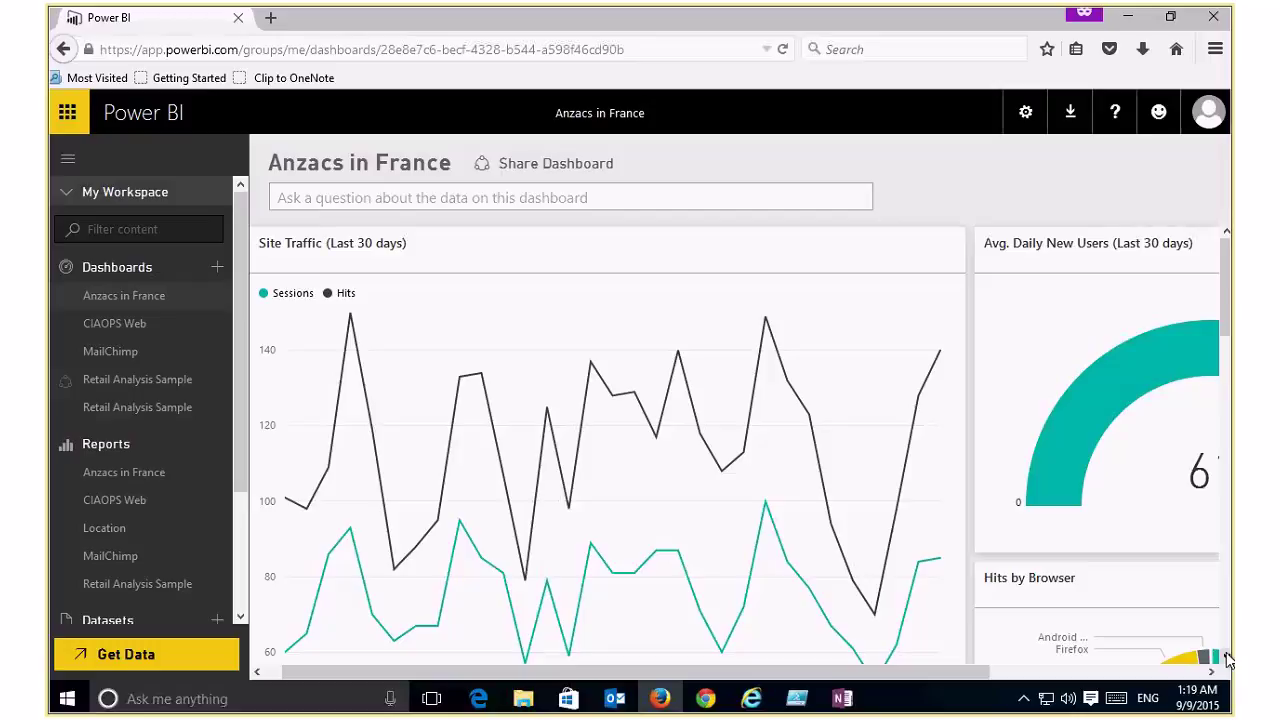
scroll(1228, 660, down, 2)
scroll(1228, 660, down, 1)
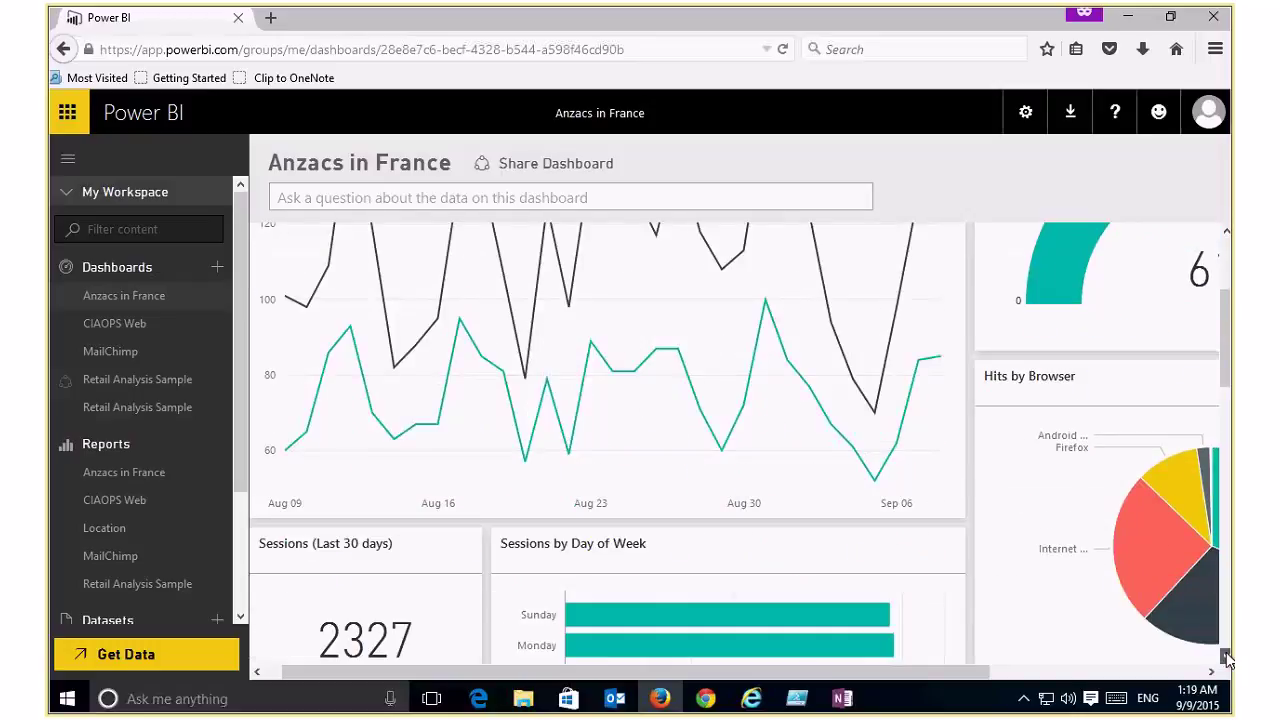
scroll(1228, 660, down, 1)
scroll(1228, 660, down, 1)
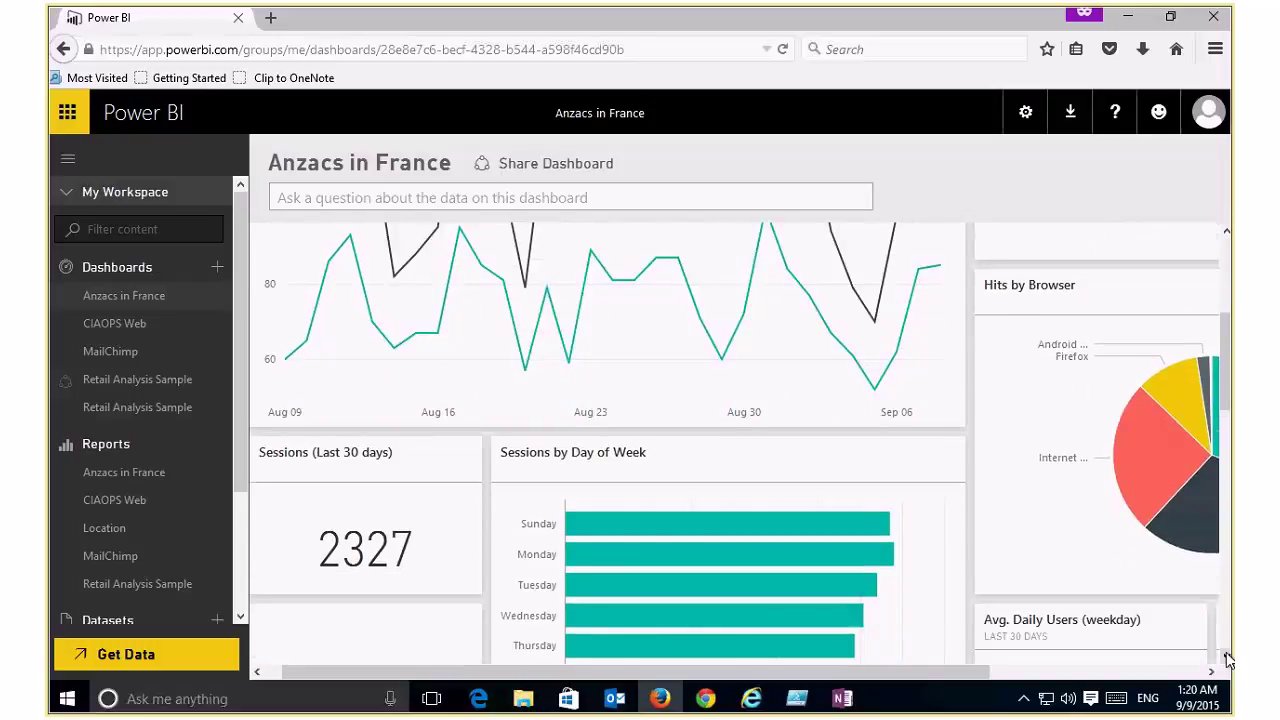
scroll(1228, 660, down, 3)
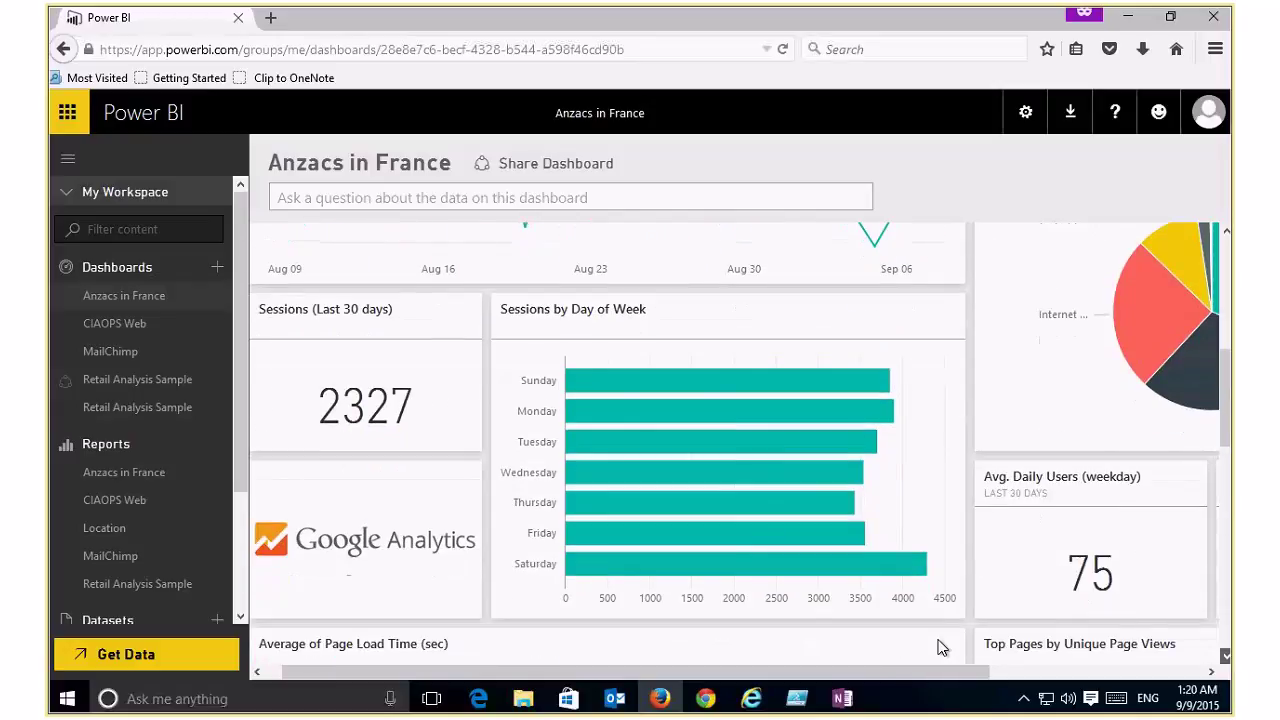
scroll(938, 648, down, 1)
drag(935, 680, 1154, 670)
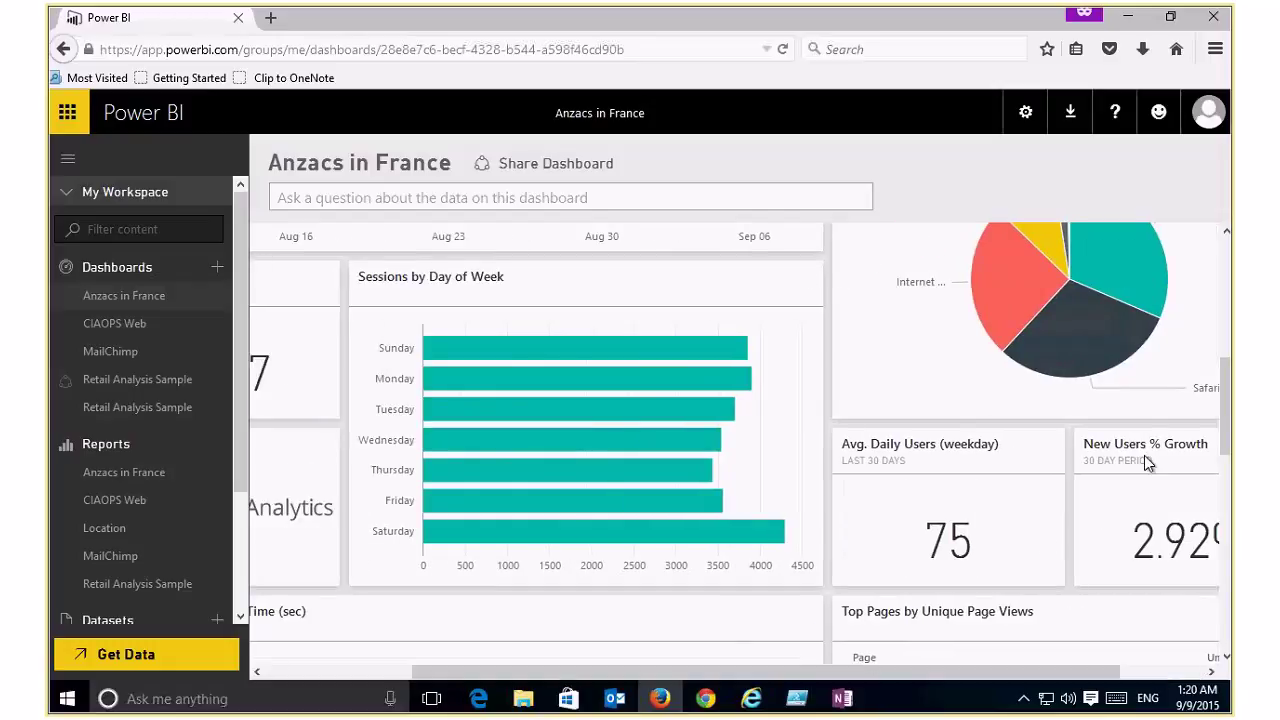
drag(1224, 420, 1211, 280)
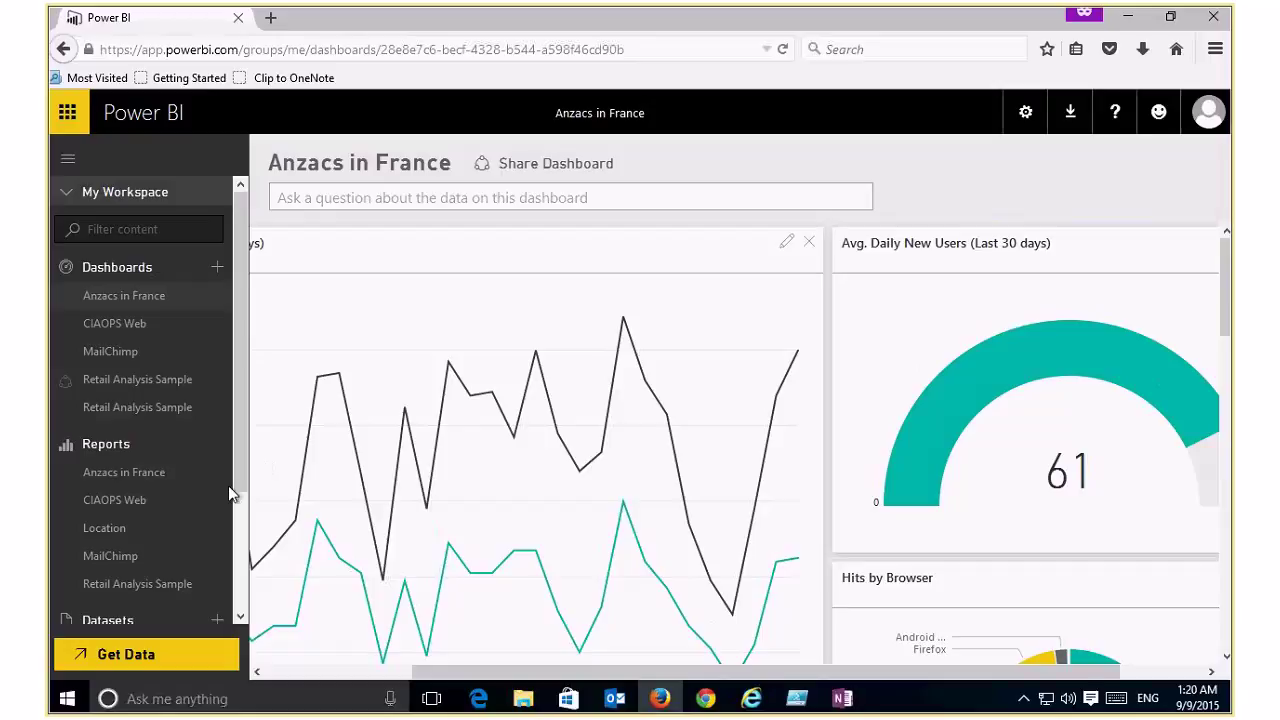
Step: Open the Anzacs in France report, dismiss the welcome message, and go to the System Usage page
click(162, 477)
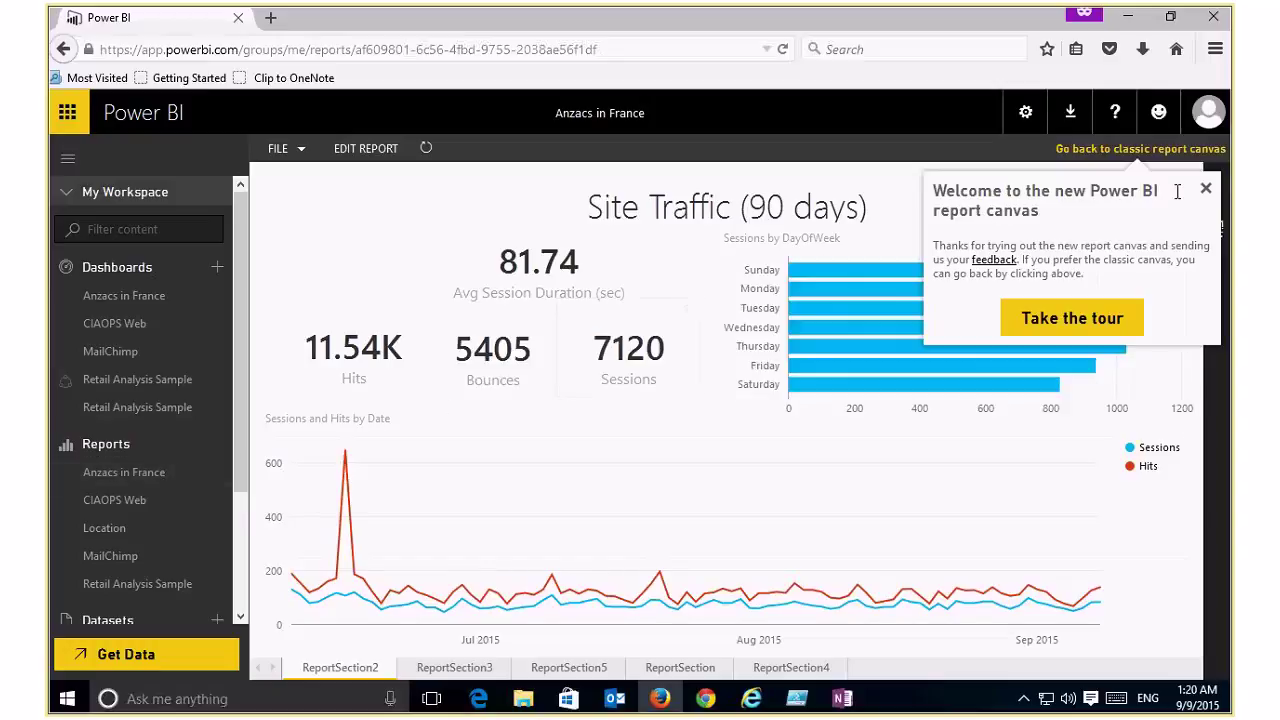
click(1205, 188)
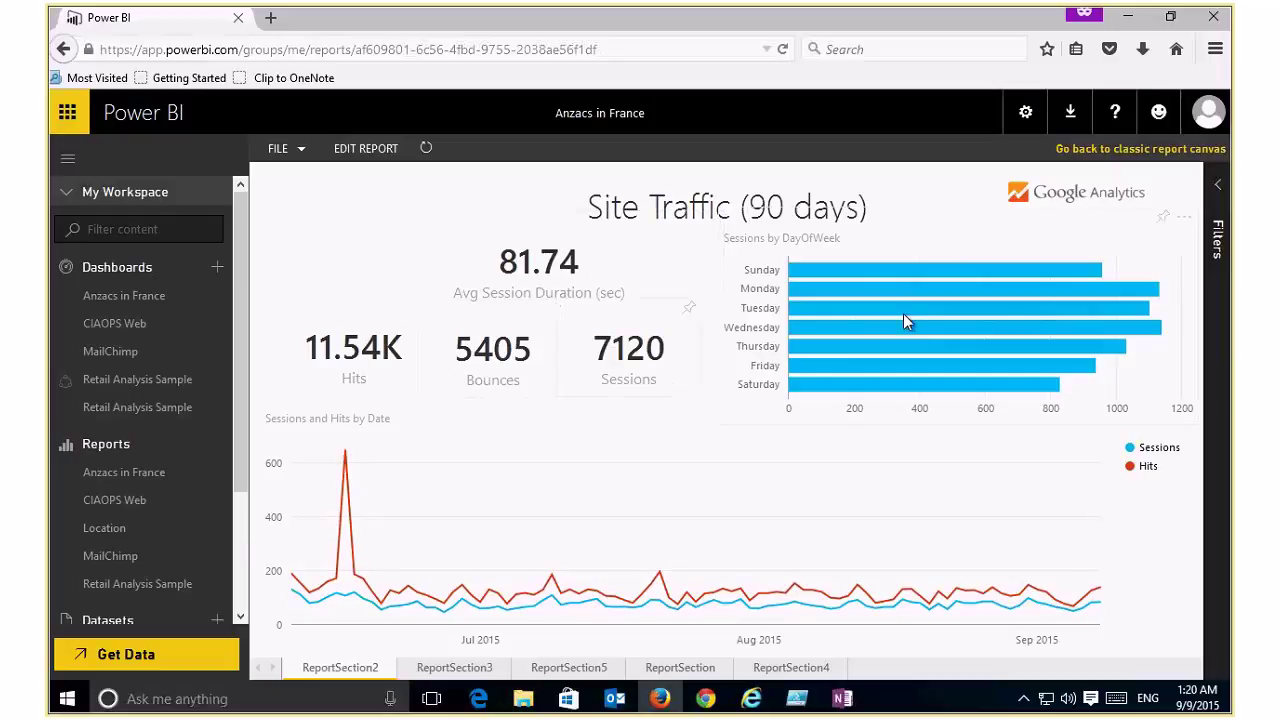
click(477, 670)
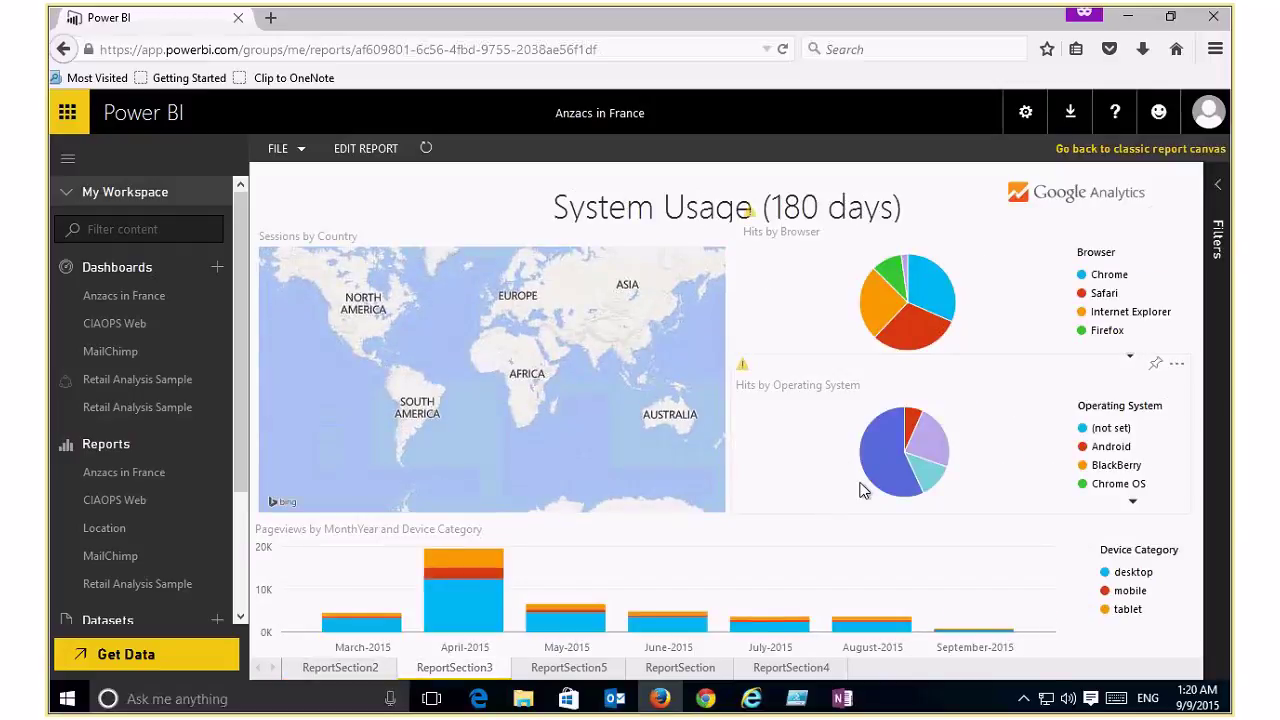
Step: Cross-filter the System Usage visuals to iOS hits, then to Chrome browser hits
mouse_move(886, 480)
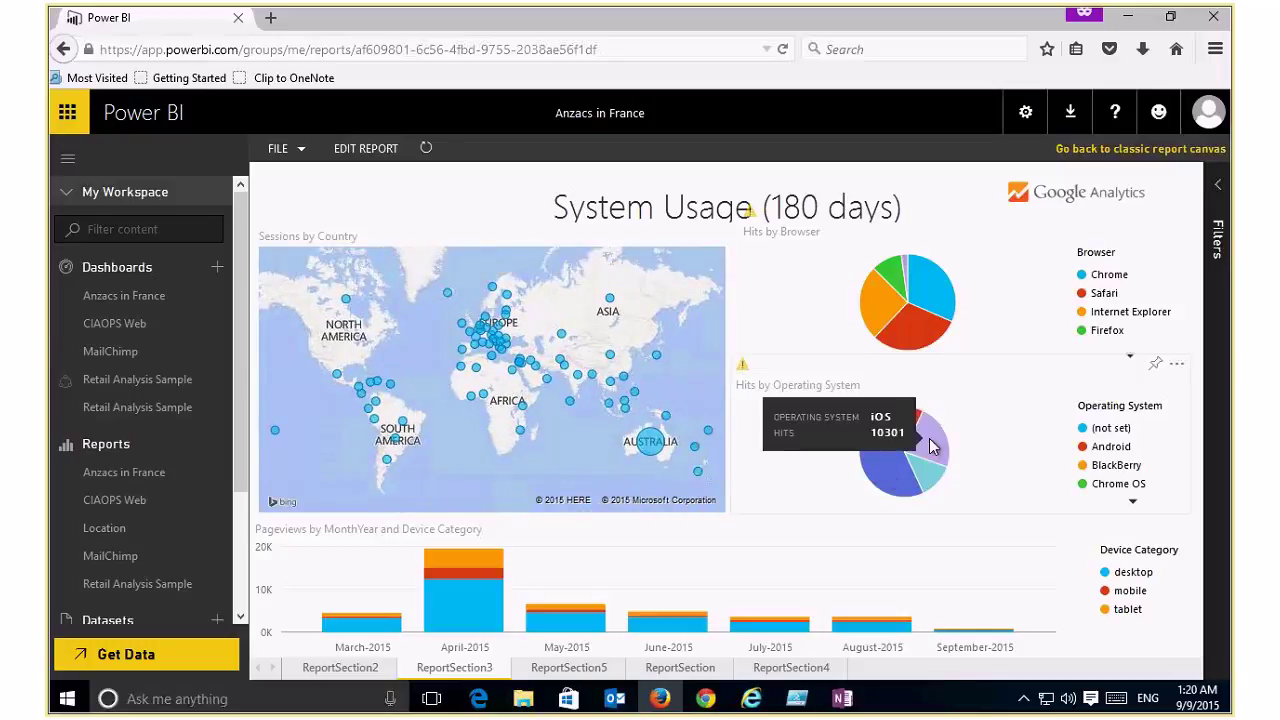
click(929, 446)
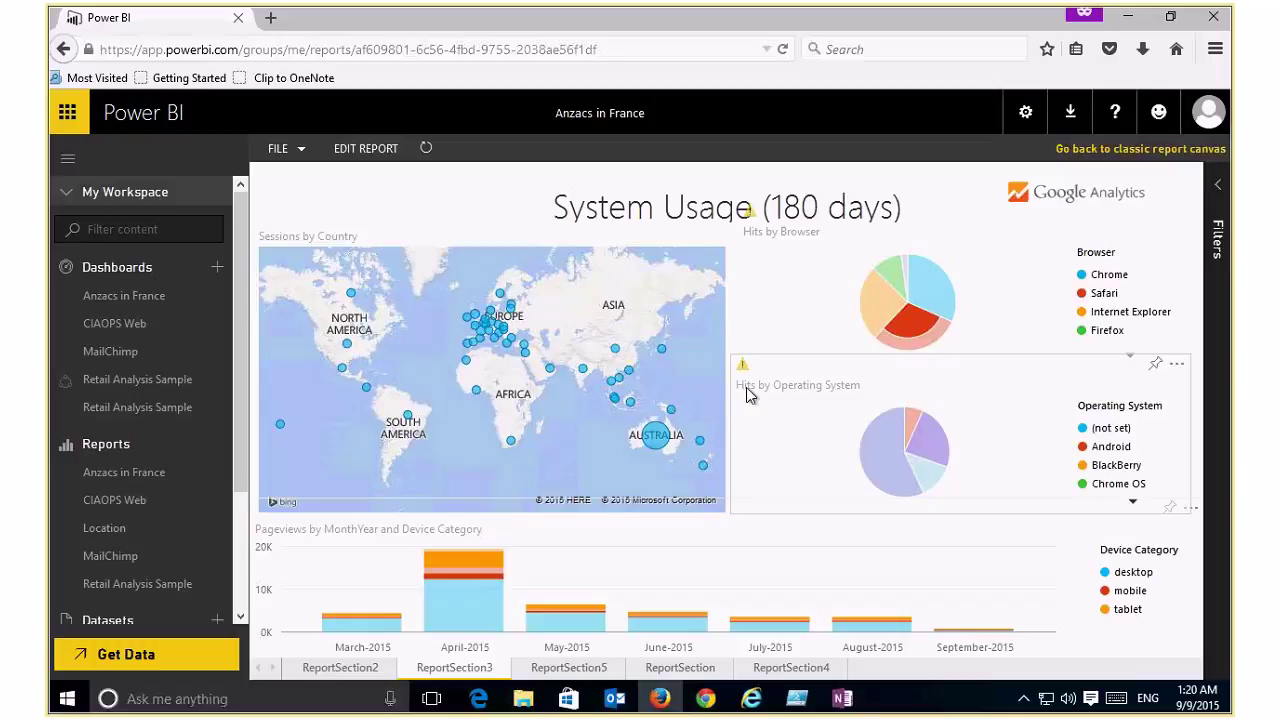
click(926, 300)
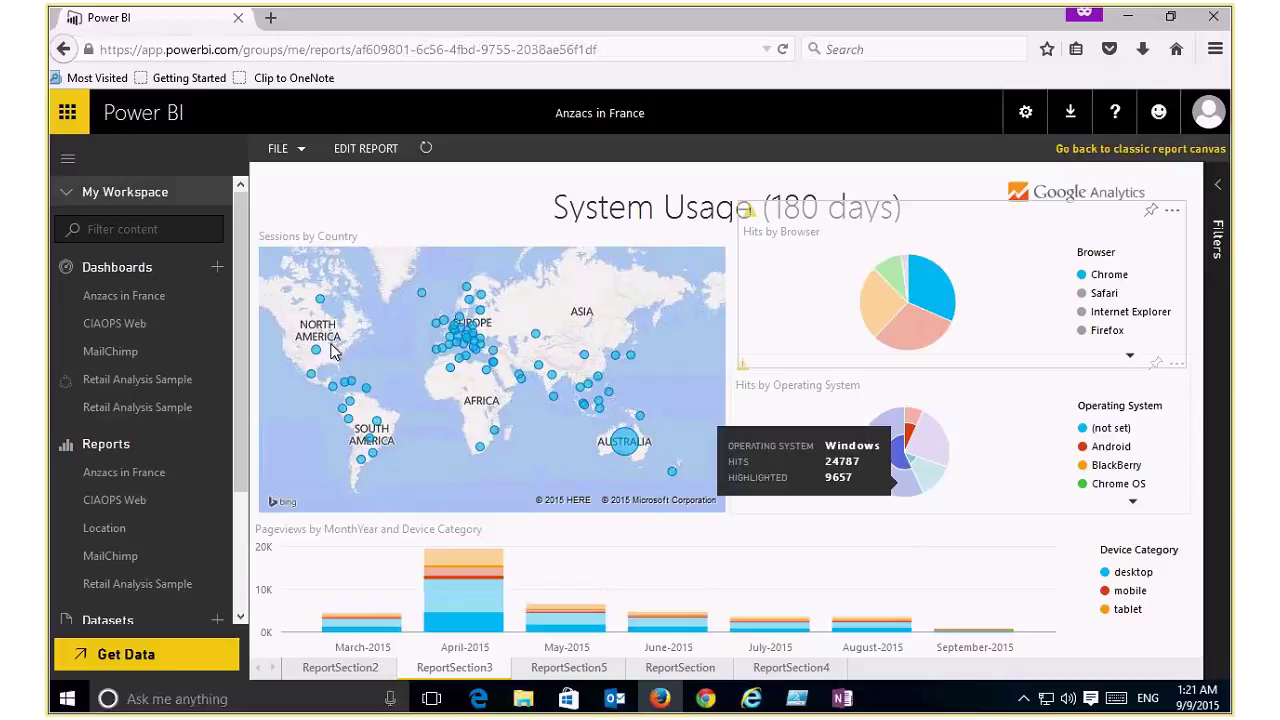
Step: View the Total Users (30 days) and Page Performance (180 days) pages, expand filters, and scroll the nav to Datasets
click(558, 669)
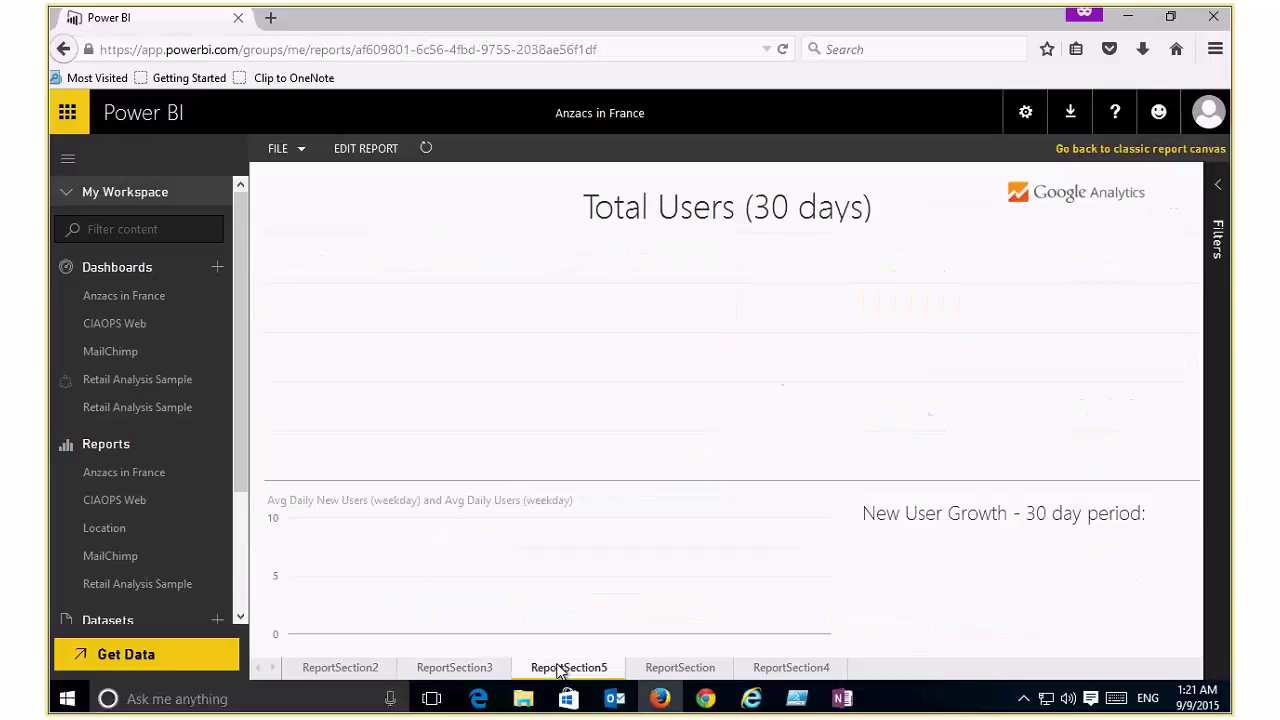
click(709, 668)
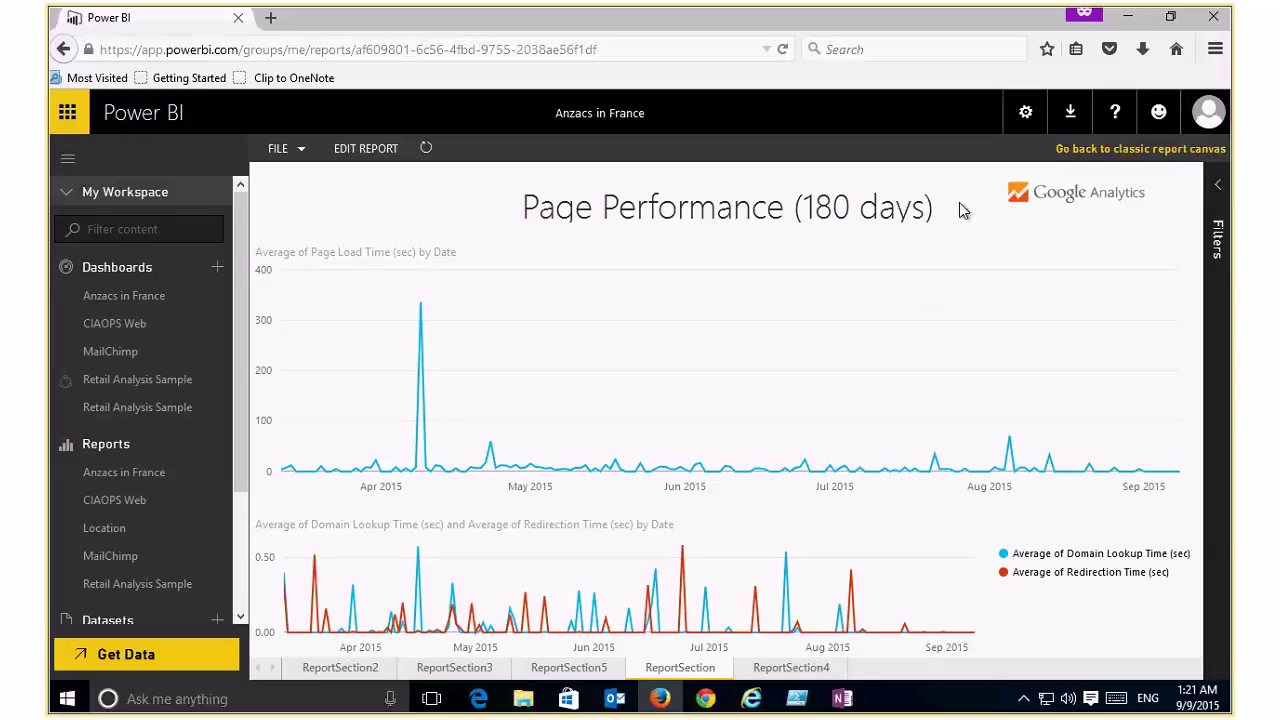
click(1218, 186)
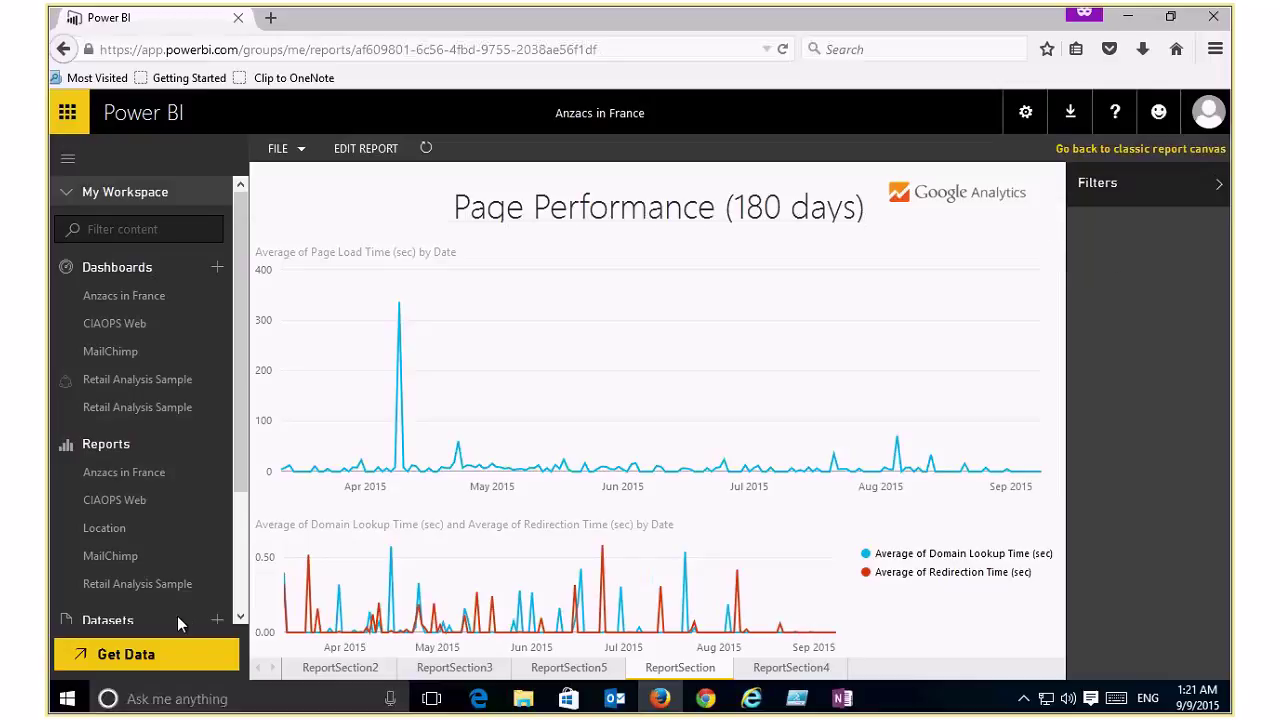
scroll(240, 592, down, 1)
scroll(240, 592, down, 3)
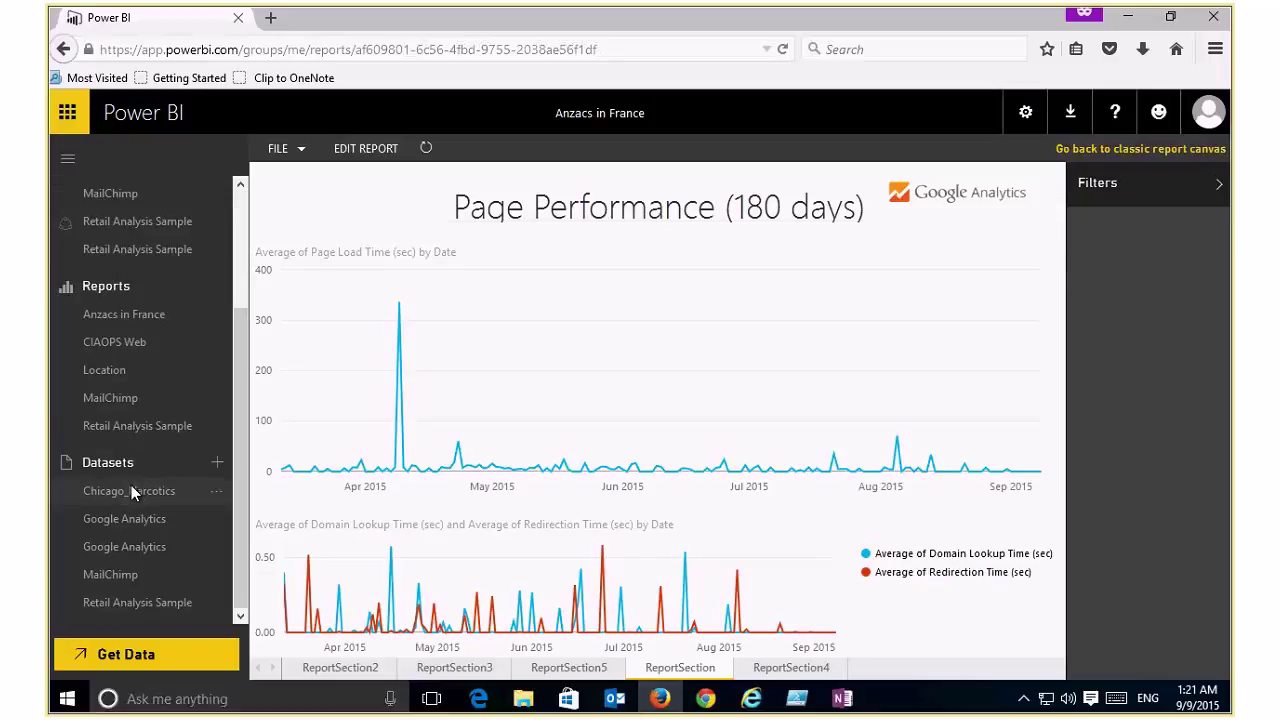
Step: Start a Chicago_Narcotics report with a widened, taller column chart of IUCR by Description
click(133, 491)
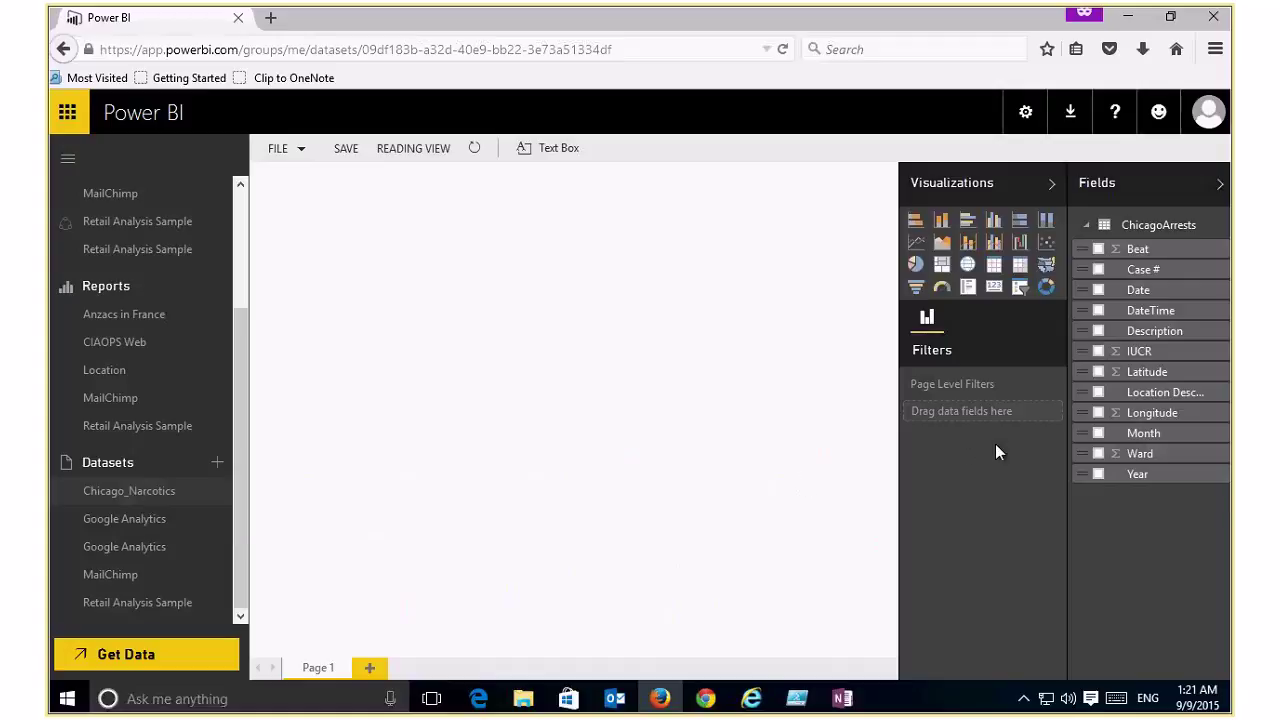
click(1097, 351)
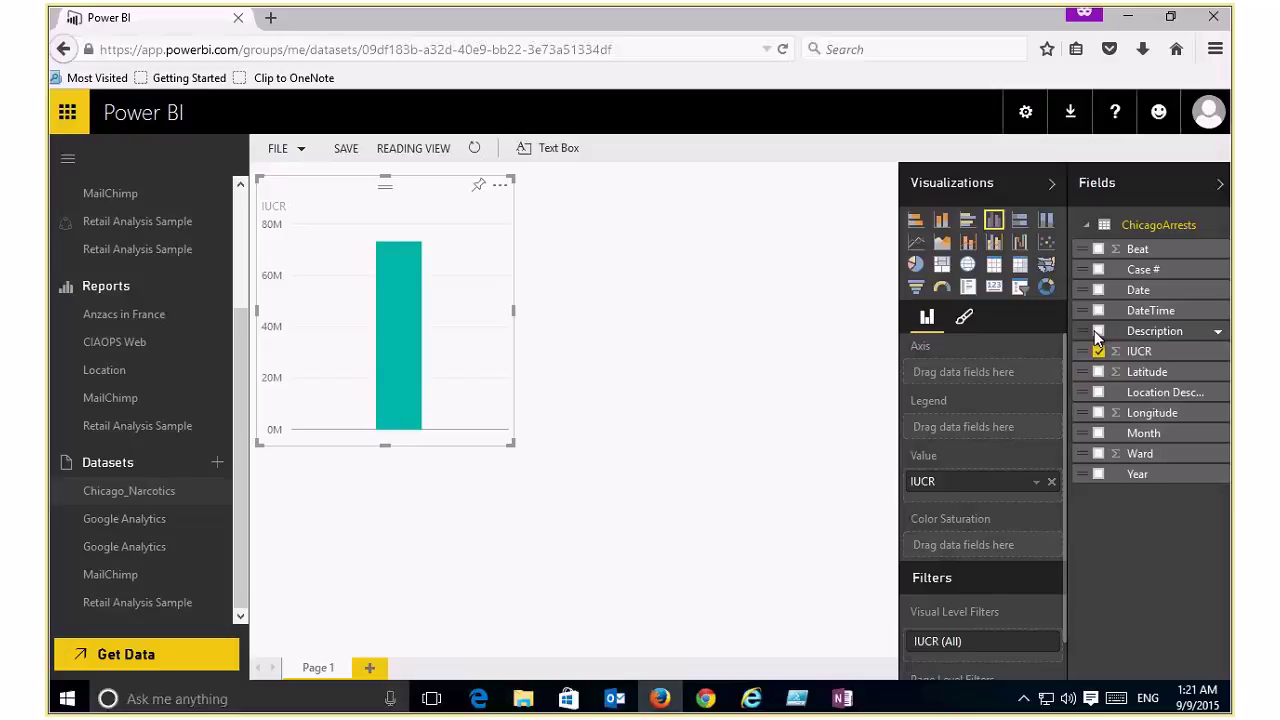
click(1098, 331)
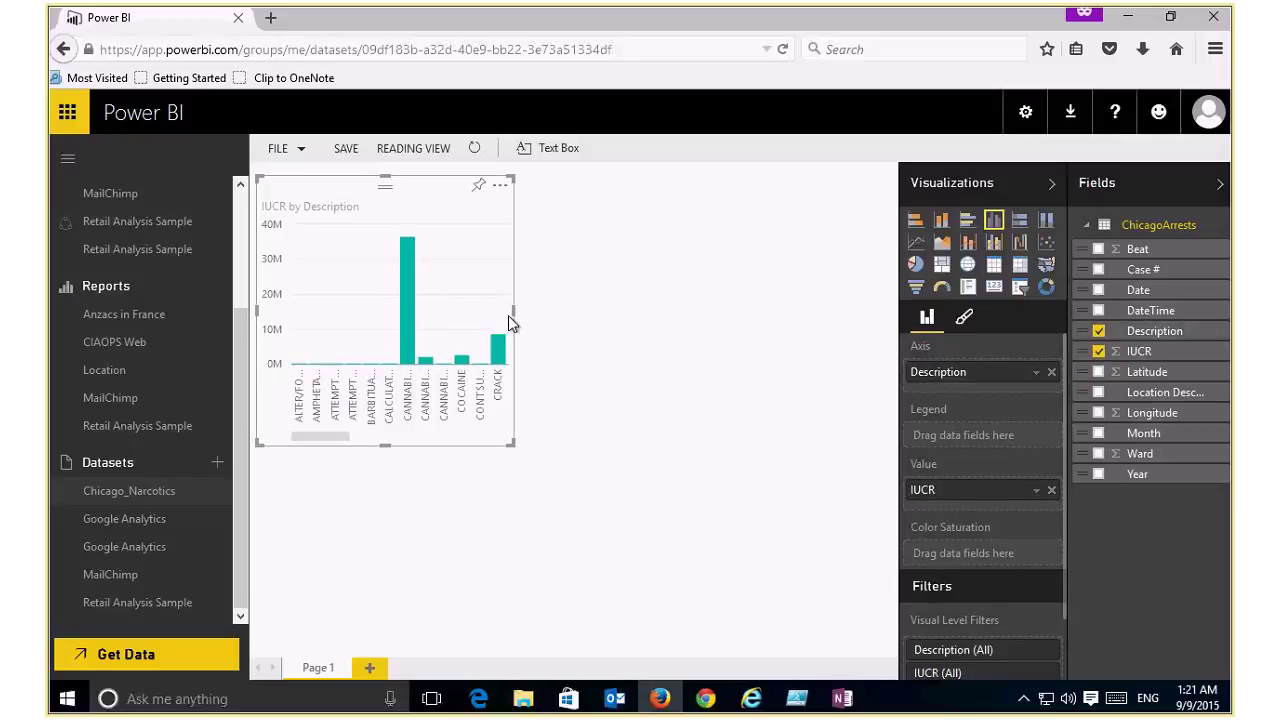
drag(508, 315, 826, 349)
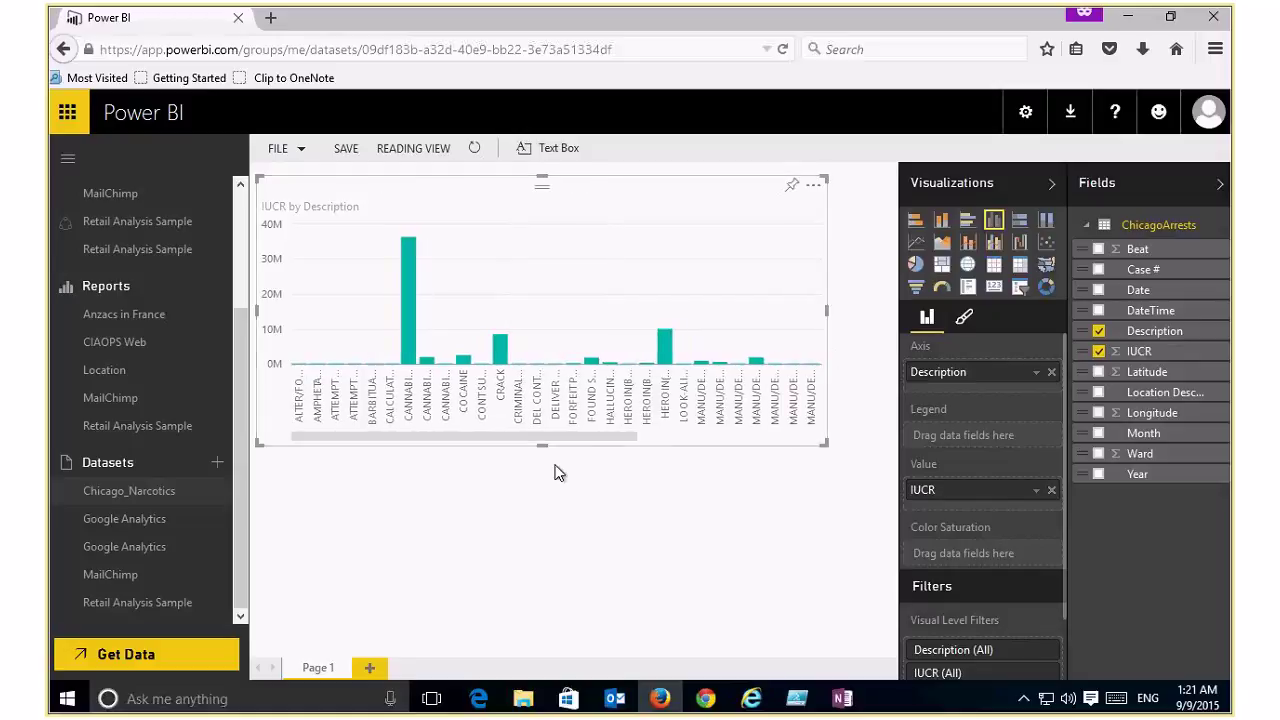
drag(541, 443, 546, 614)
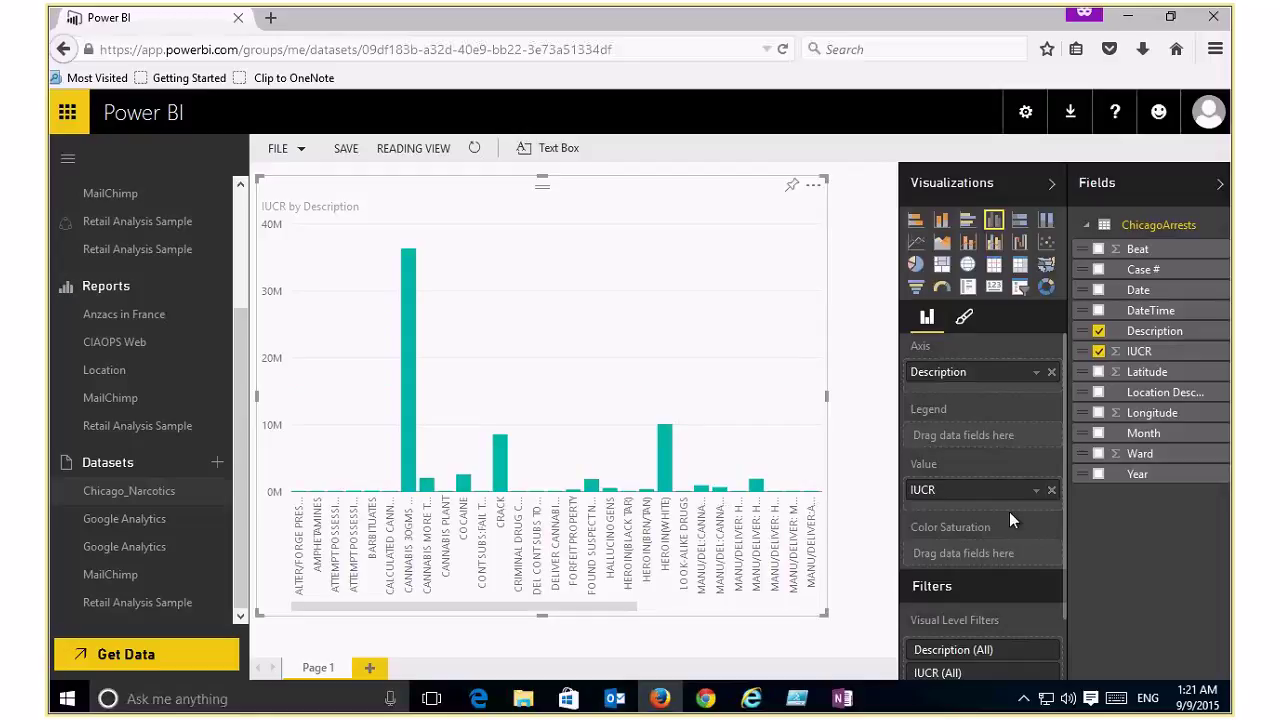
click(1036, 490)
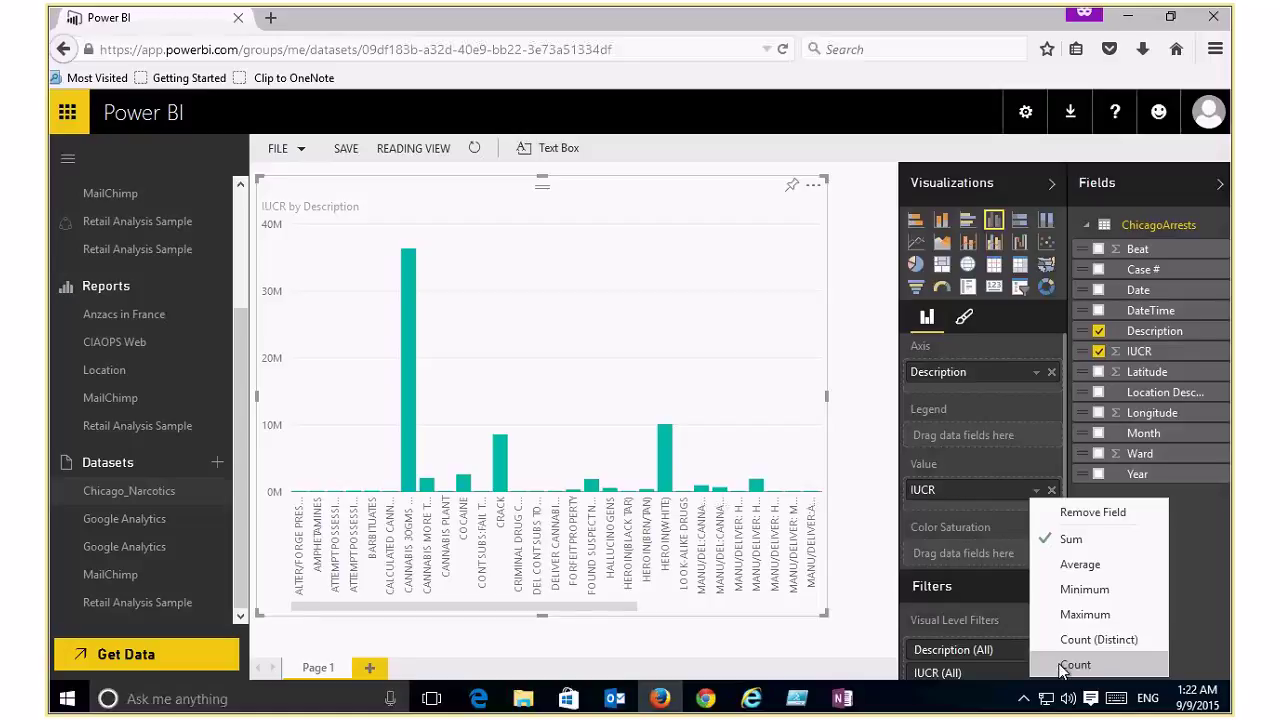
click(1062, 664)
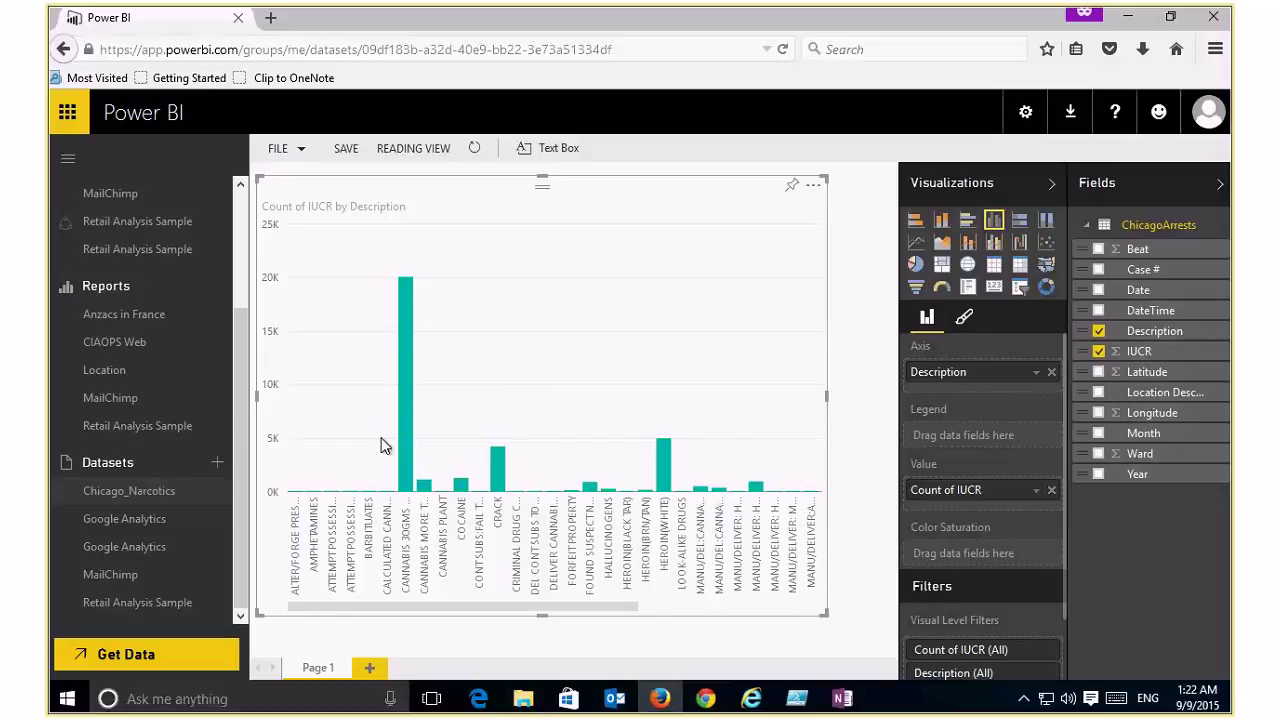
click(813, 188)
click(852, 212)
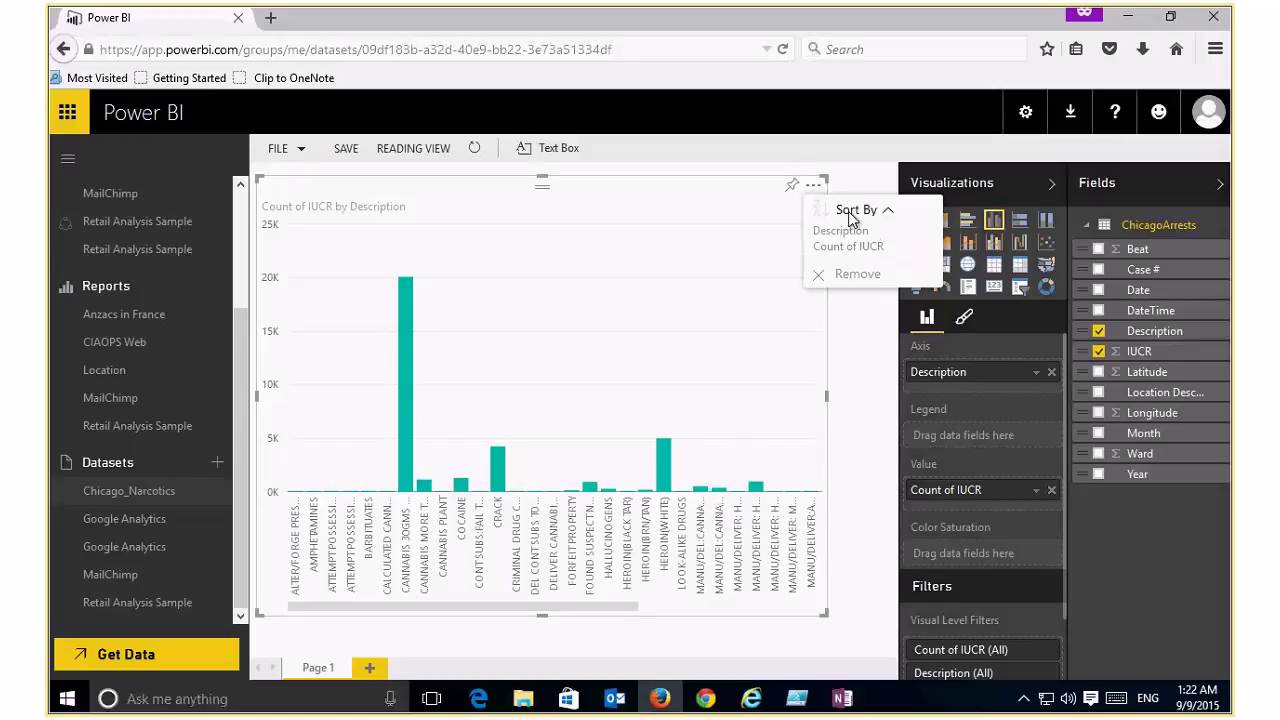
click(848, 248)
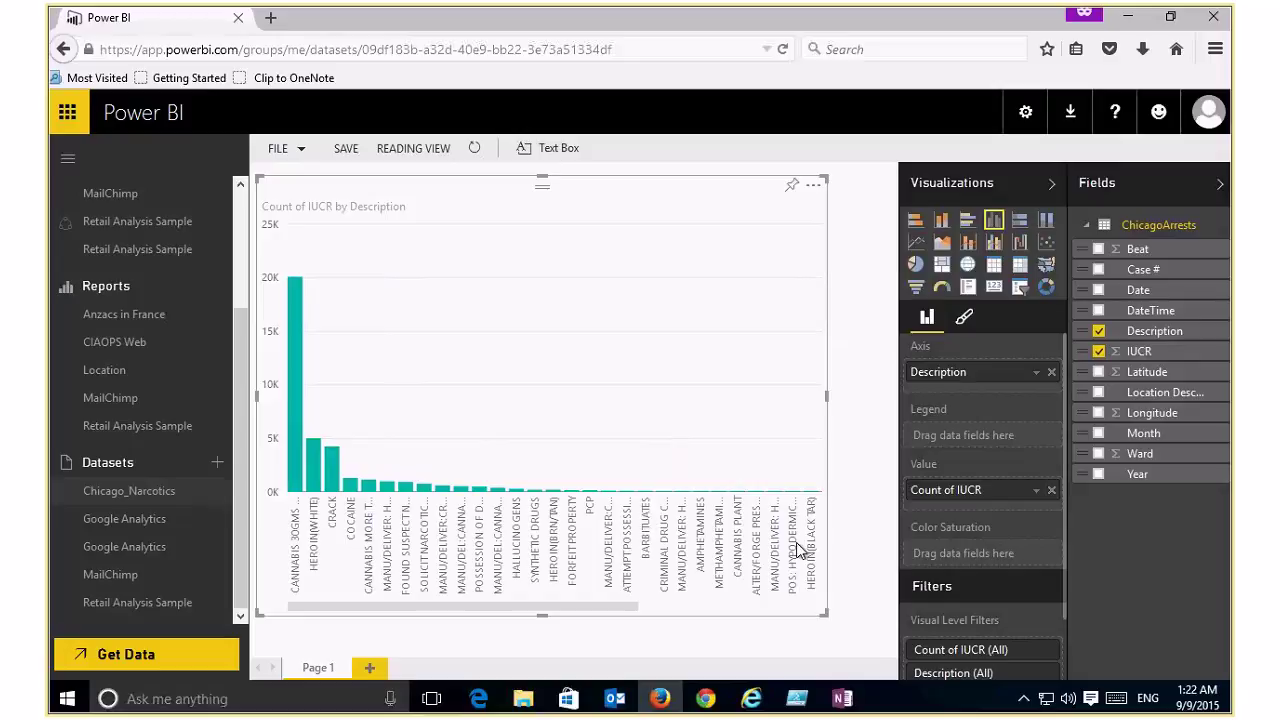
Step: Set the Count of IUCR visual-level filter to 'is greater than' 800 and apply it
click(1028, 648)
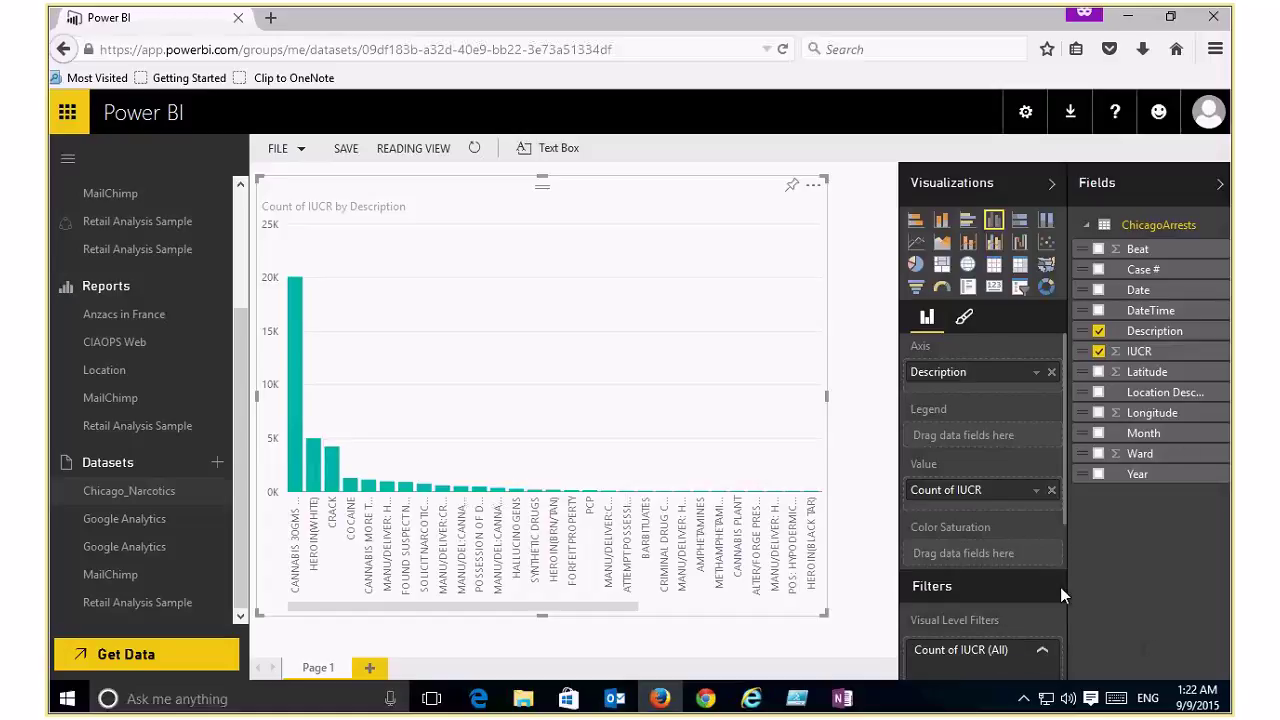
drag(1065, 501, 1065, 630)
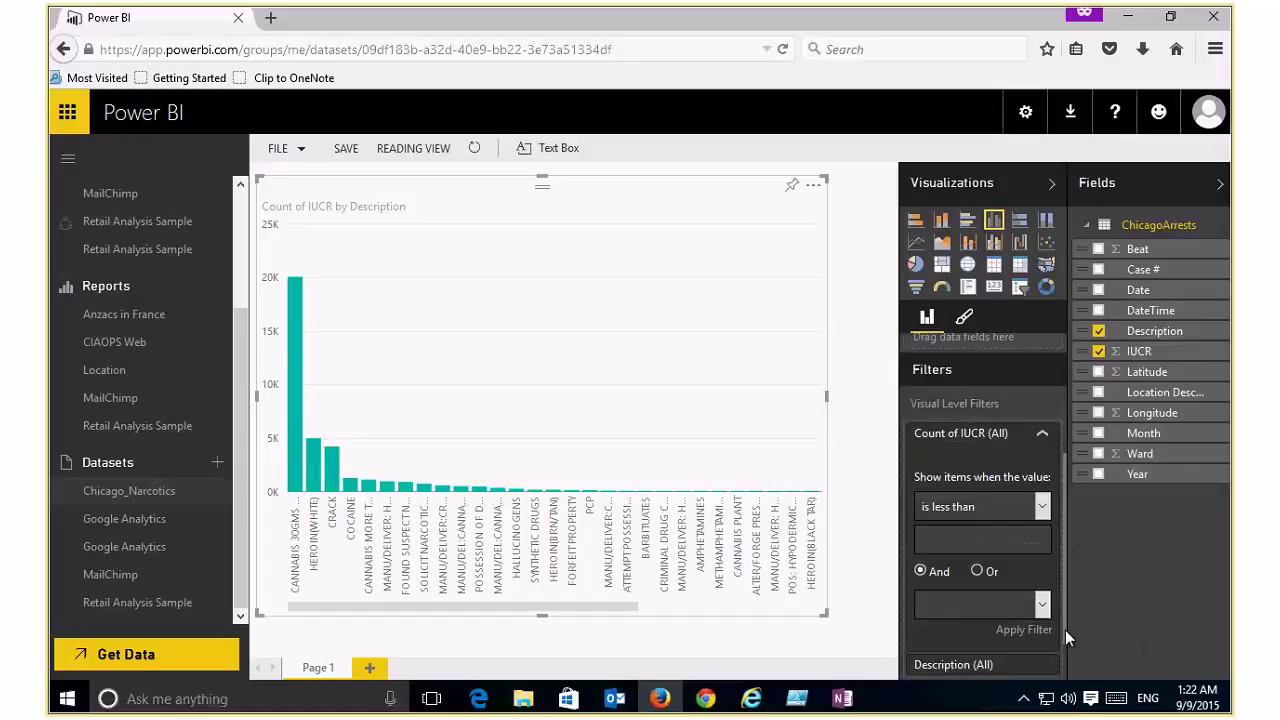
click(1040, 493)
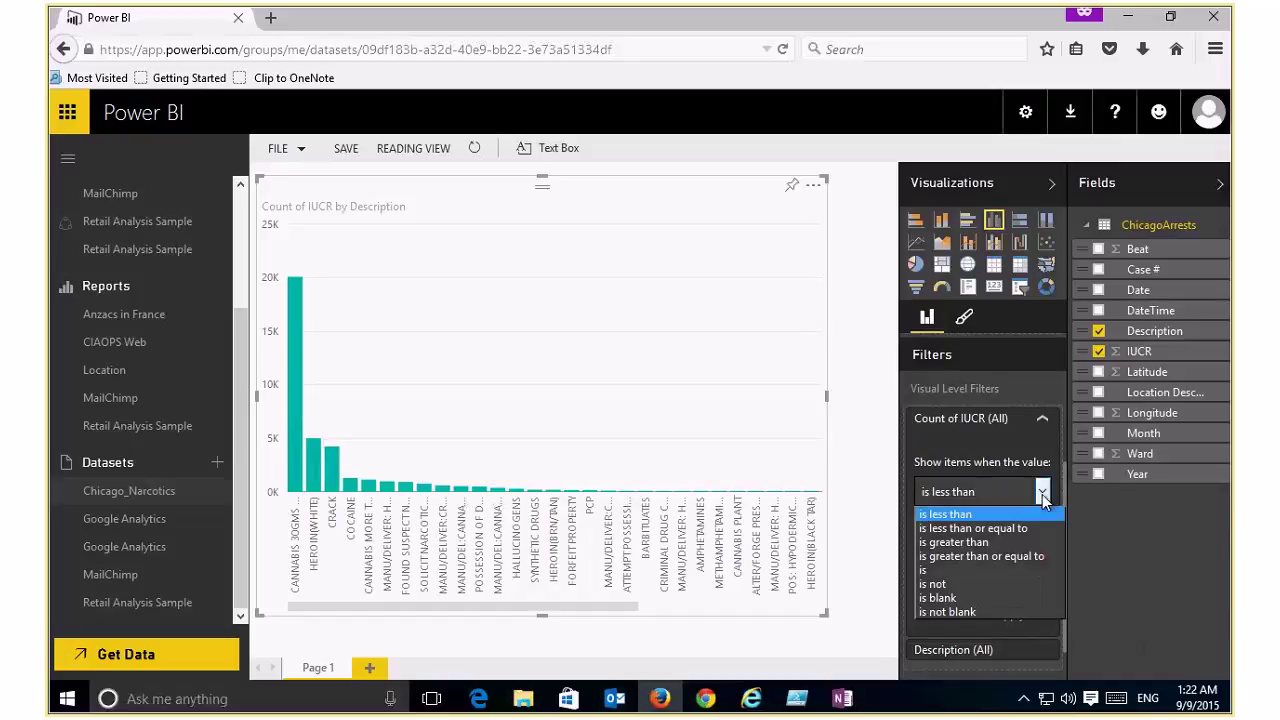
click(995, 542)
click(960, 521)
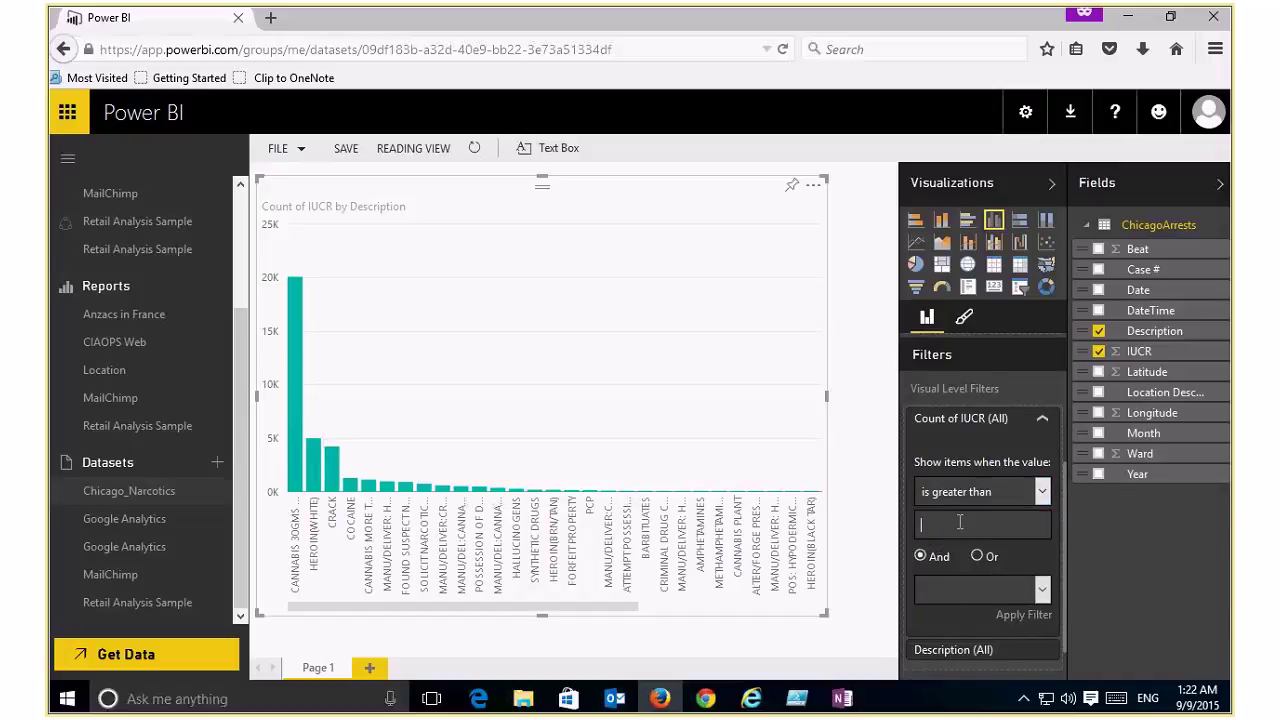
text(800)
click(995, 588)
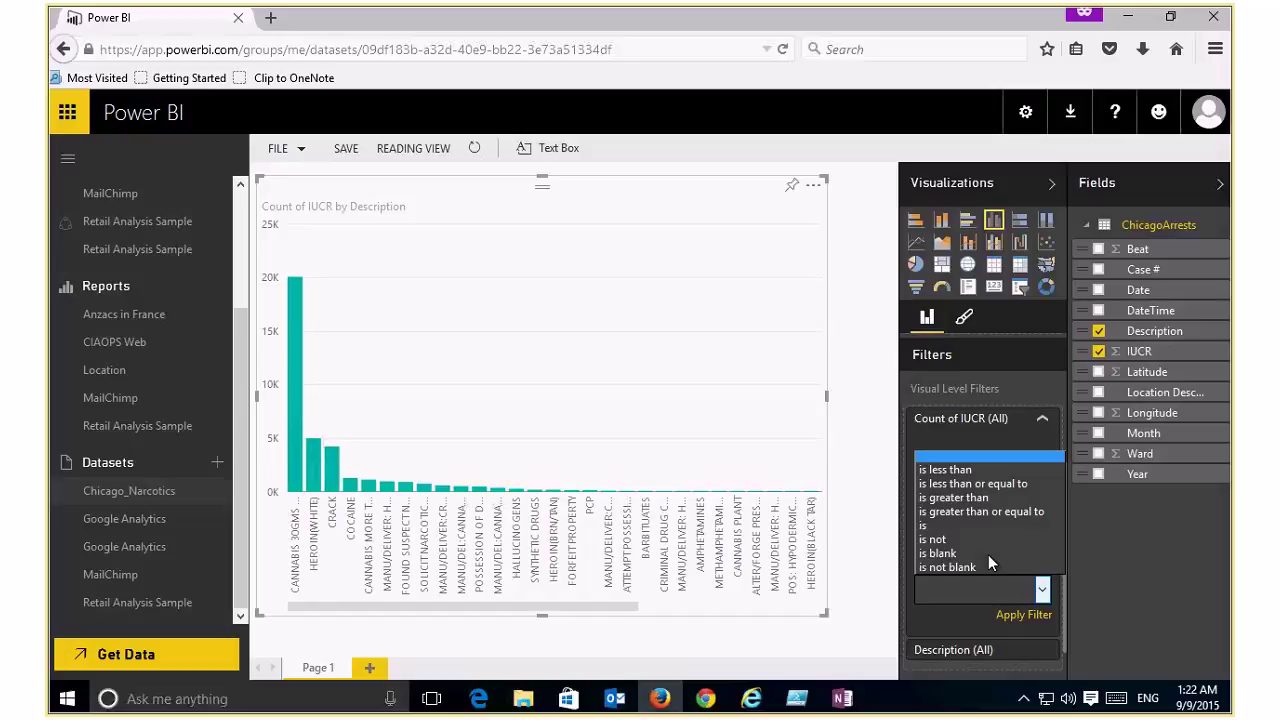
key(Escape)
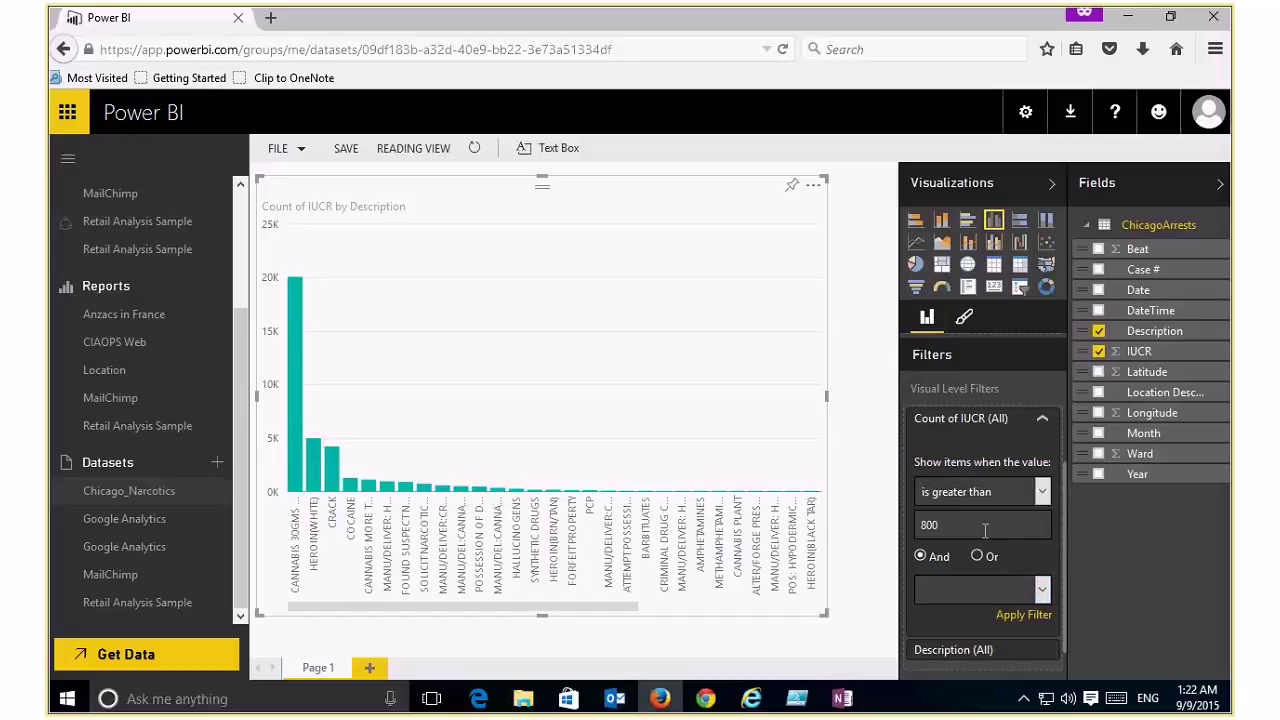
key(Tab)
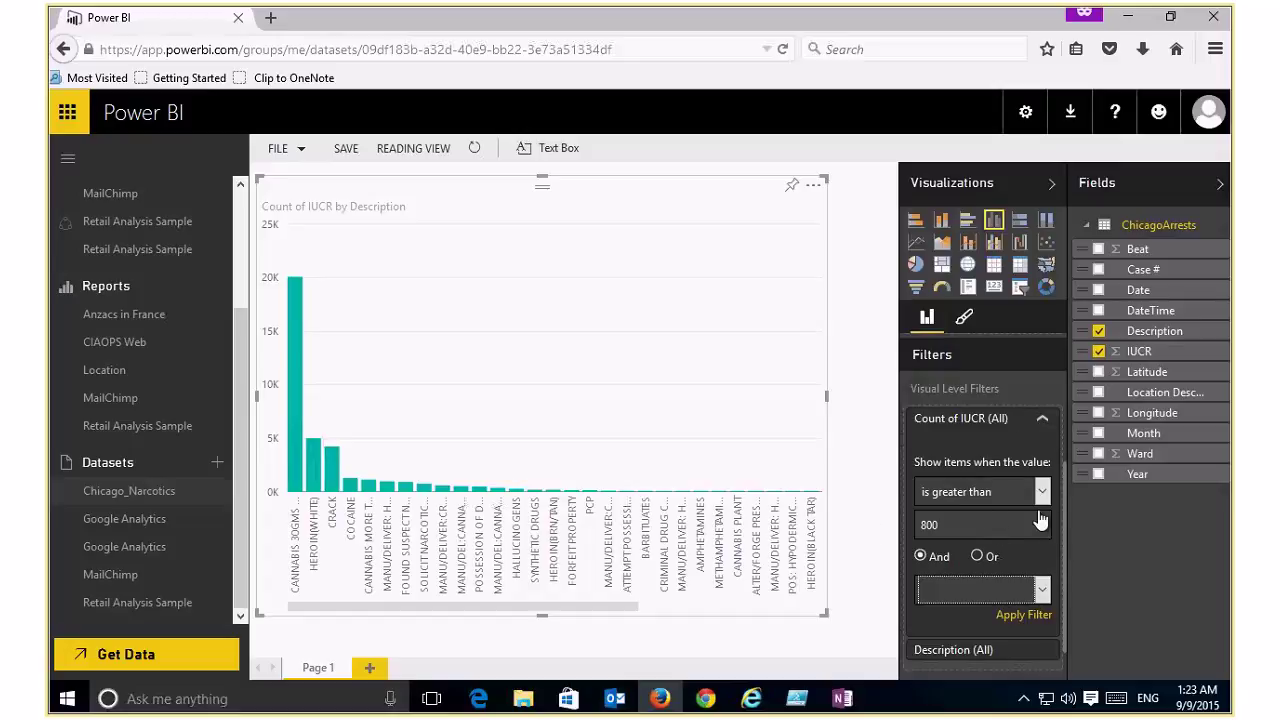
key(Return)
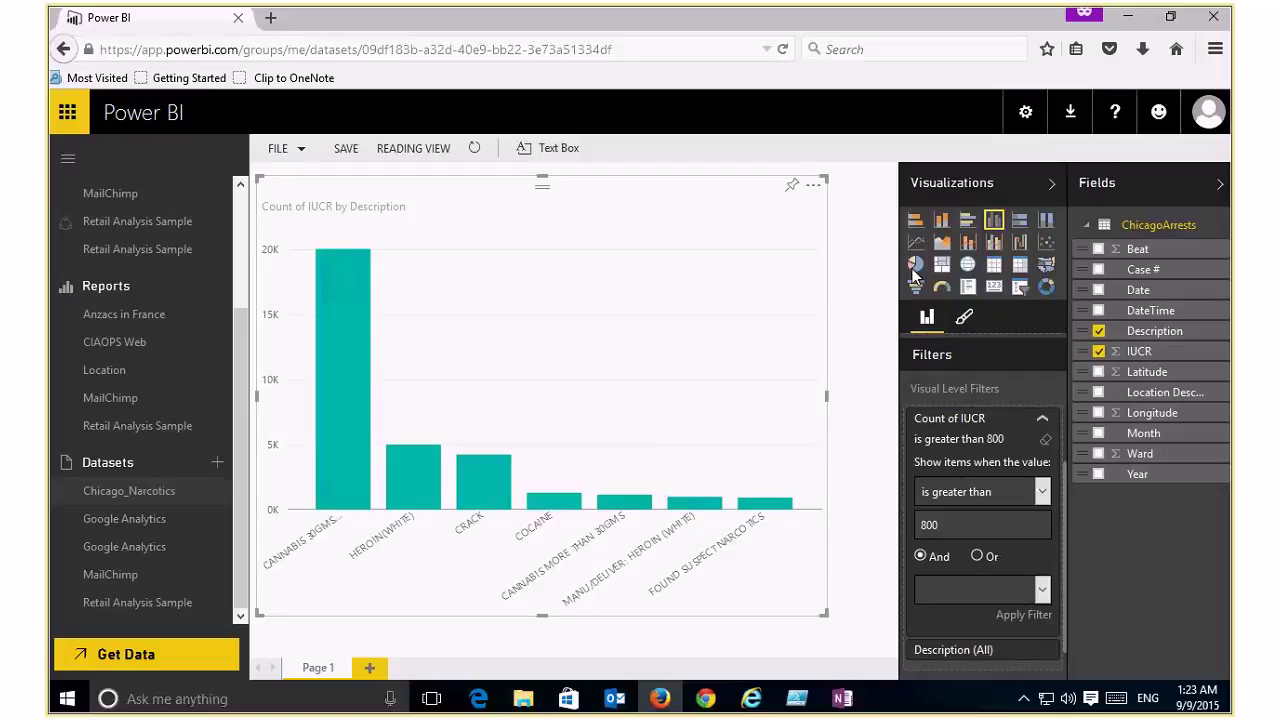
Step: Switch the Count of IUCR by Description chart to a pie chart and inspect its slice values
click(914, 266)
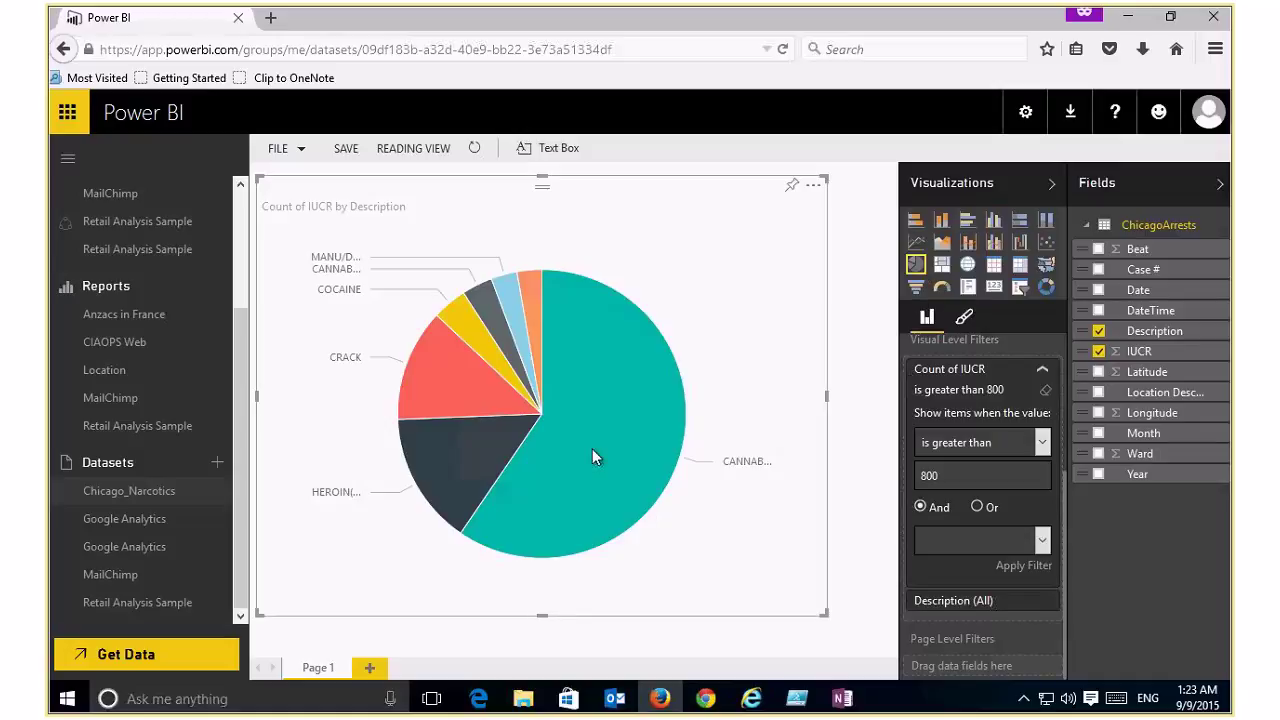
mouse_move(592, 452)
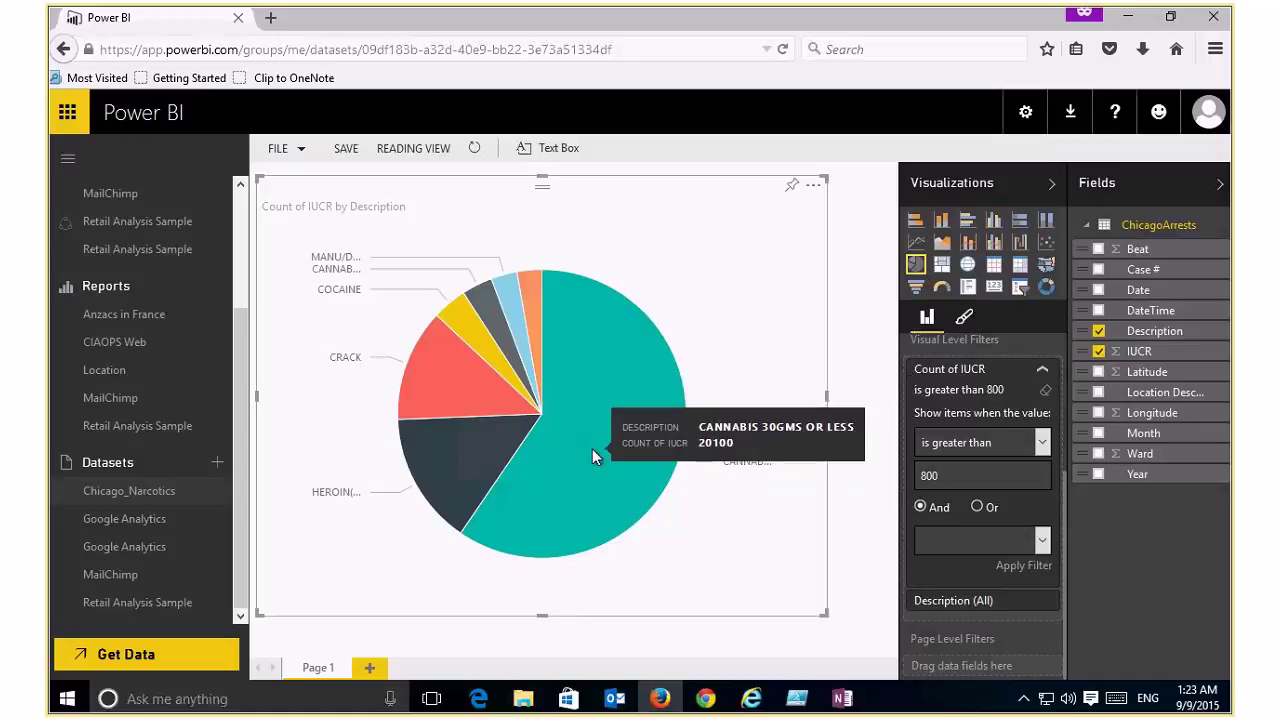
mouse_move(481, 340)
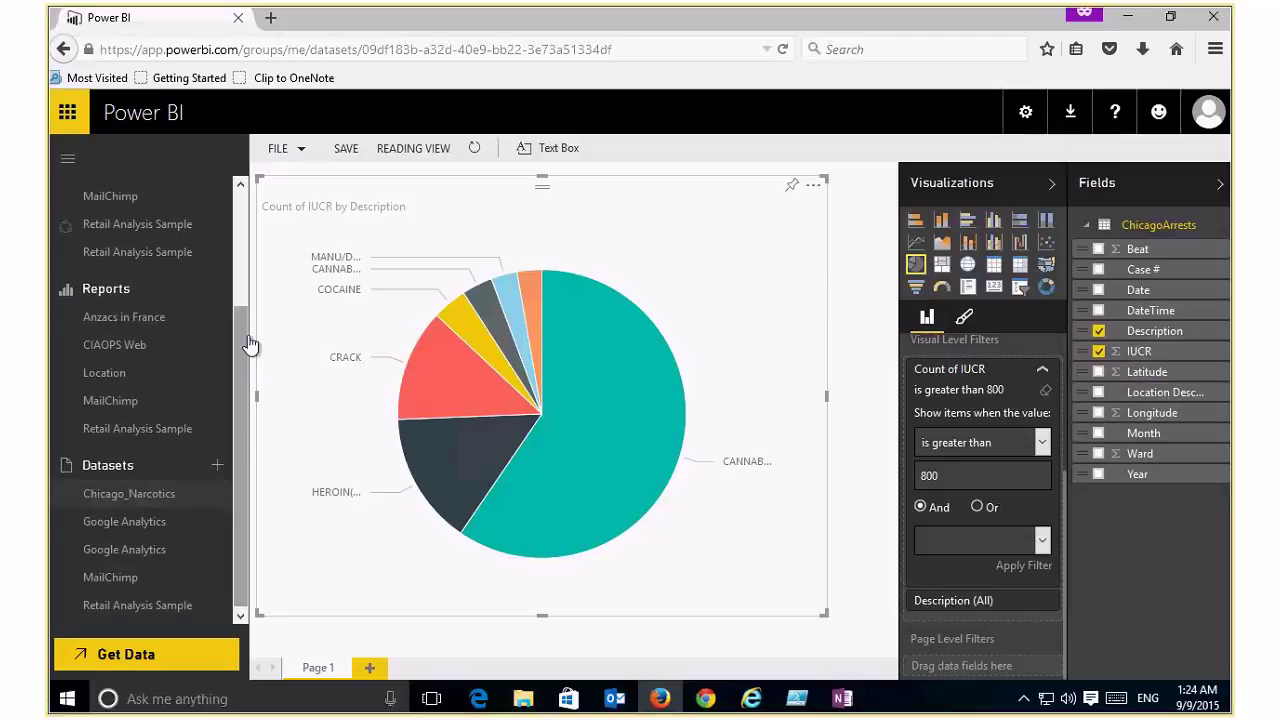
scroll(250, 351, up, 2)
scroll(200, 250, up, 1)
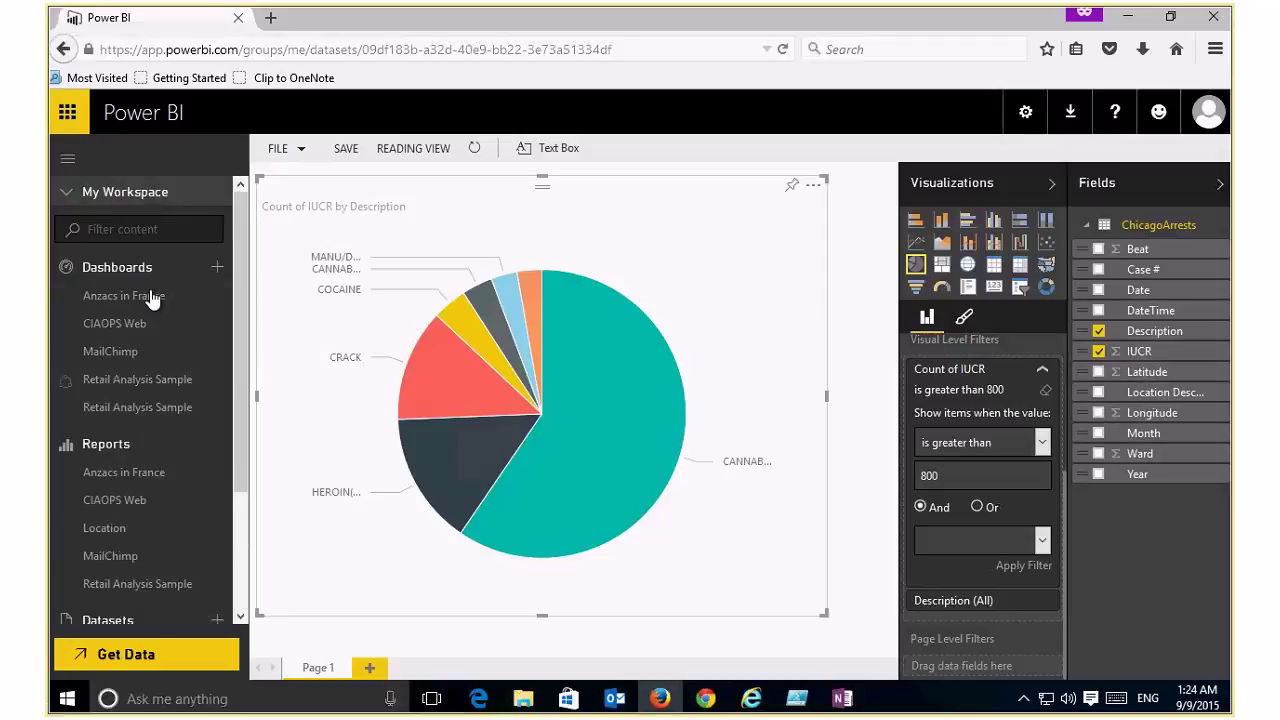
Step: Open the Anzacs in France dashboard without saving the Chicago_Narcotics report, then focus the Q&A box
click(148, 296)
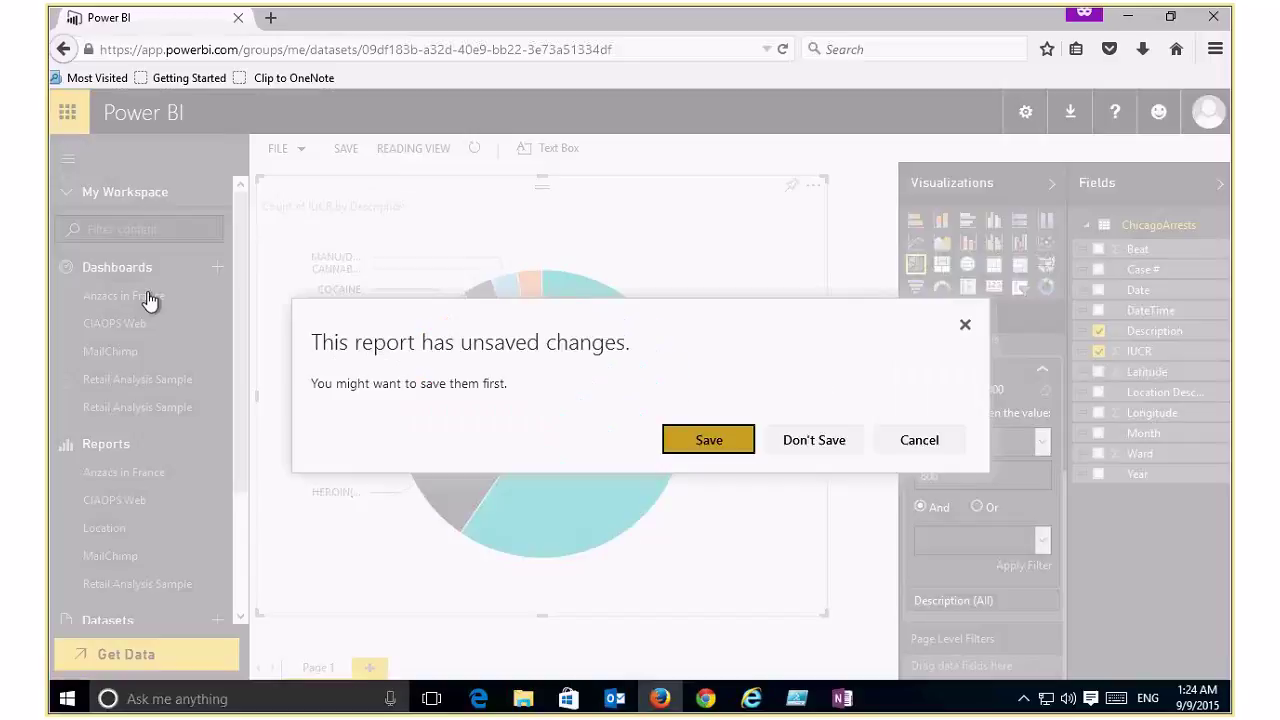
click(822, 442)
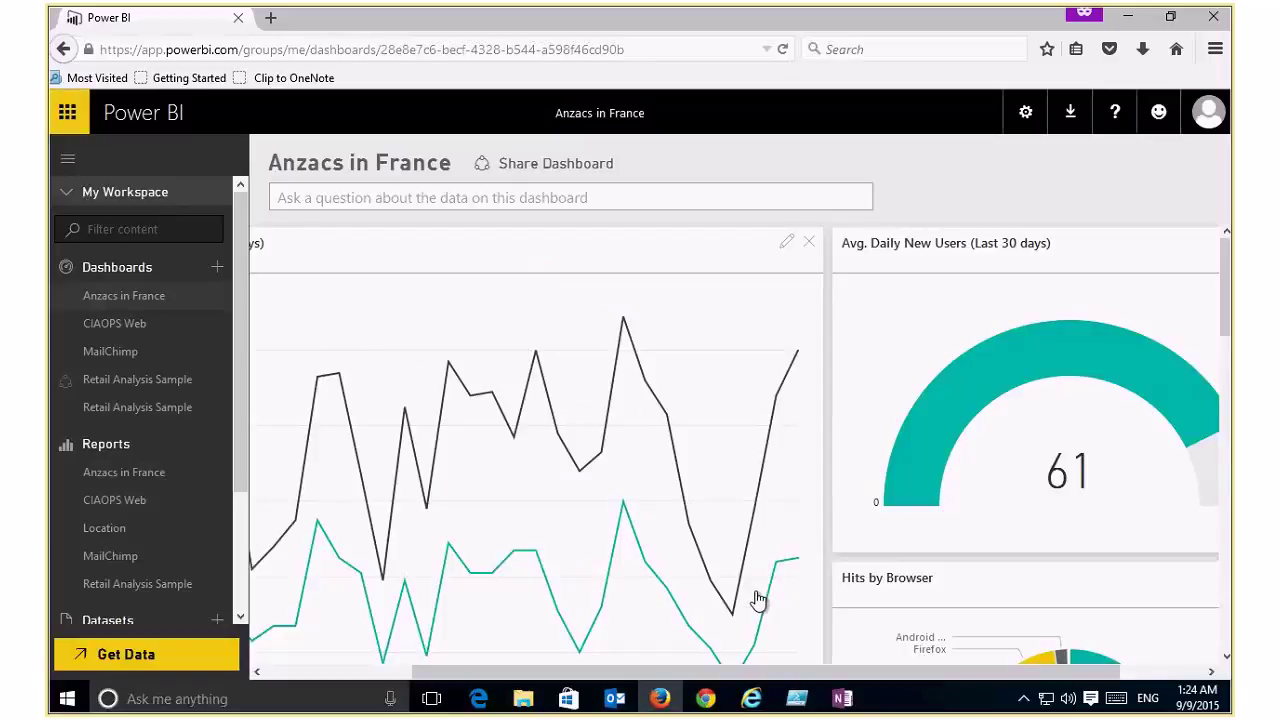
click(288, 675)
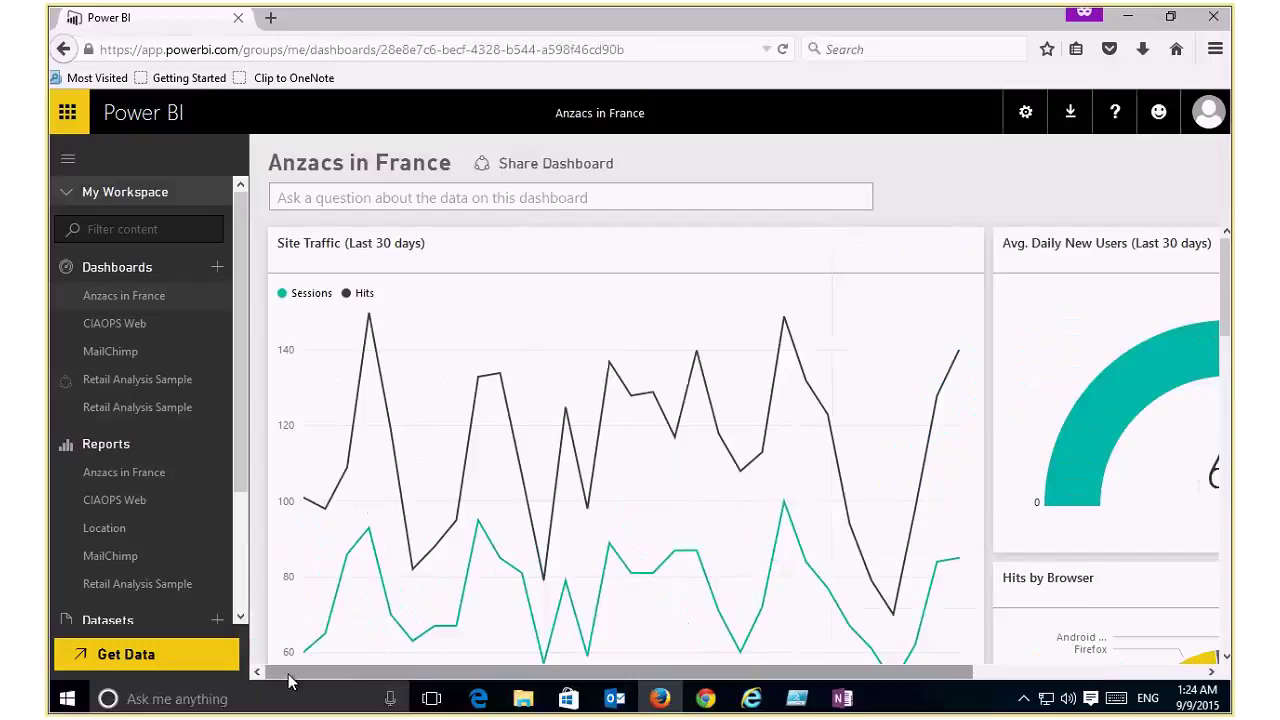
click(476, 192)
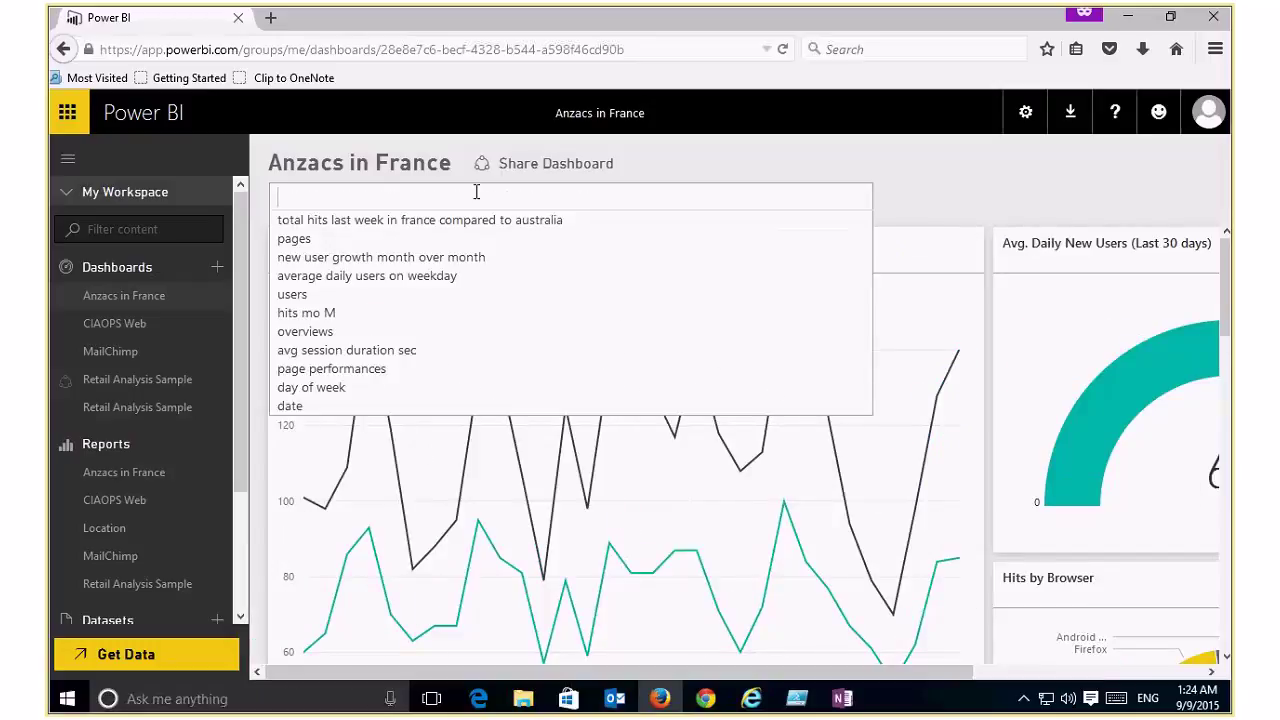
Step: Ask Q&A 'total hits last month from france compared to australia'
text(total)
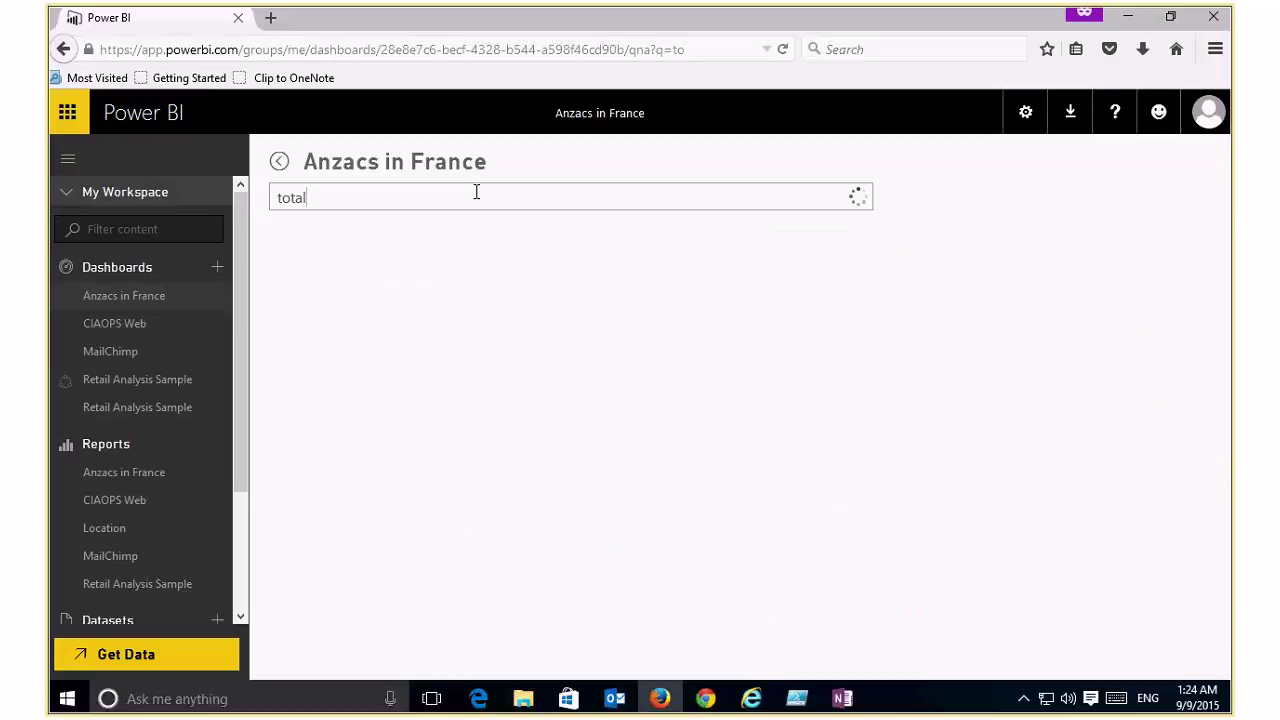
text( hits)
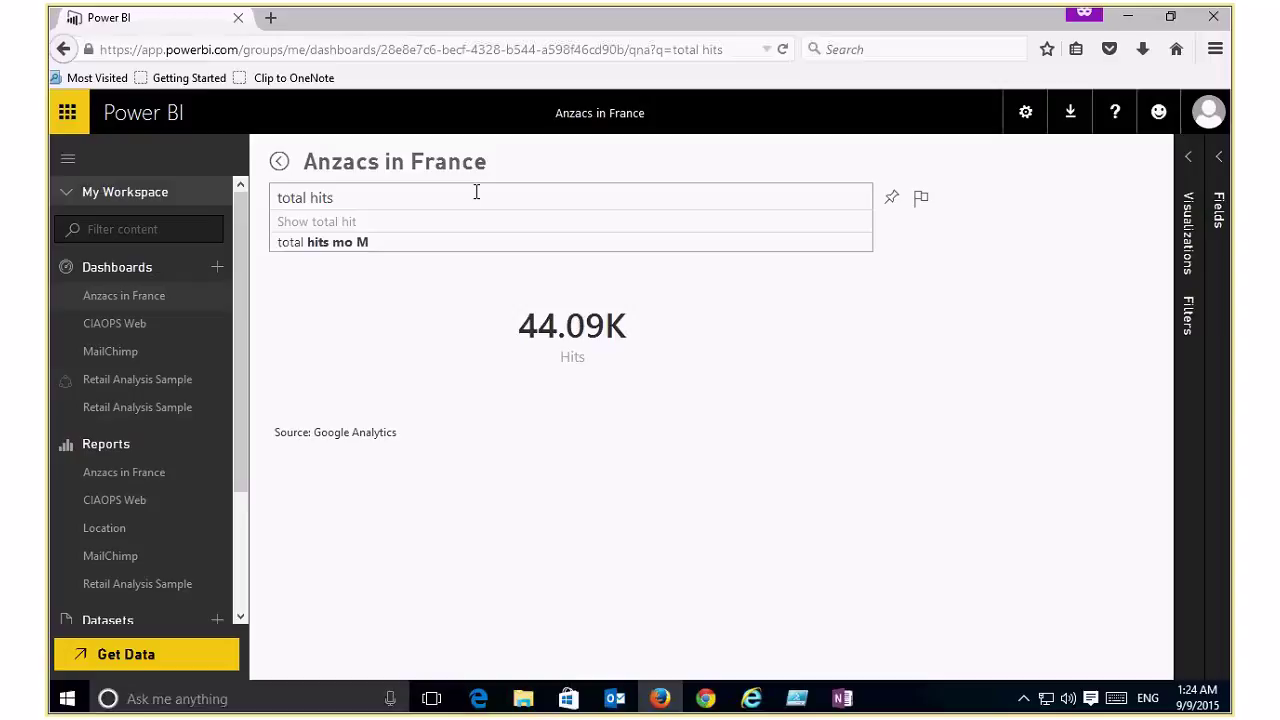
text(last month)
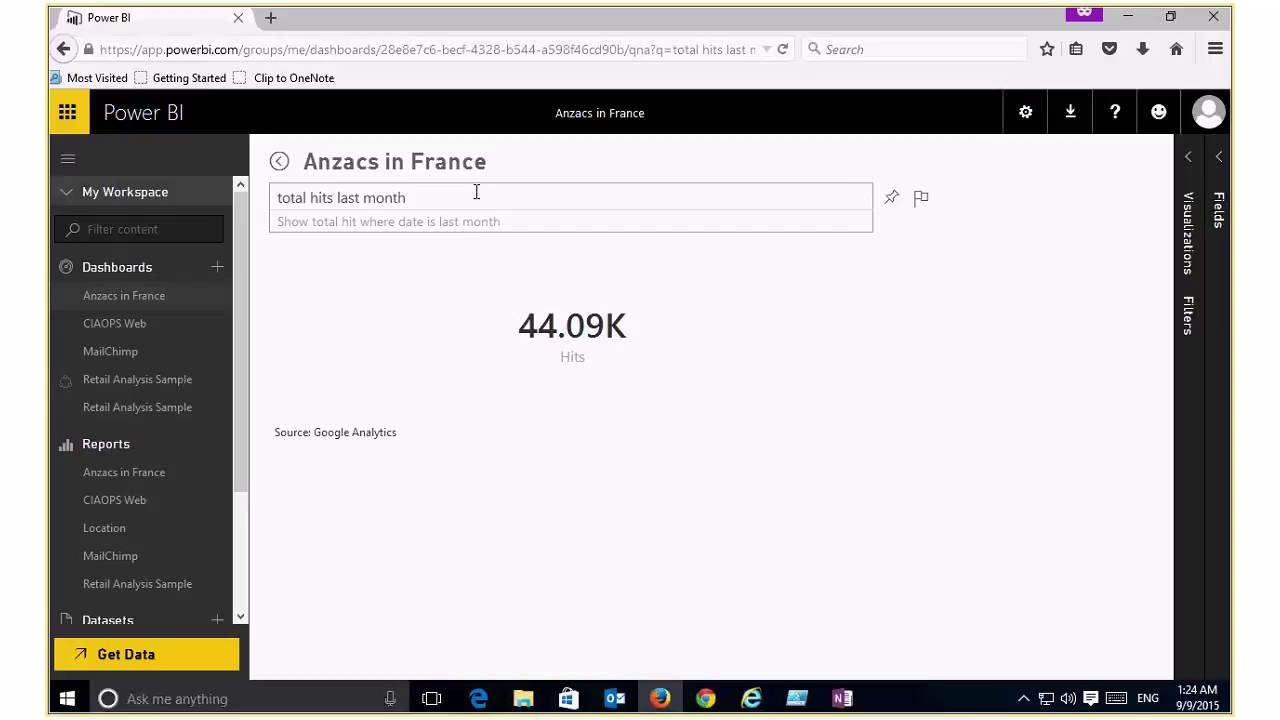
text( from france)
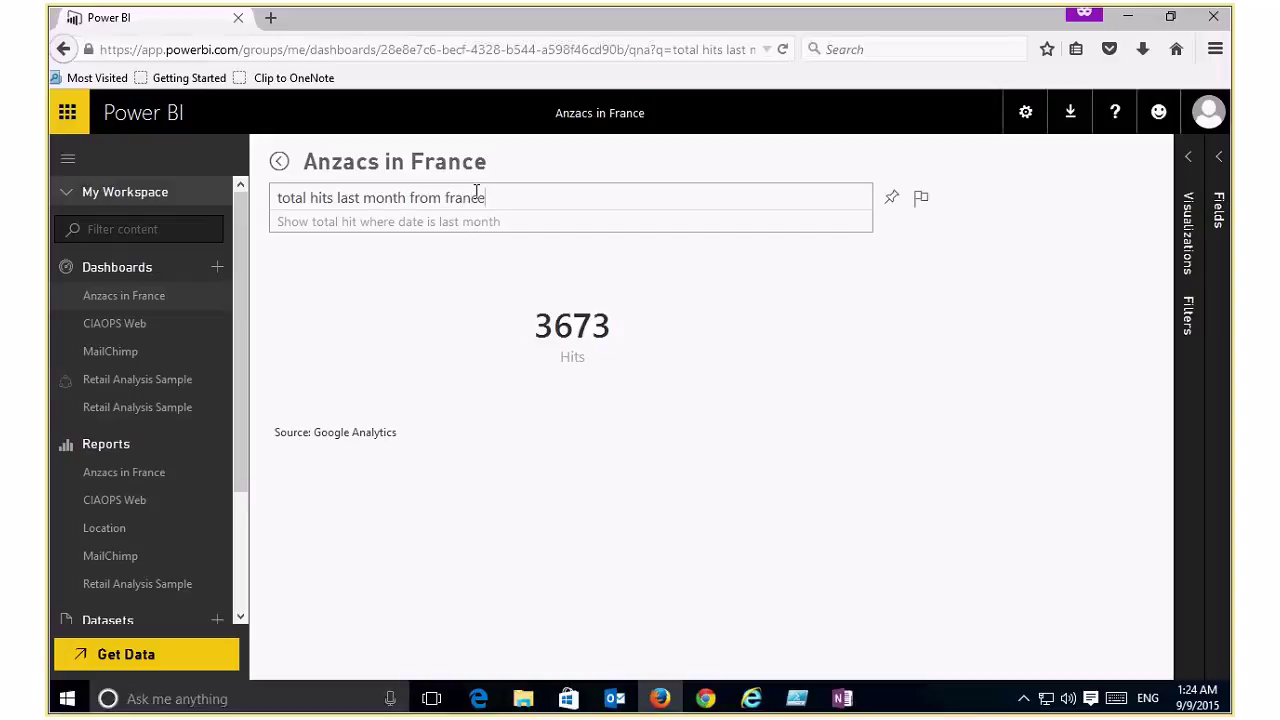
text( compa)
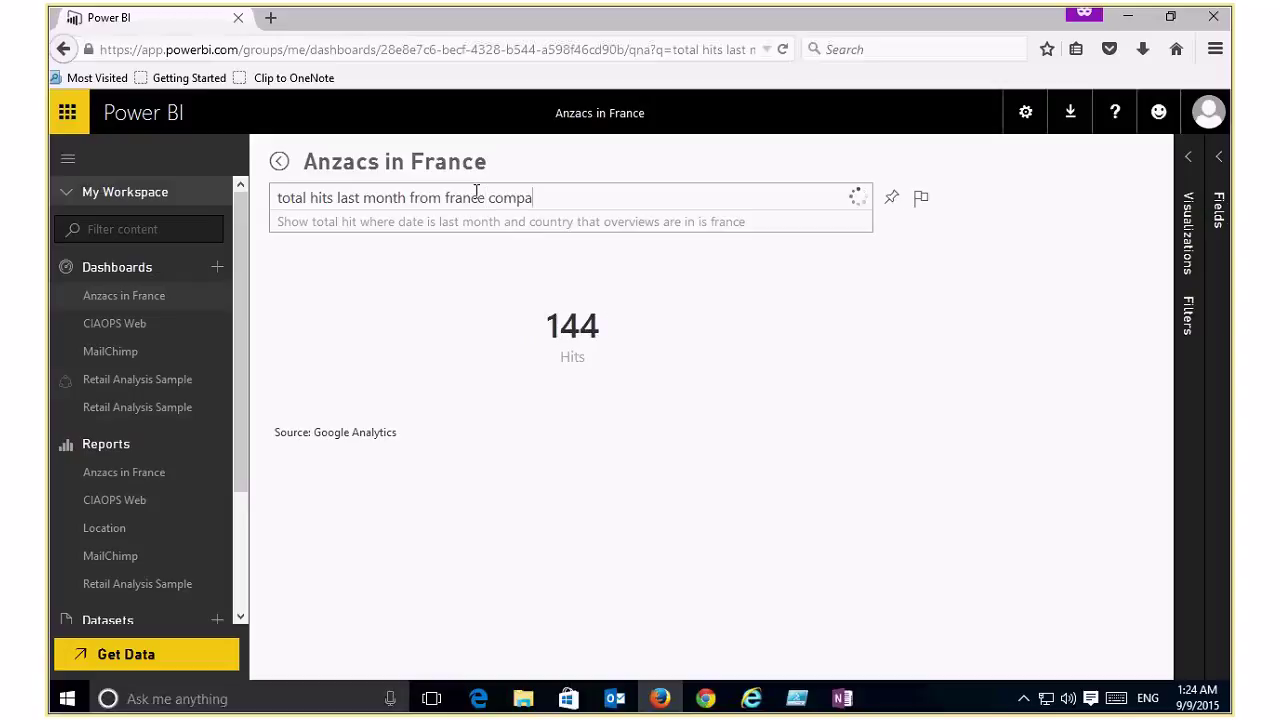
text(red to australia)
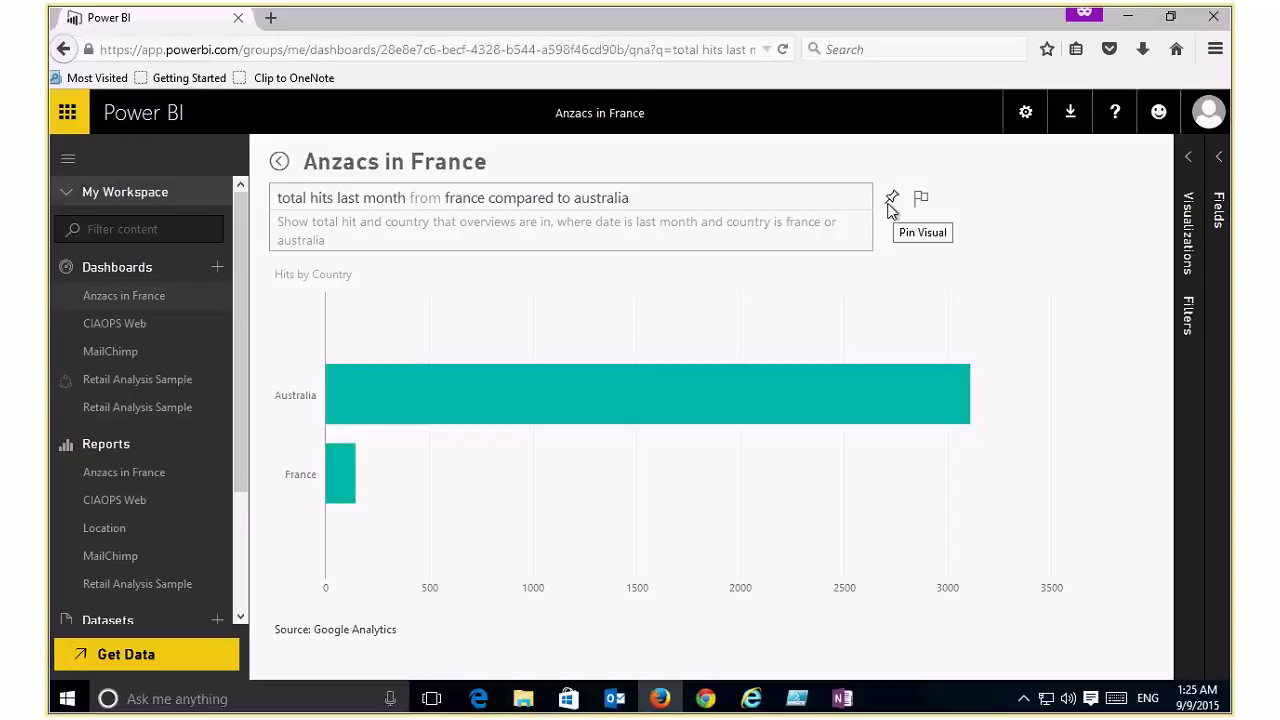
Step: Append 'and the uk' to the question so the chart compares Australia, France and United Kingdom
click(779, 201)
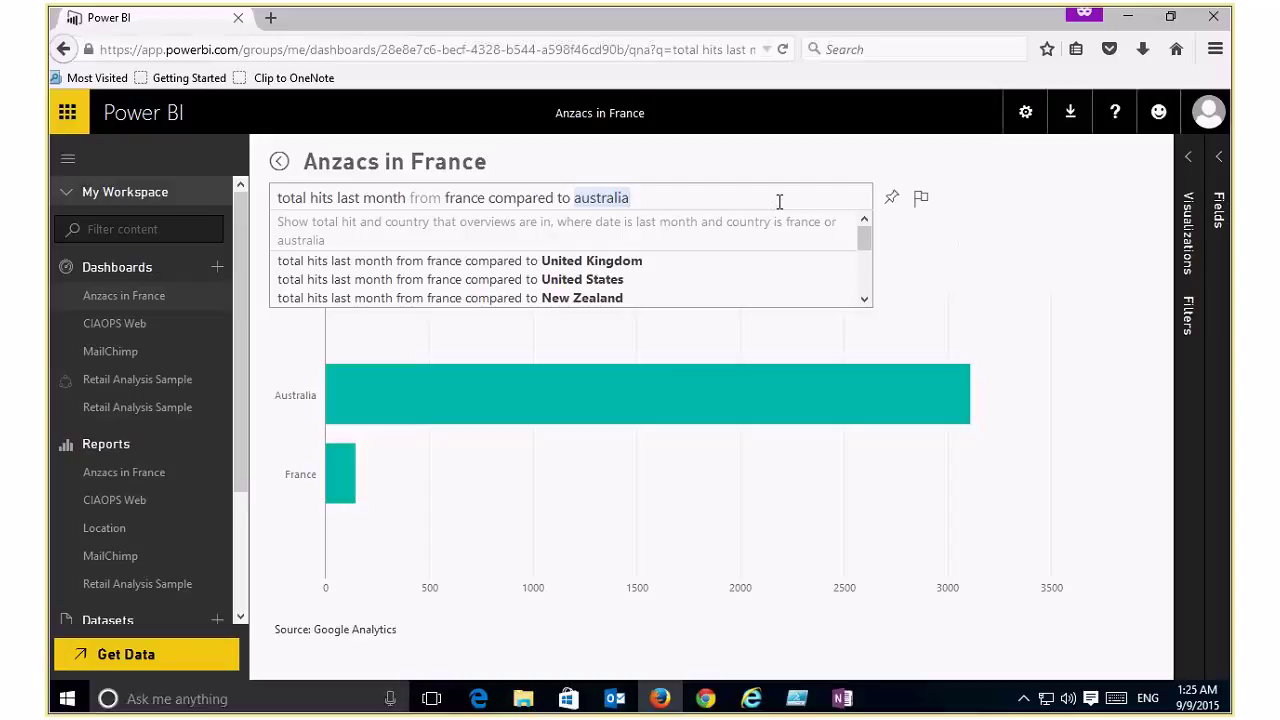
click(779, 201)
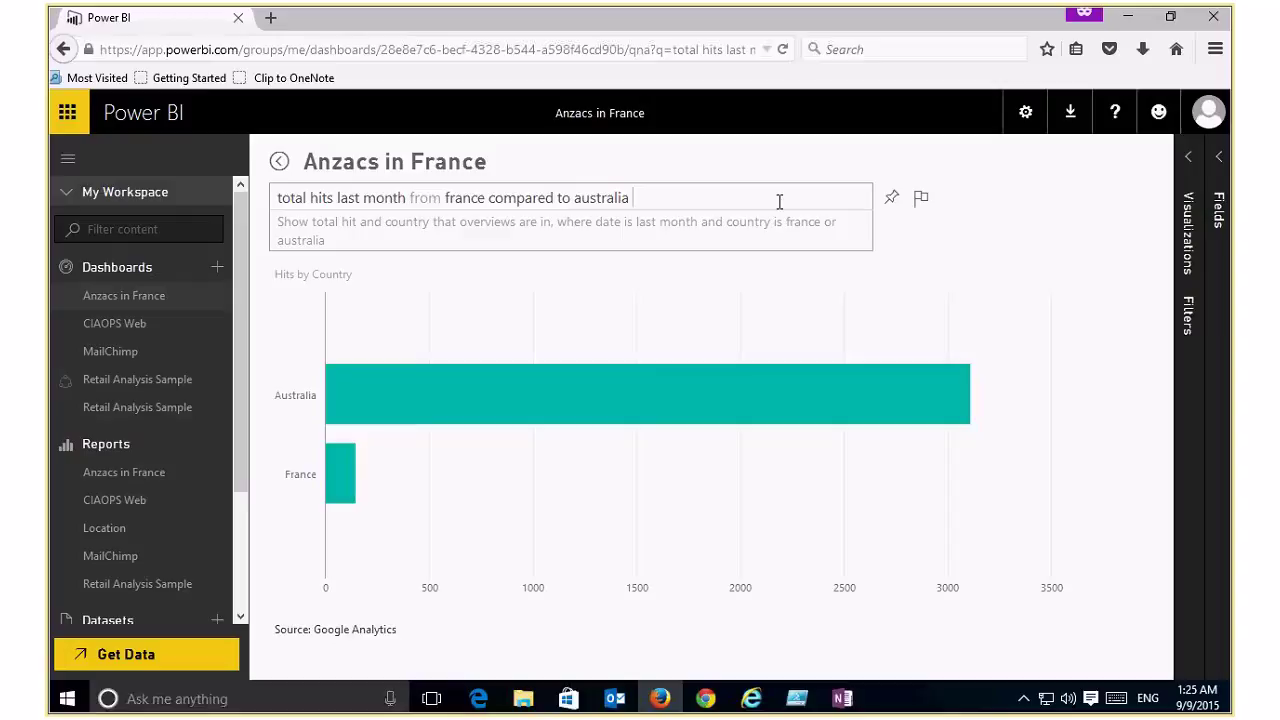
text(and the uk)
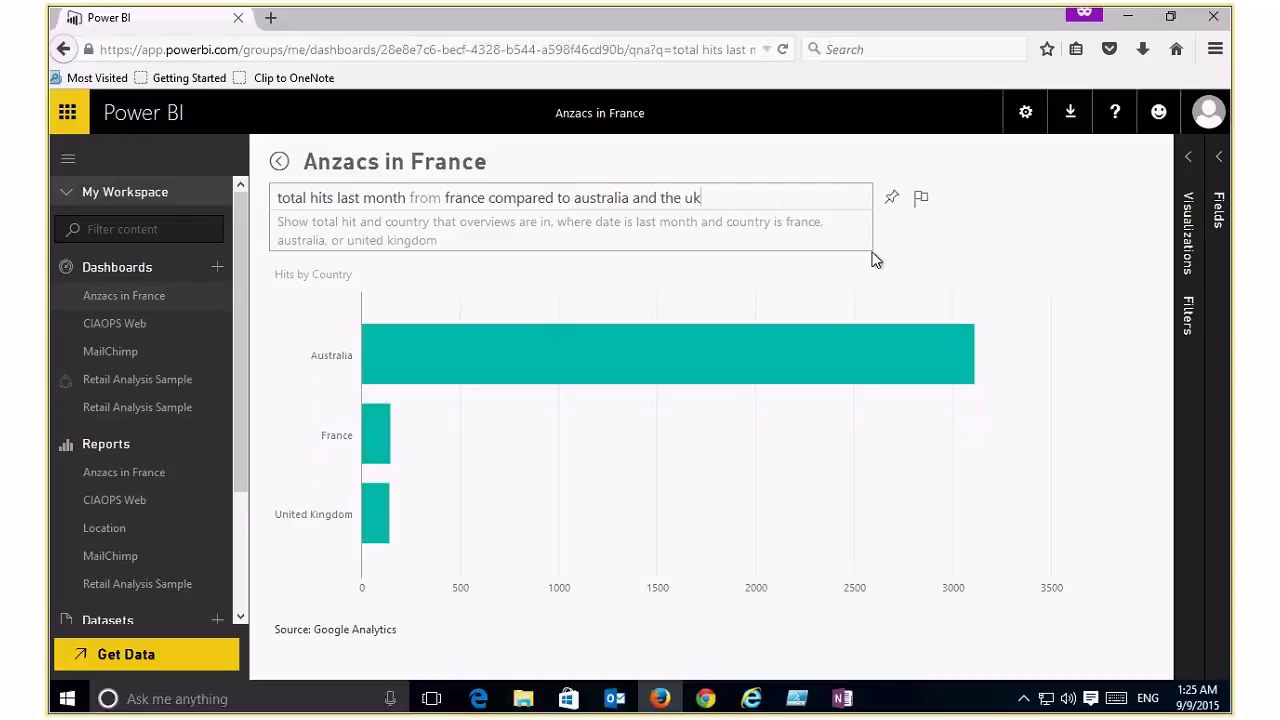
click(1187, 162)
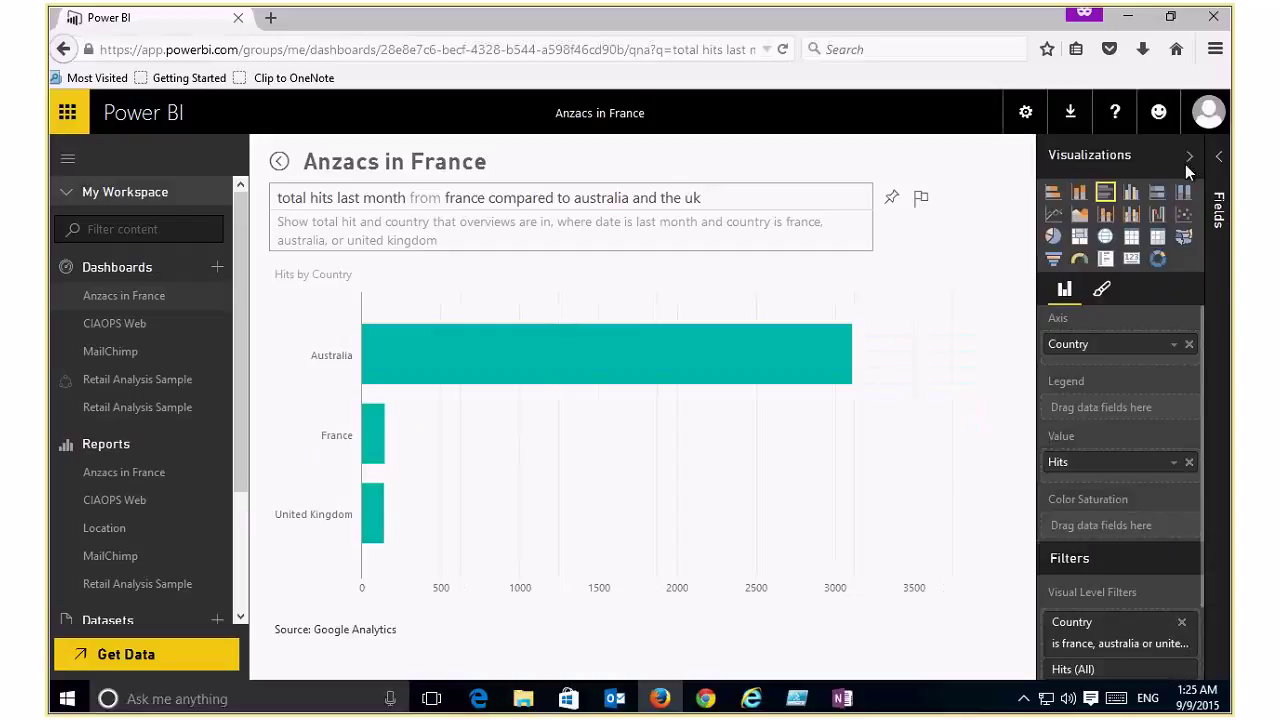
Step: Show the Hits by Country answer as a pie chart and expand the Calculations fields
click(1053, 238)
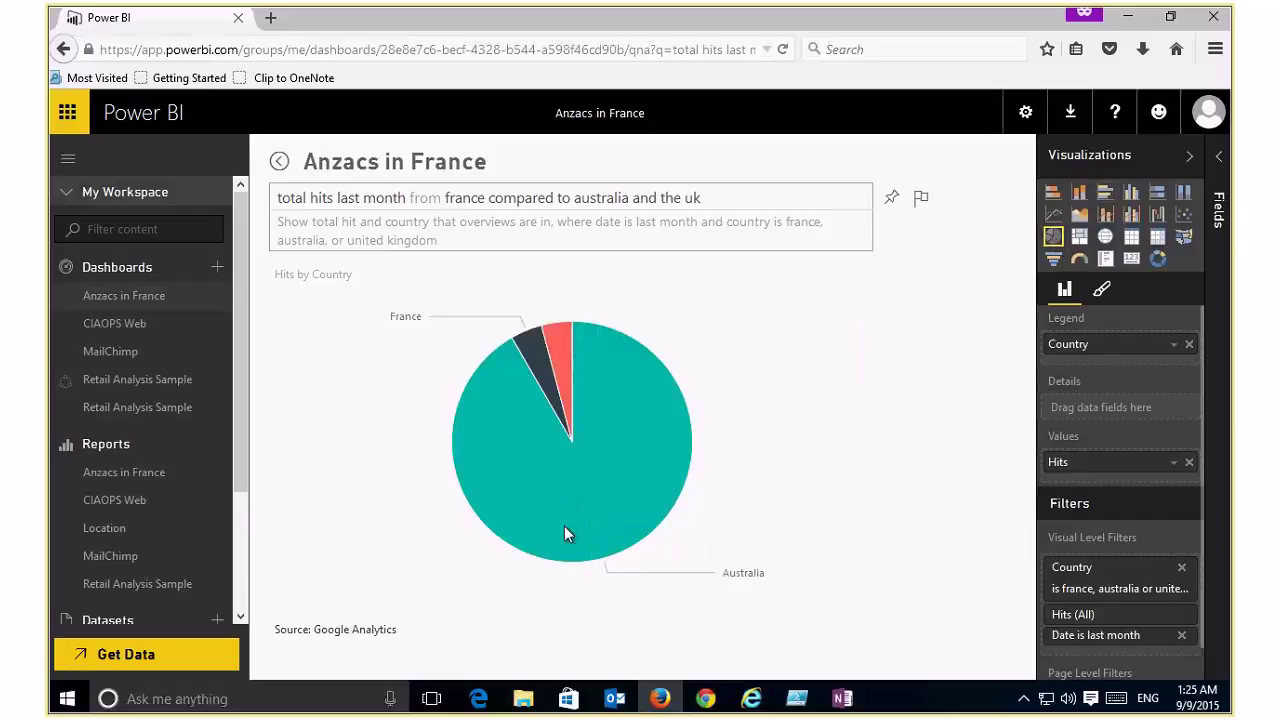
mouse_move(564, 527)
click(1213, 155)
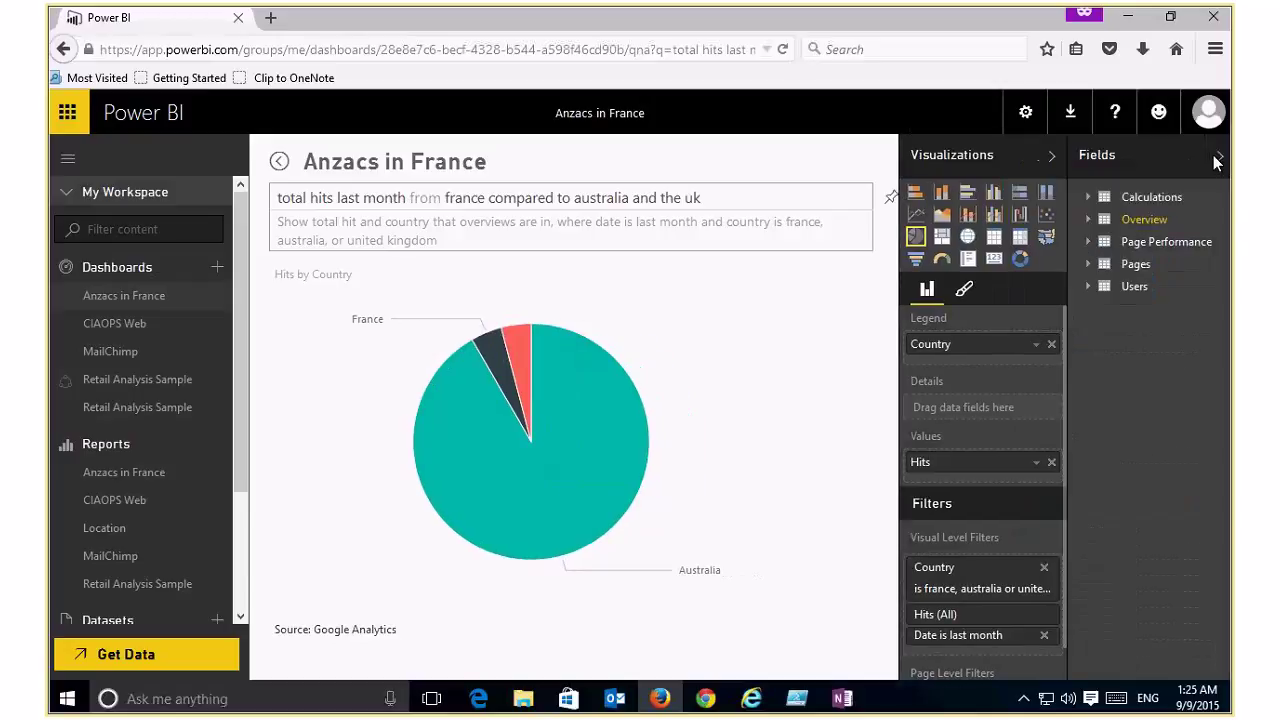
click(1086, 196)
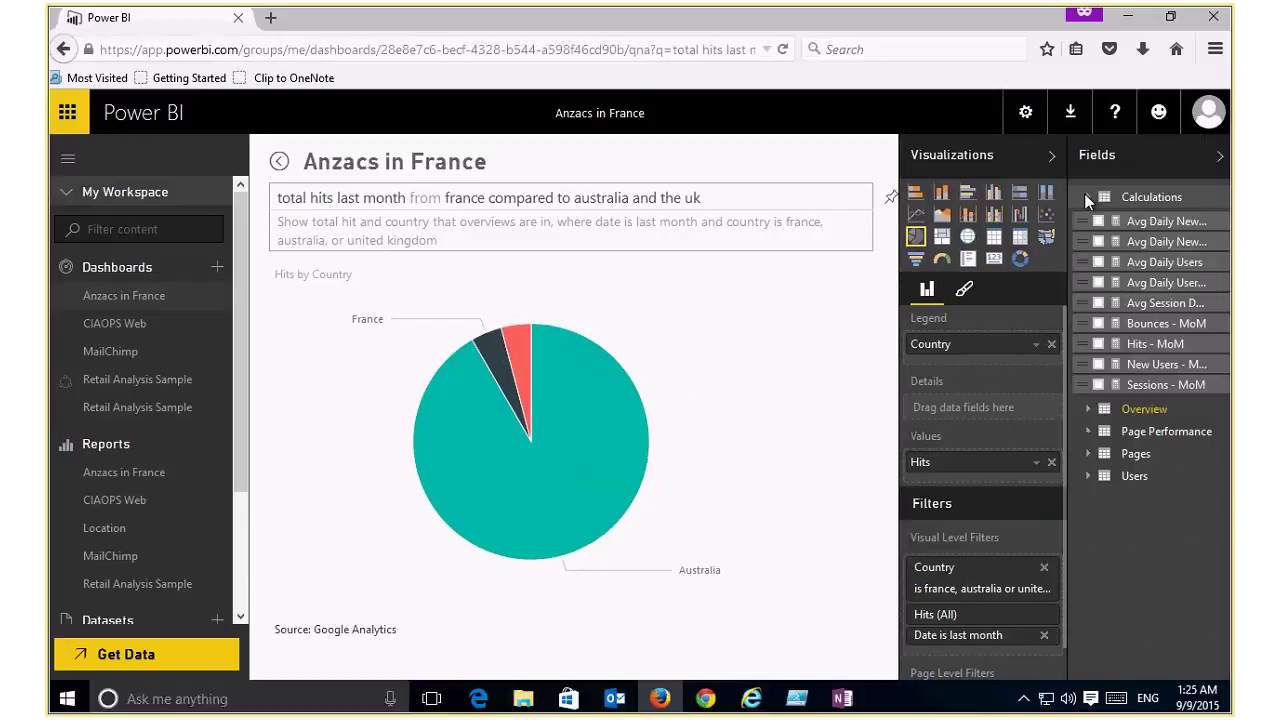
Step: Browse the Overview and Pages field tables, then return to the Anzacs in France dashboard
click(1086, 409)
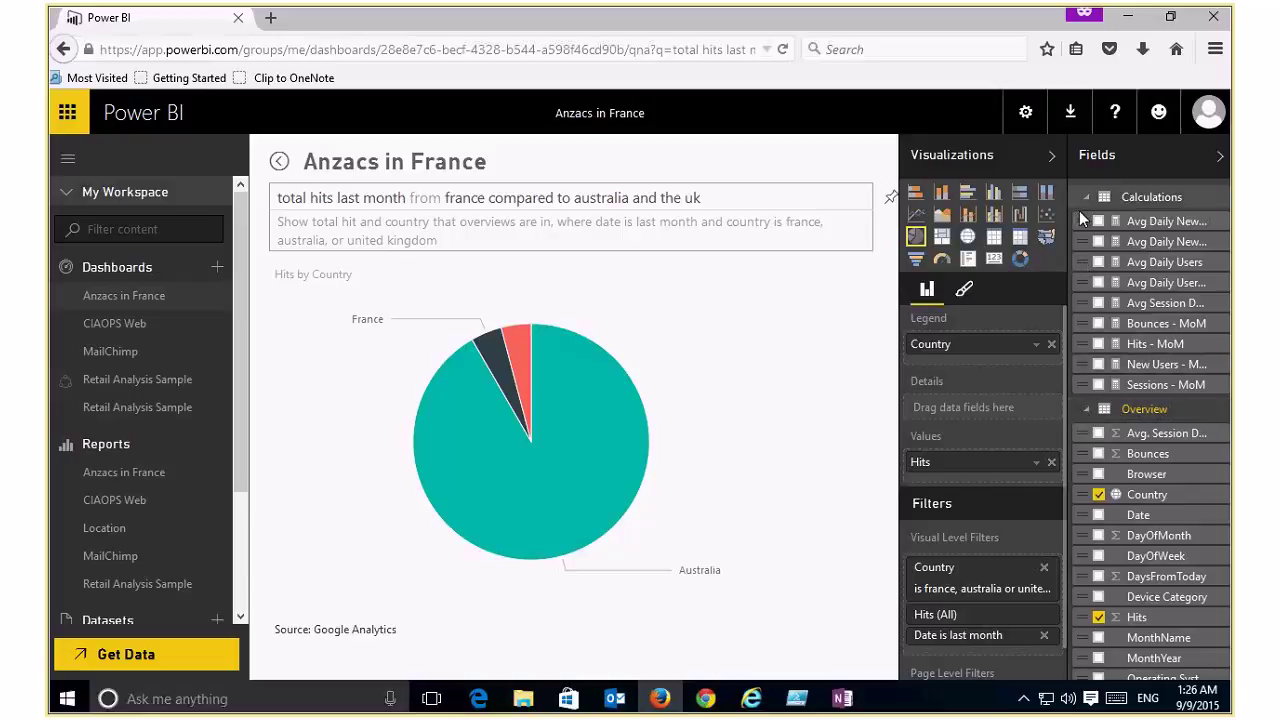
click(1084, 409)
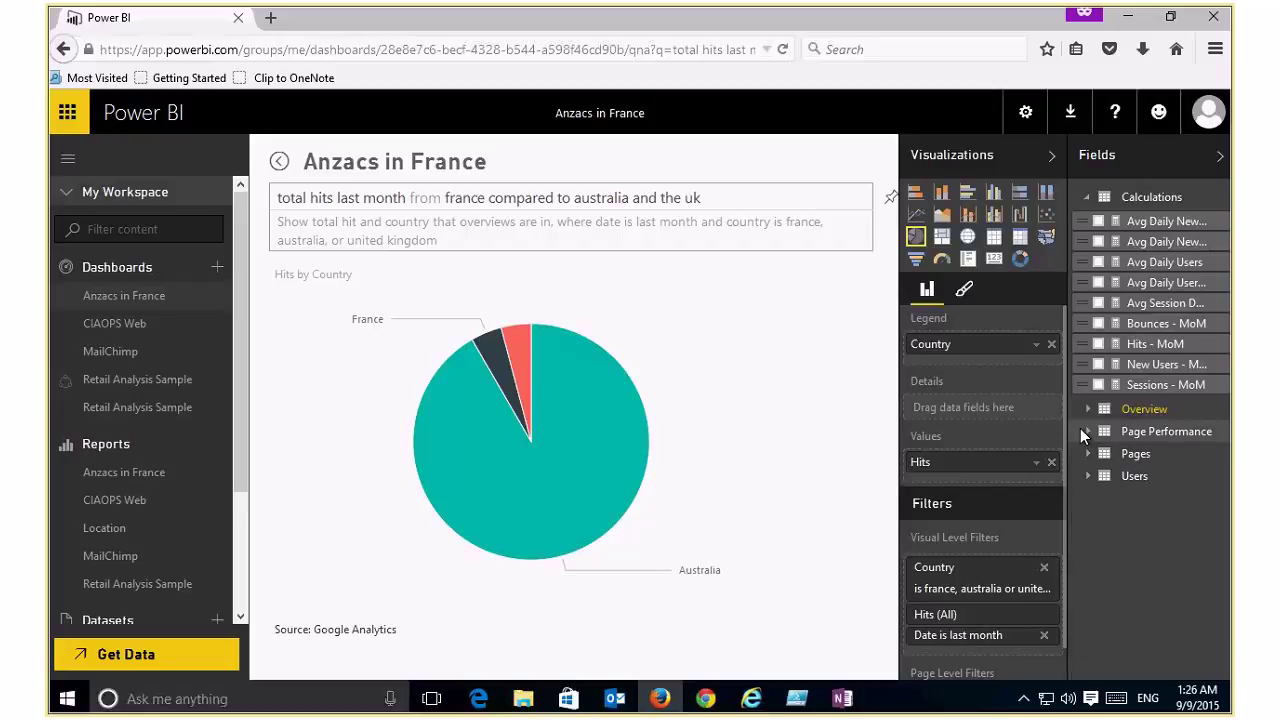
click(1087, 453)
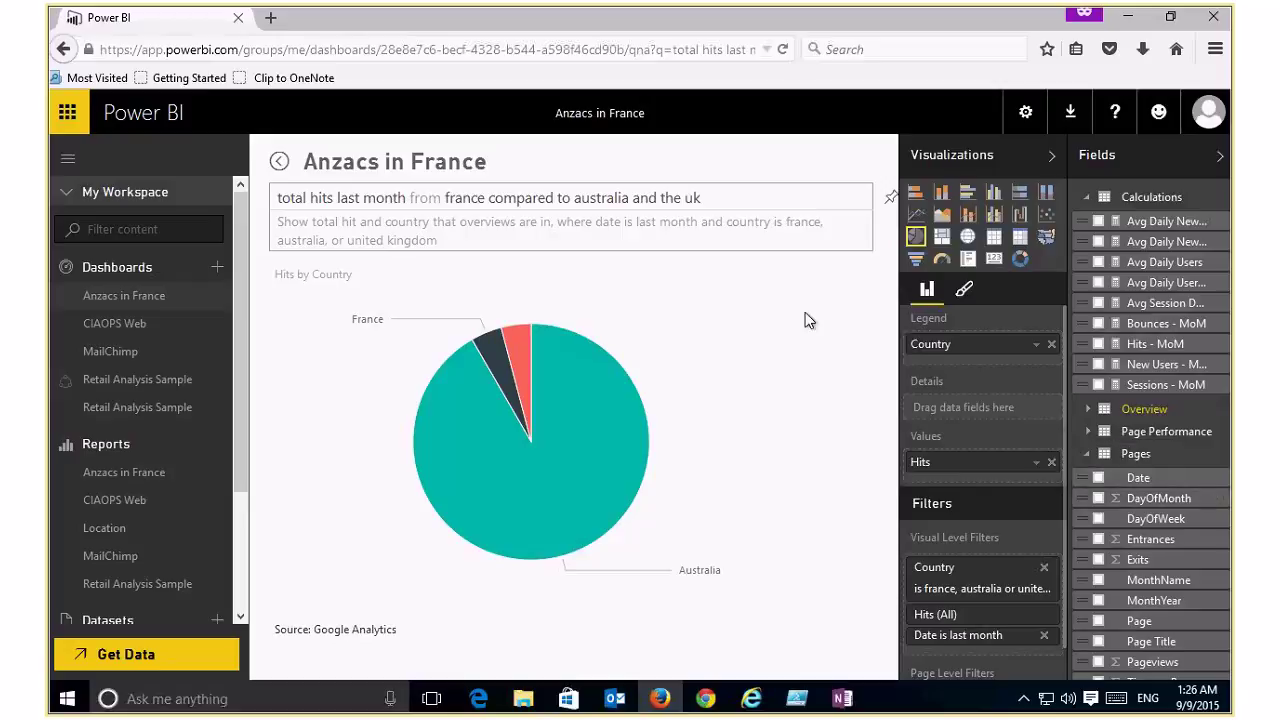
click(127, 295)
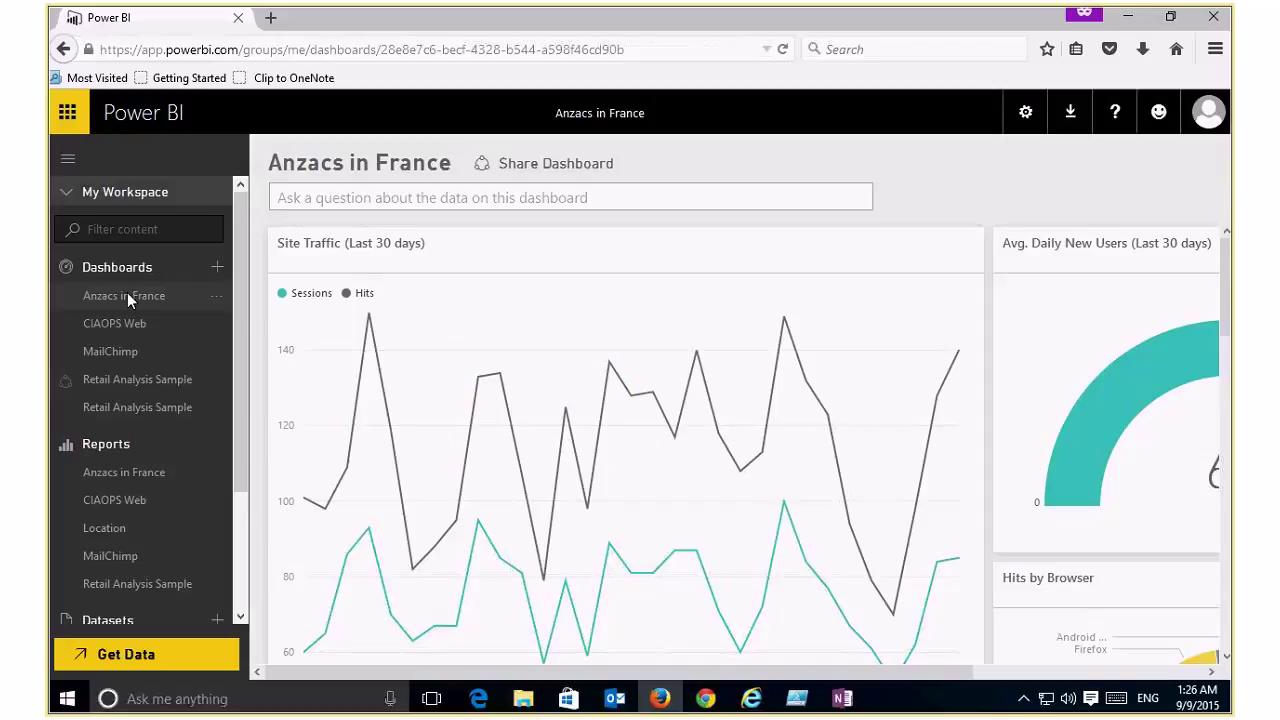
Step: Bring the daily-new-users gauge into view, check the Download menu, and open Share Dashboard
click(1092, 671)
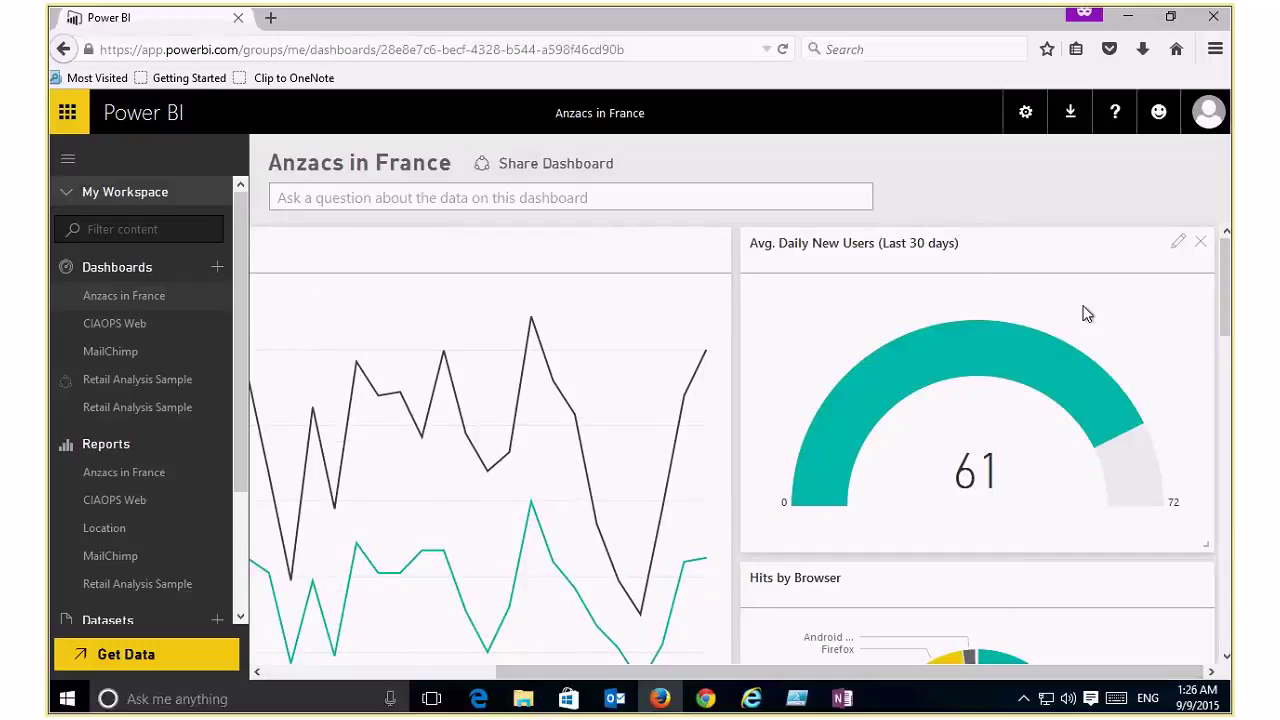
click(1066, 116)
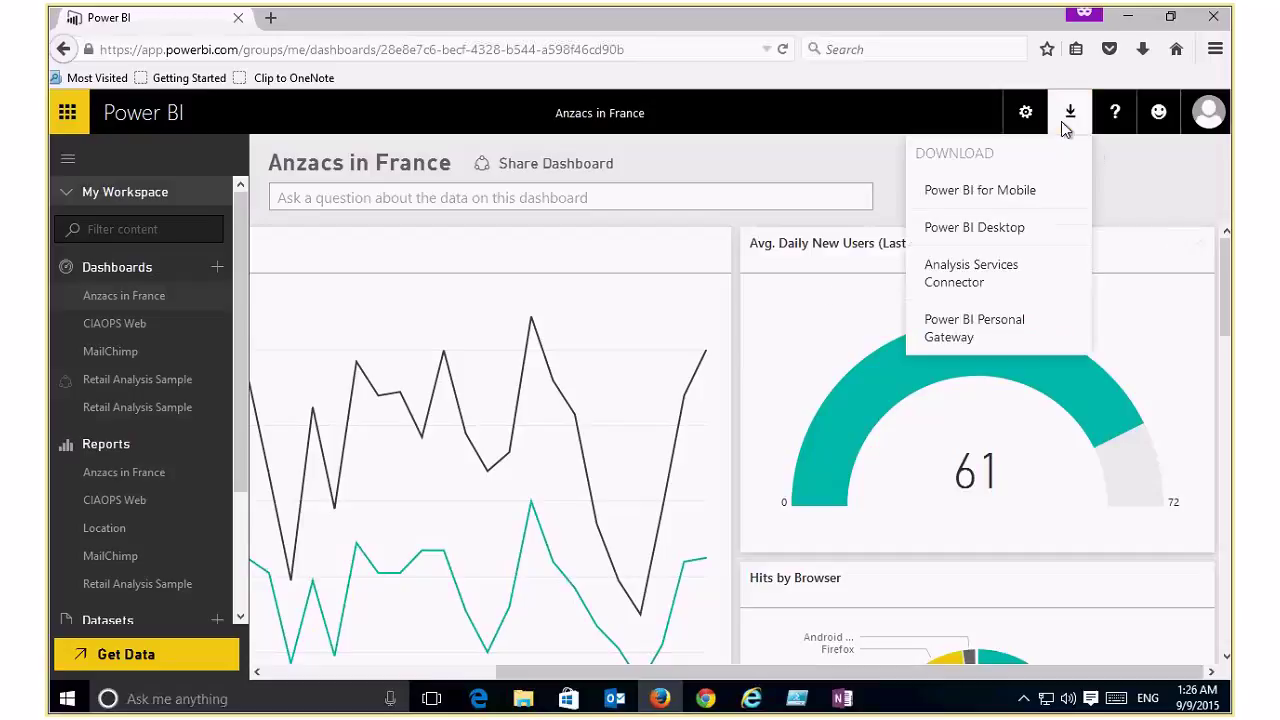
click(1137, 213)
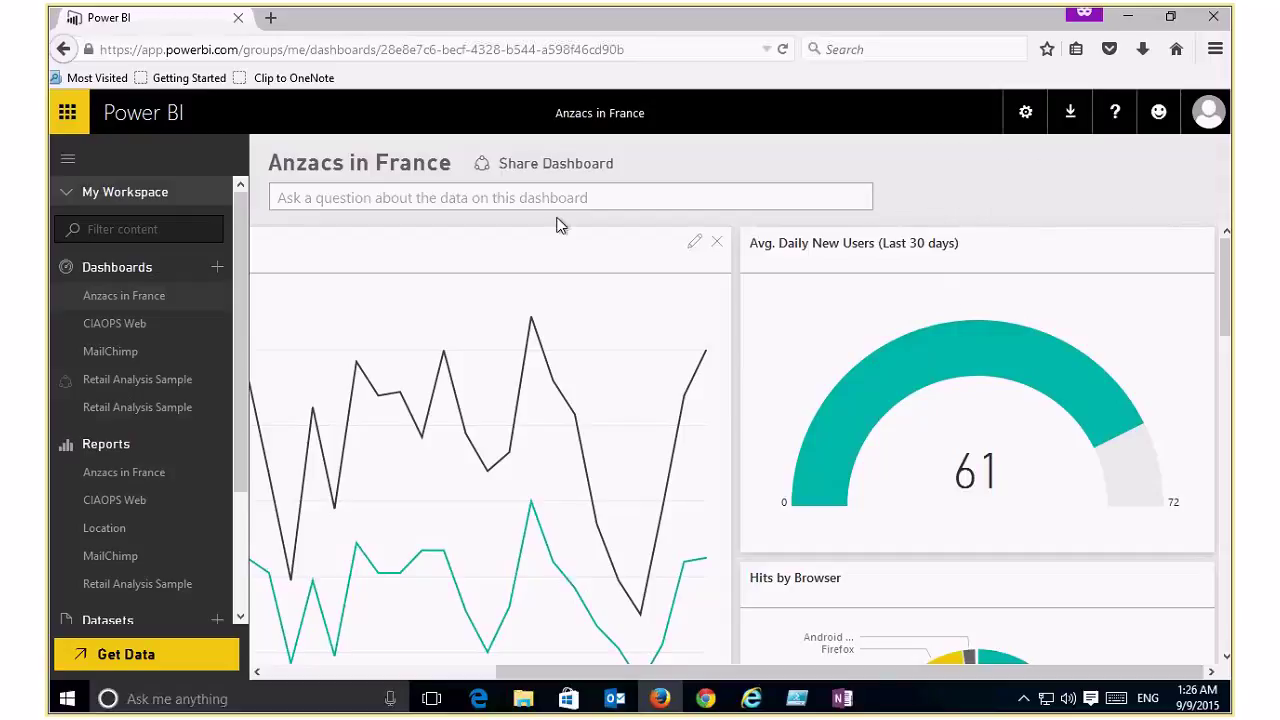
click(487, 165)
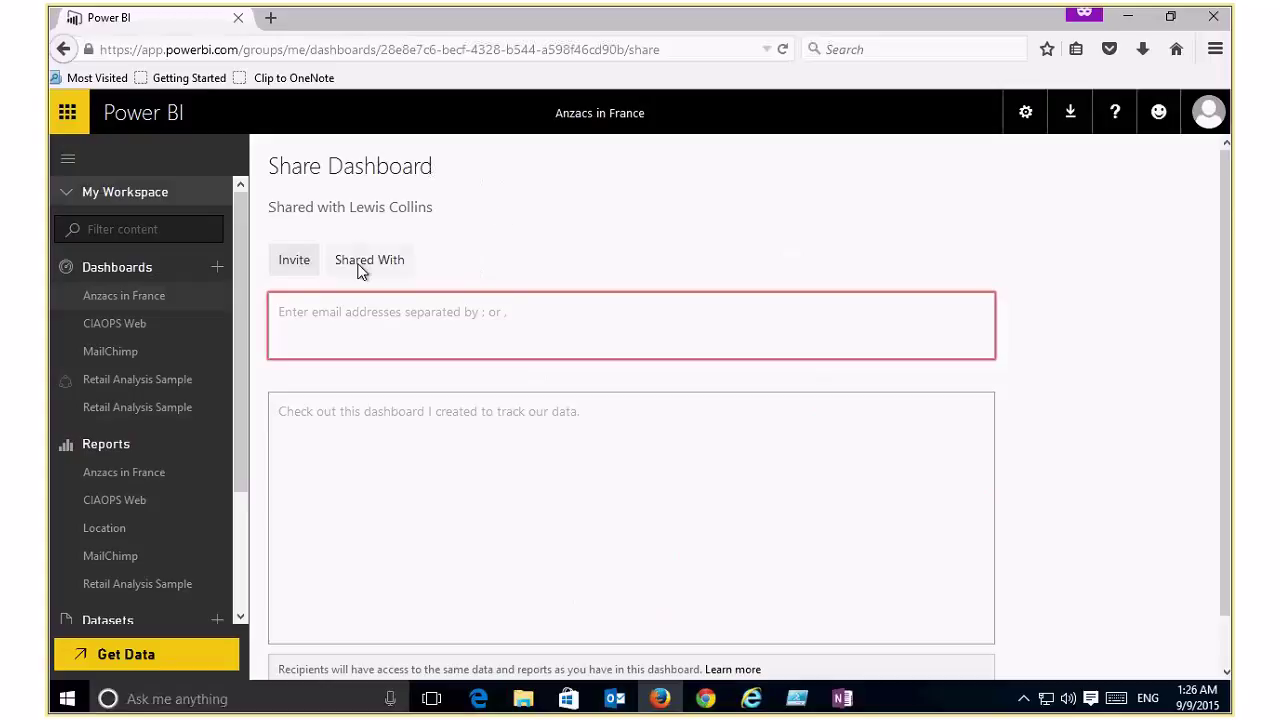
Step: Review the rest of the Share Dashboard invite form, then go back to Anzacs in France
click(1218, 636)
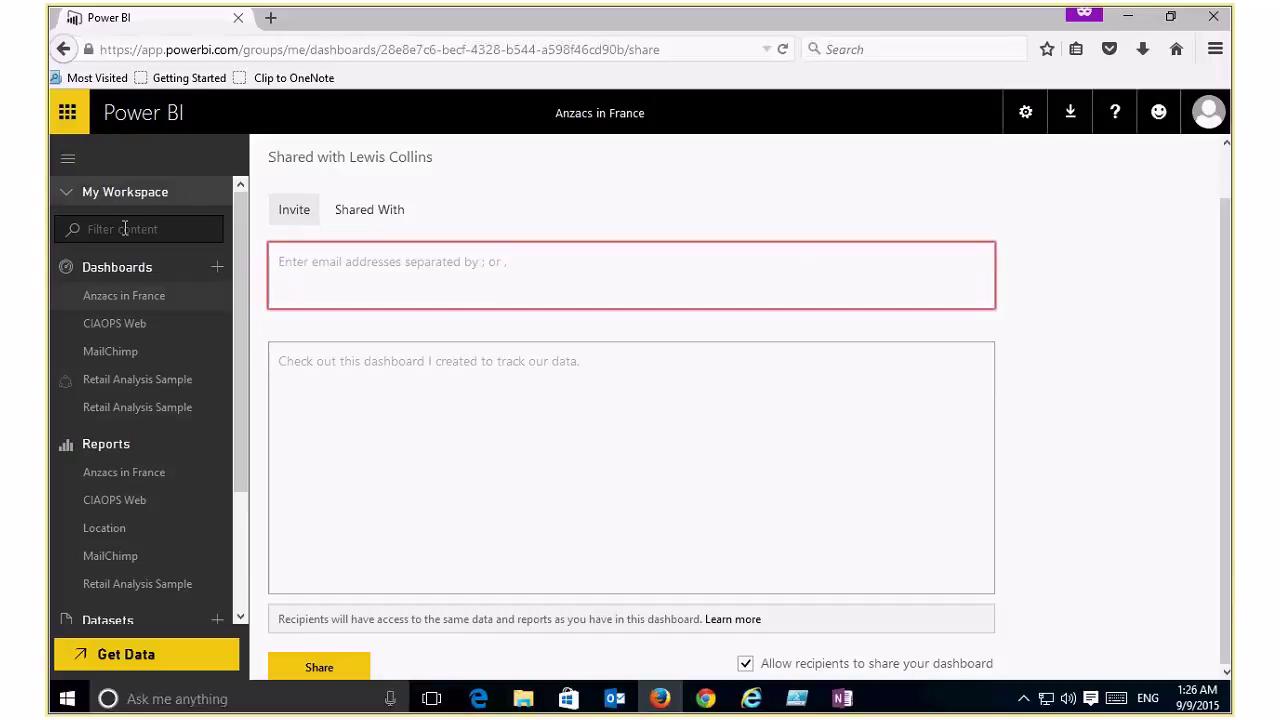
click(148, 300)
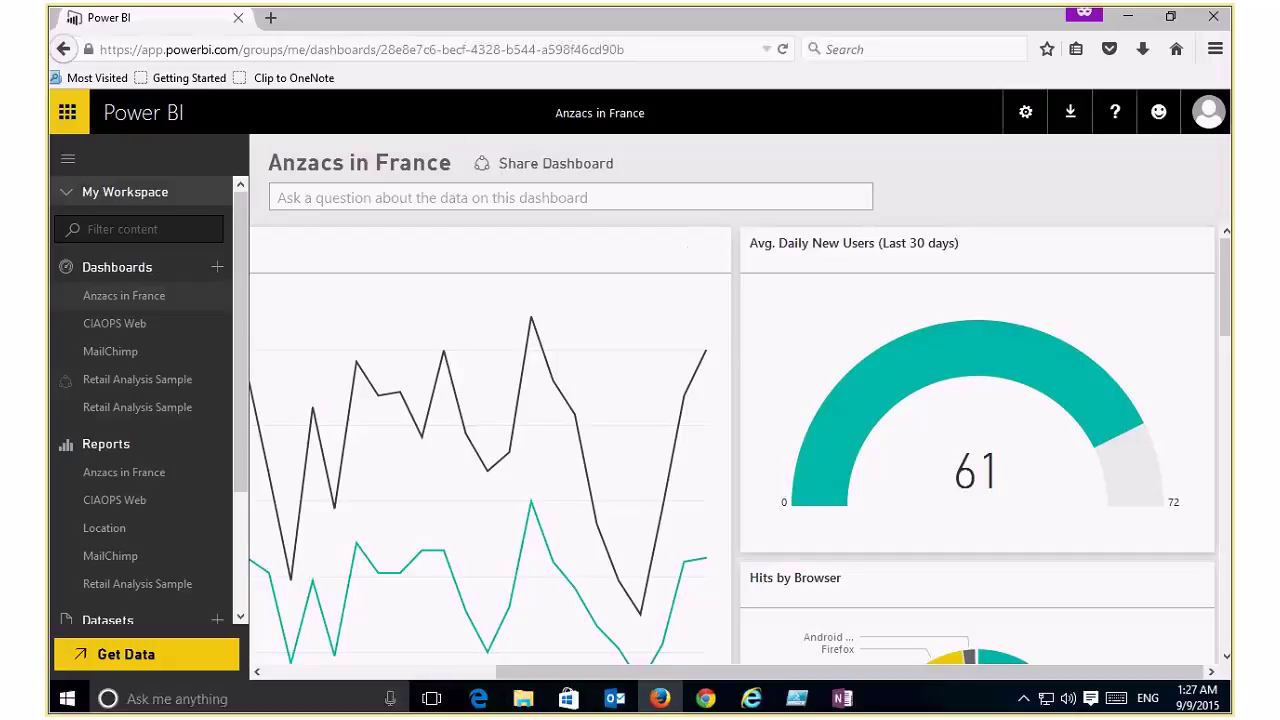
Step: Minimize the Firefox and Edge windows and launch Power BI Desktop from its desktop shortcut
click(1130, 18)
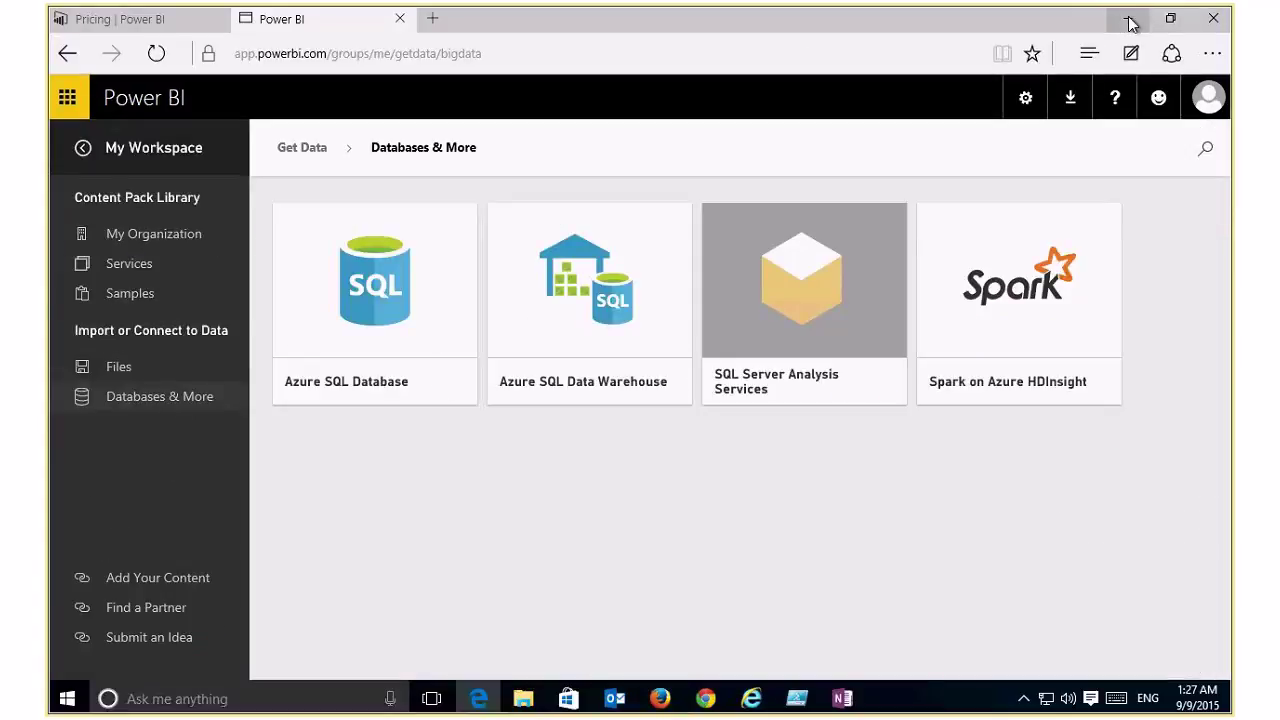
click(1129, 20)
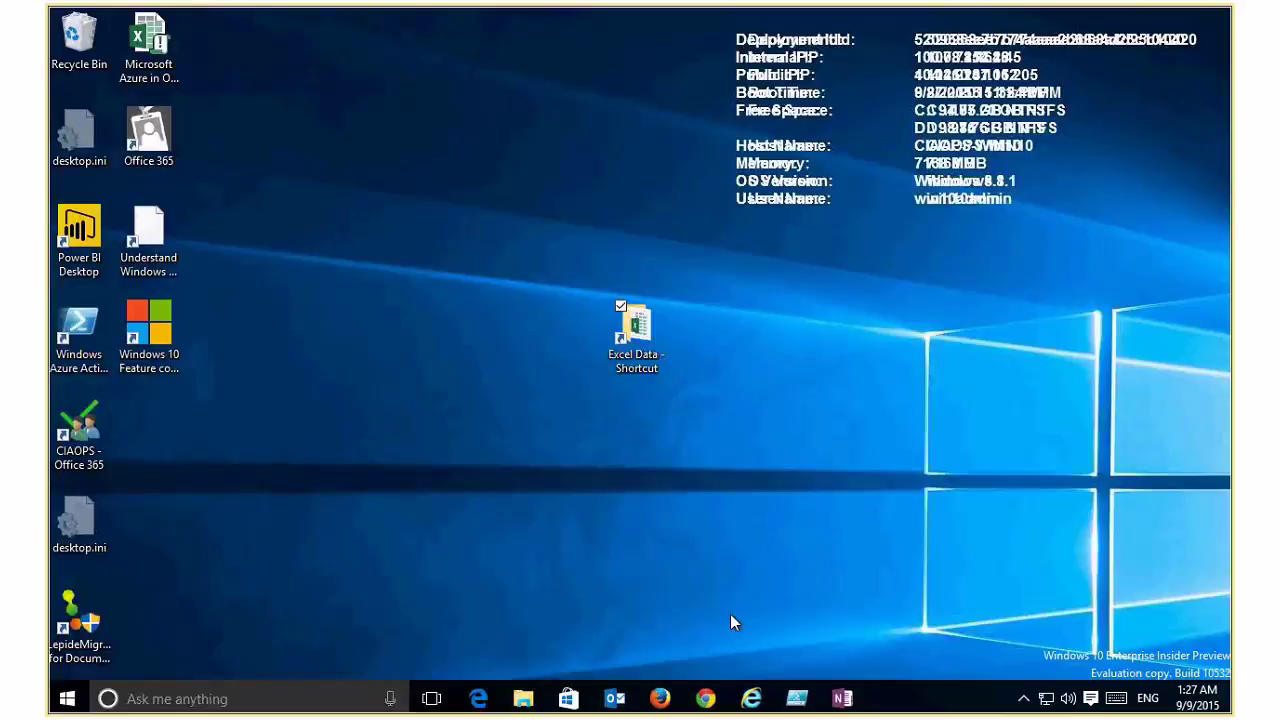
click(90, 268)
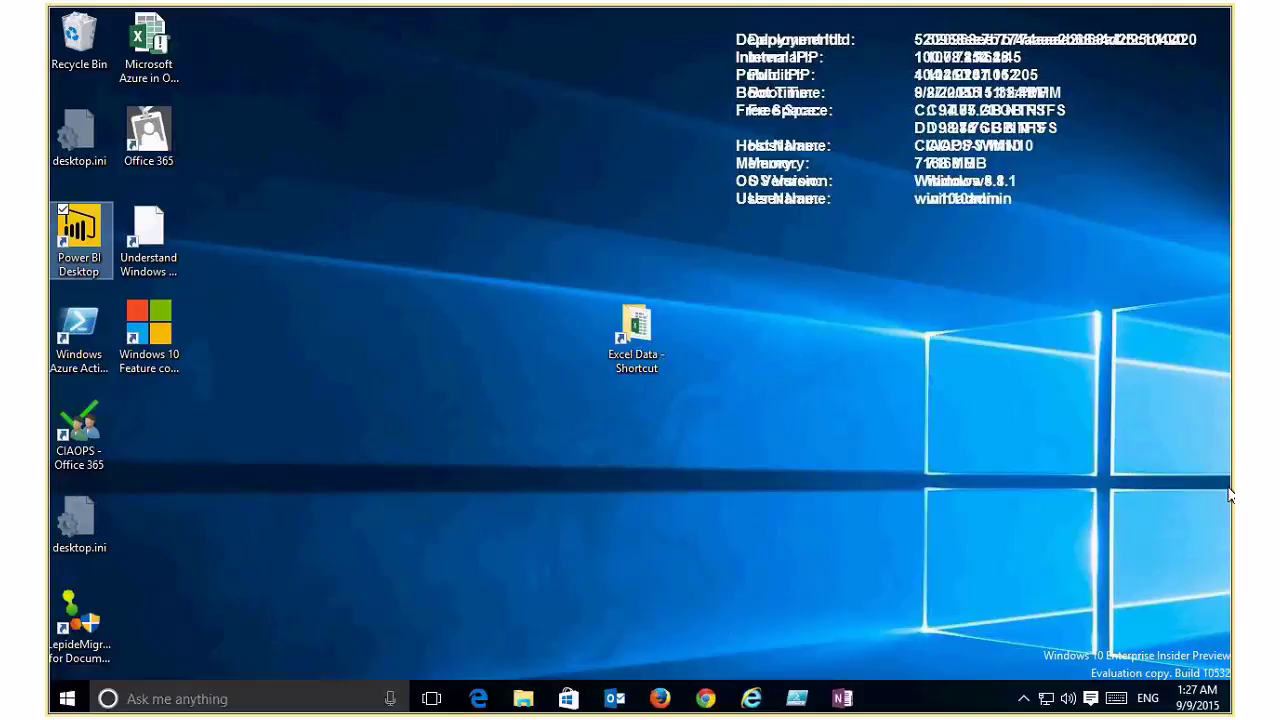
key(Return)
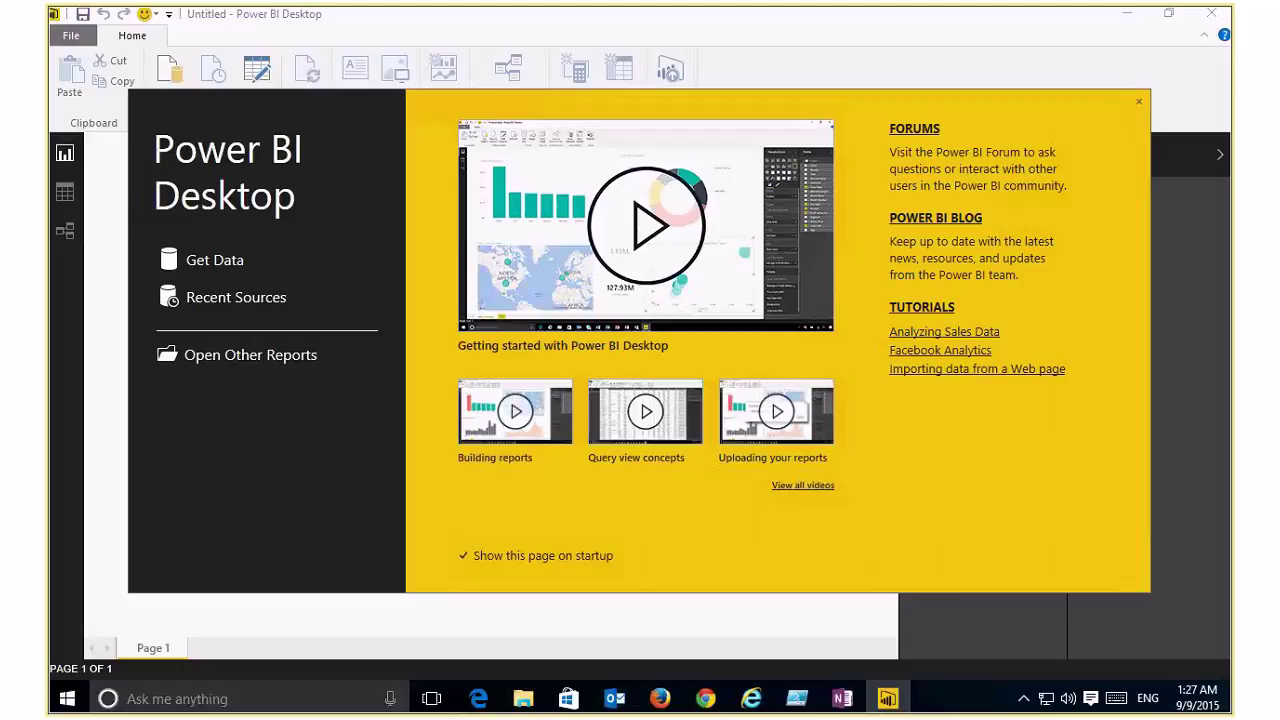
Step: Close the Power BI Desktop start screen, glance at the Get Data sources, then exit the app
click(1138, 102)
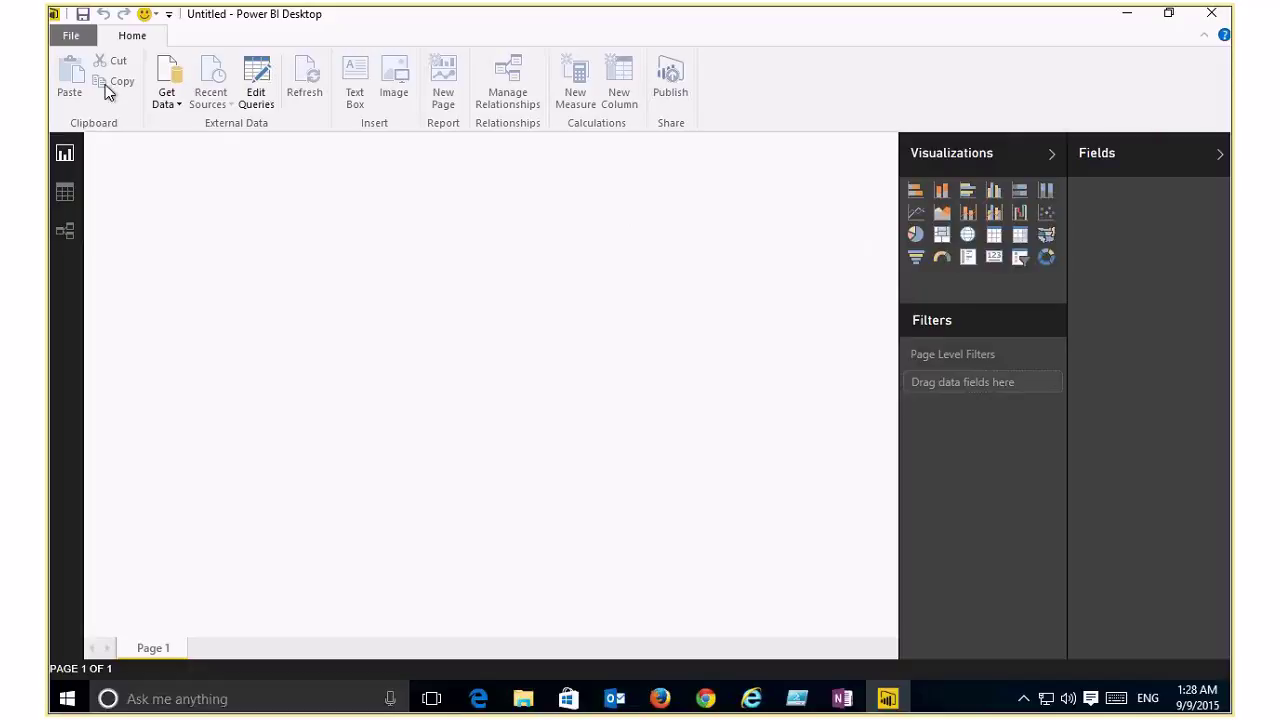
click(177, 104)
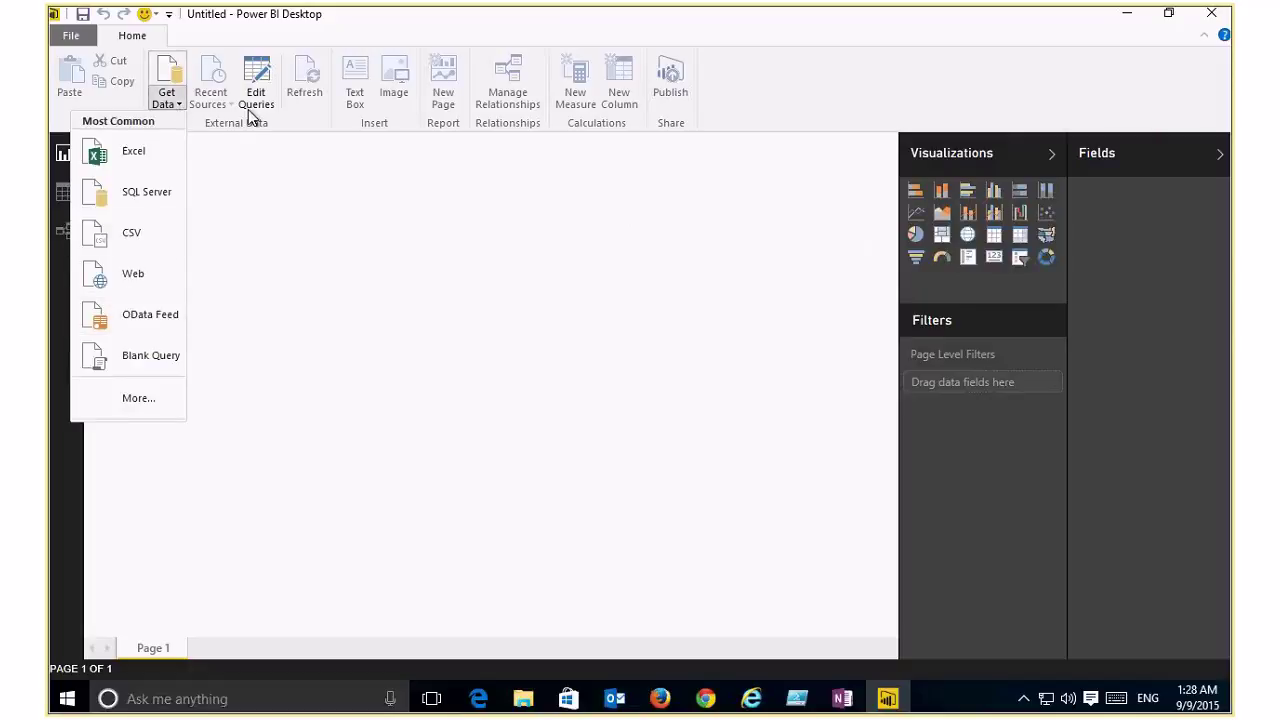
click(520, 320)
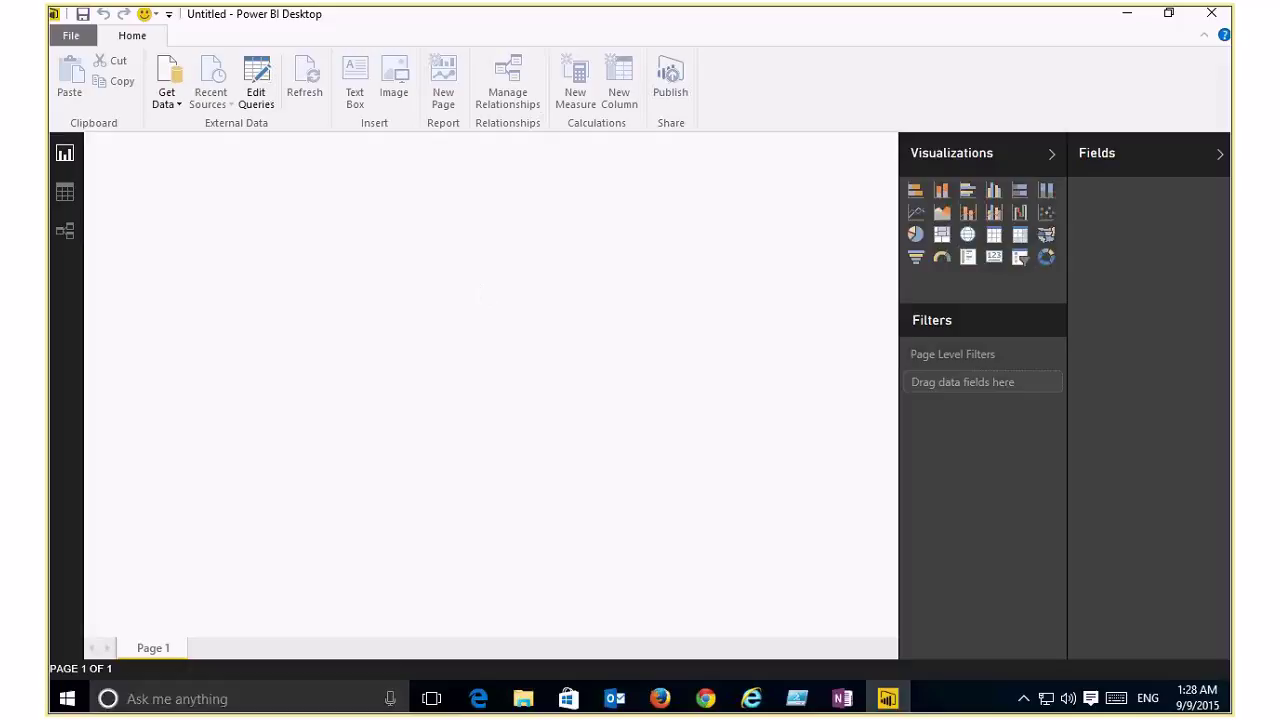
click(1211, 13)
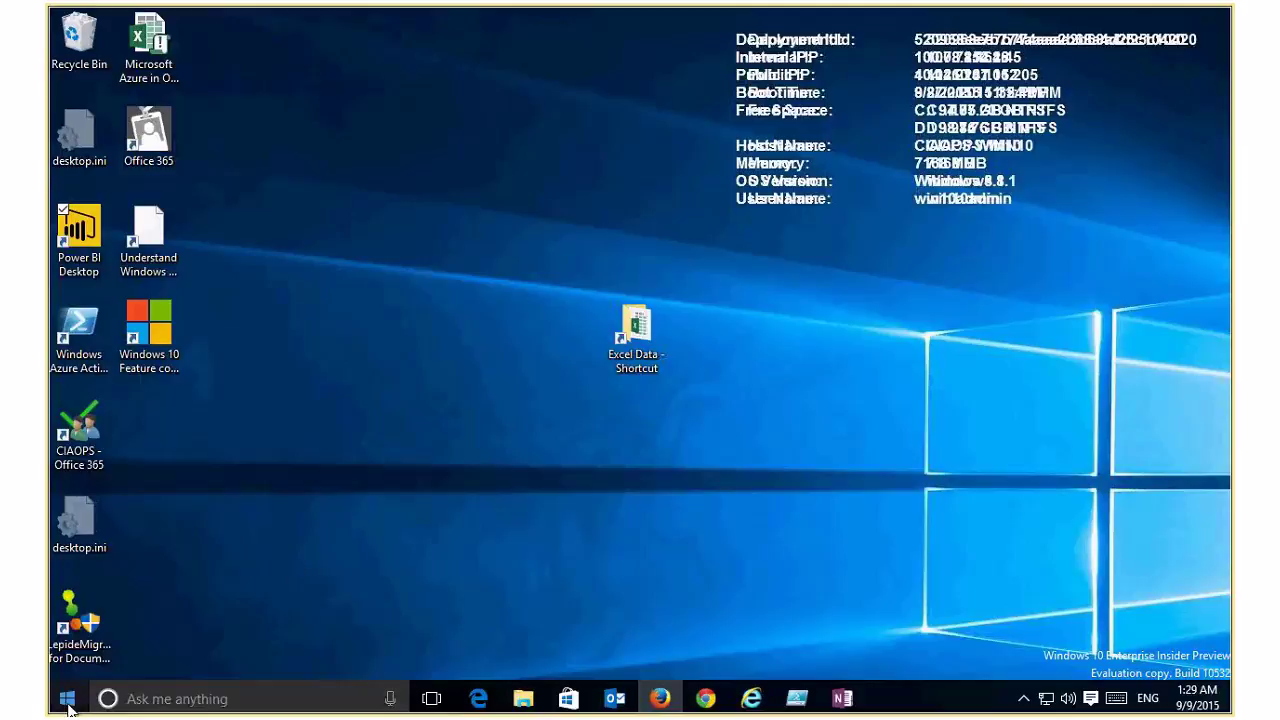
Step: Launch the Power BI Windows app from Start and scroll through the Retail Analysis Sample dashboard
click(67, 700)
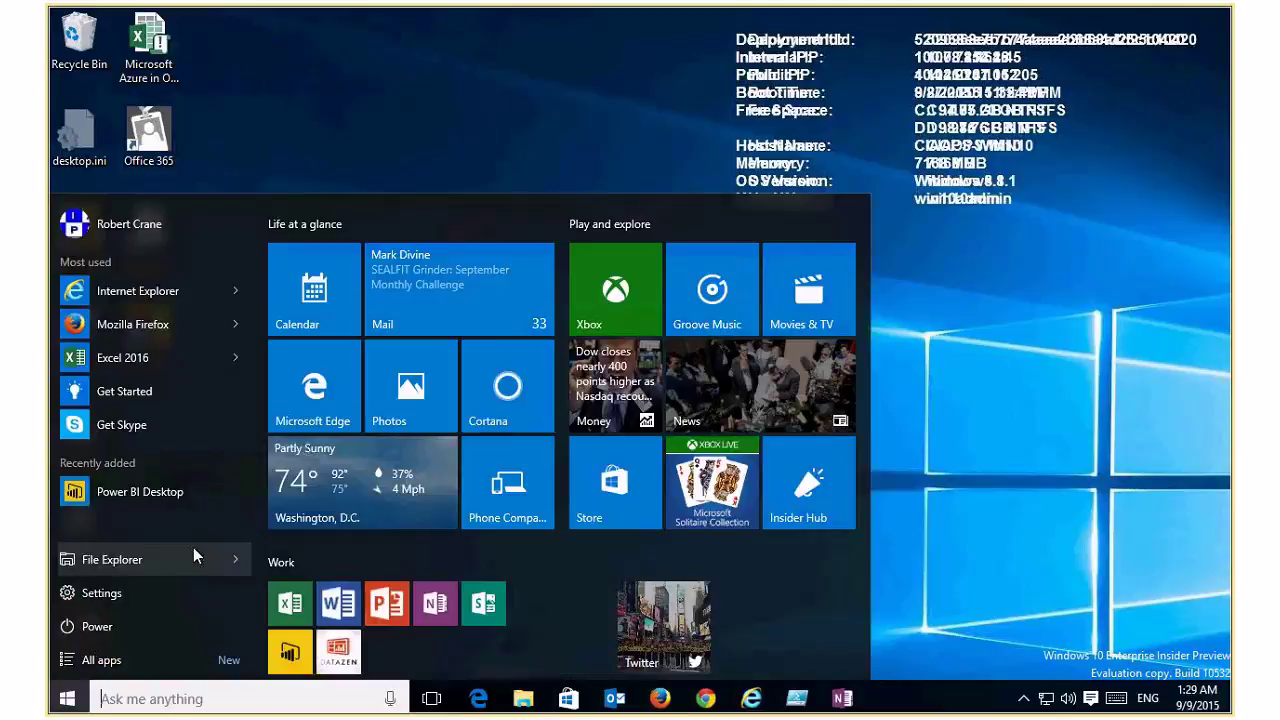
click(288, 650)
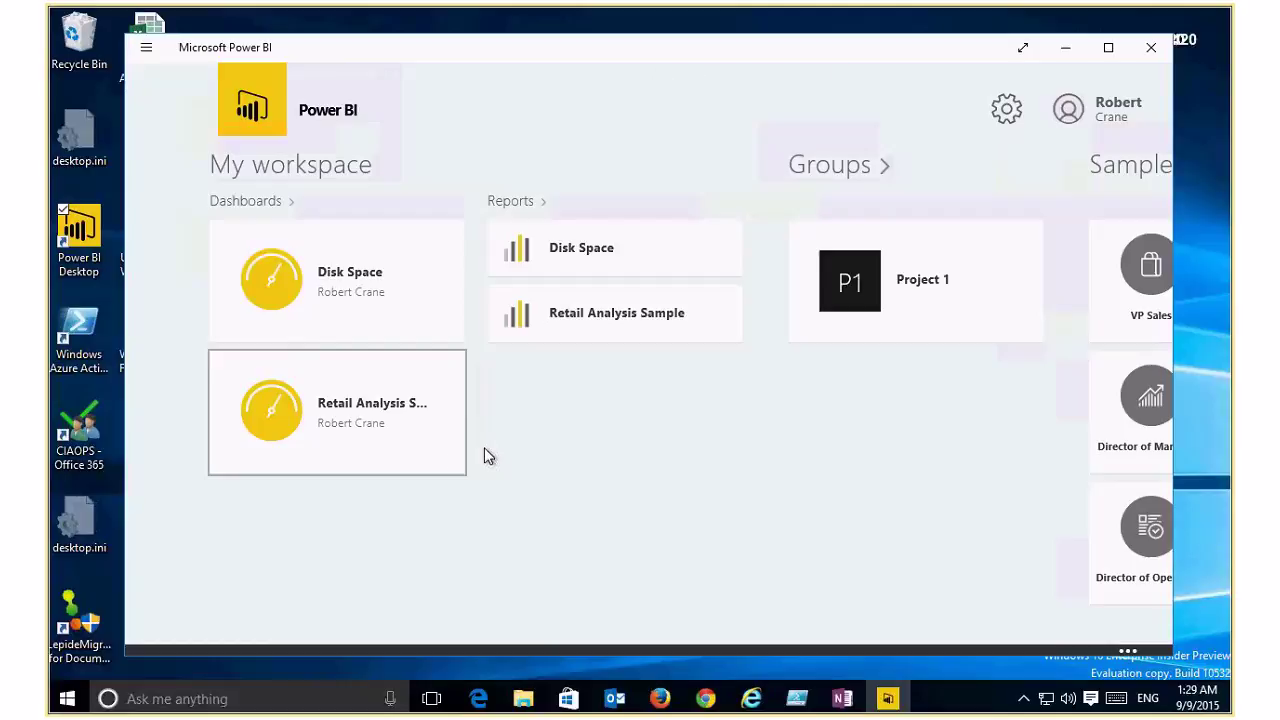
click(374, 430)
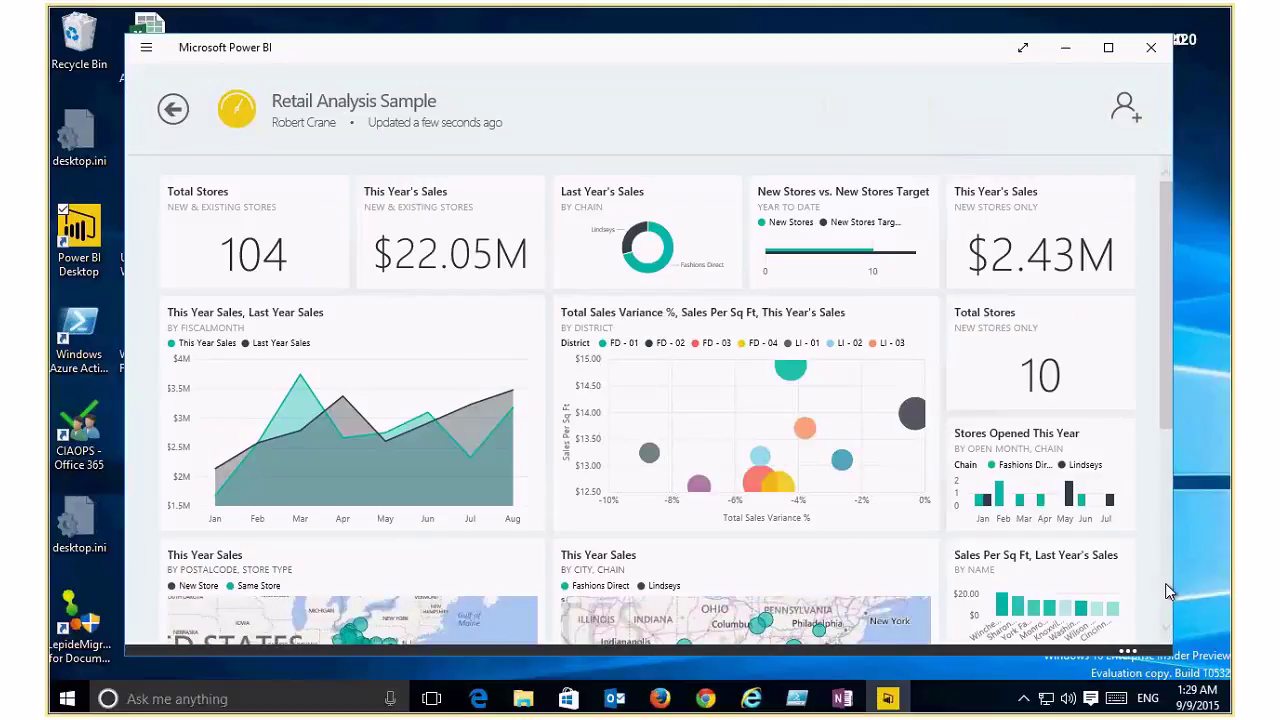
scroll(1165, 583, down, 5)
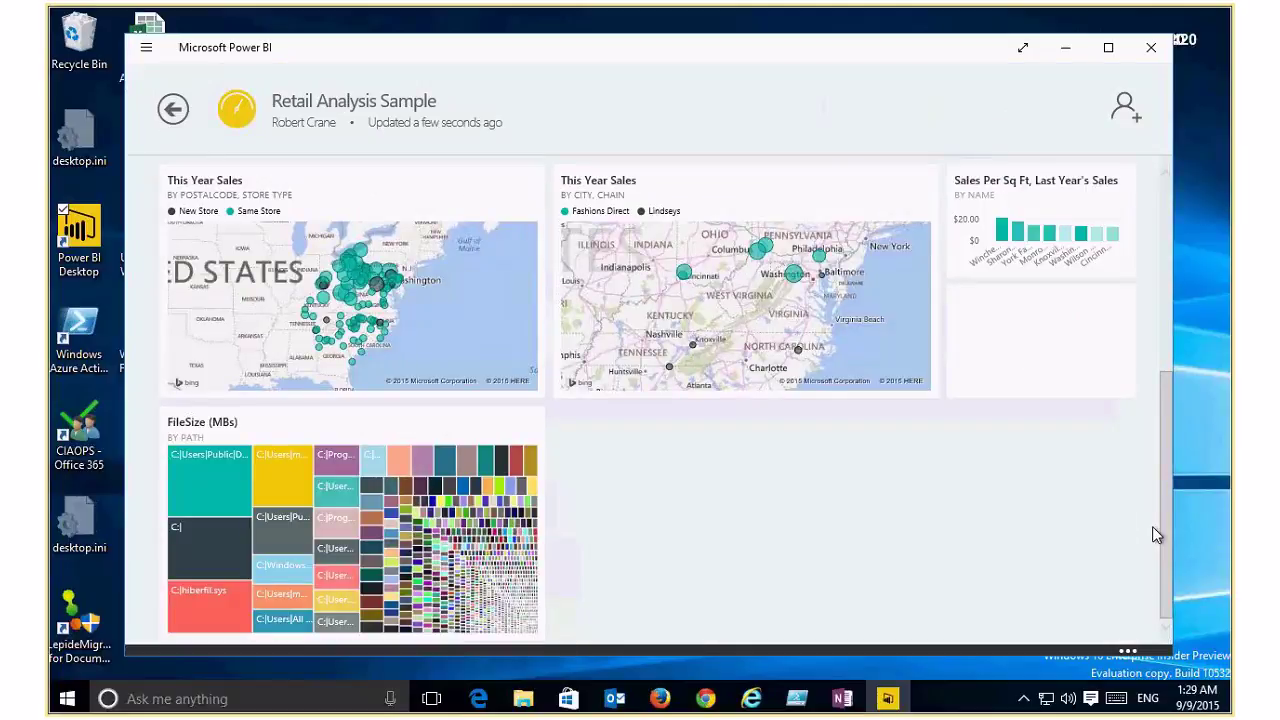
scroll(1164, 340, up, 2)
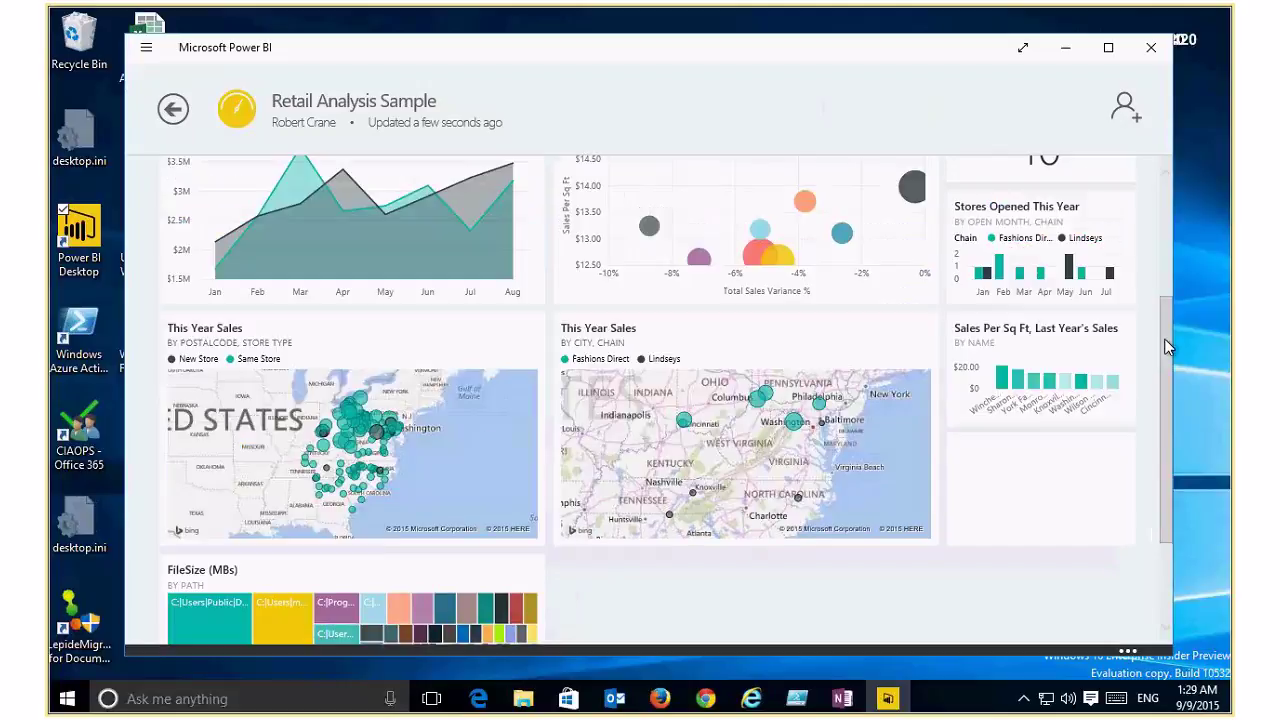
scroll(1164, 346, up, 3)
scroll(1166, 280, up, 1)
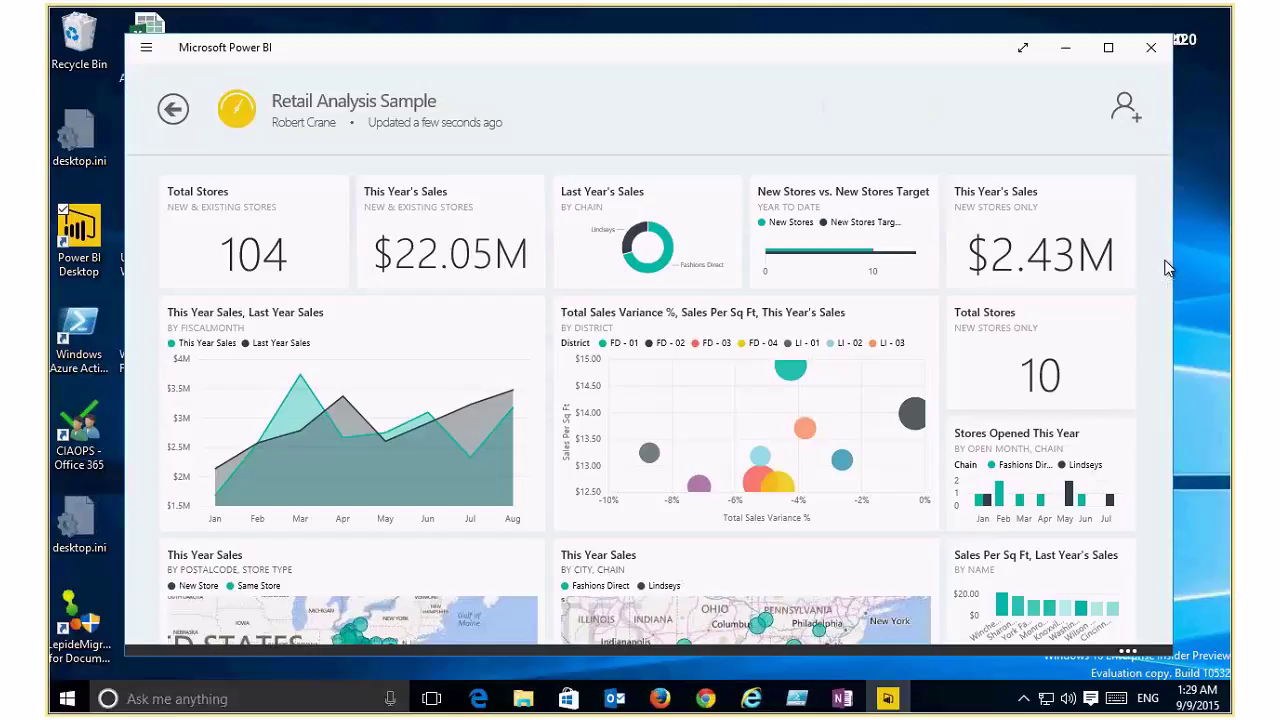
Step: Browse the Director of Marketing sample dashboard's Visits & Duration and Visits tiles, then close Power BI
click(177, 113)
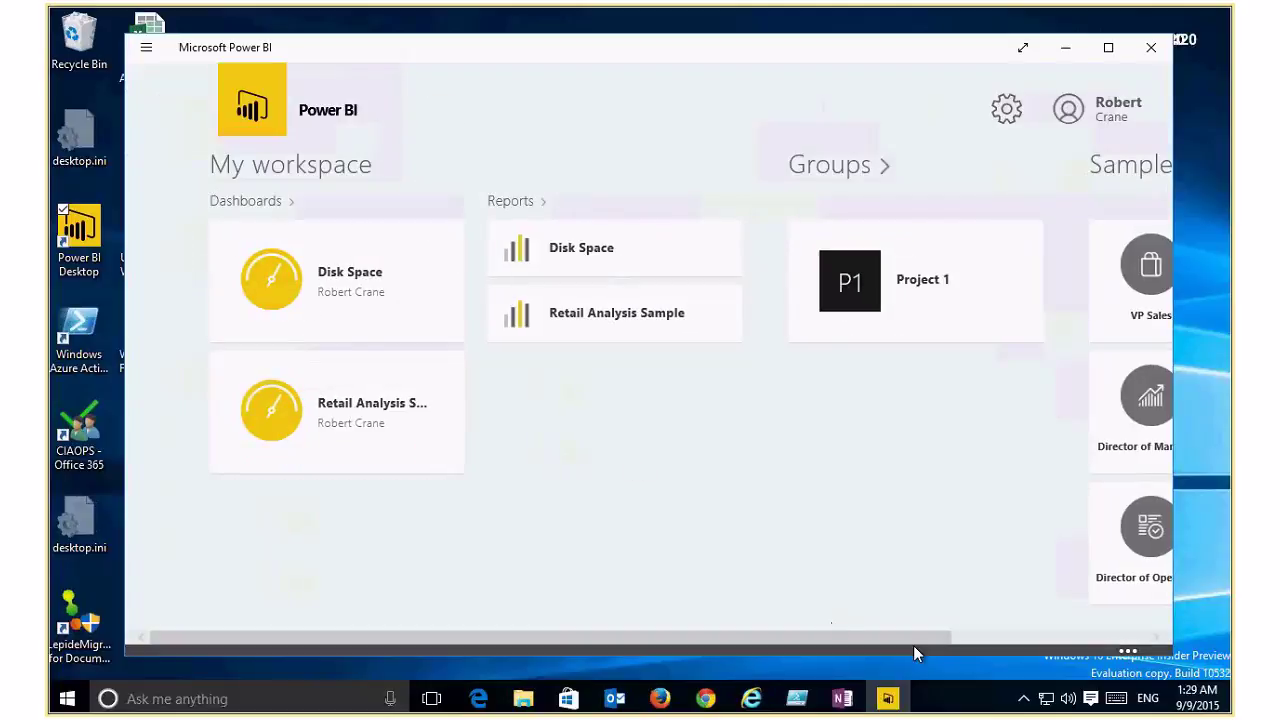
scroll(913, 645, down, 3)
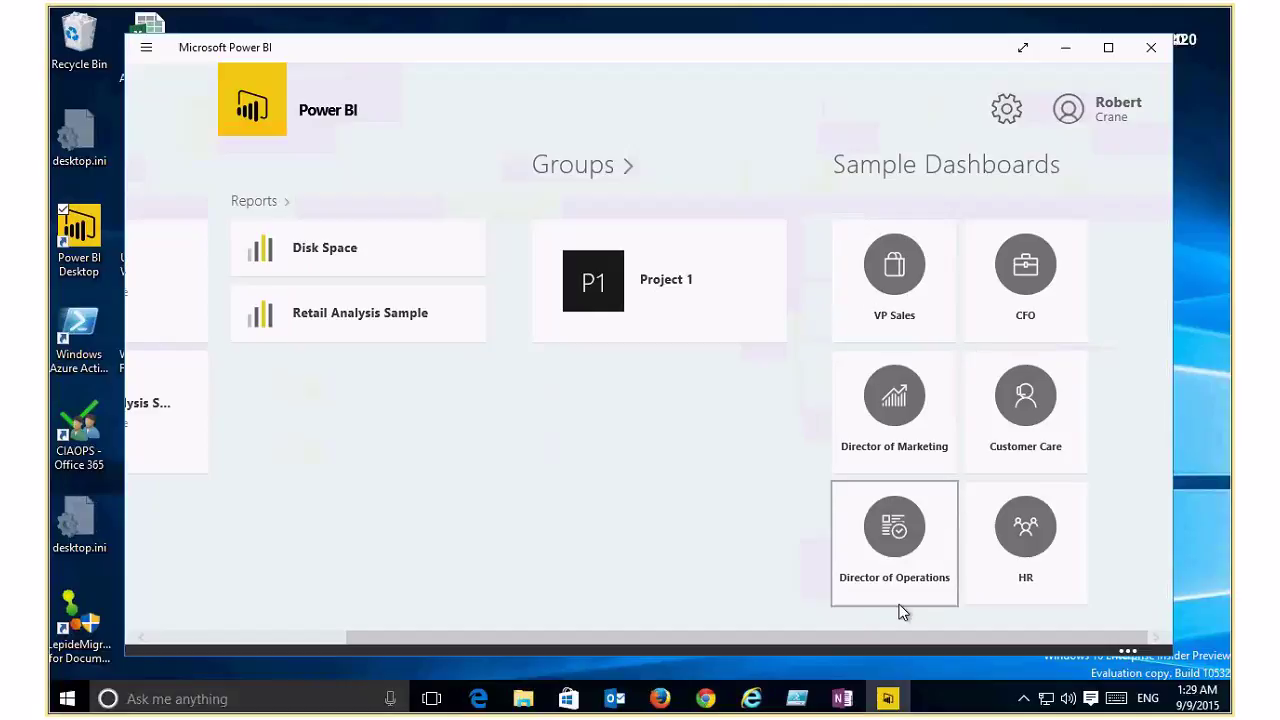
click(894, 405)
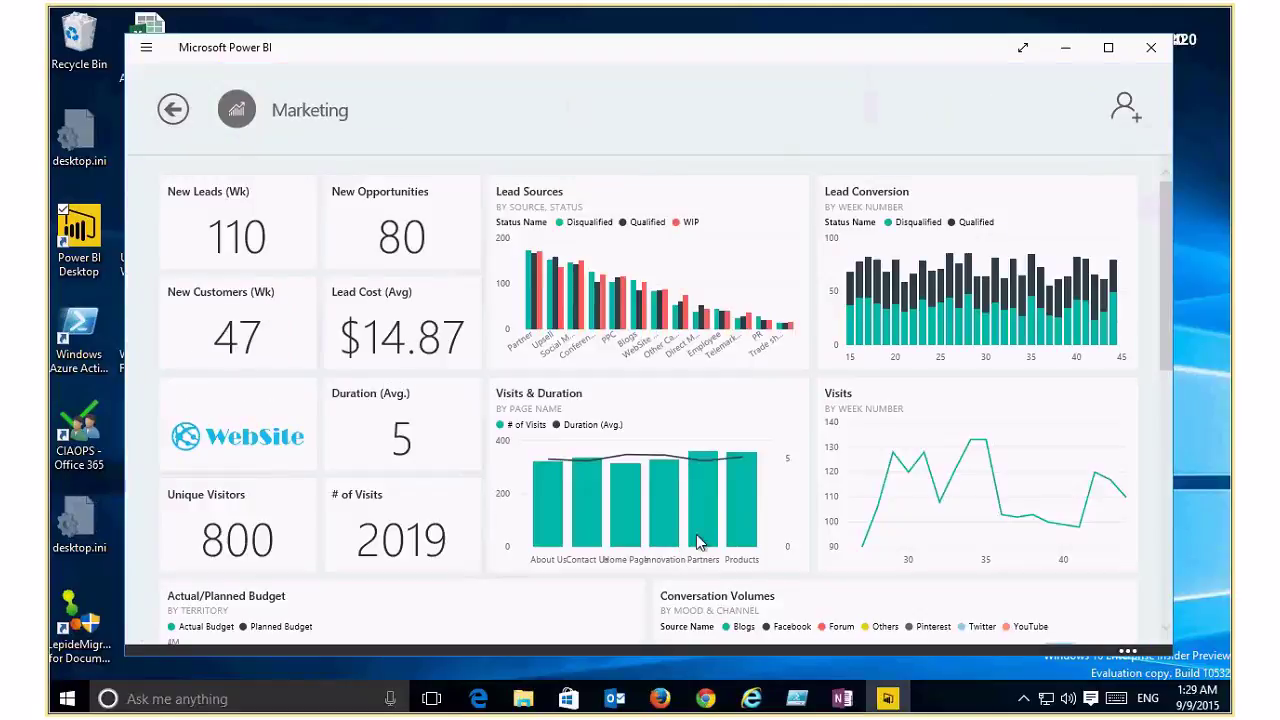
click(658, 517)
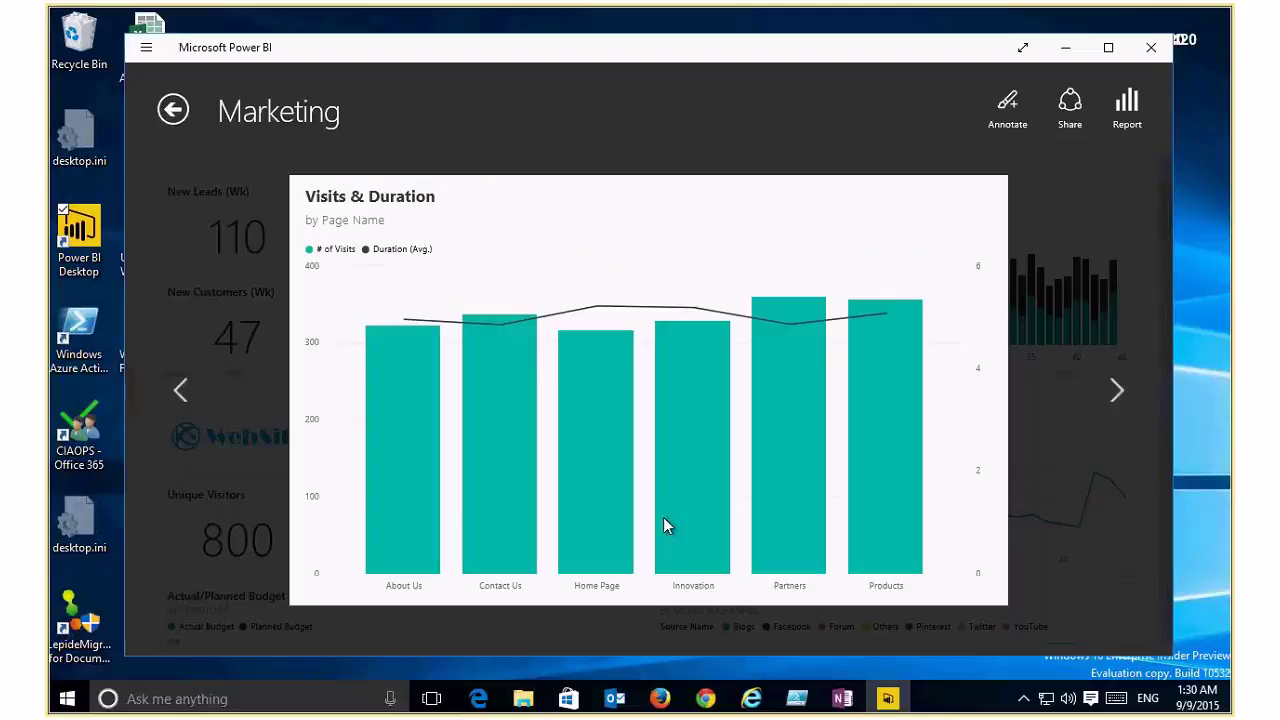
click(1128, 397)
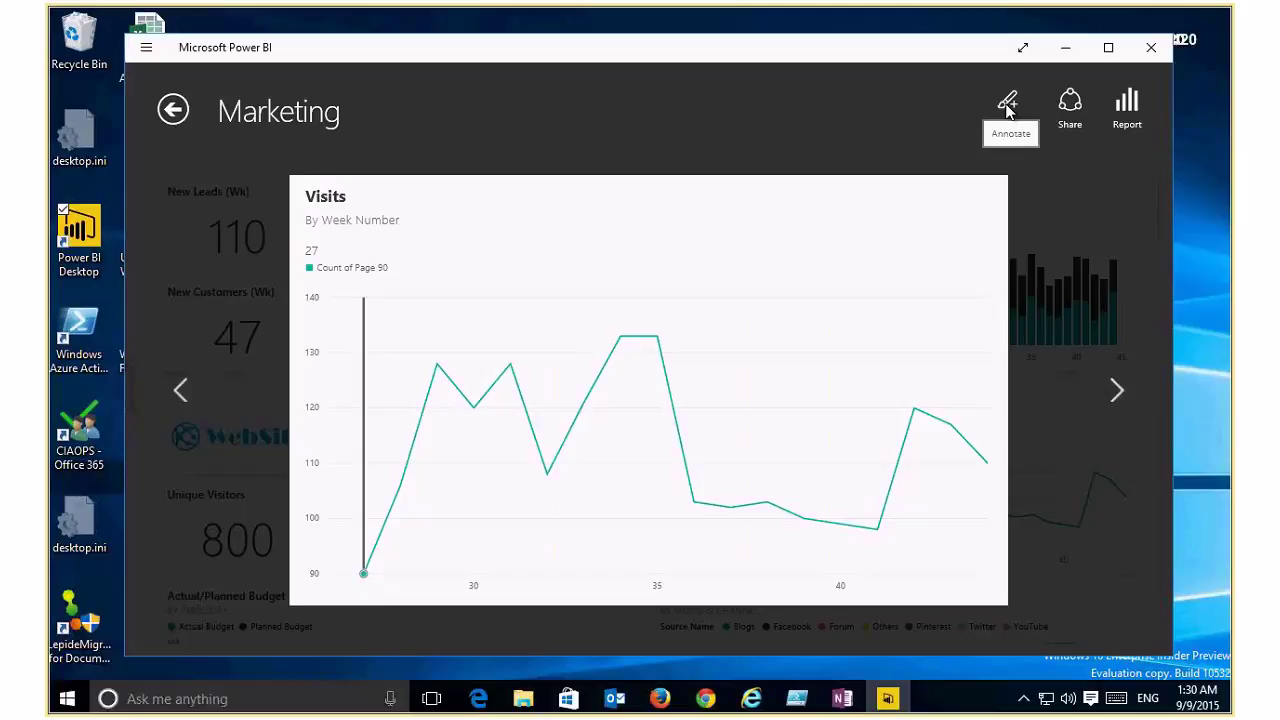
click(1151, 49)
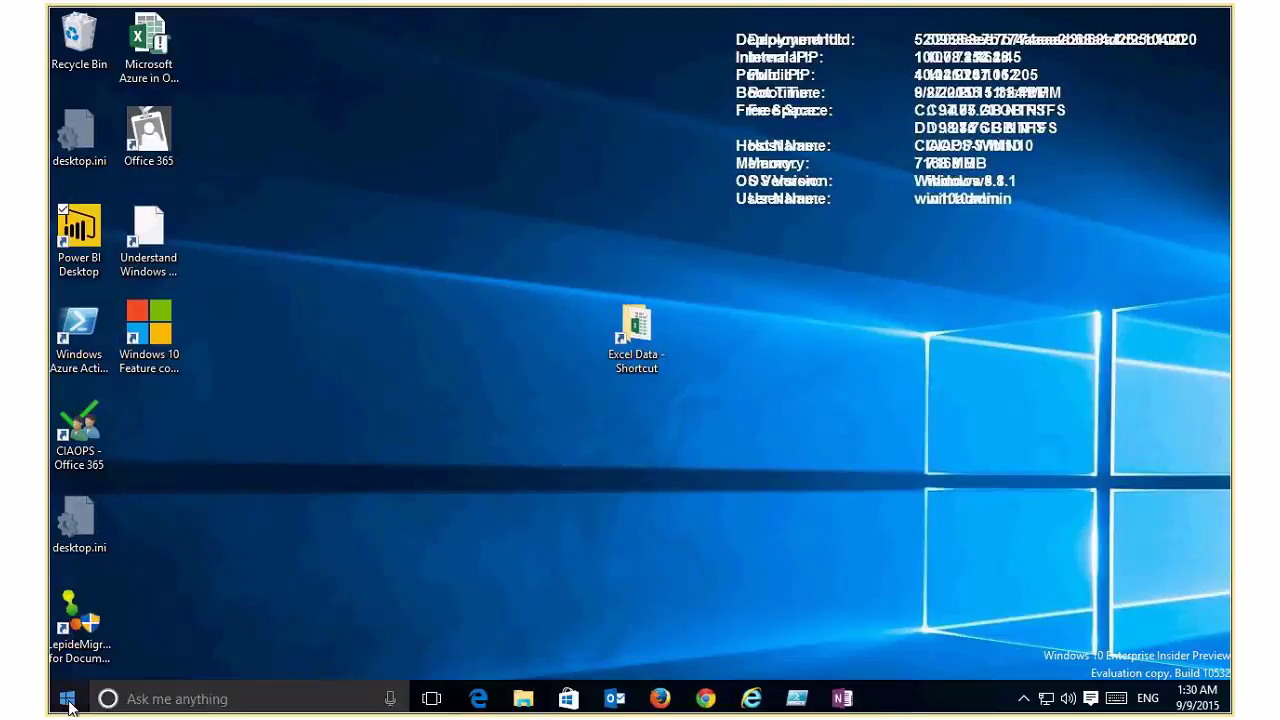
Step: Launch Datazen Viewer from the Start menu's Work tile group
click(67, 699)
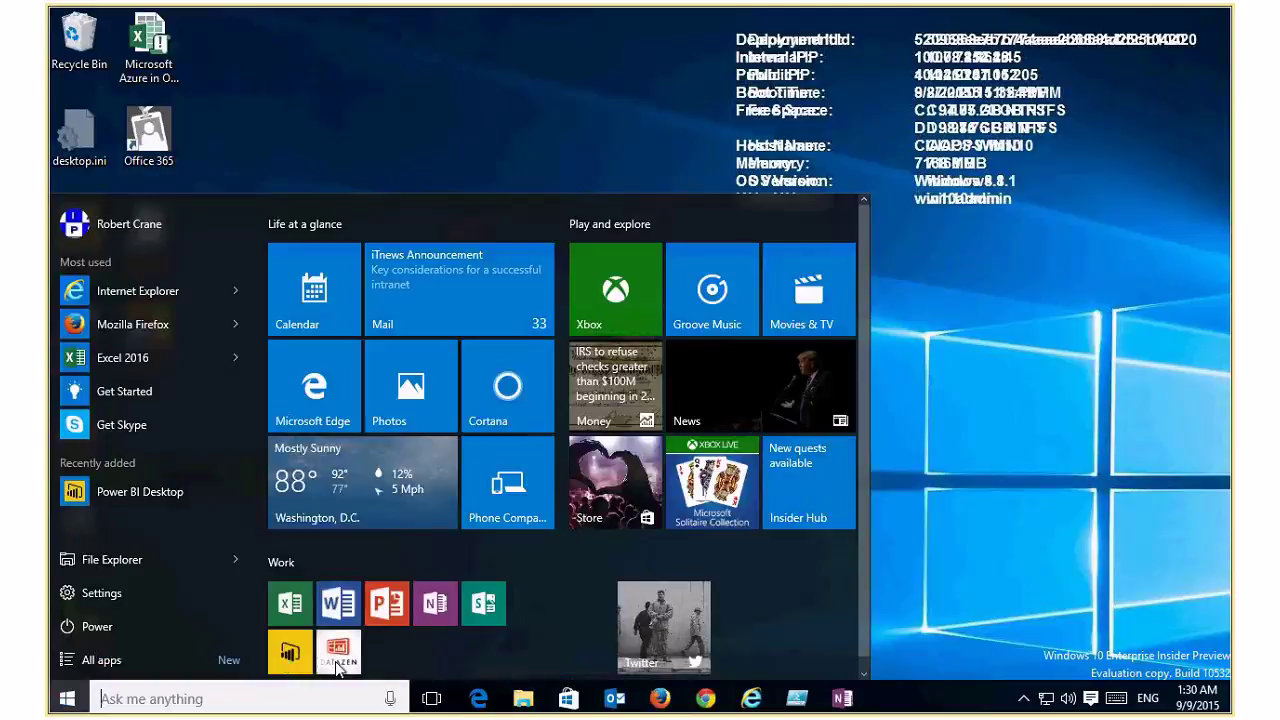
click(338, 652)
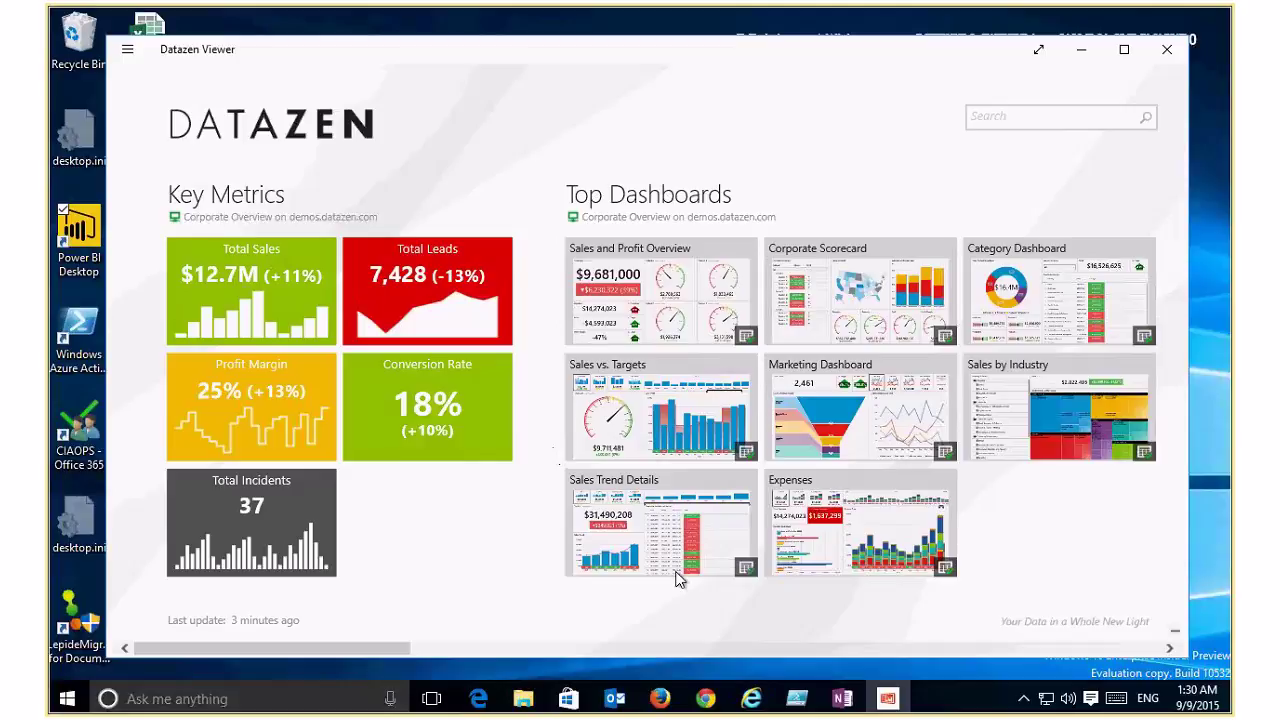
click(829, 415)
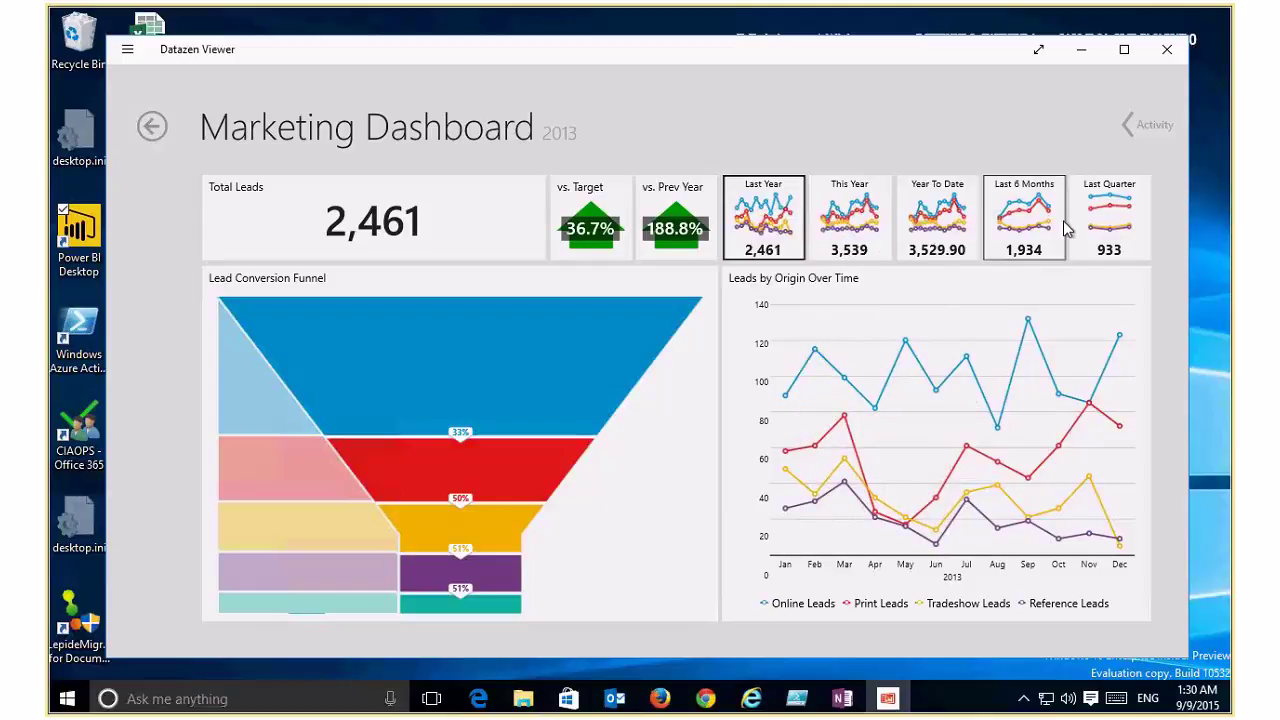
click(1113, 230)
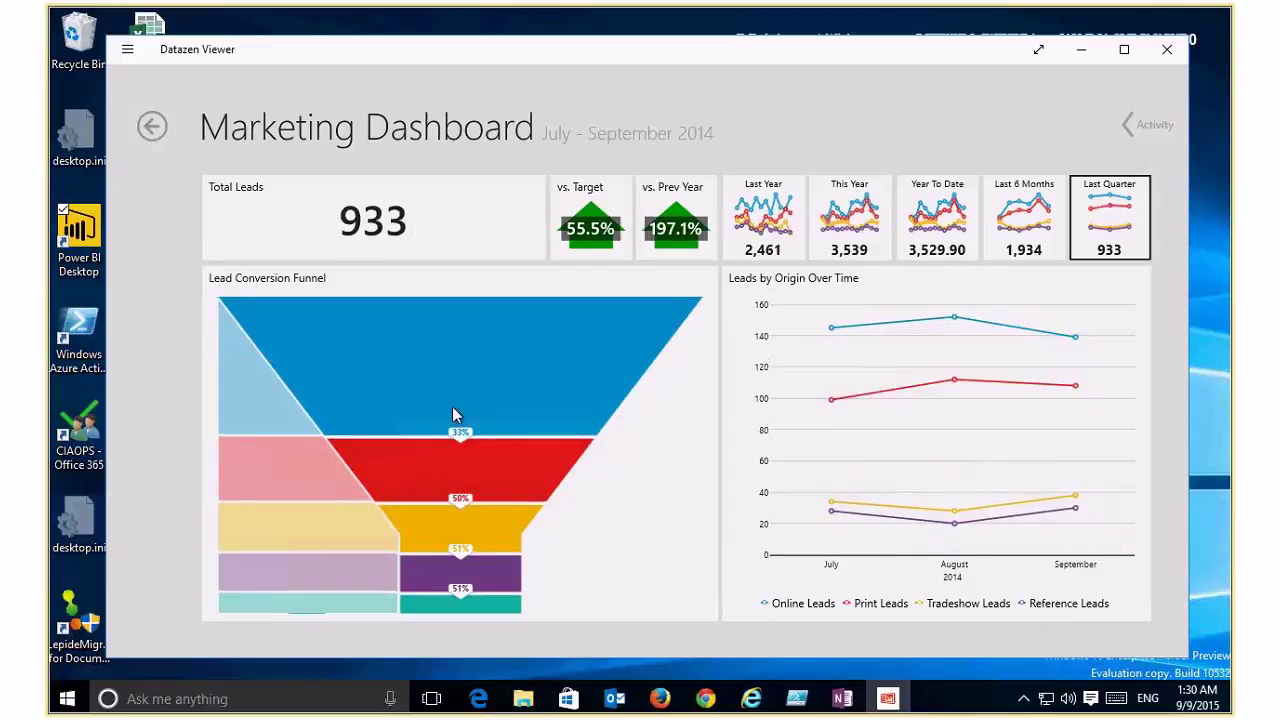
click(152, 128)
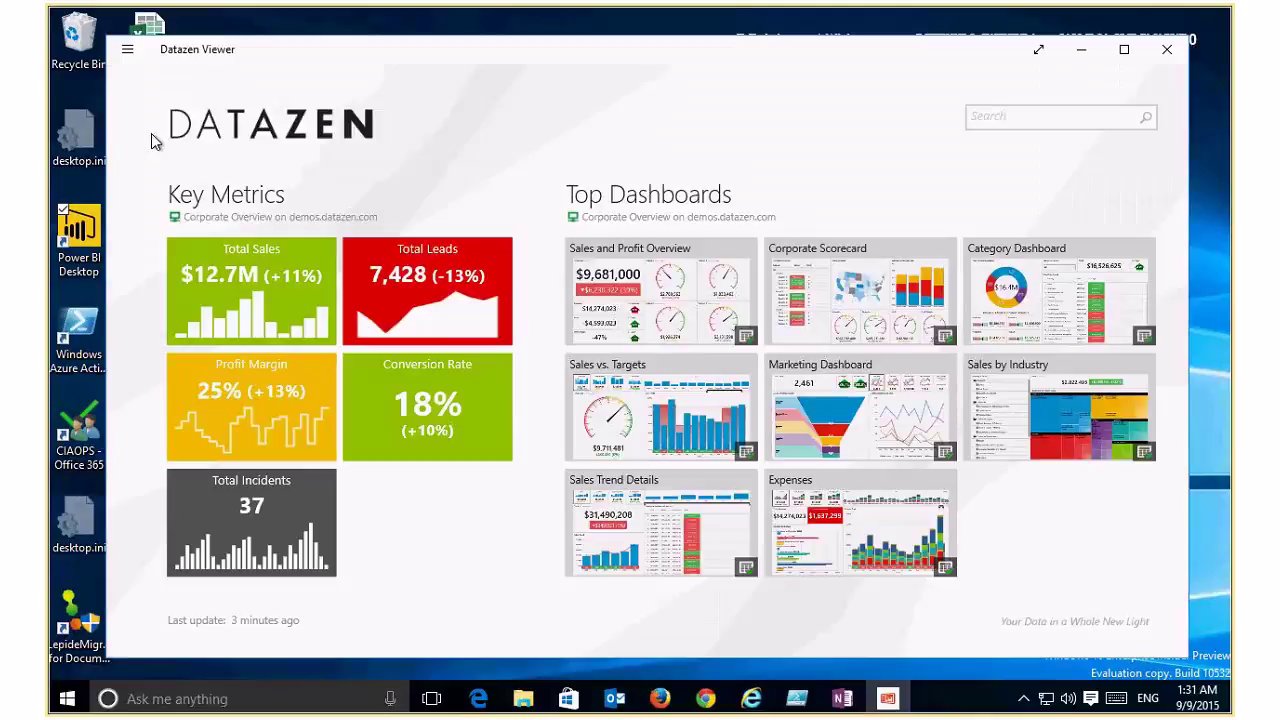
Step: Explore the Claims by State Breakdown dashboard's state map, then return to the home page
click(1012, 650)
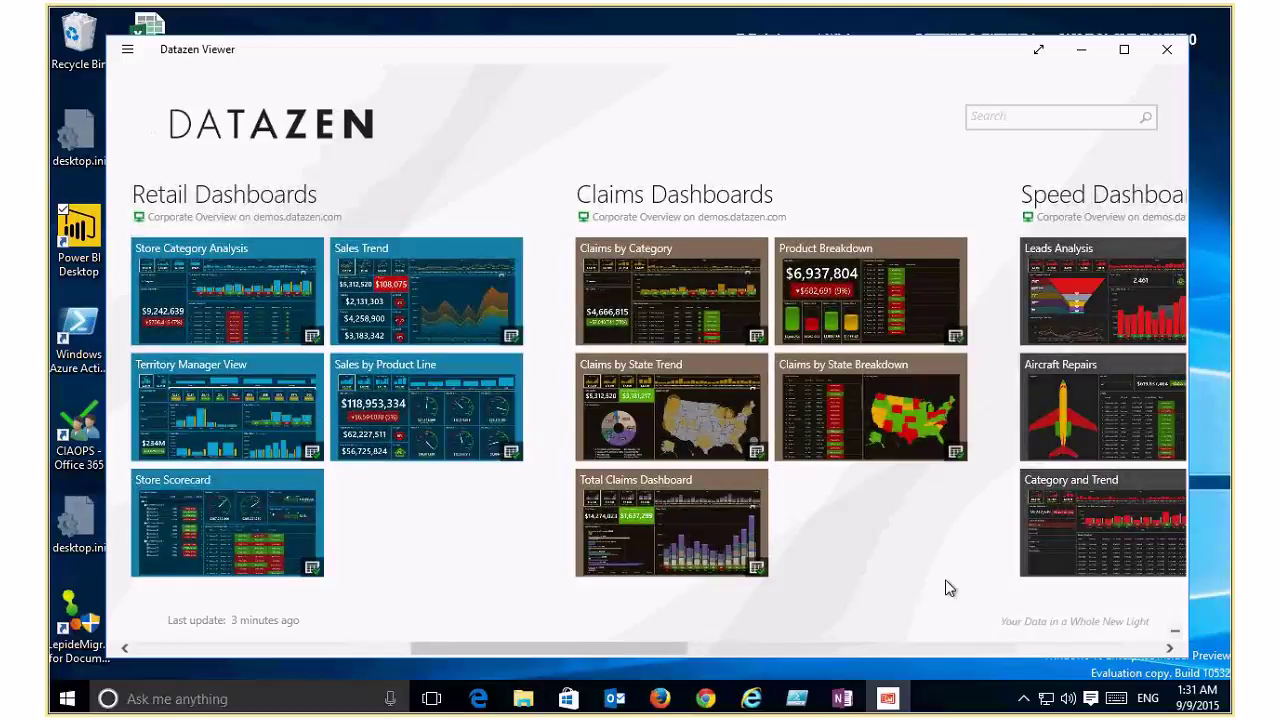
click(860, 414)
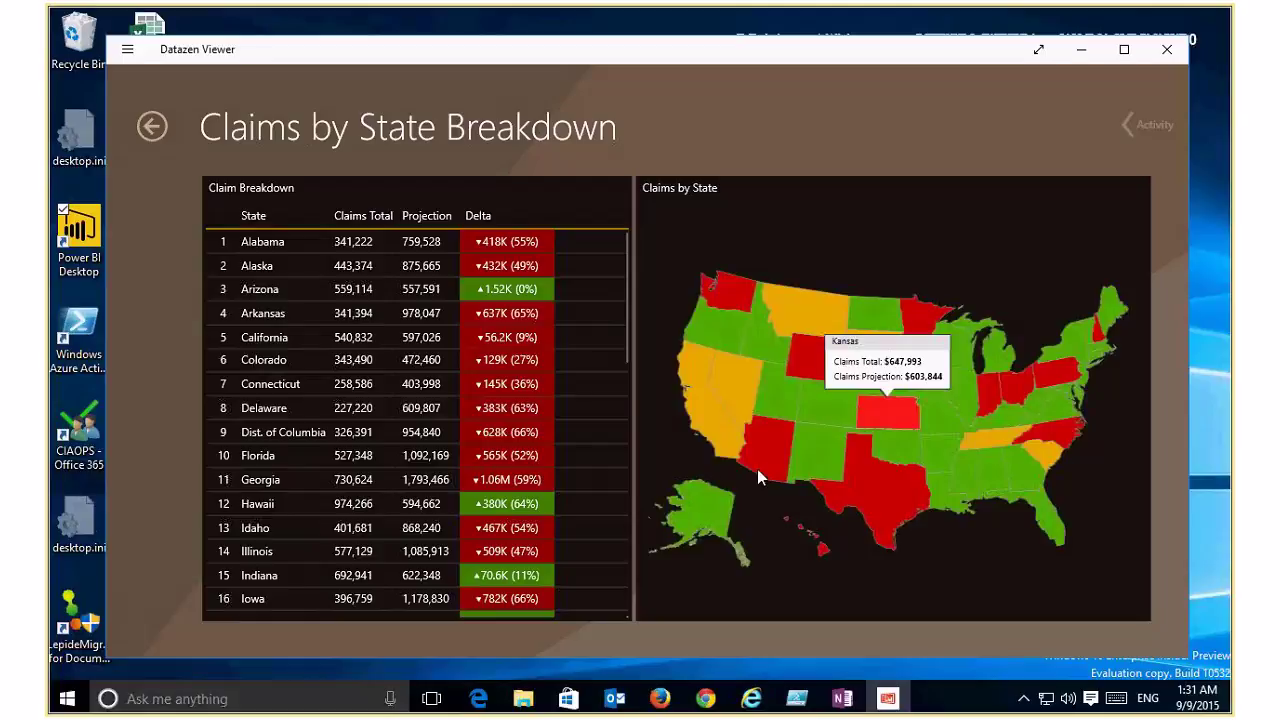
mouse_move(776, 436)
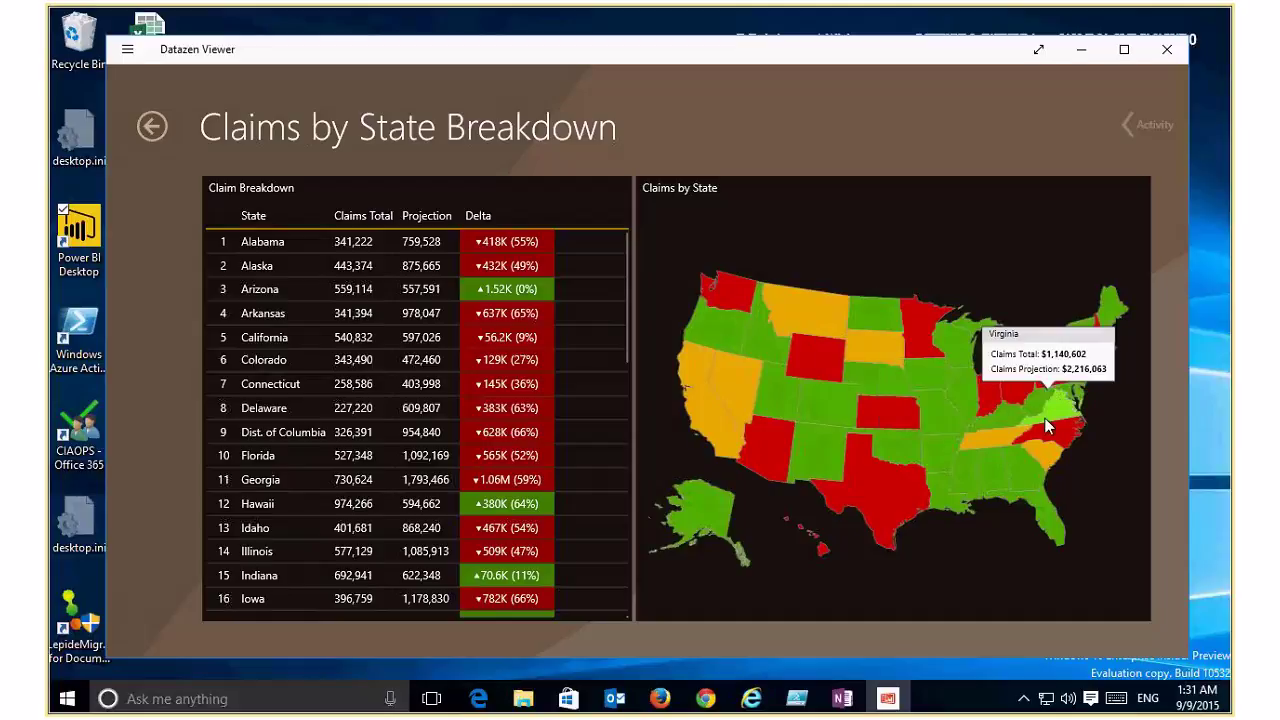
mouse_move(1008, 435)
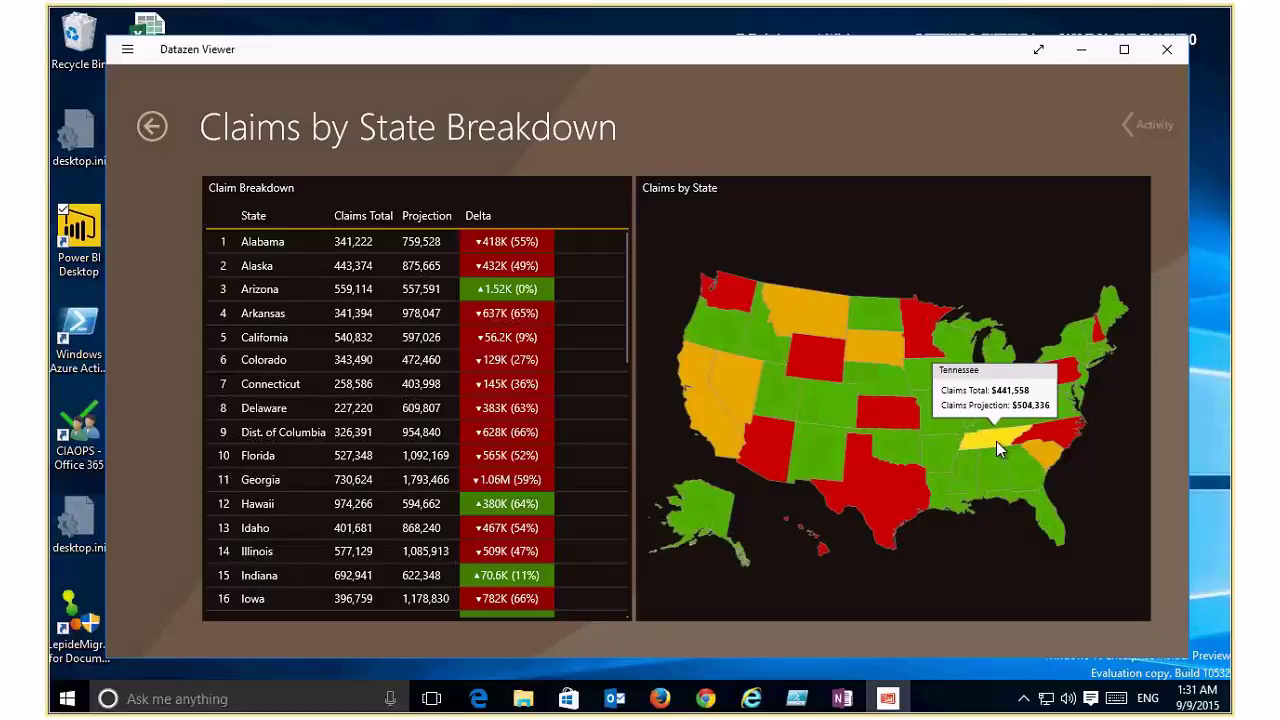
click(157, 126)
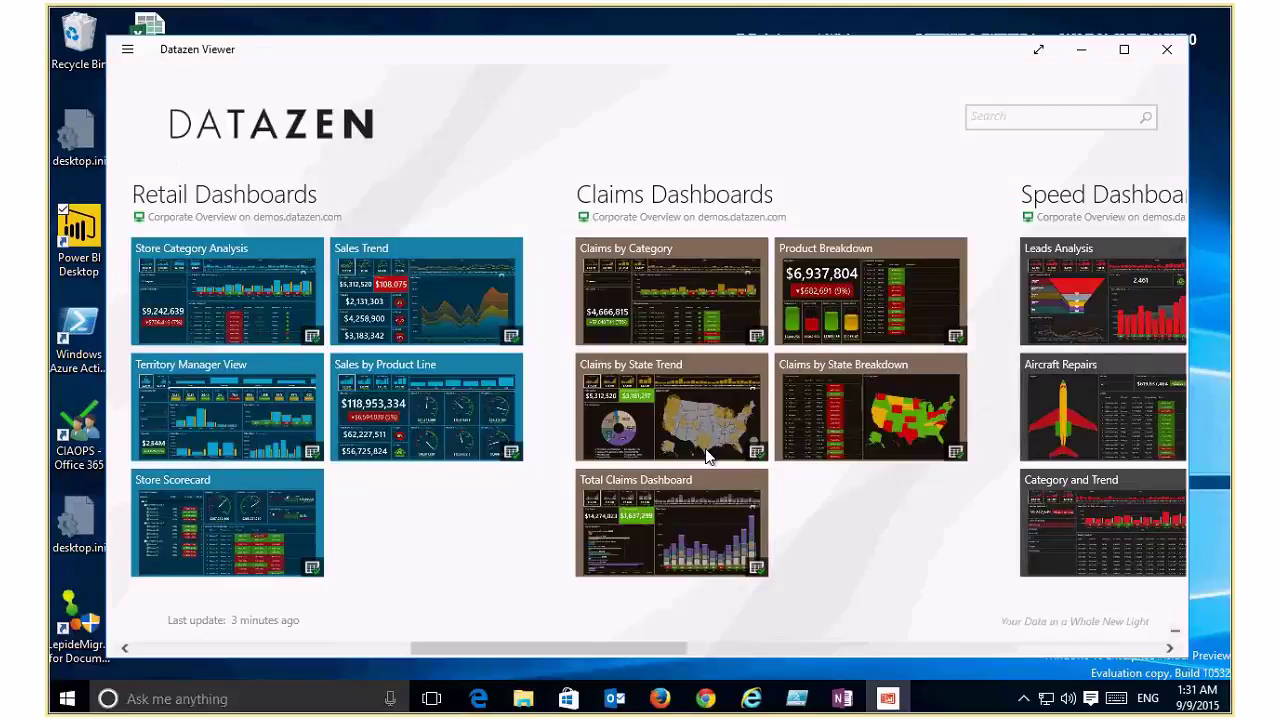
Step: Inspect the aircraft parts on the Aircraft Repairs dashboard, then return to the home page
click(1106, 432)
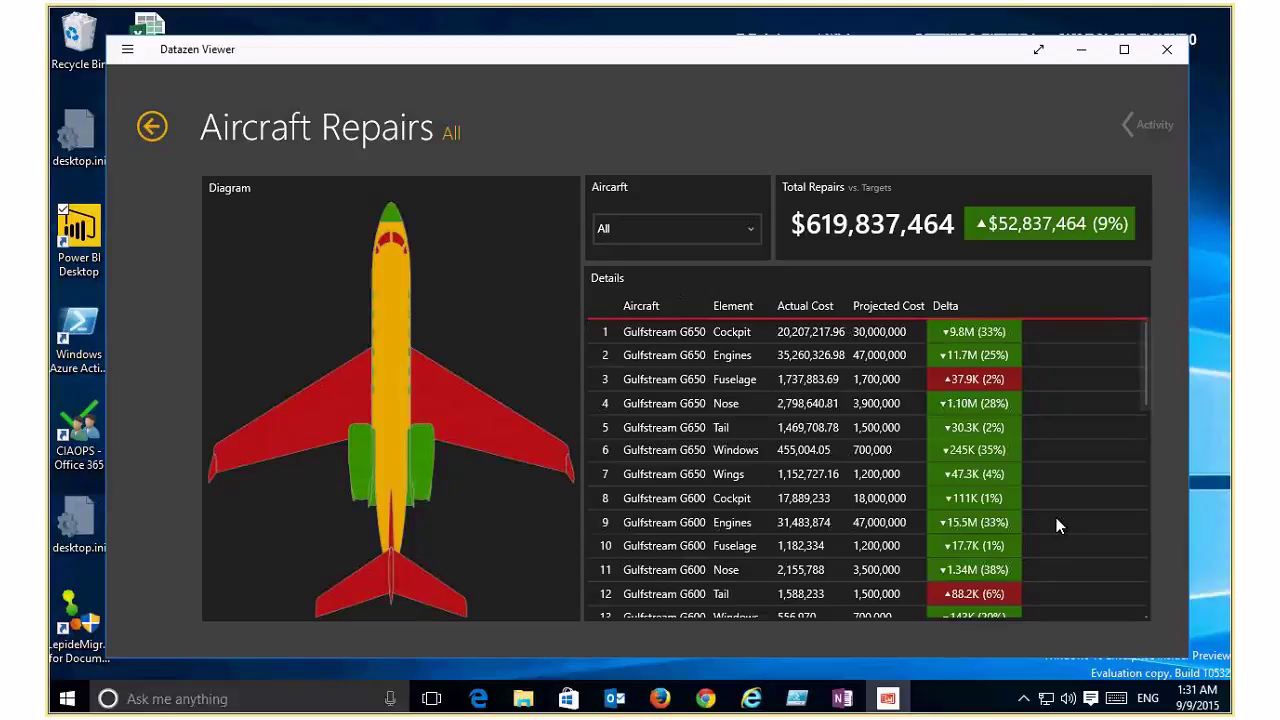
mouse_move(490, 444)
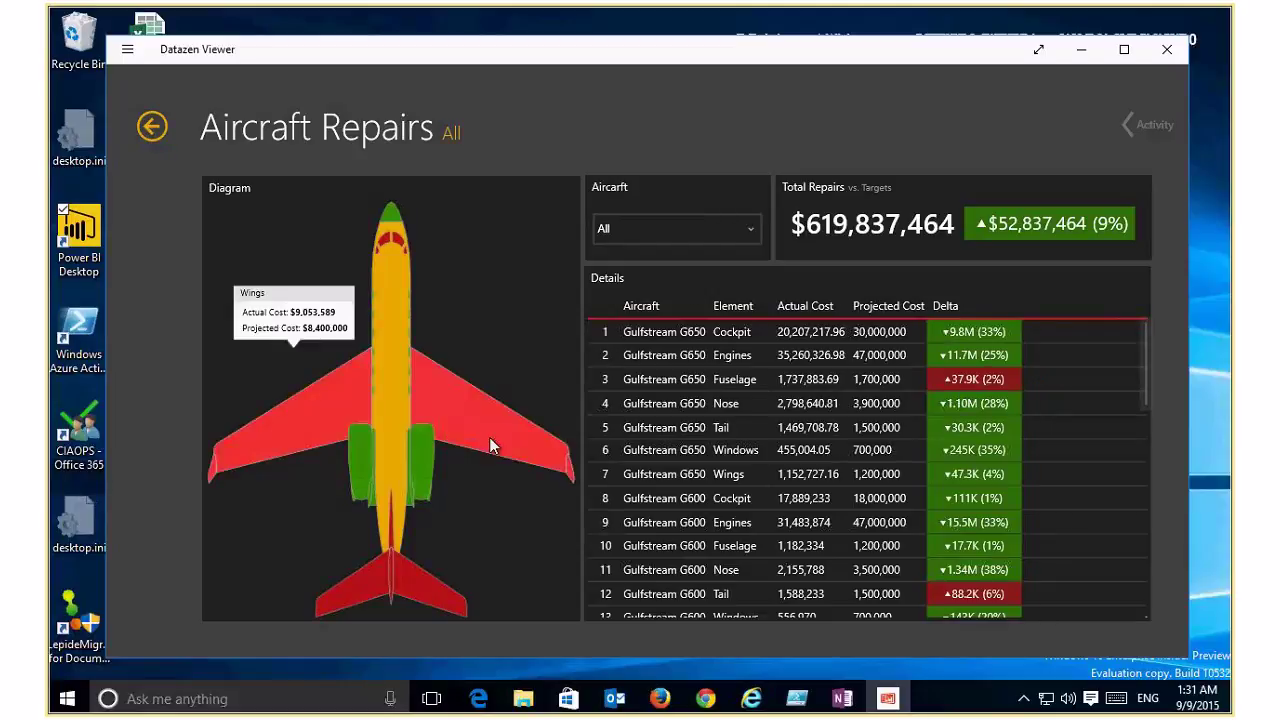
mouse_move(372, 588)
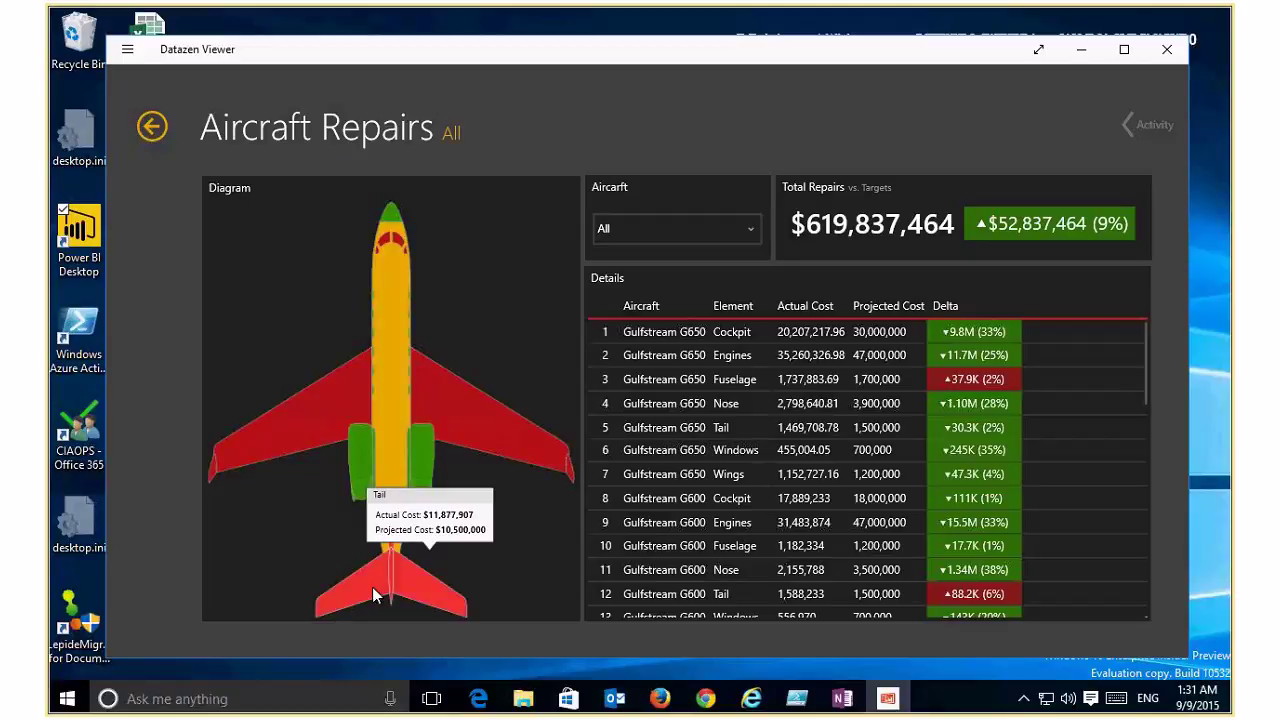
mouse_move(402, 467)
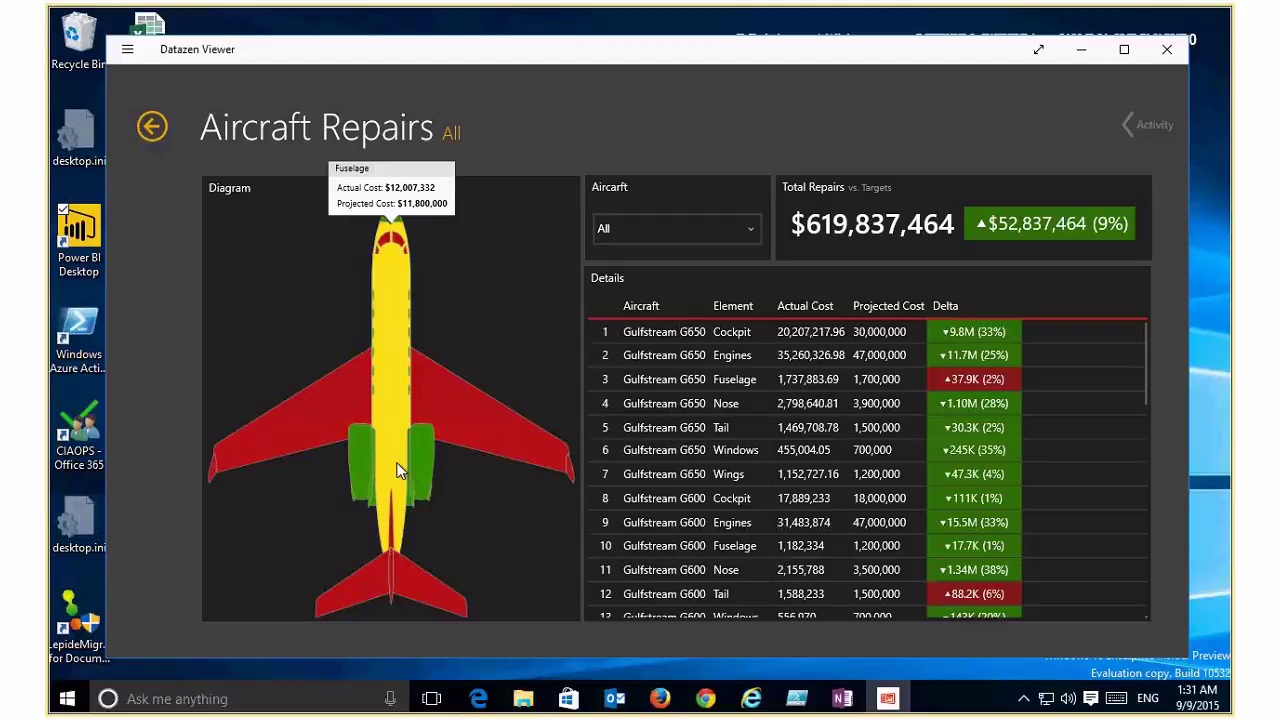
mouse_move(291, 381)
click(146, 136)
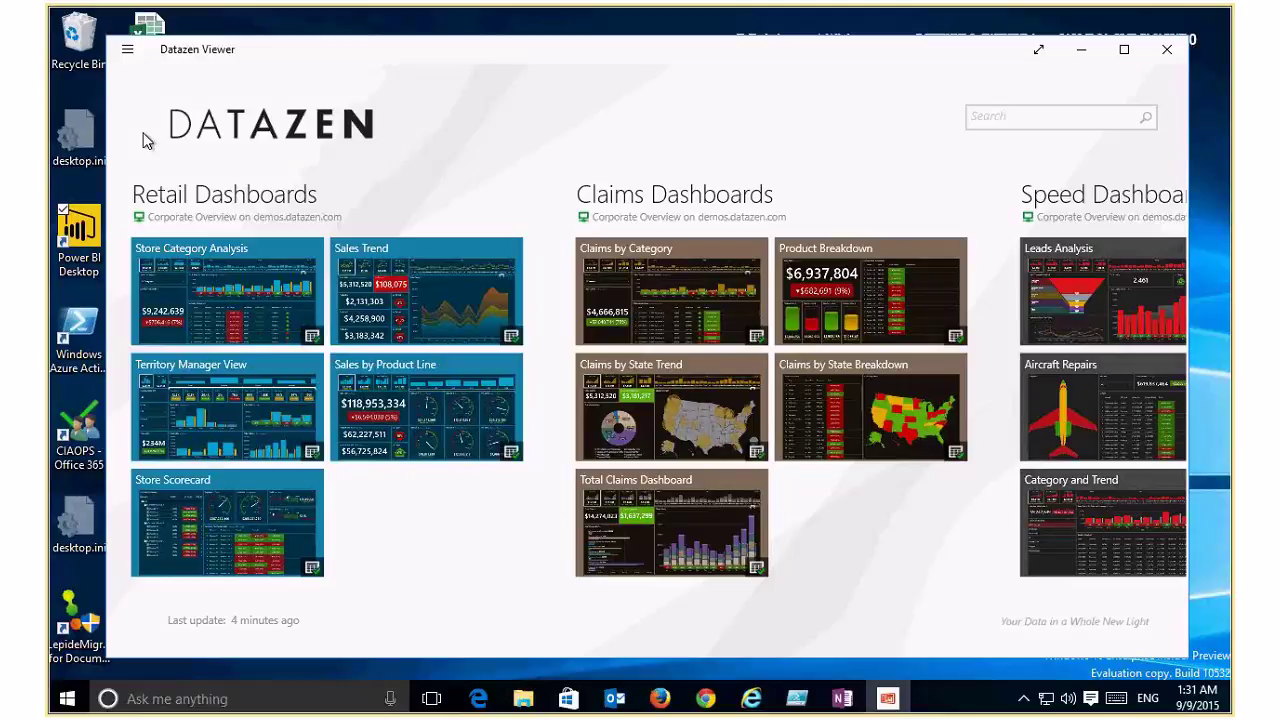
Step: Scroll through the IT Operations and IT Project Execution dashboards, then close Datazen Viewer
scroll(857, 652, down, 5)
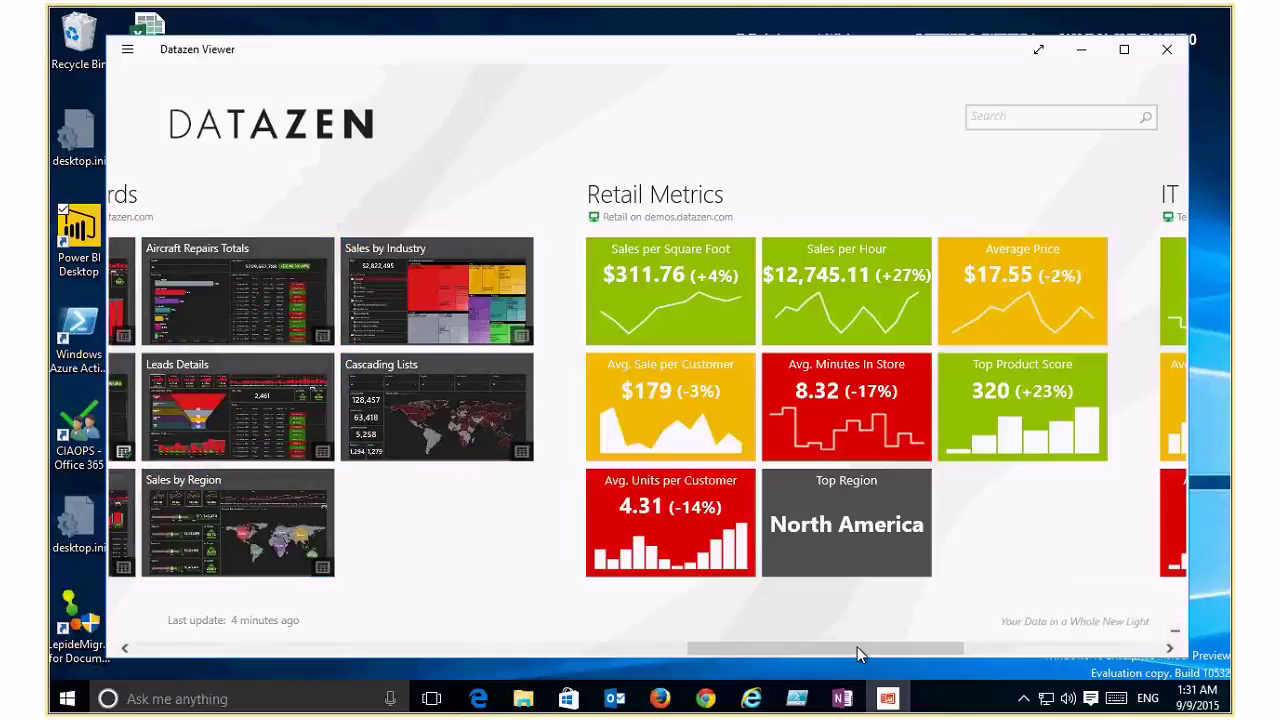
scroll(984, 651, down, 5)
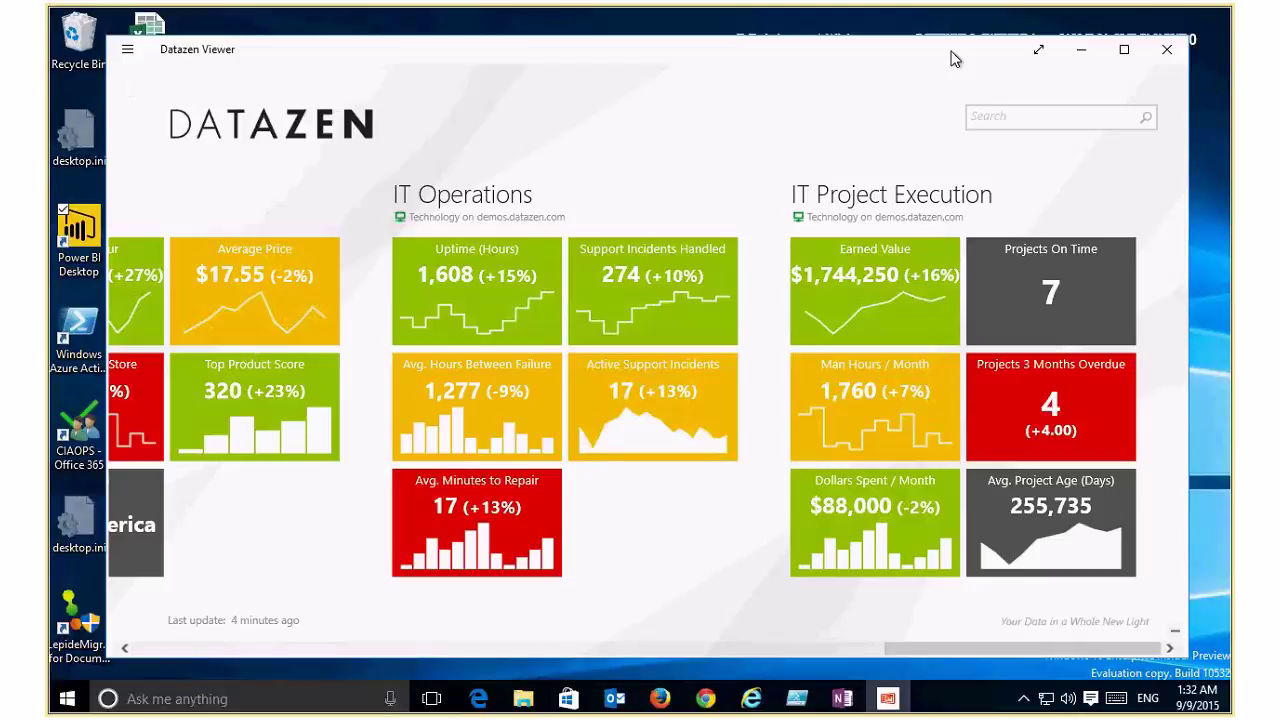
click(1167, 52)
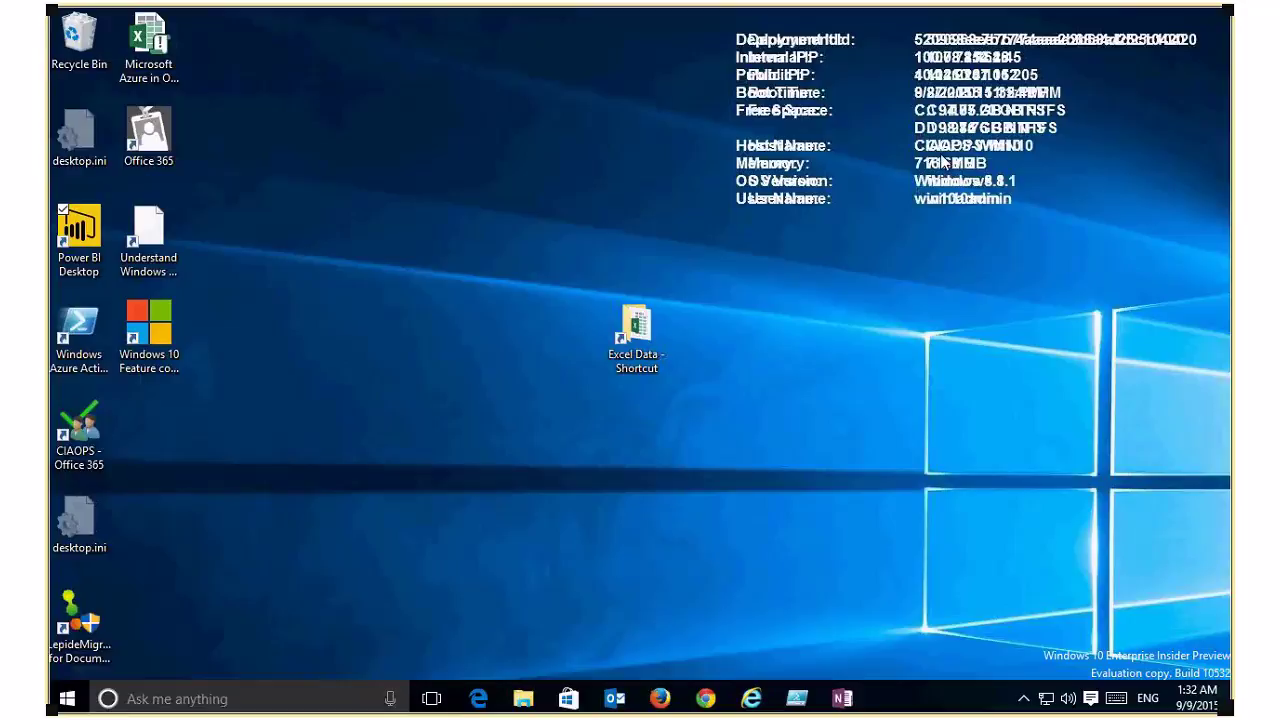
Step: Enter the Office 365 administration blog post URL in a new Edge tab
click(479, 699)
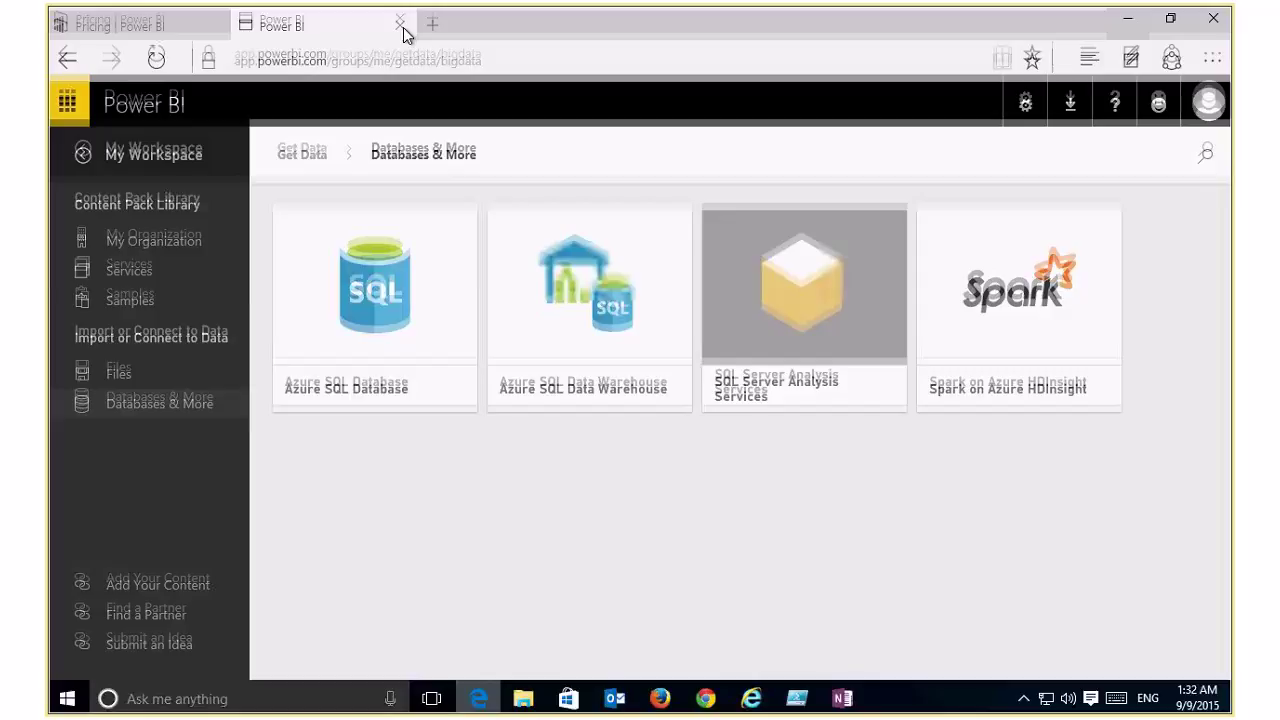
click(432, 21)
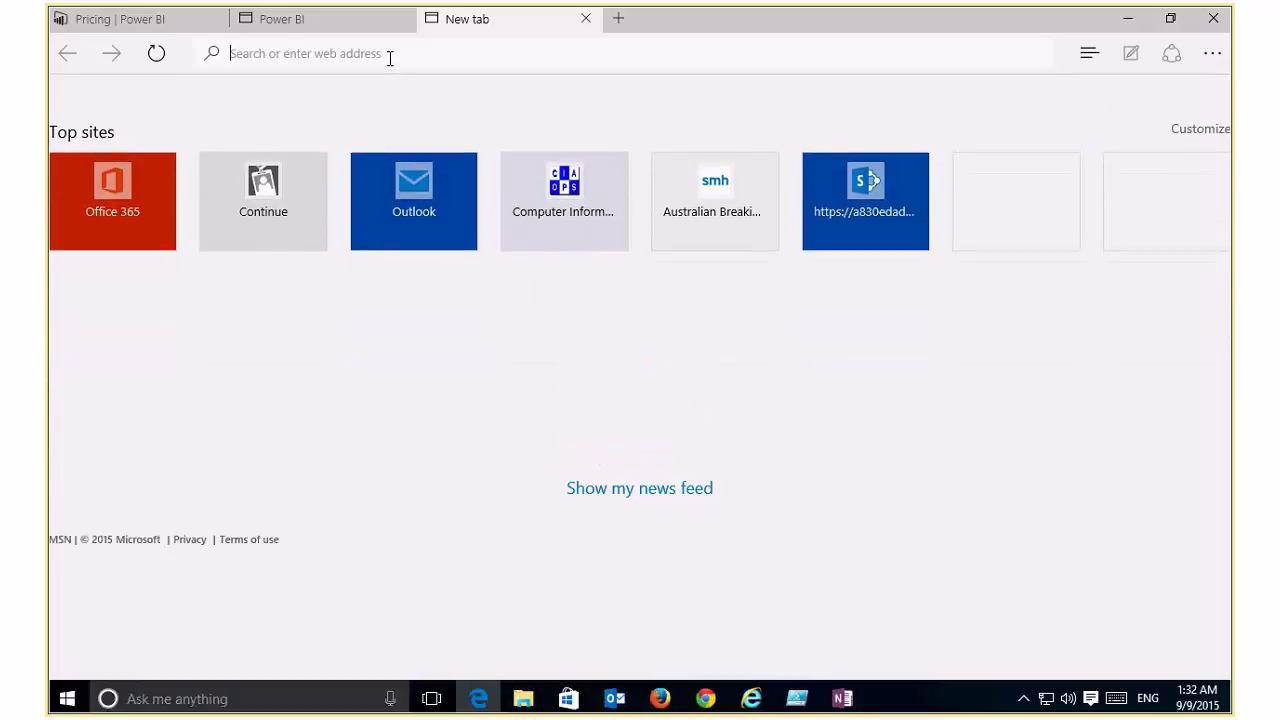
text(- https://blogs.office.com/2015/05/05/whats-new-in-office-365-administration-from-microsoft-ignite/)
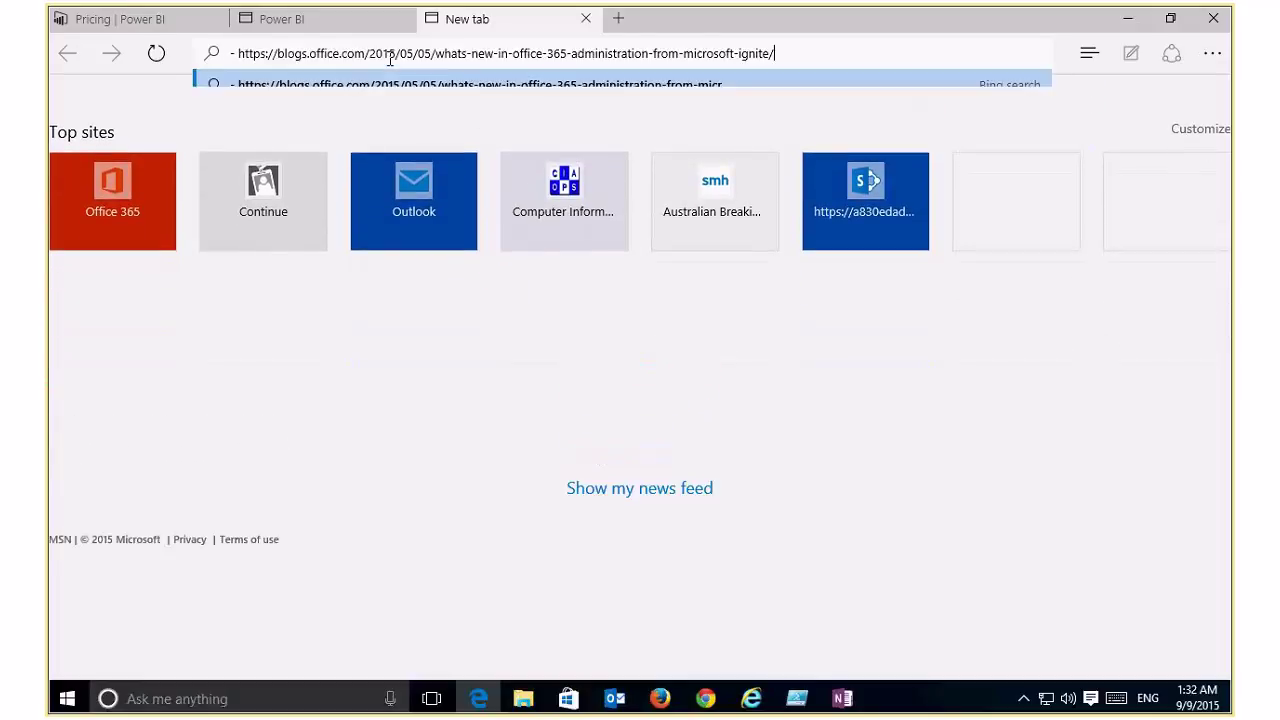
key(Return)
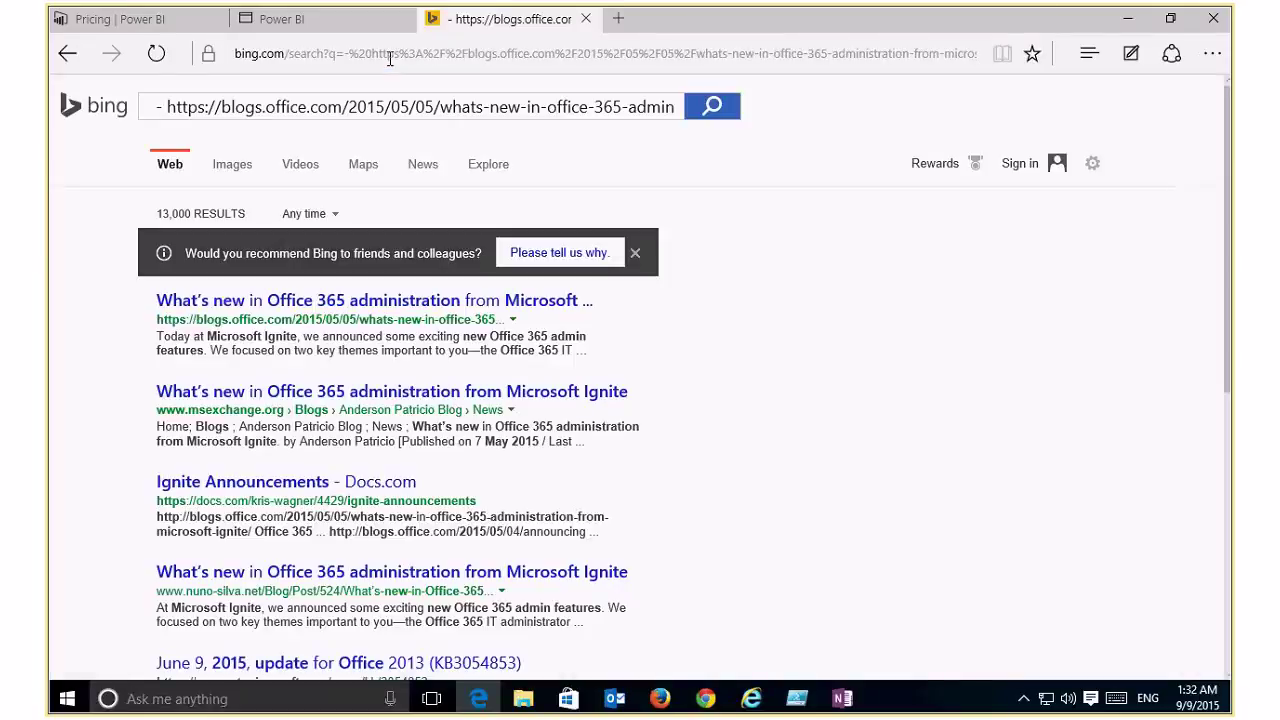
Step: Show the blog post's Office 365 usage dashboard image, then advance to the Best practices slide
click(220, 306)
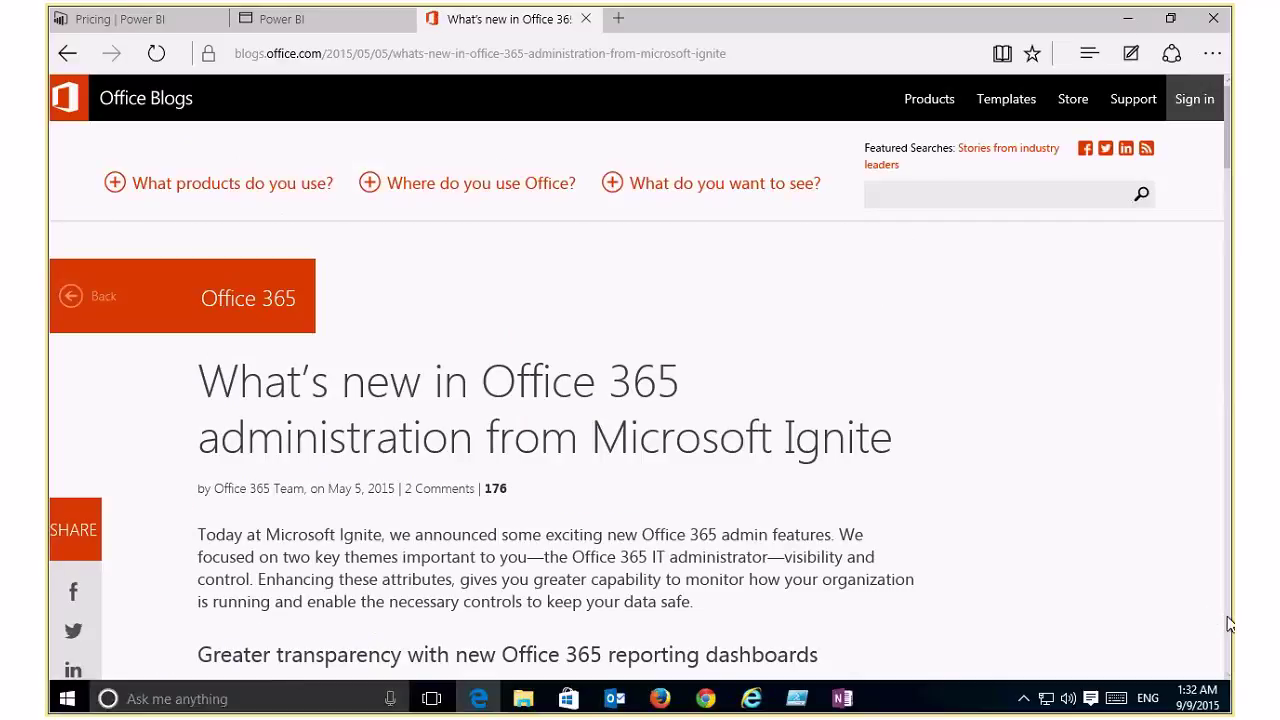
scroll(1230, 624, down, 5)
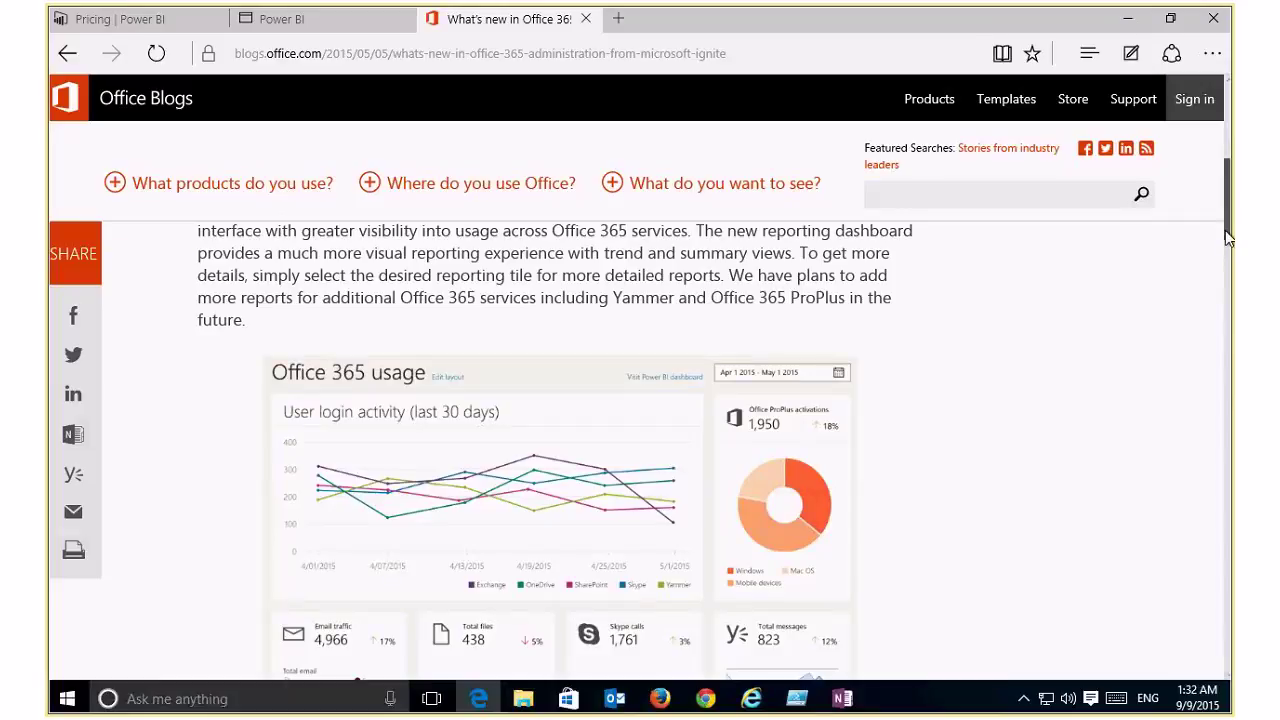
drag(1228, 236, 1228, 258)
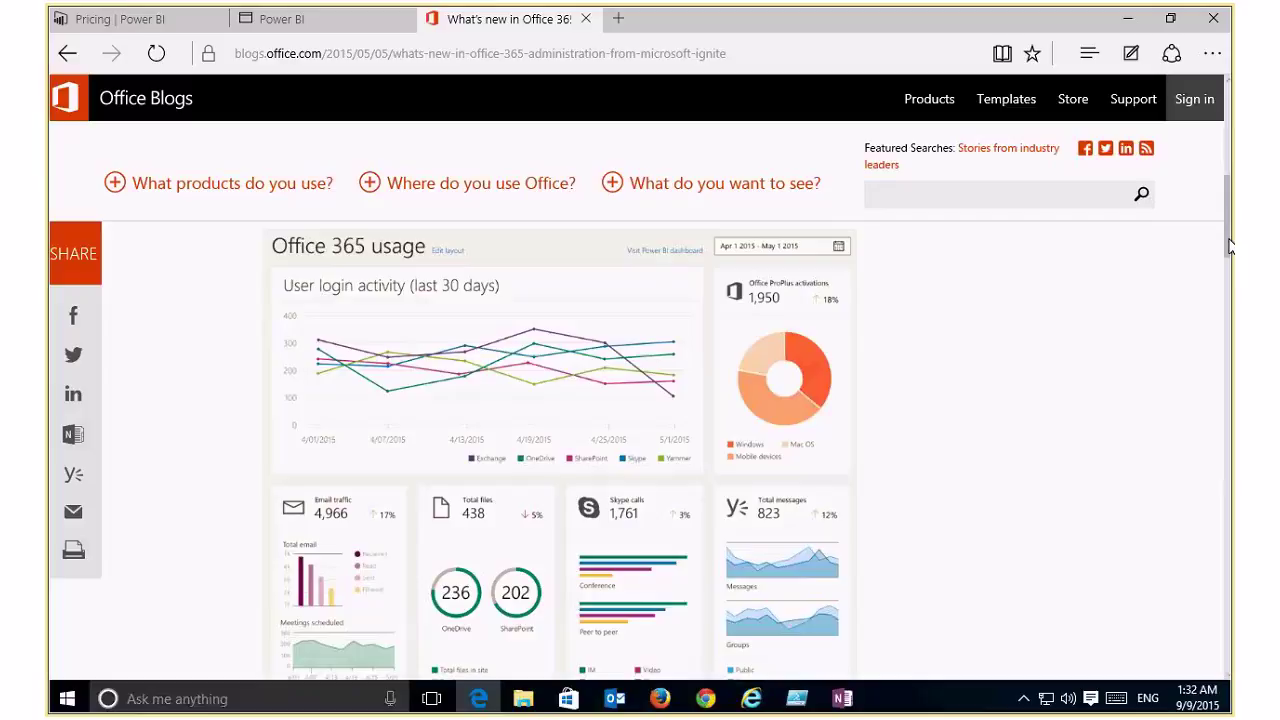
drag(1229, 245, 1208, 338)
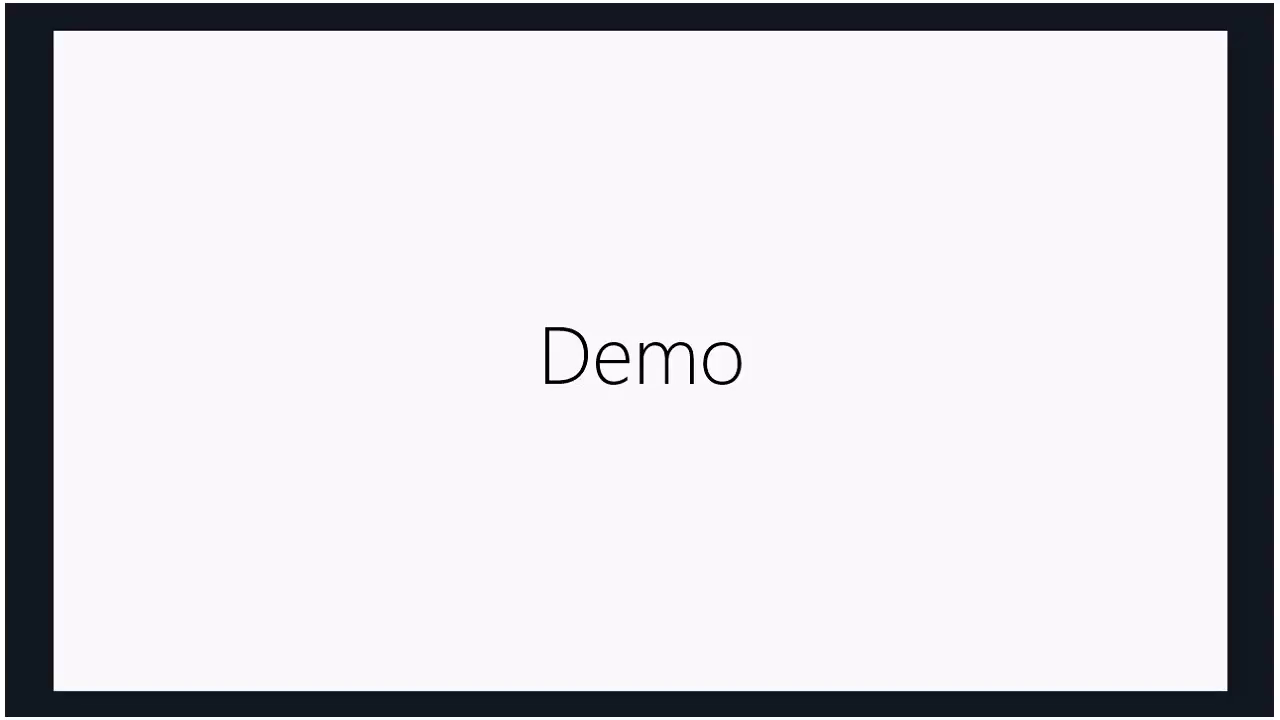
key(Right)
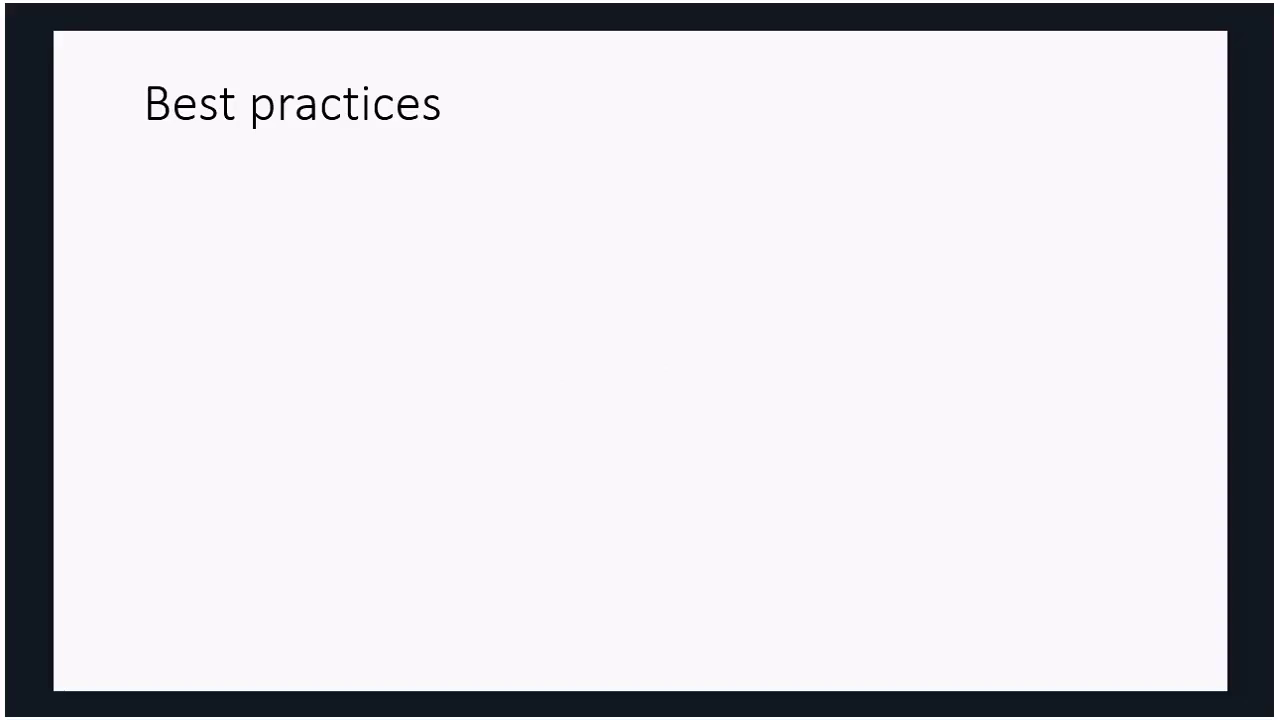